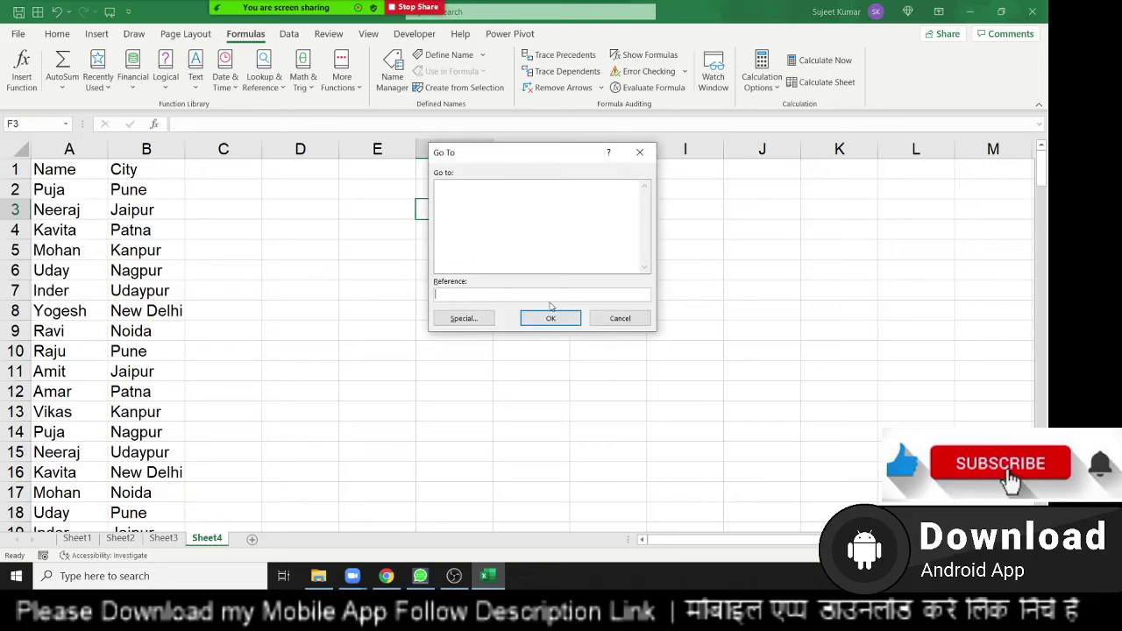
Step: Open the Visual Basic editor from the Developer tab and insert a blank UserForm1 into Book2
key("Escape")
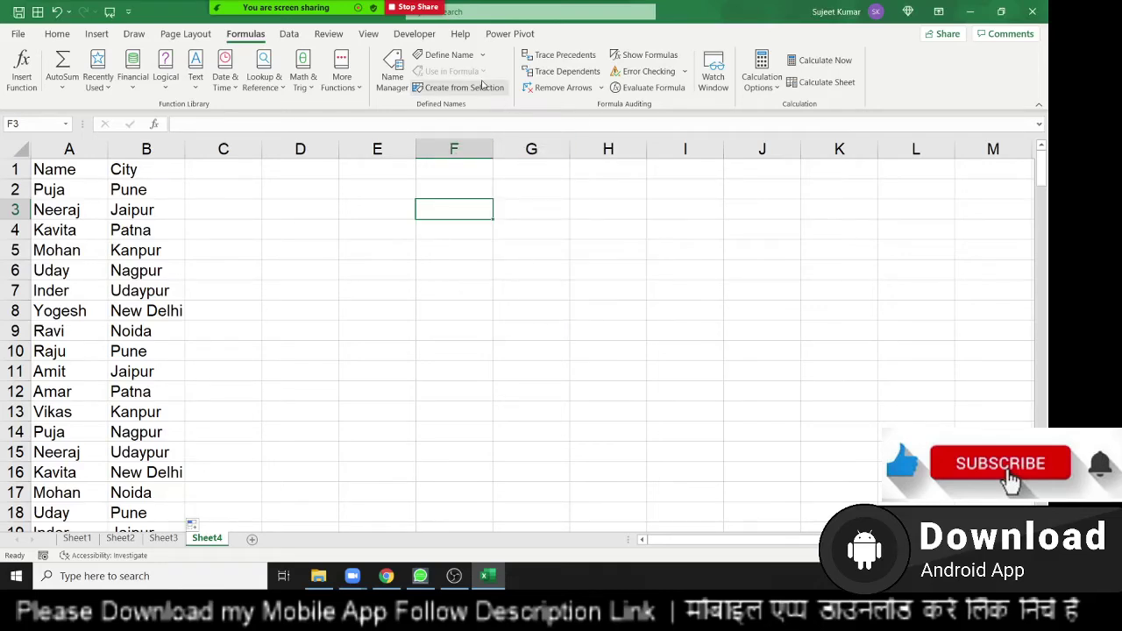
left_click(430, 38)
left_click(22, 84)
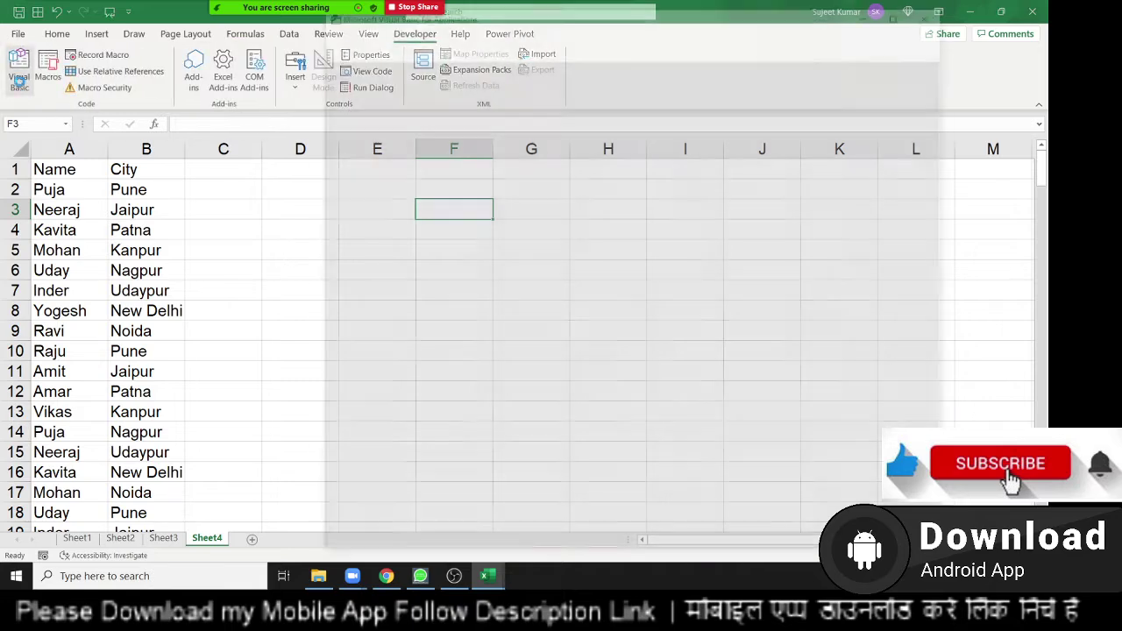
left_click(406, 29)
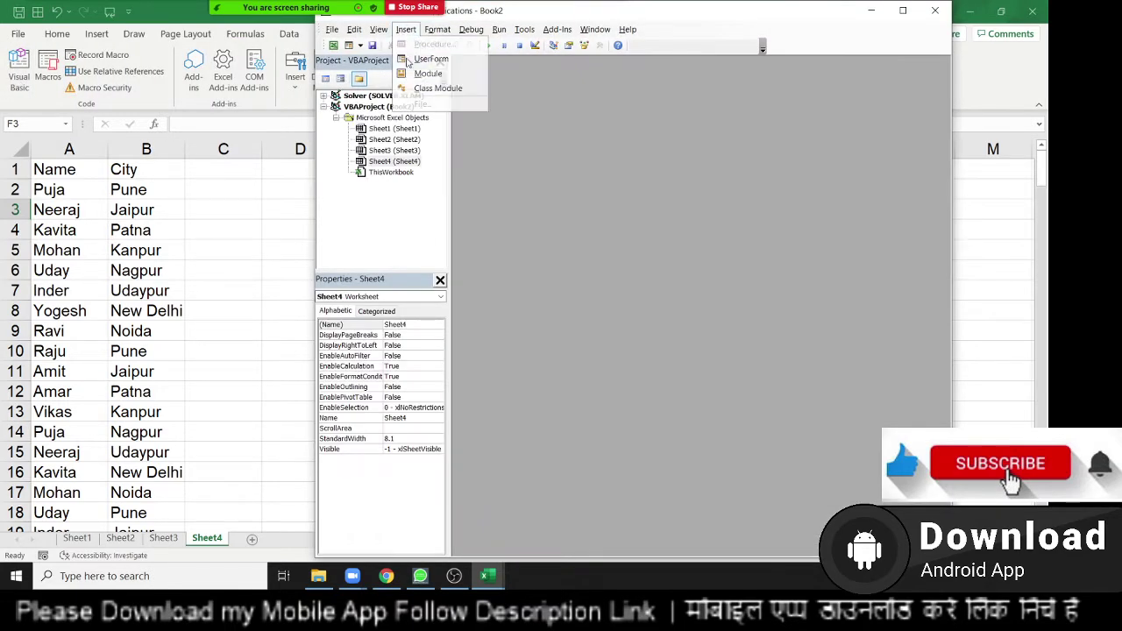
left_click(429, 58)
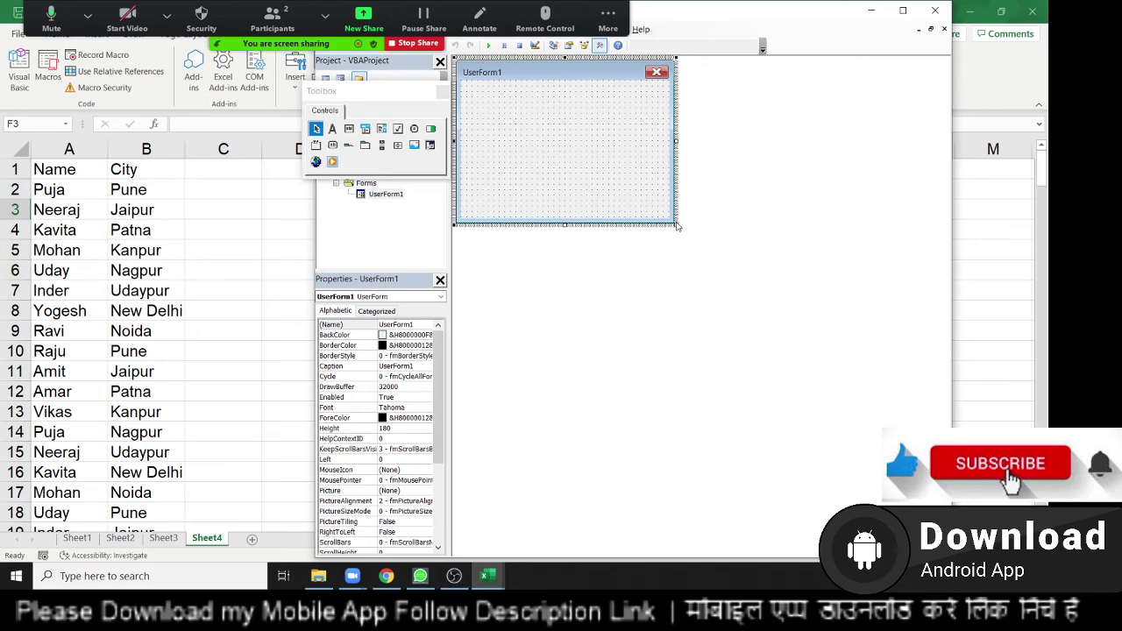
Step: Enlarge UserForm1 to the right and down, and set its Caption to 'List'
mouse_move(676, 225)
left_mouse_down()
mouse_move(767, 238)
mouse_move(780, 270)
mouse_move(828, 303)
left_mouse_up()
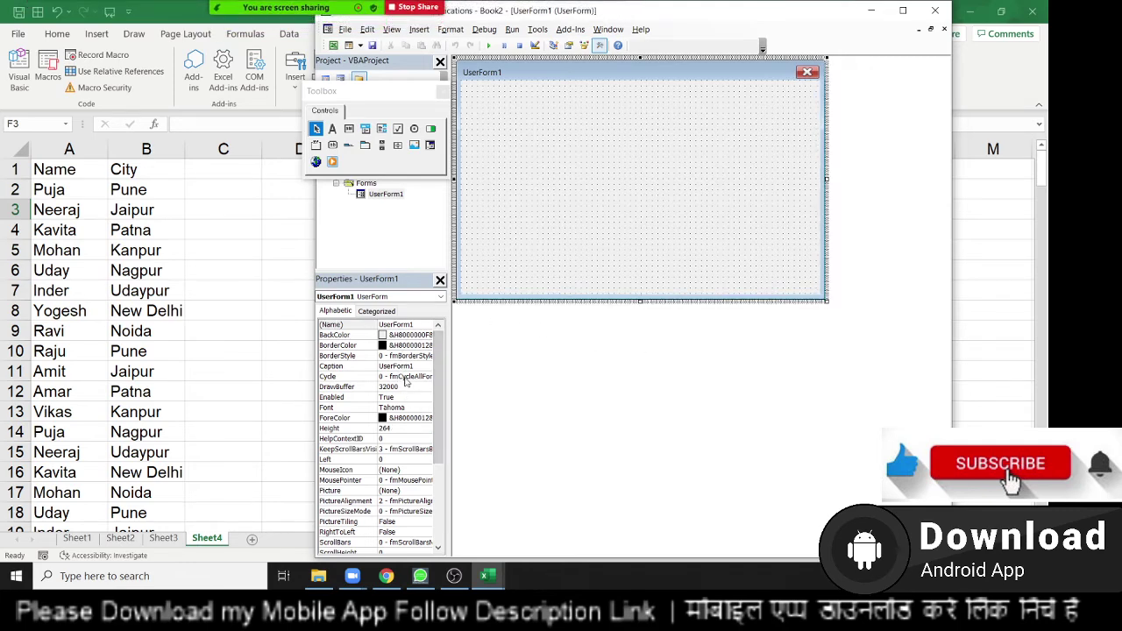
left_click(411, 367)
double_click(416, 366)
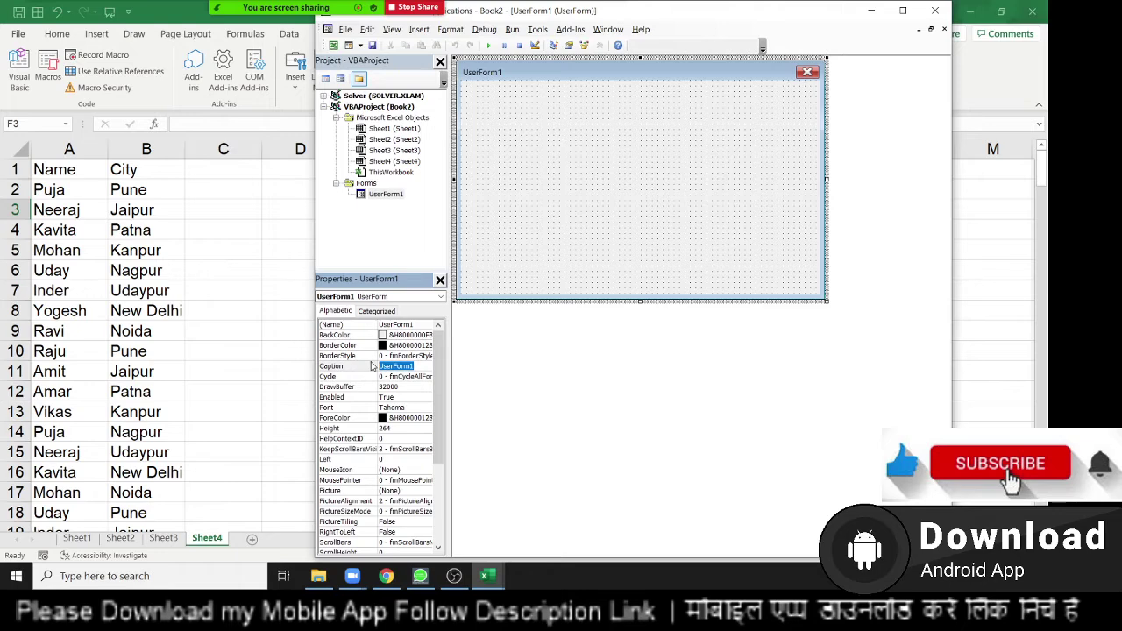
type("List")
key("Return")
left_click(566, 96)
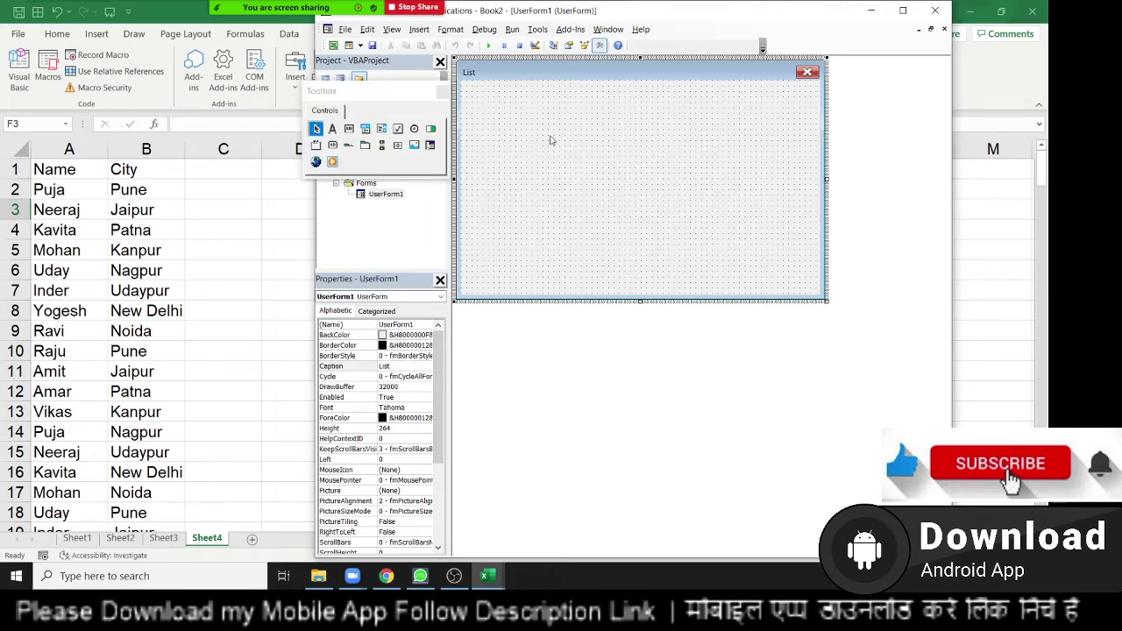
Step: Draw a combo box near the form's top with a 'Select Name' label, sized to fit, on its left
left_click(366, 129)
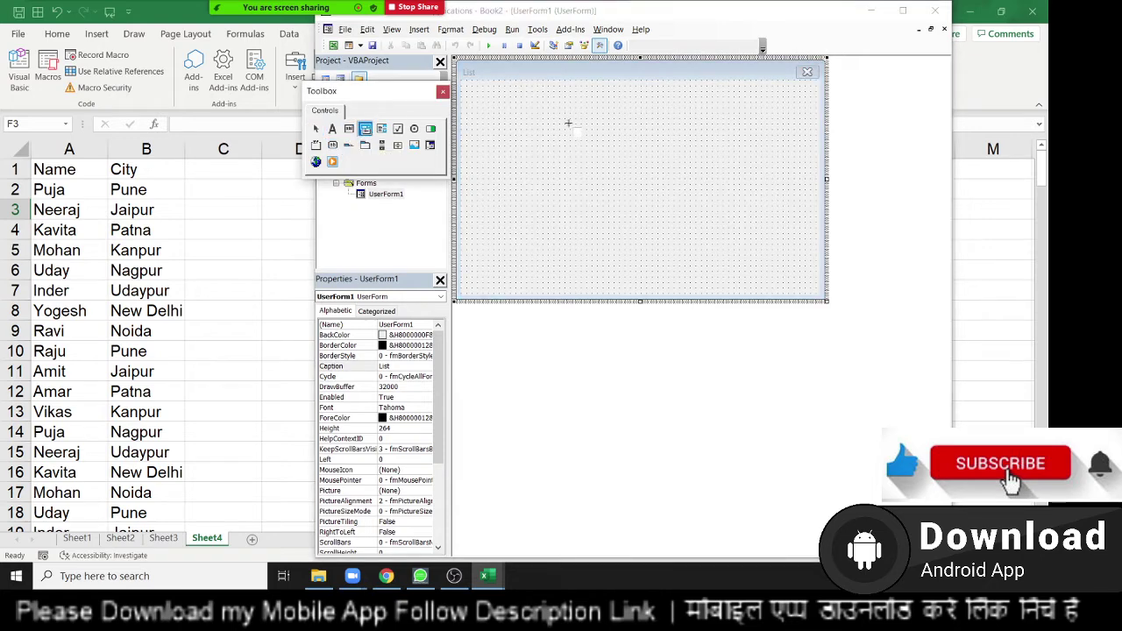
mouse_move(522, 115)
left_mouse_down()
mouse_move(570, 143)
mouse_move(618, 140)
left_mouse_up()
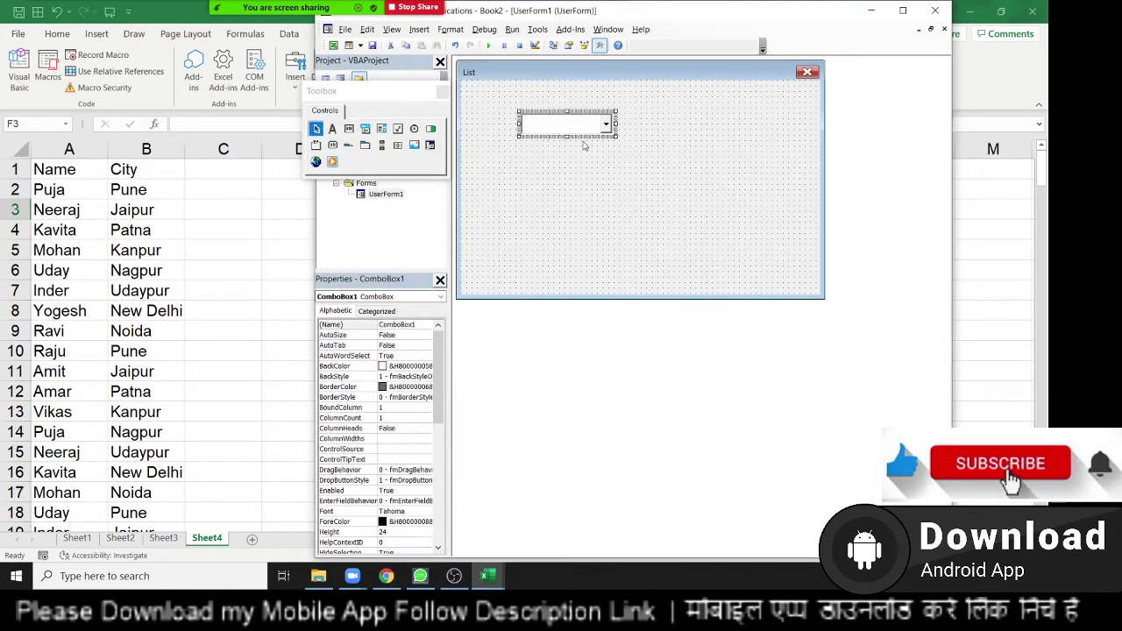
left_click(332, 128)
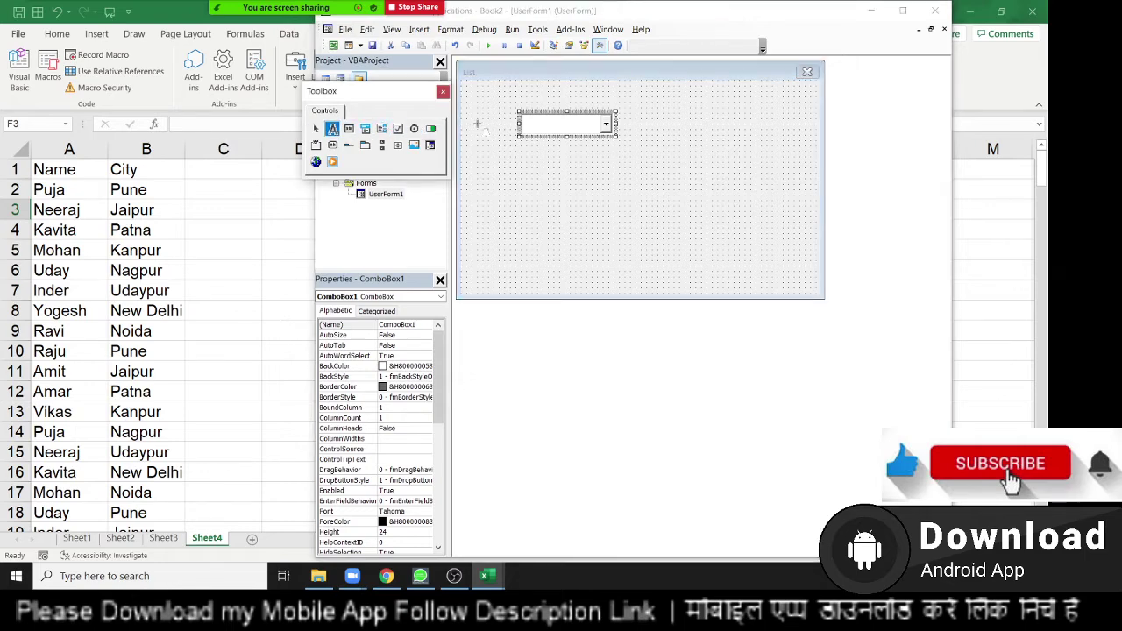
mouse_move(468, 108)
left_mouse_down()
mouse_move(485, 141)
mouse_move(506, 137)
left_mouse_up()
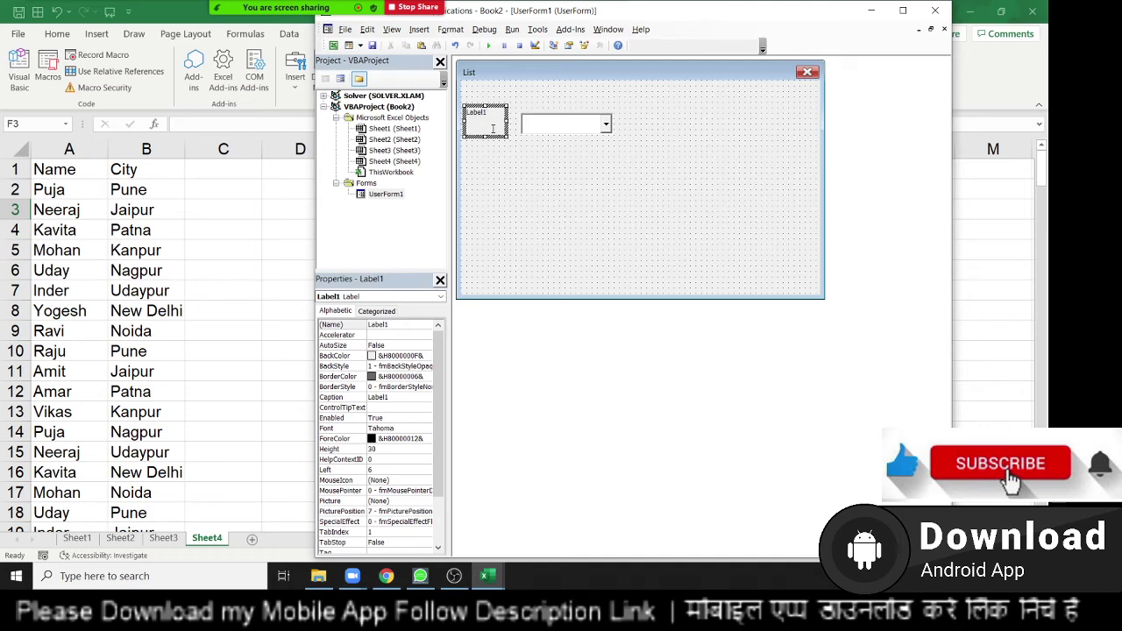
key("BackSpace")
type("ame")
left_click_drag(516, 120, 513, 136)
left_click(538, 163)
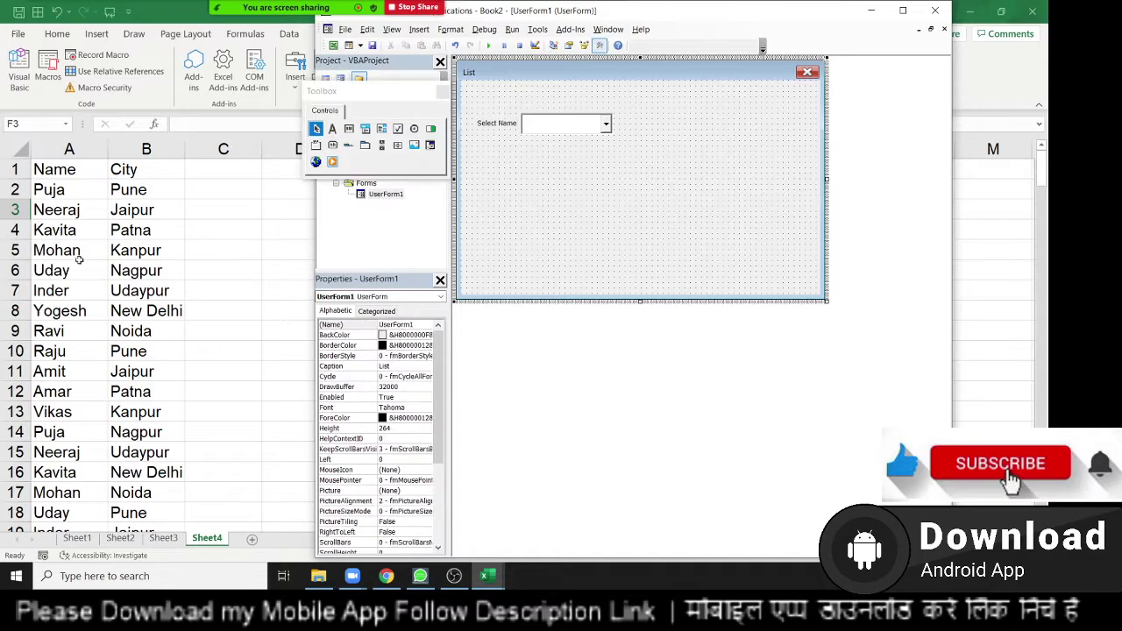
mouse_move(48, 189)
left_mouse_down()
mouse_move(42, 556)
mouse_move(52, 482)
left_mouse_up()
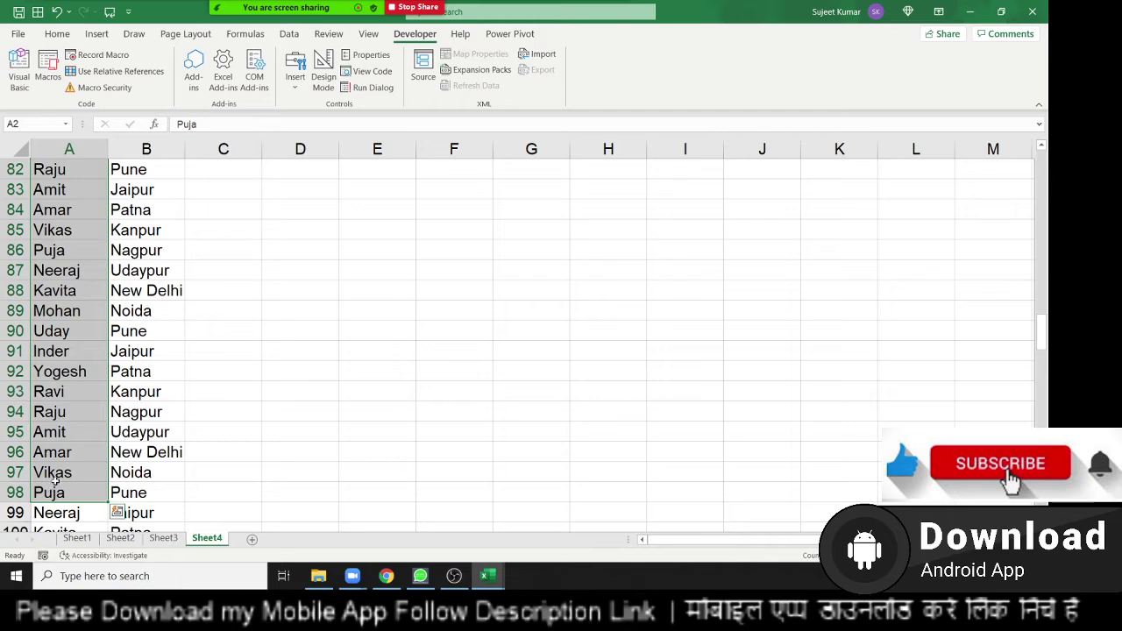
scroll(83, 456, "up", 8)
scroll(83, 457, "up", 6)
scroll(26, 351, "up", 7)
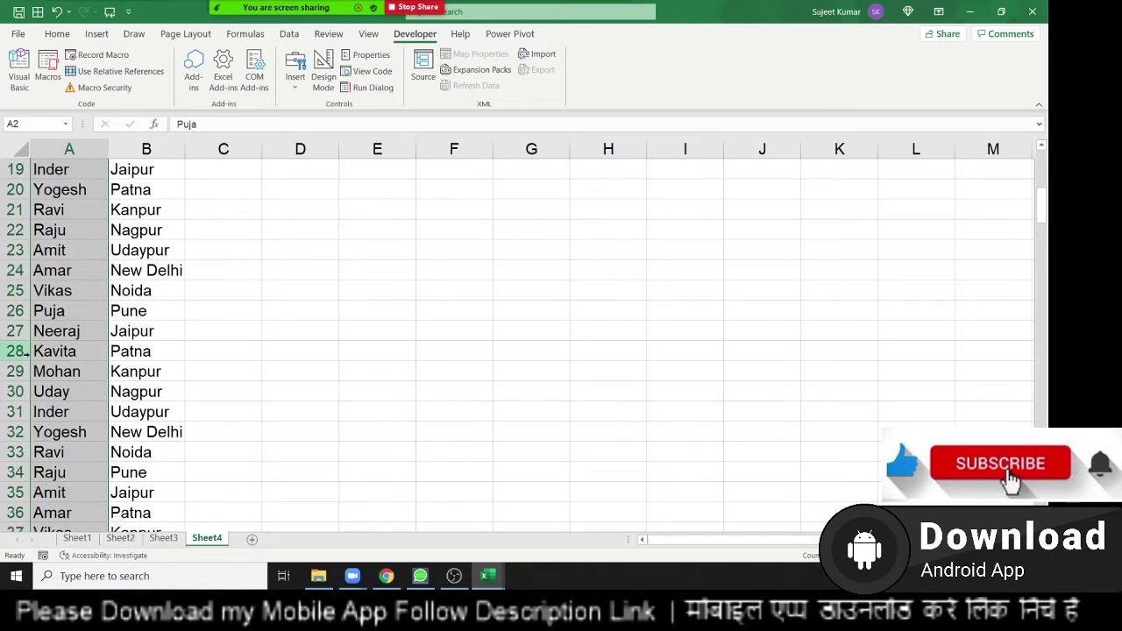
scroll(26, 350, "up", 3)
key("alt+F11")
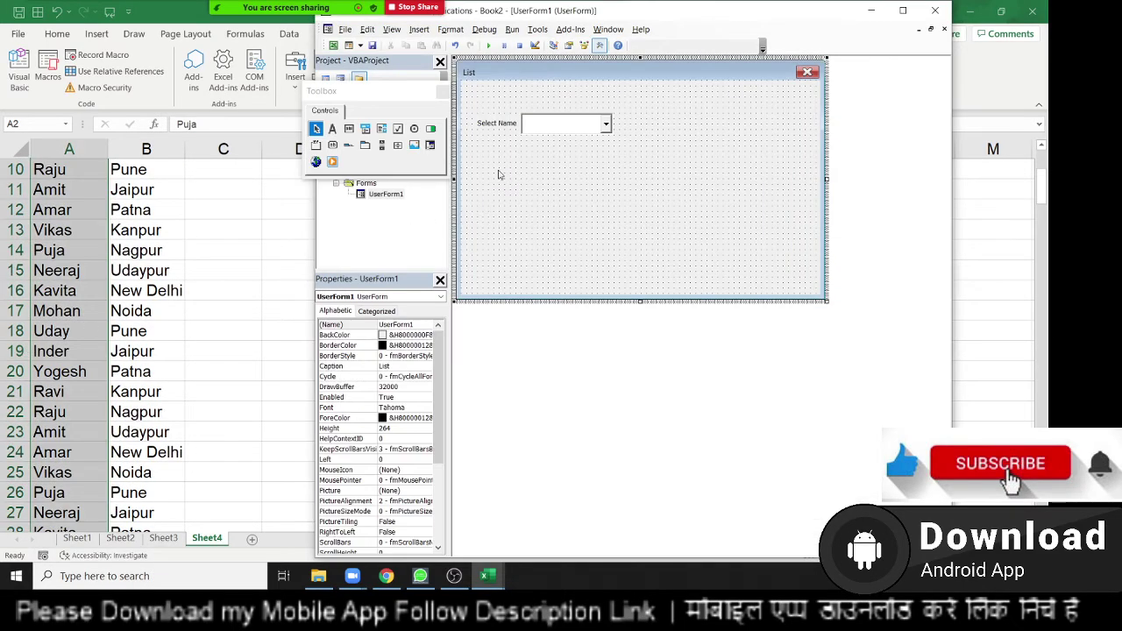
left_click(494, 45)
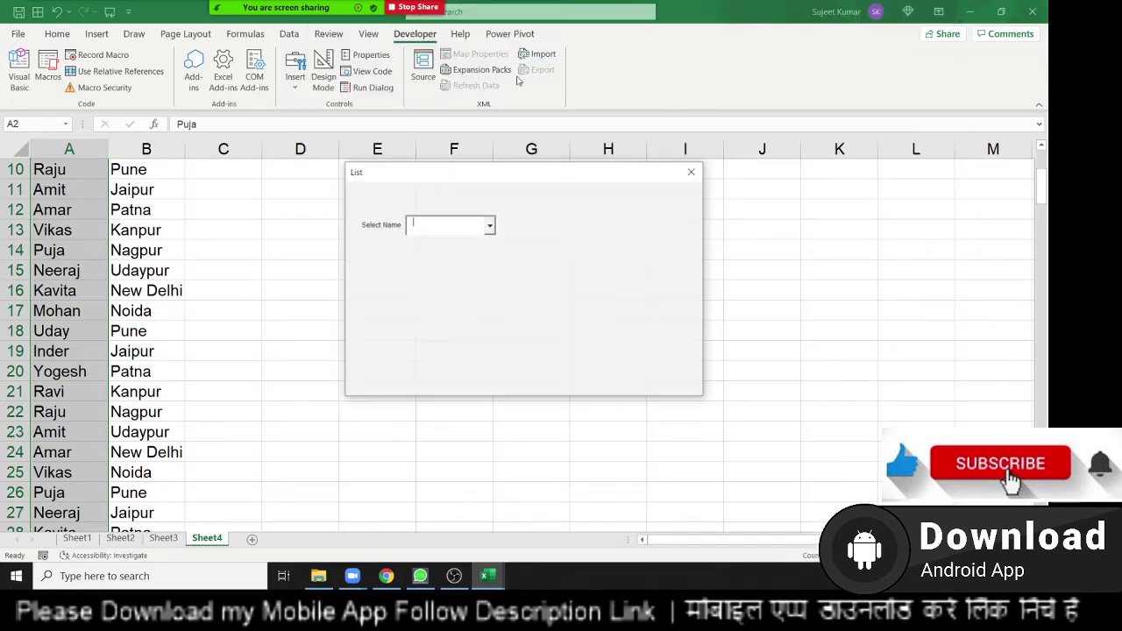
left_click(490, 227)
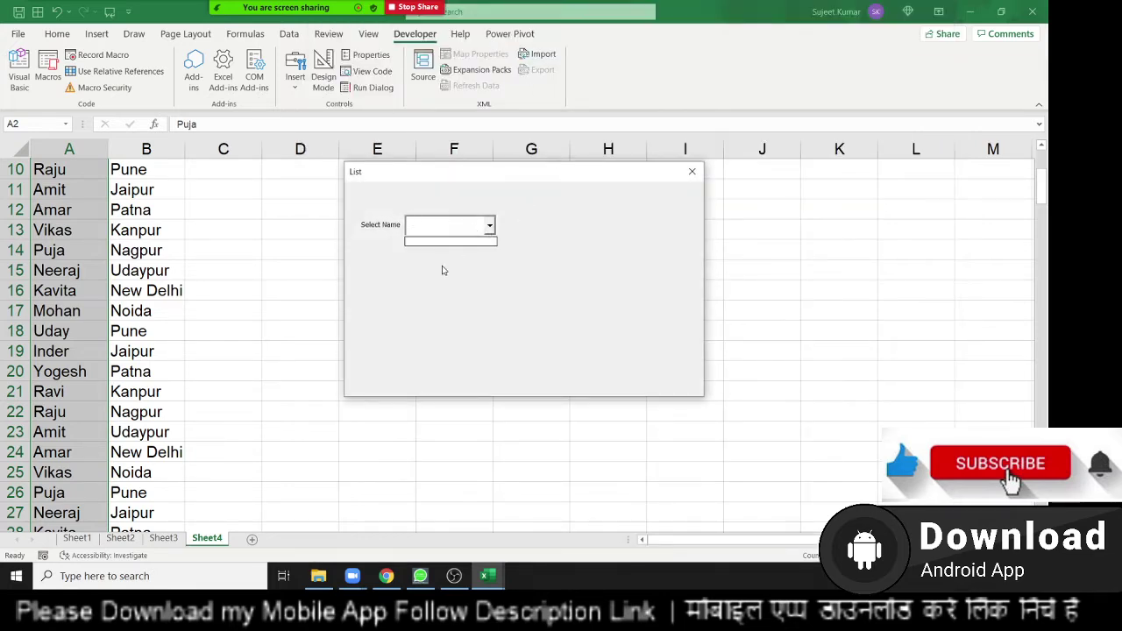
left_click(691, 171)
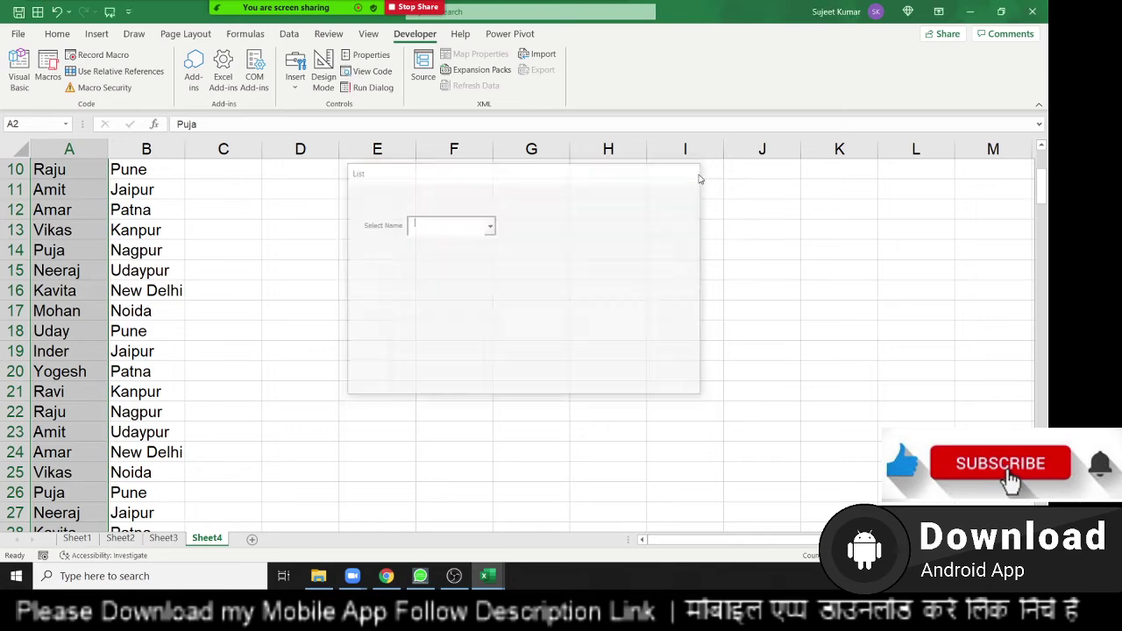
key("alt+F11")
left_click(69, 210)
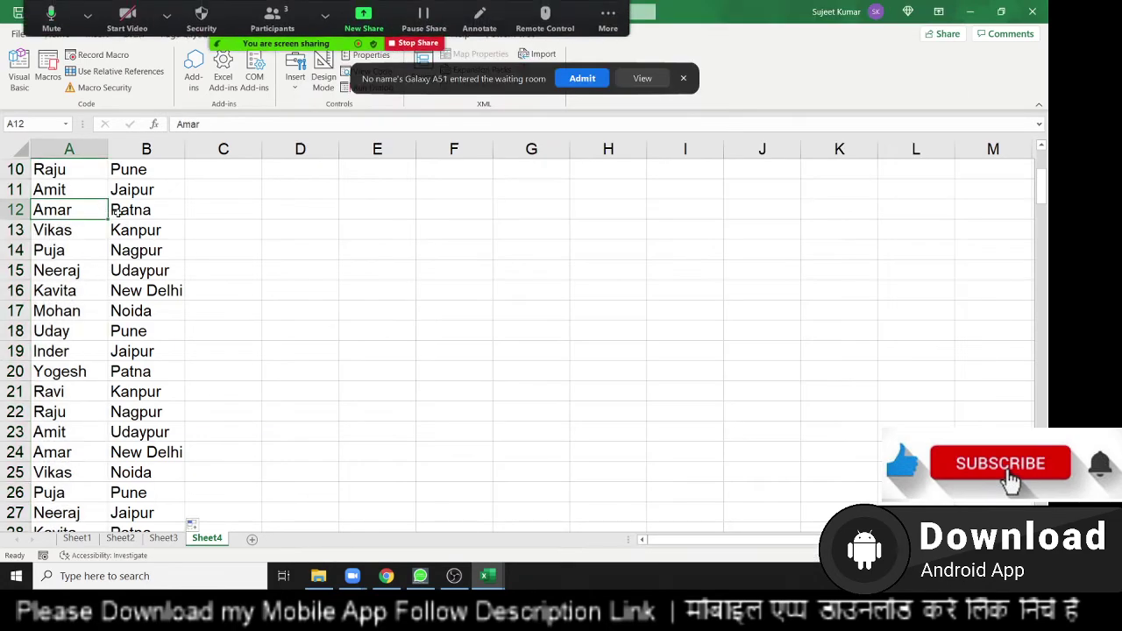
left_click(582, 78)
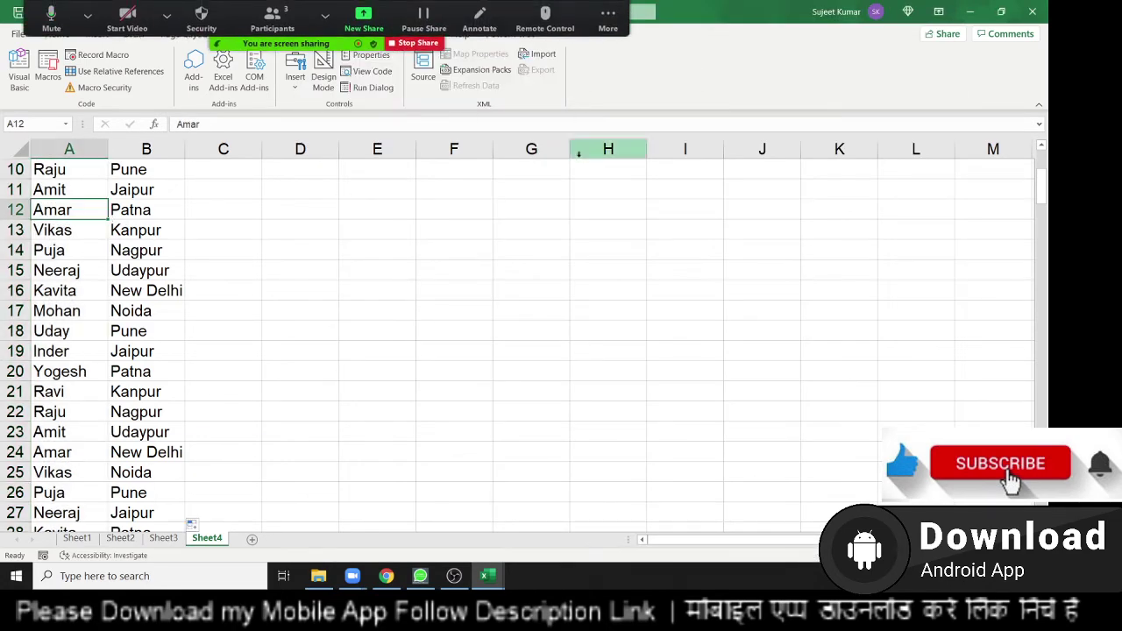
left_click(584, 166)
key("ctrl+Up")
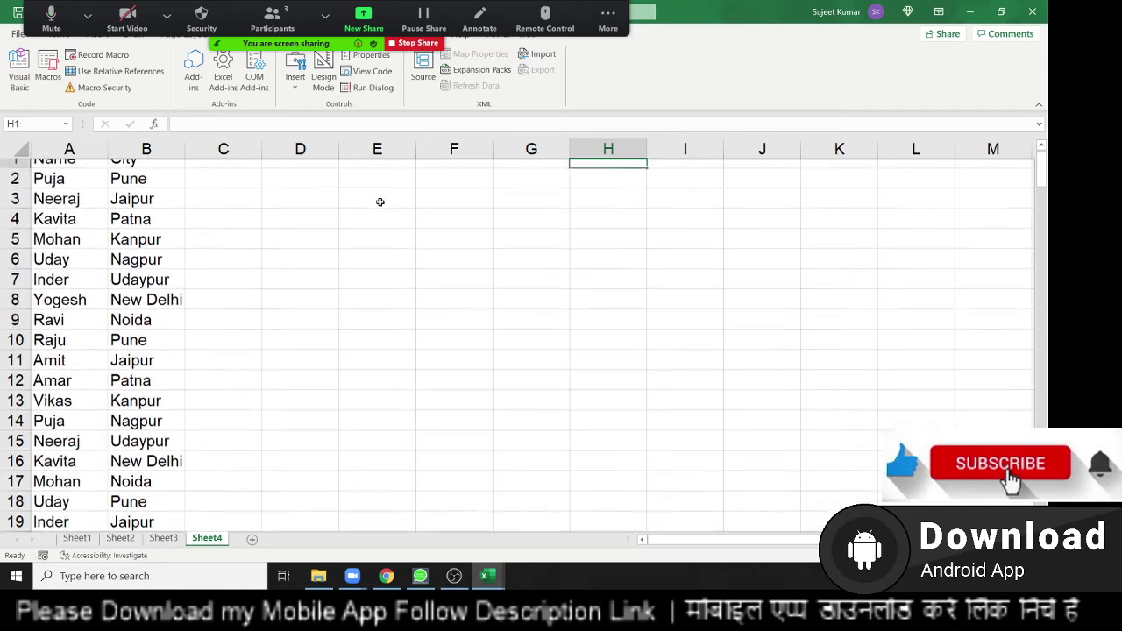
key("ctrl+Left")
key("Right")
key("Right")
key("Right")
key("Right")
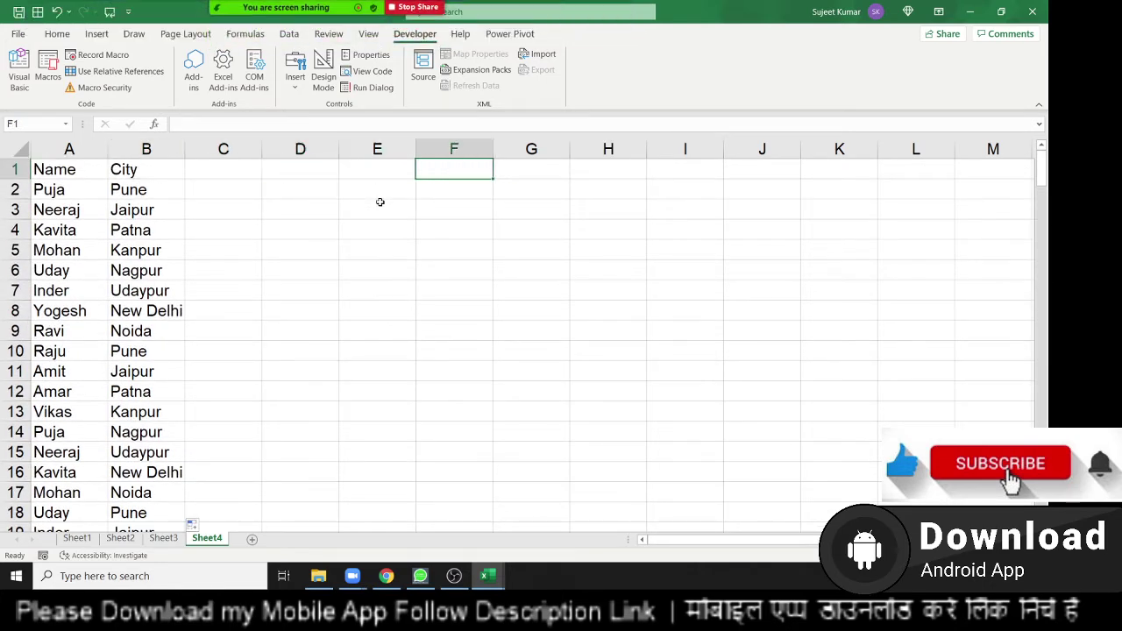
left_click(468, 151)
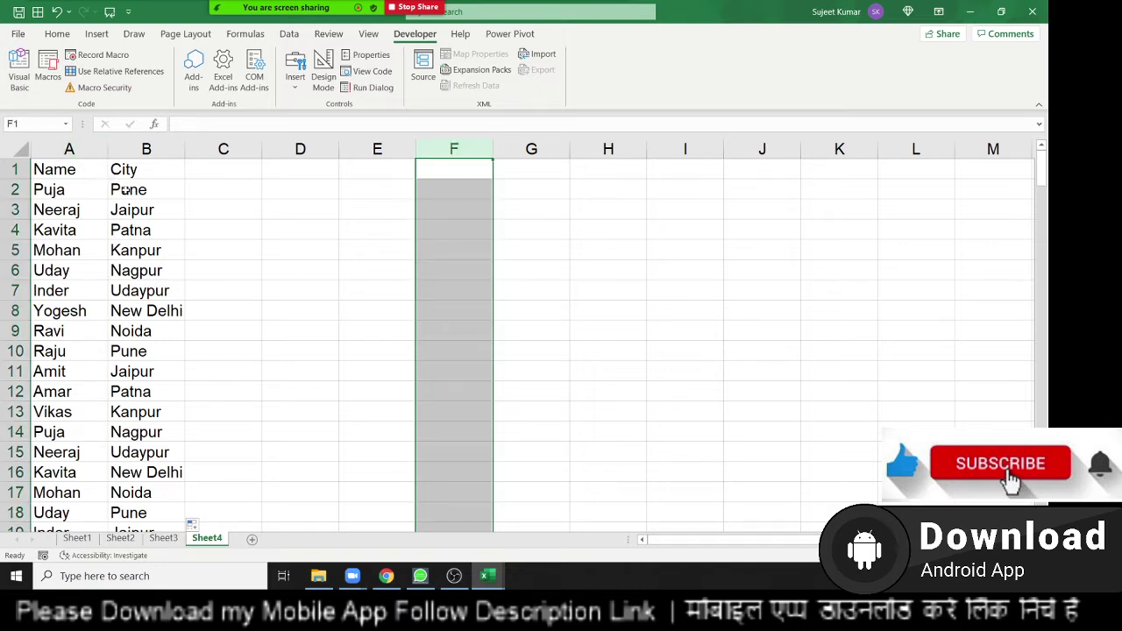
left_click(118, 186)
key("alt+F11")
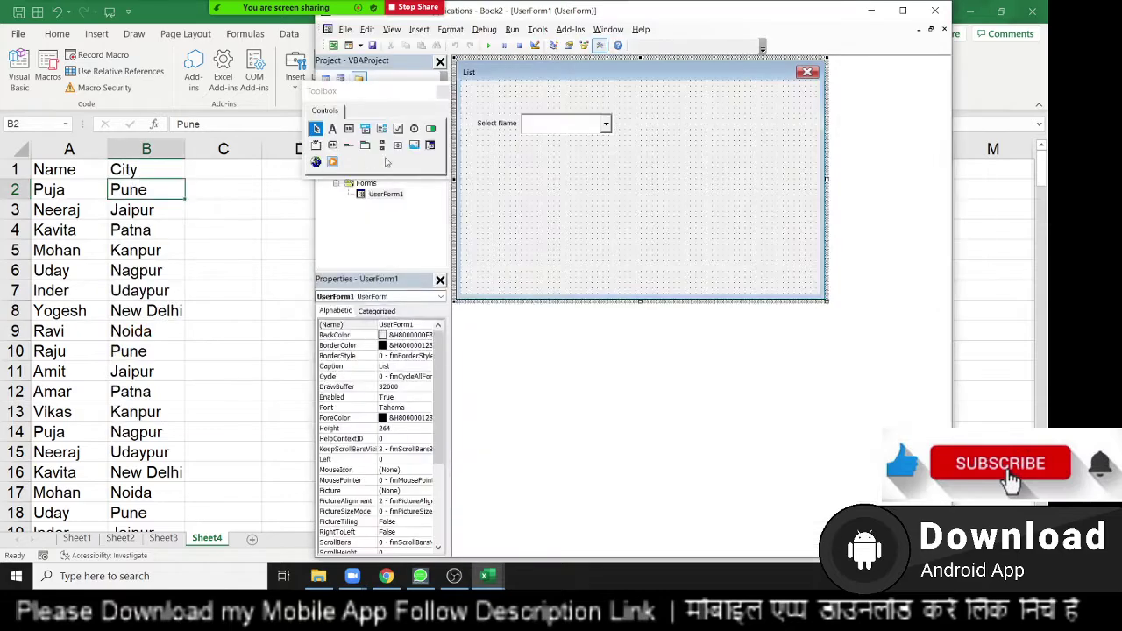
Step: Create the UserForm_Initialize procedure and declare nm As New Collection in it
double_click(653, 137)
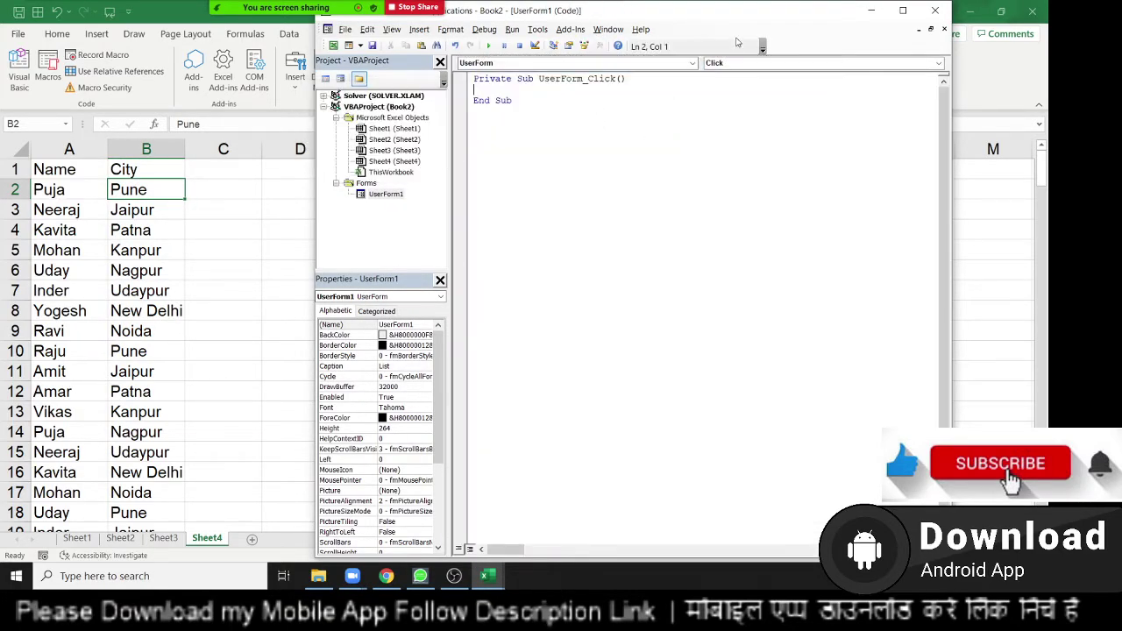
left_click(735, 64)
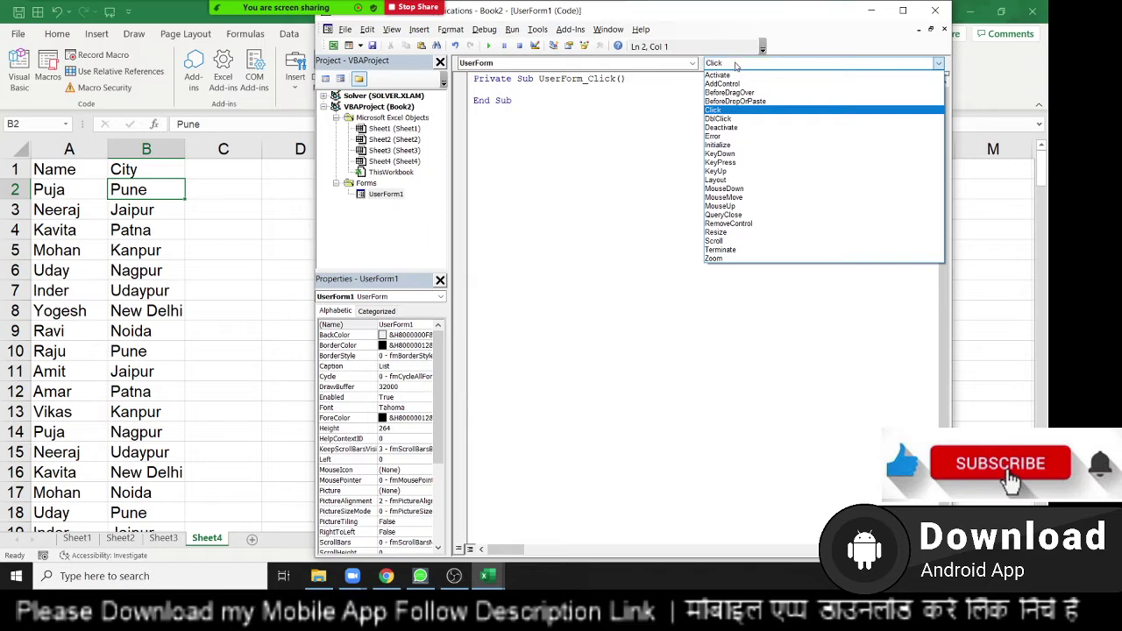
left_click(734, 147)
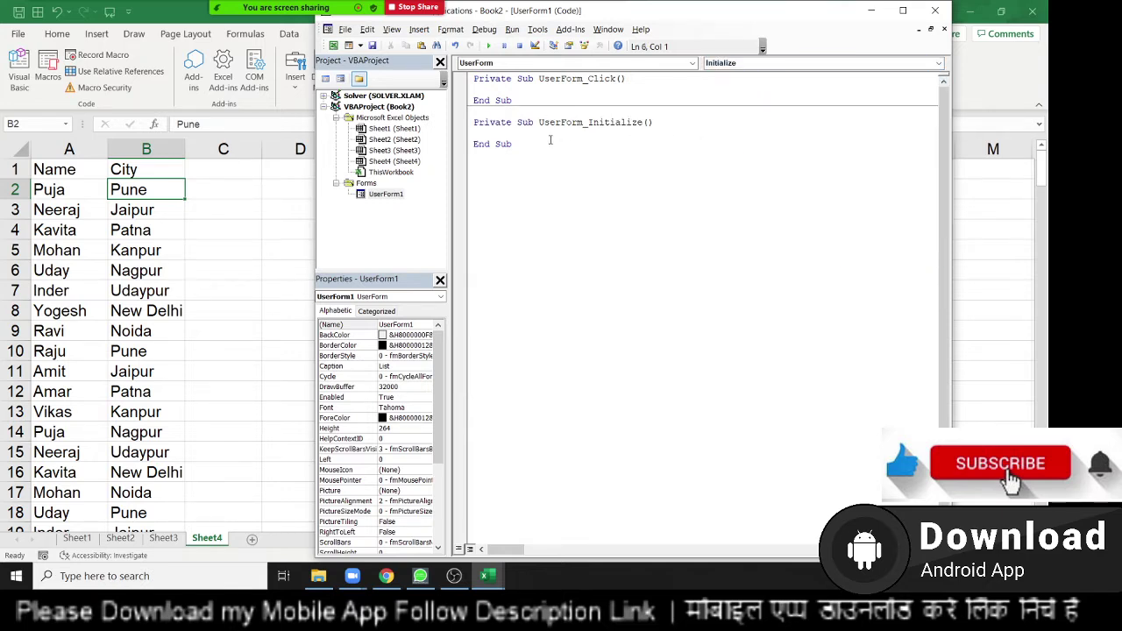
key("Return")
key("Return")
key("Return")
type("im d")
type("t")
key("BackSpace")
key("BackSpace")
type("as ")
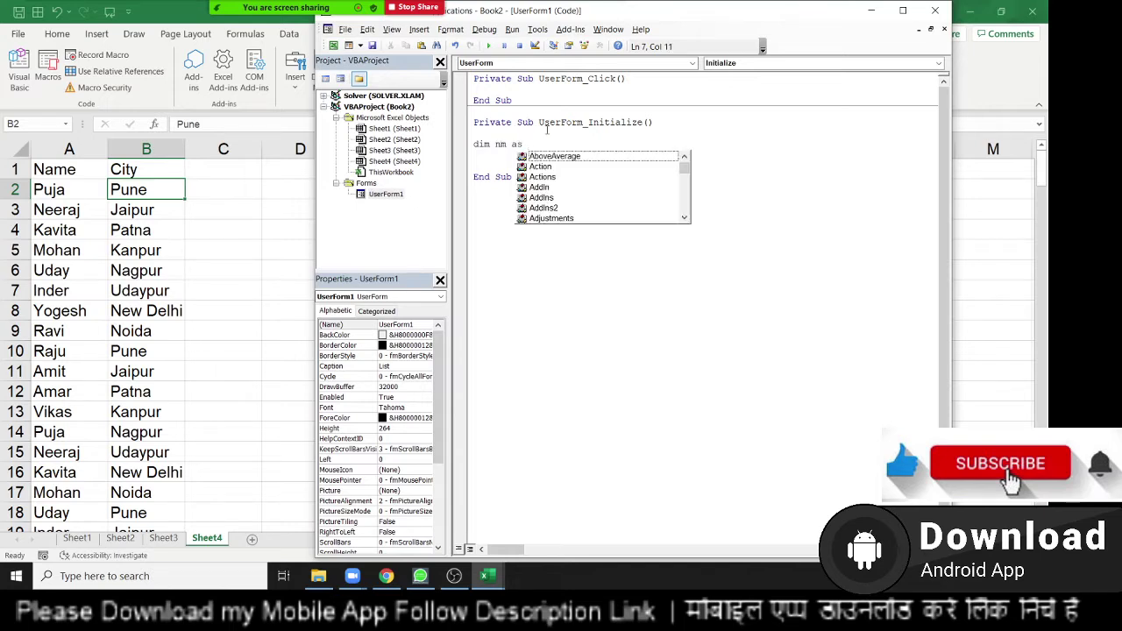
type("New ")
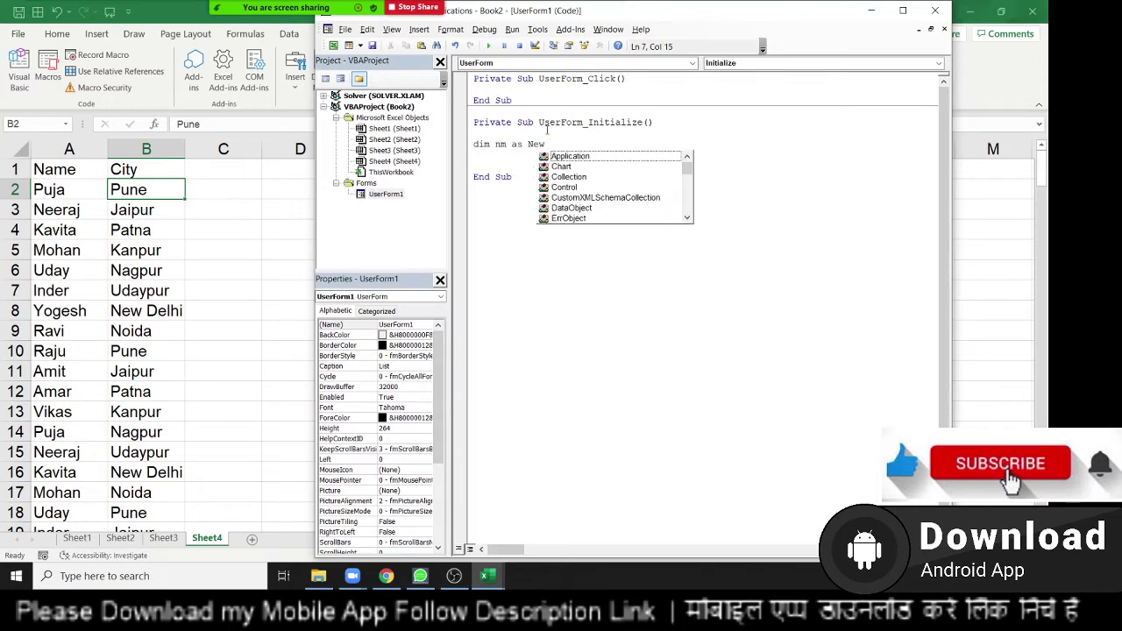
type("lo")
key("BackSpace")
key("BackSpace")
type("col")
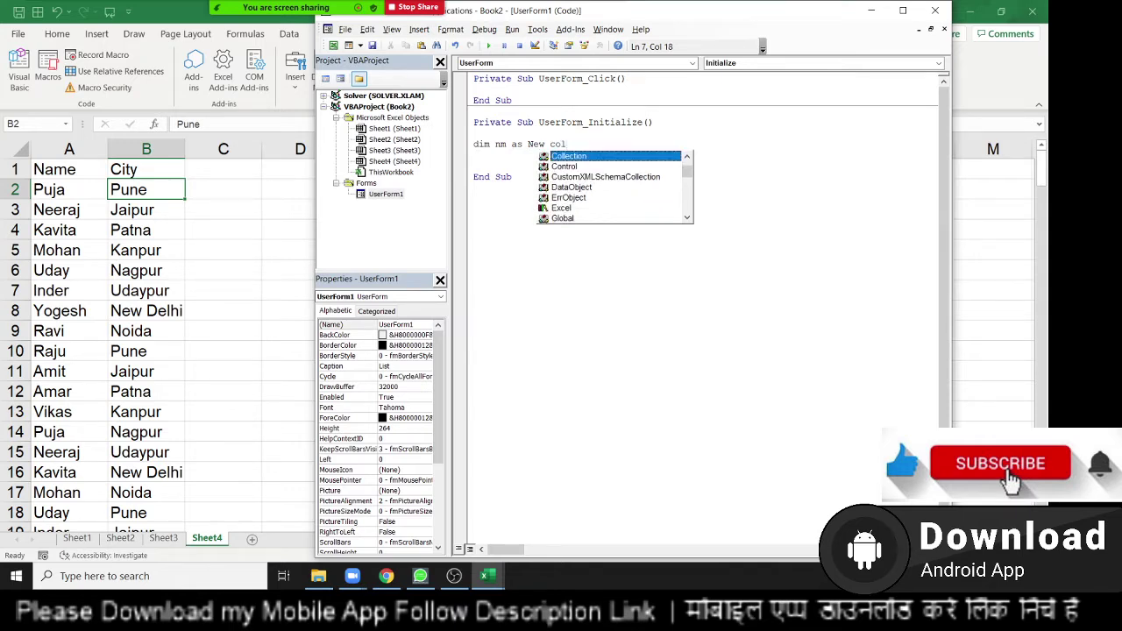
key("Tab")
key("Return")
key("Return")
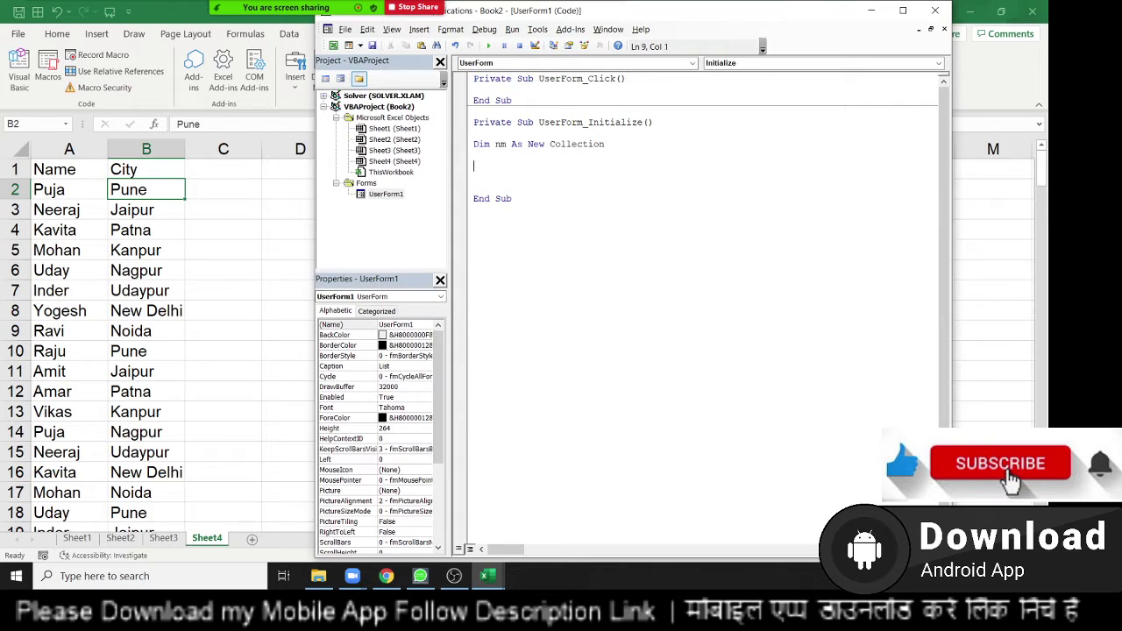
Step: Start a loop For i = 1 To Range("A65000").End(xlUp).Row and select its start value
type("for i")
type(" = ")
type("10")
key("BackSpace")
key("BackSpace")
type("to")
type(" range")
type("(\"A")
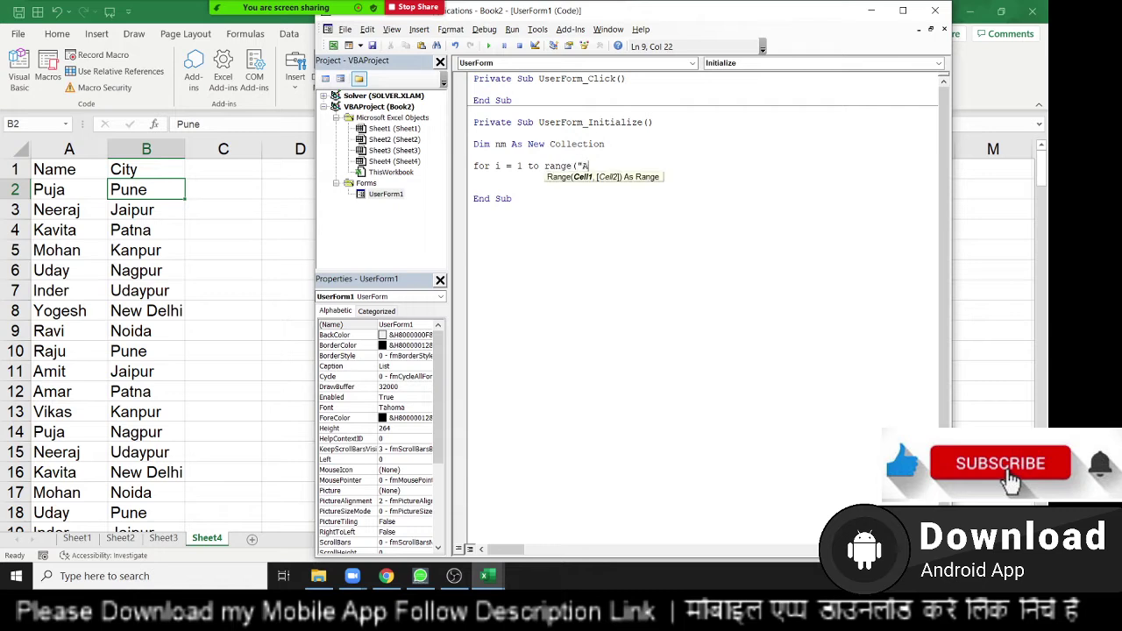
type("65000")
type("\").En")
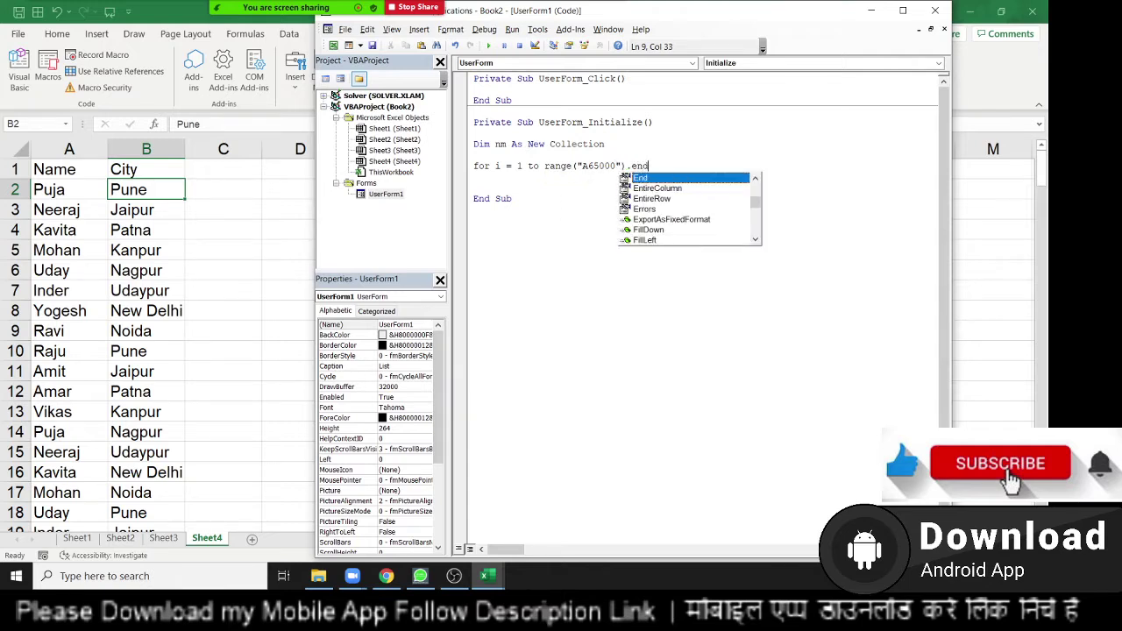
type("d(")
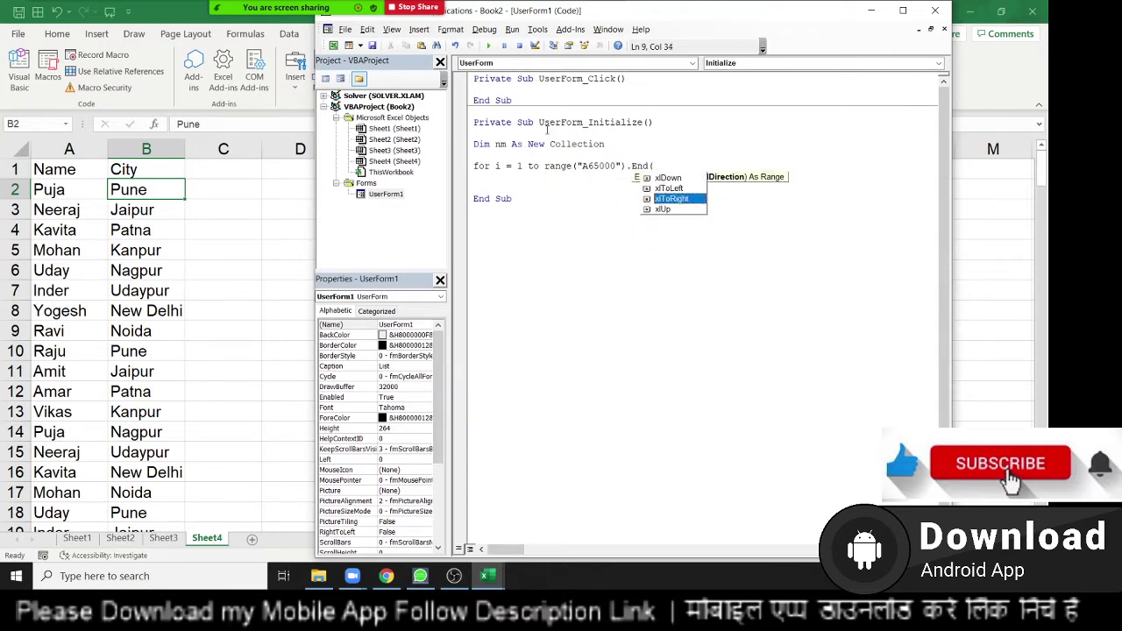
type("xlUp).")
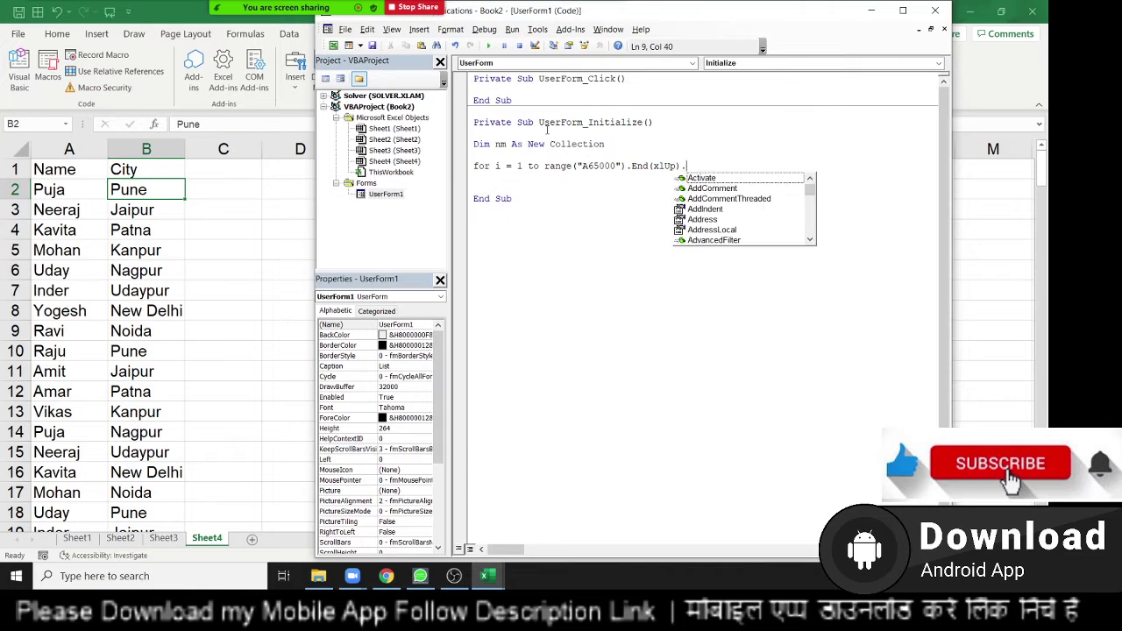
type("Row")
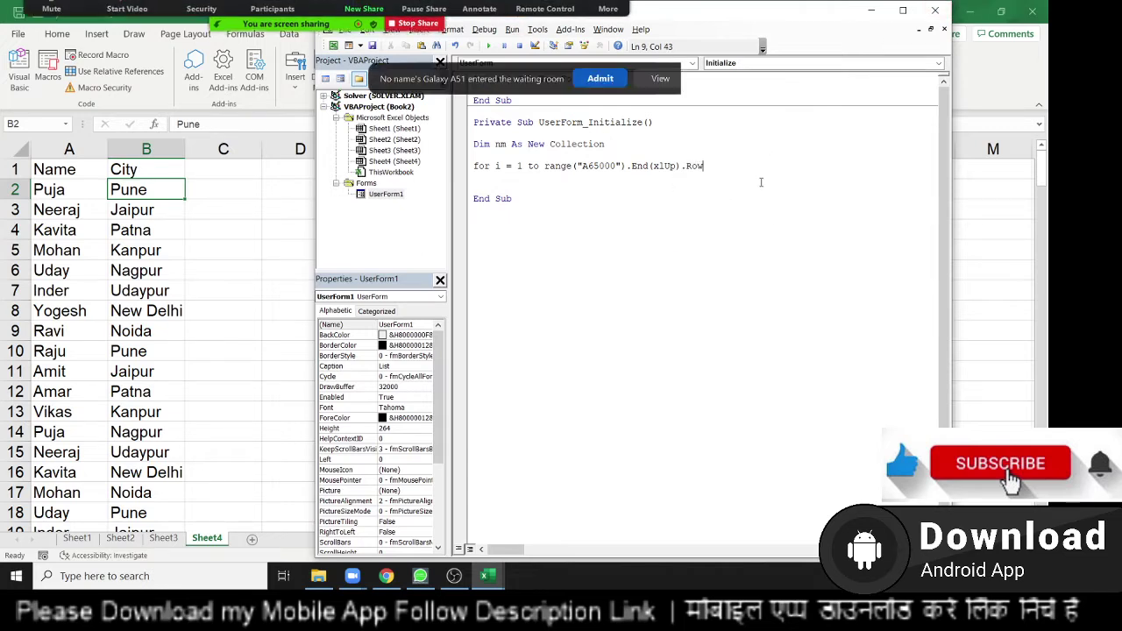
left_click(561, 81)
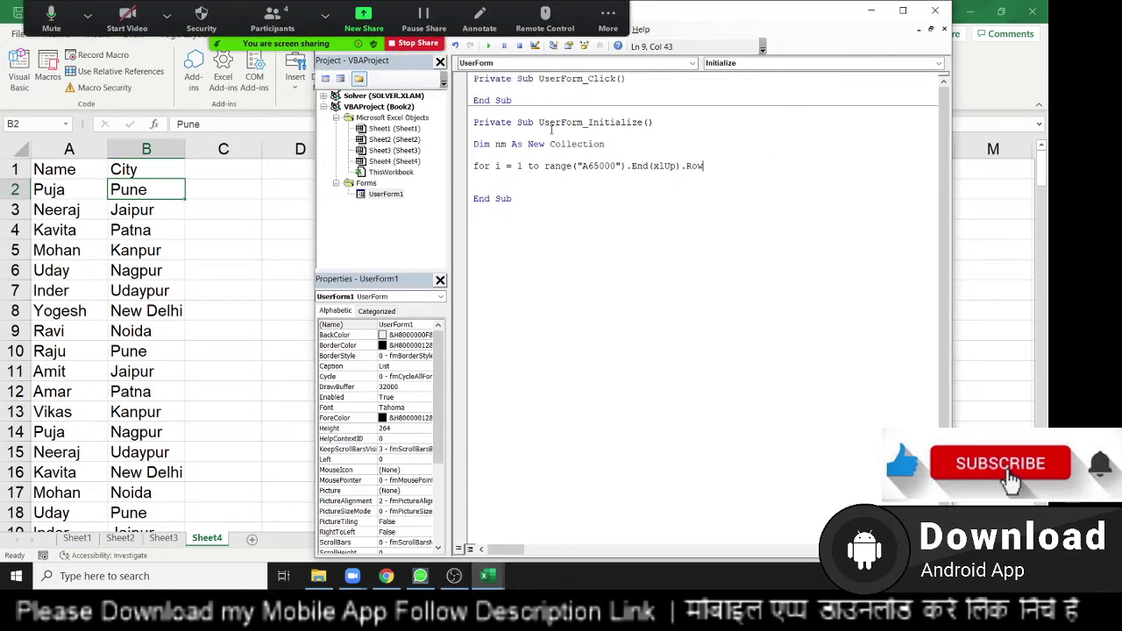
double_click(519, 166)
Step: Change the loop's start value to 2 and close the loop with Next i
type("2")
left_click(732, 166)
key("Return")
key("Return")
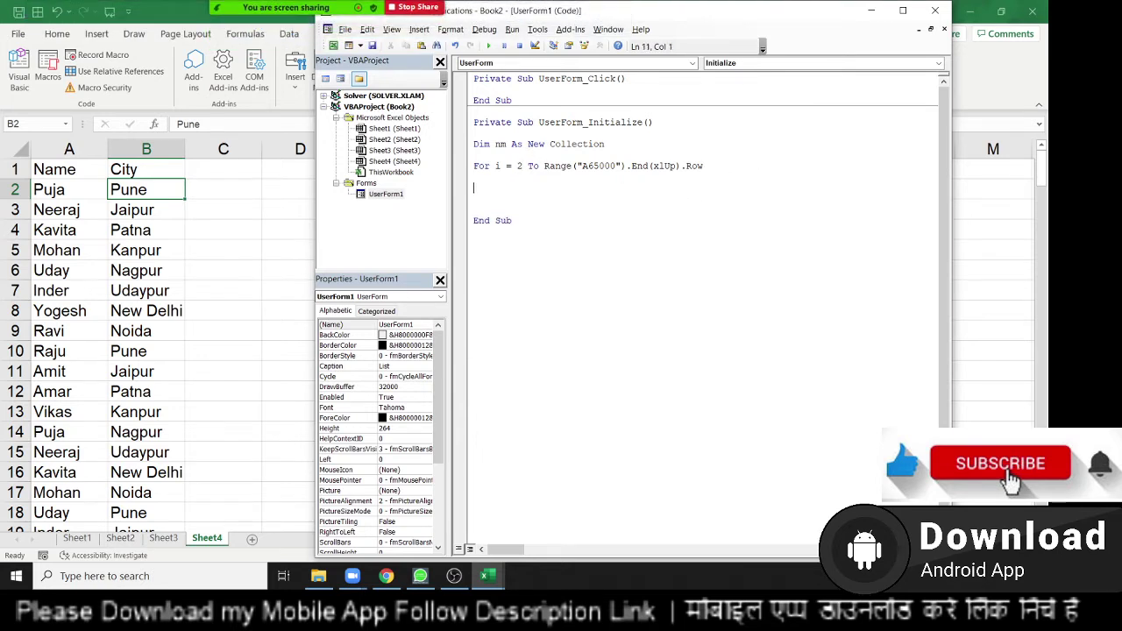
key("Return")
key("Return")
type("next")
Step: Inside the loop, write nm.Add Range("A" & i).Value, CStr(Range("A" & i).Value)
left_click(474, 188)
key("Return")
key("BackSpace")
key("BackSpace")
key("BackSpace")
type(".Add")
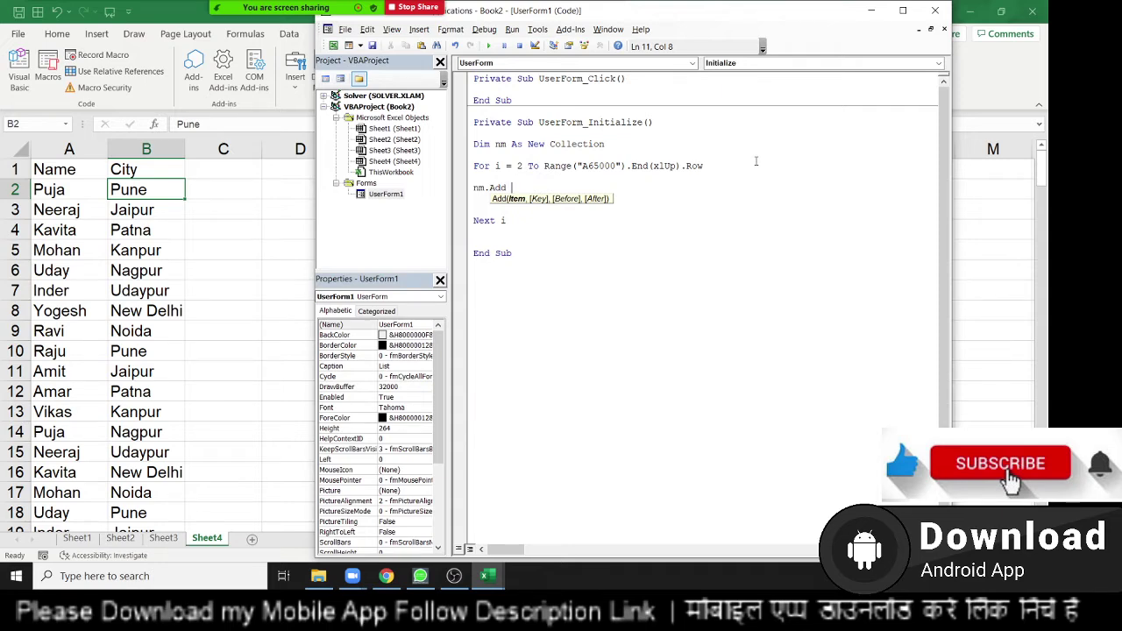
type("c")
type("range")
type("(")
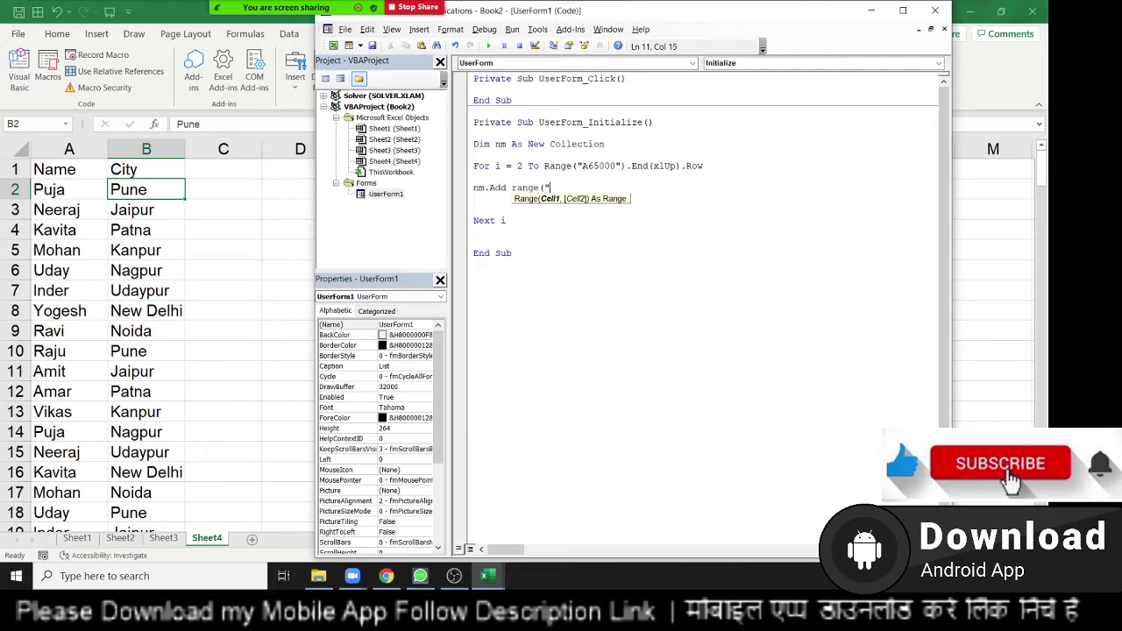
type("A\" ")
type(")")
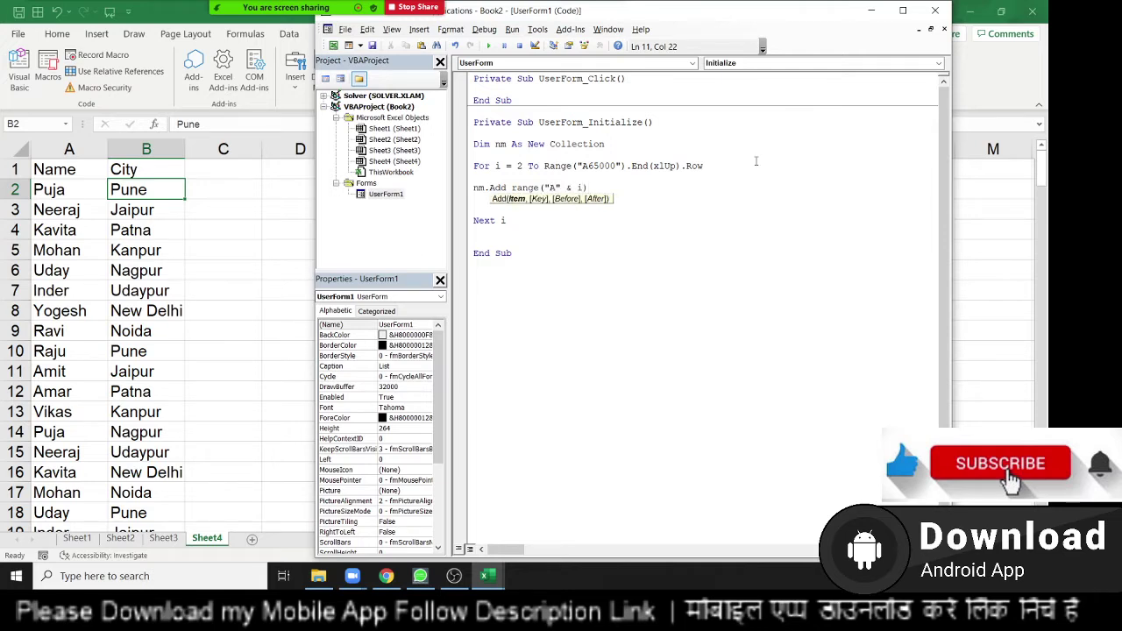
type(".Value")
key("shift+Left")
key("shift+Left")
key("shift+Left")
key("shift+Left")
key("shift+Left")
key("shift+Left")
key("shift+Left")
key("ctrl+c")
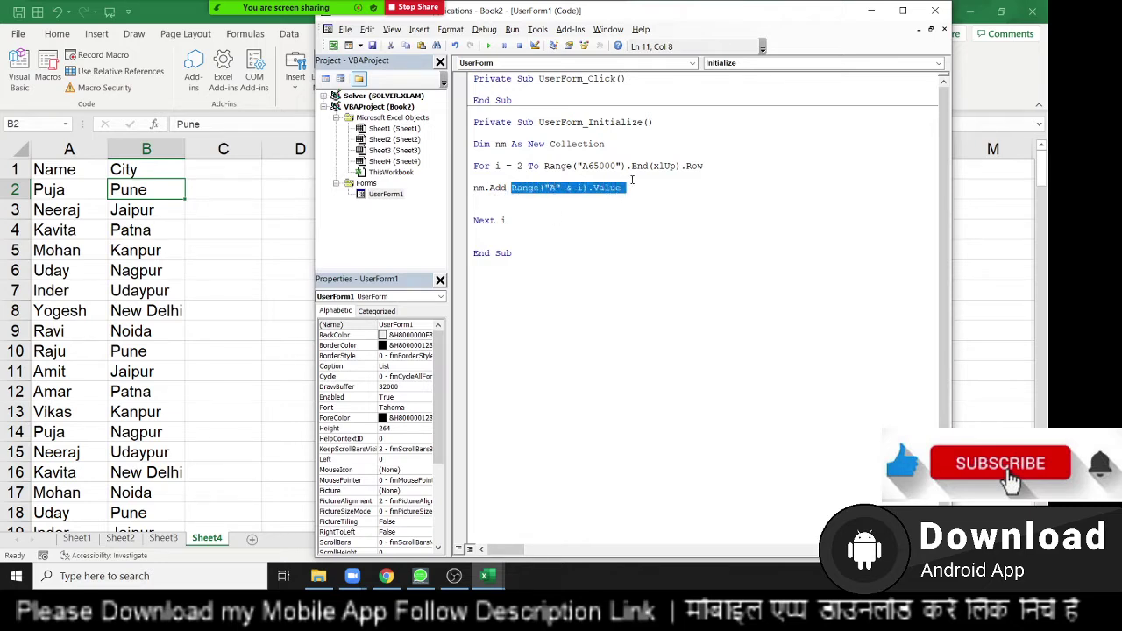
key("Up")
type(",")
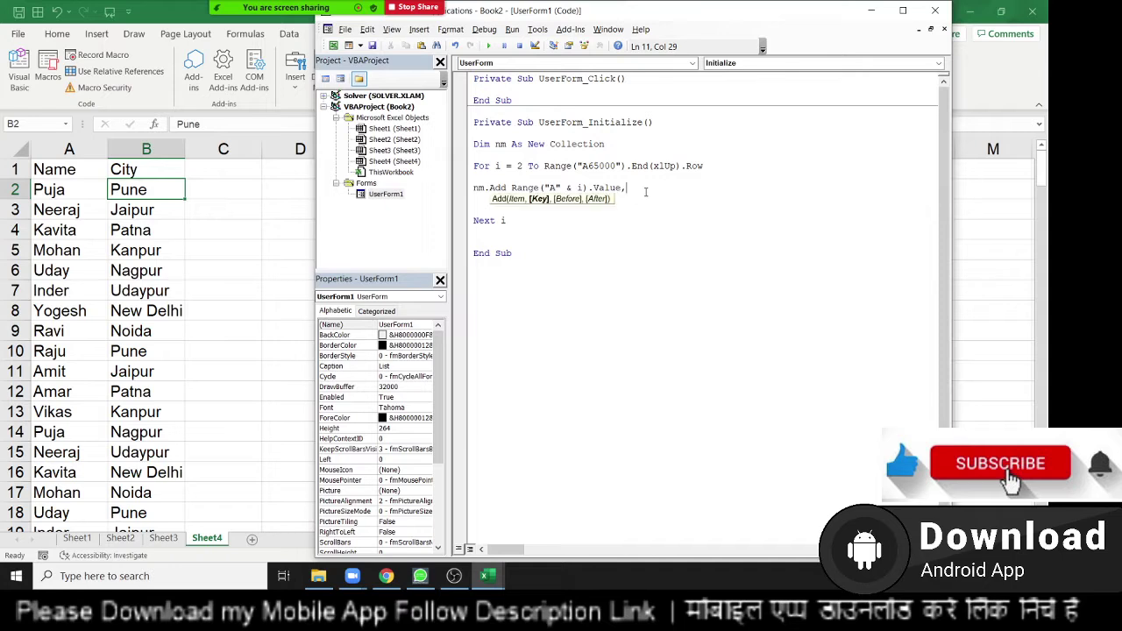
type("cstr")
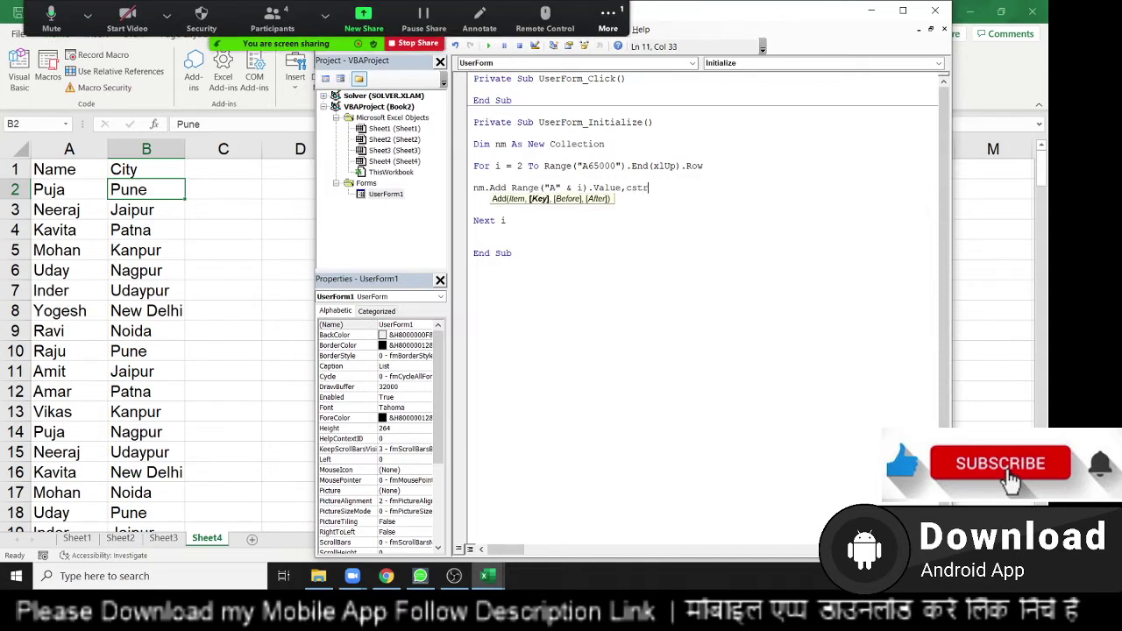
type("(")
key("ctrl+v")
Step: Remove the extra blank lines around the Add line and Next i
key("Return")
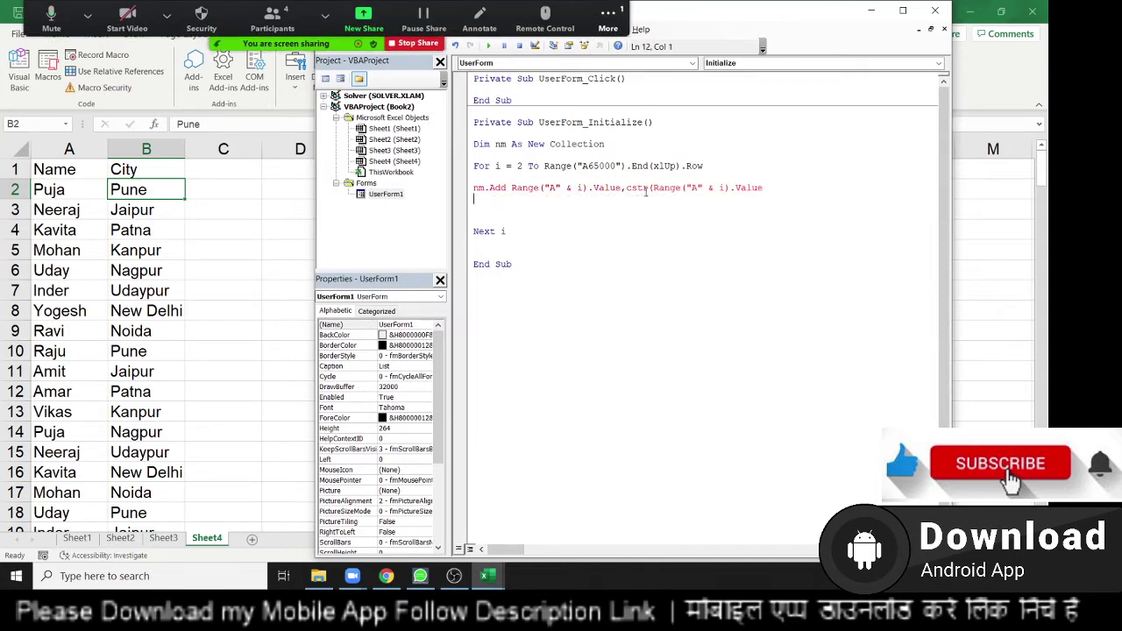
key("BackSpace")
key("BackSpace")
key("Down")
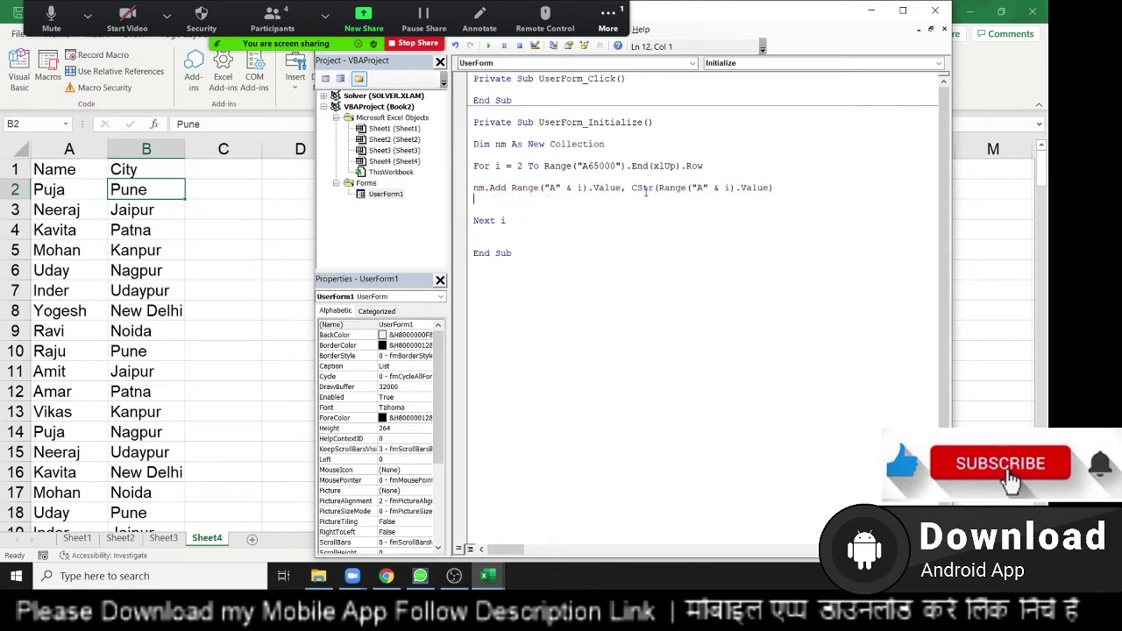
key("Delete")
key("Up")
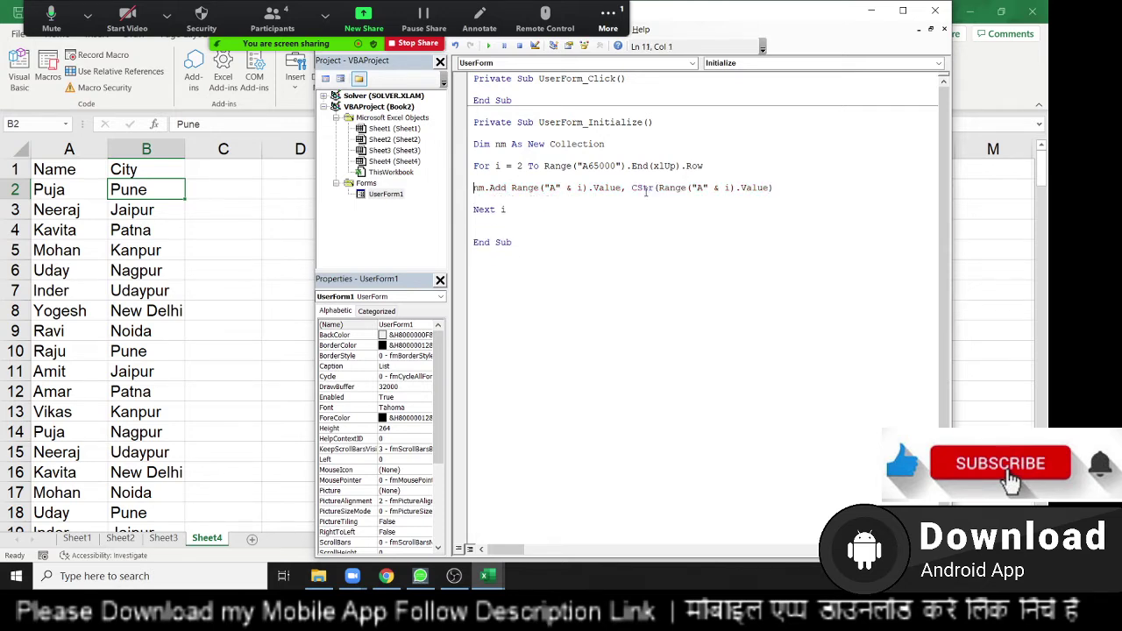
key("Delete")
key("Delete")
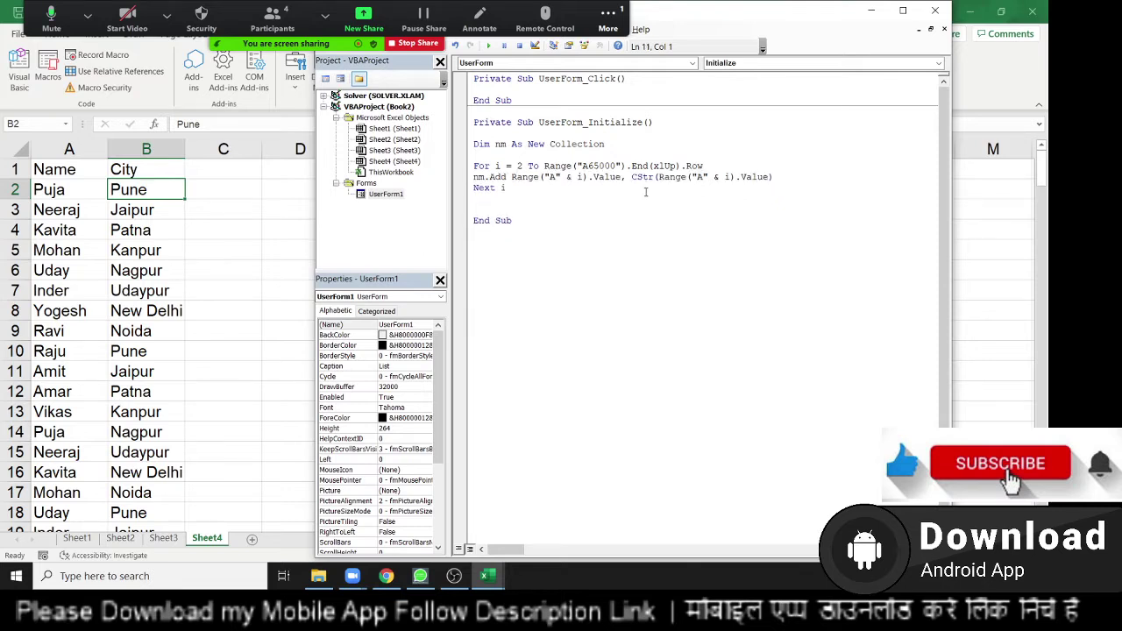
key("Up")
key("Up")
key("Return")
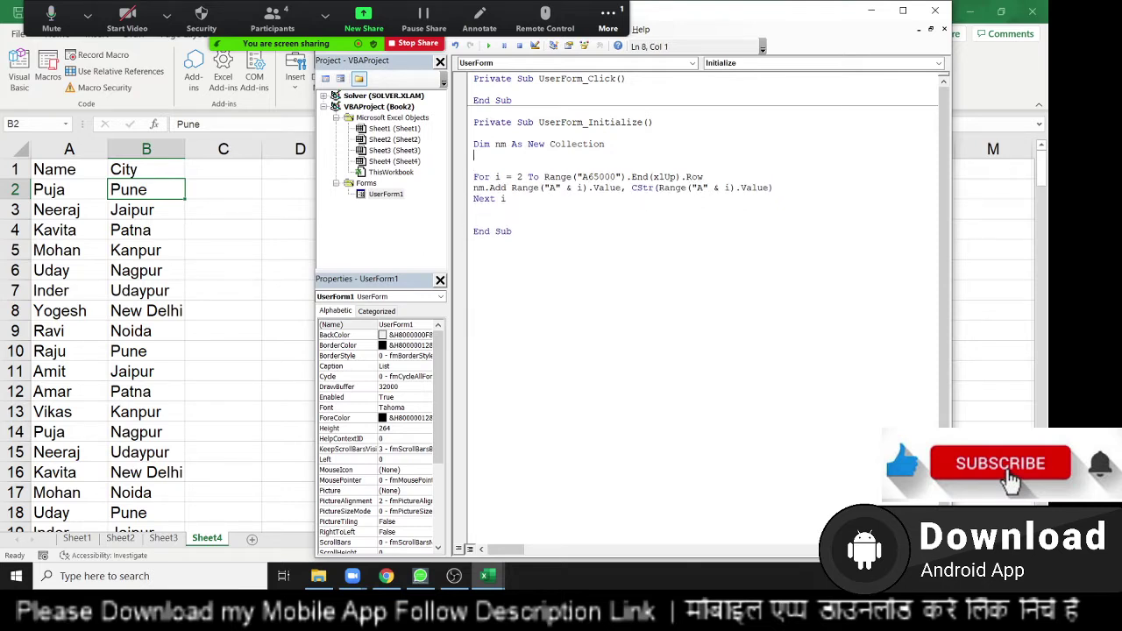
Step: Add On Error Resume Next below the Collection declaration, fixing the 'neext' typo, and leave blank lines after Next i
key("Return")
type("on ")
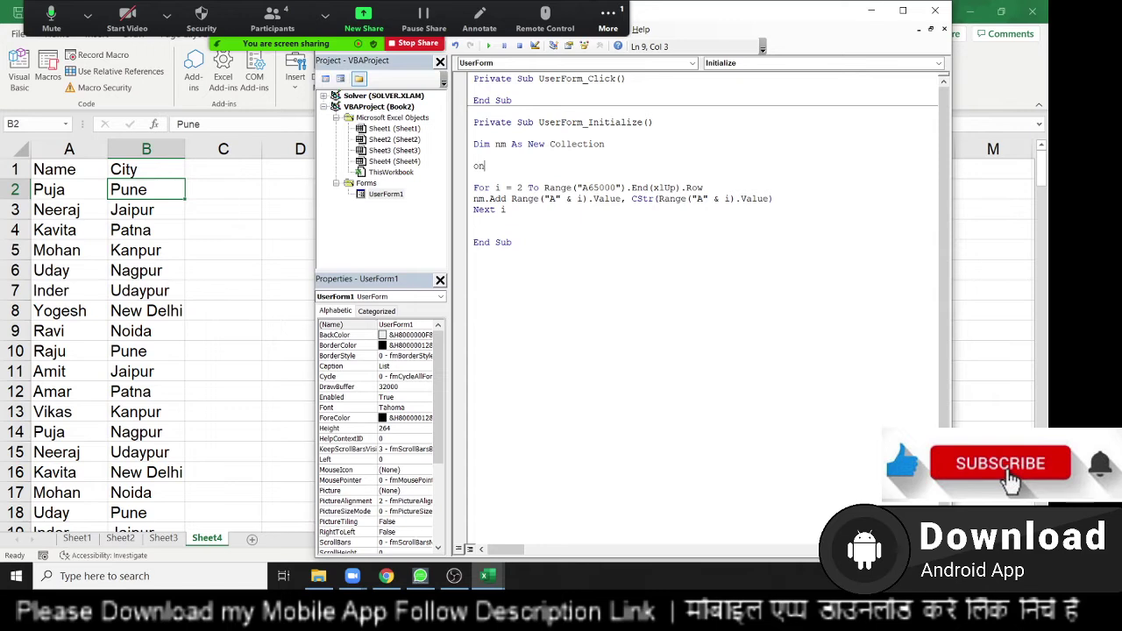
type("error r")
type("esu")
type("me nee")
type("xt")
left_click(637, 222)
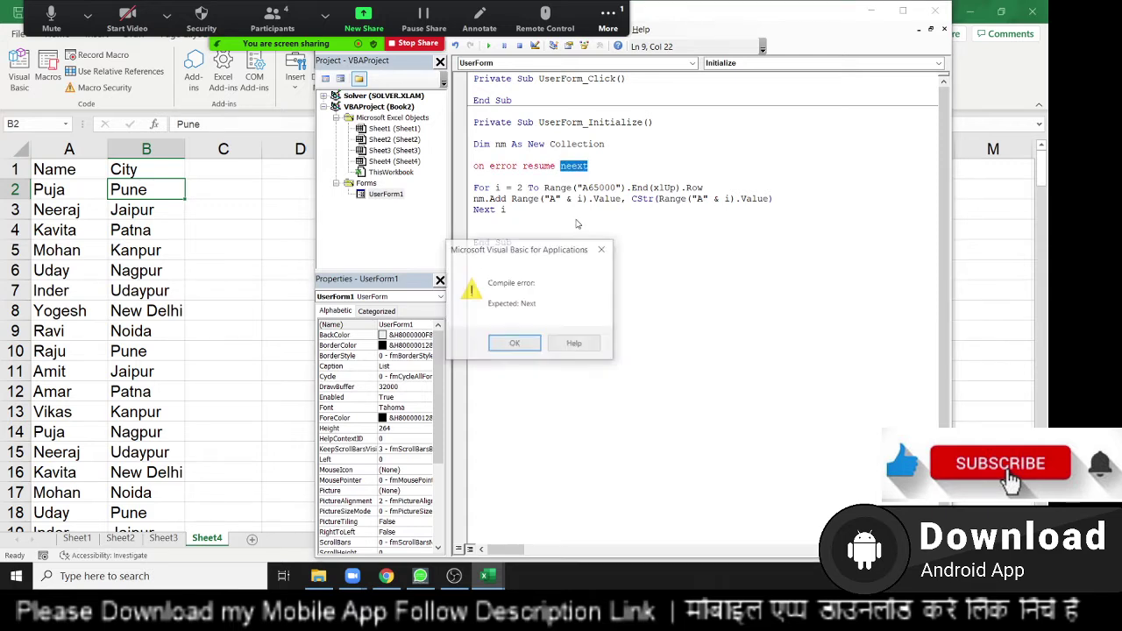
key("Return")
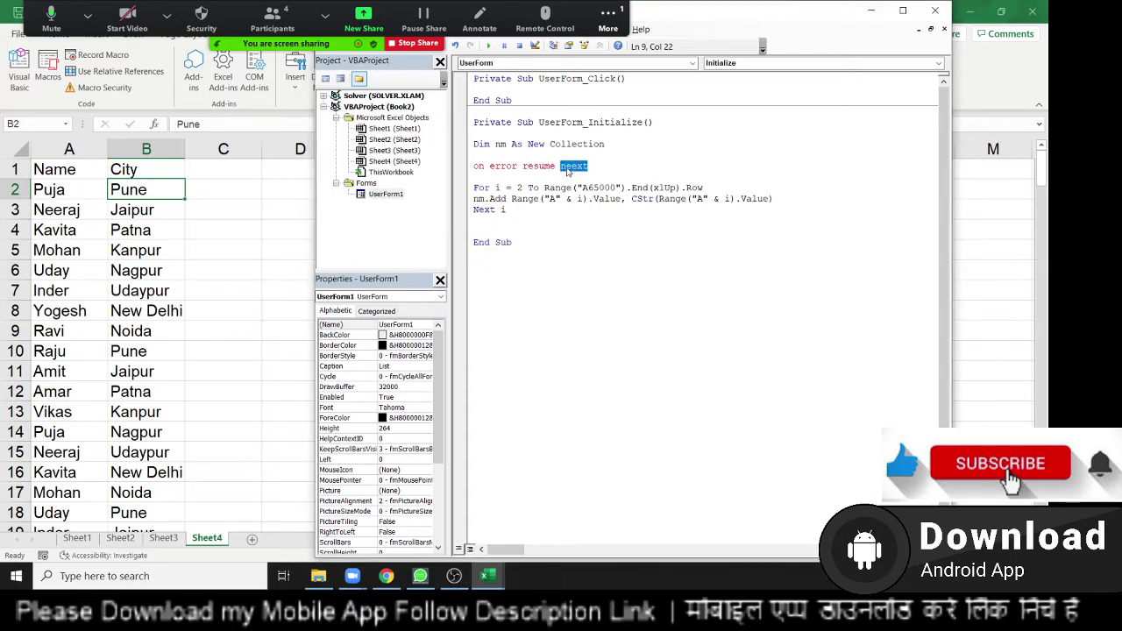
left_click(566, 167)
key("Delete")
left_click(567, 220)
key("Return")
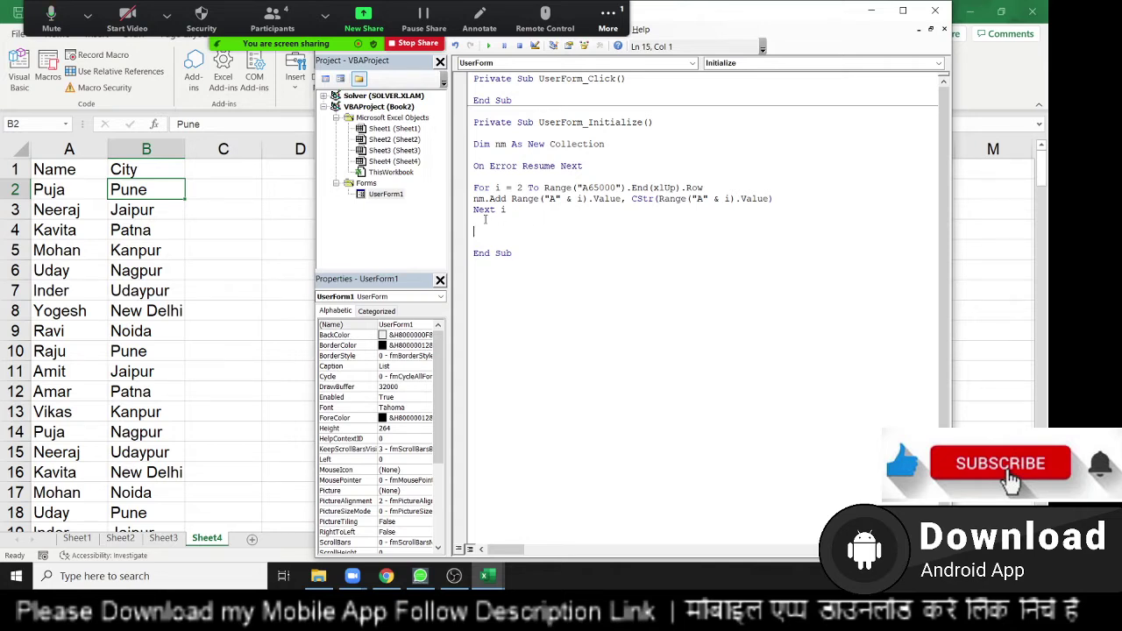
key("Return")
Step: Begin a For Each item In nm loop below the collection loop
type("for ")
type("each i")
type("tem in")
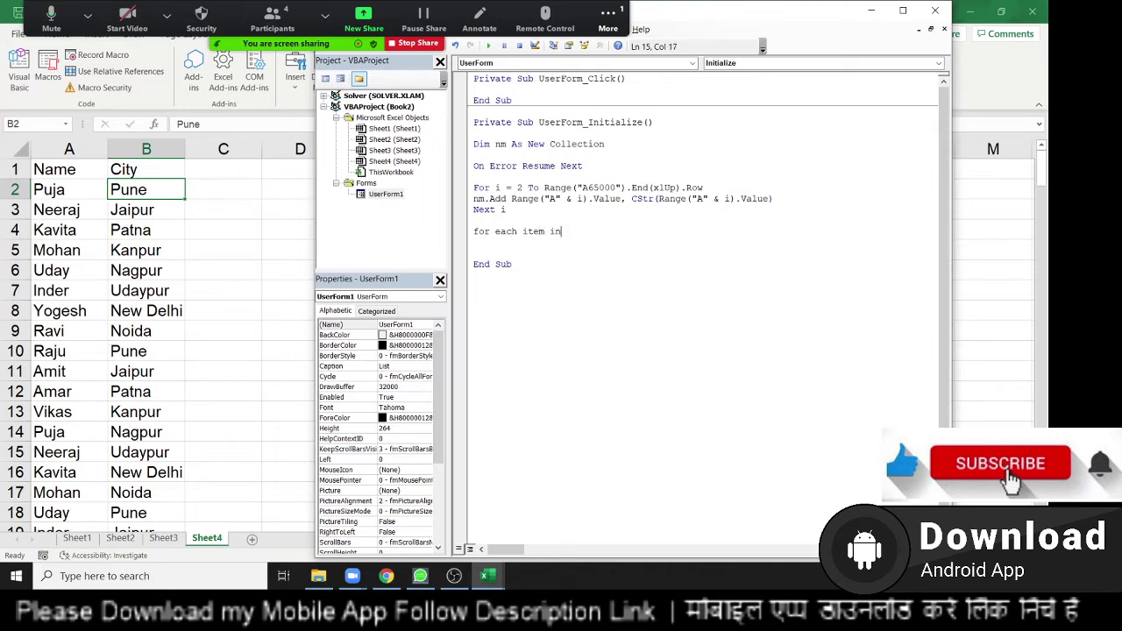
type(" dt")
key("BackSpace")
key("BackSpace")
type("nm")
key("Return")
key("Return")
Step: Put Me.ComboBox1.AddItem item in the loop body and close it with Next item
left_click(474, 243)
type("me")
type(".com")
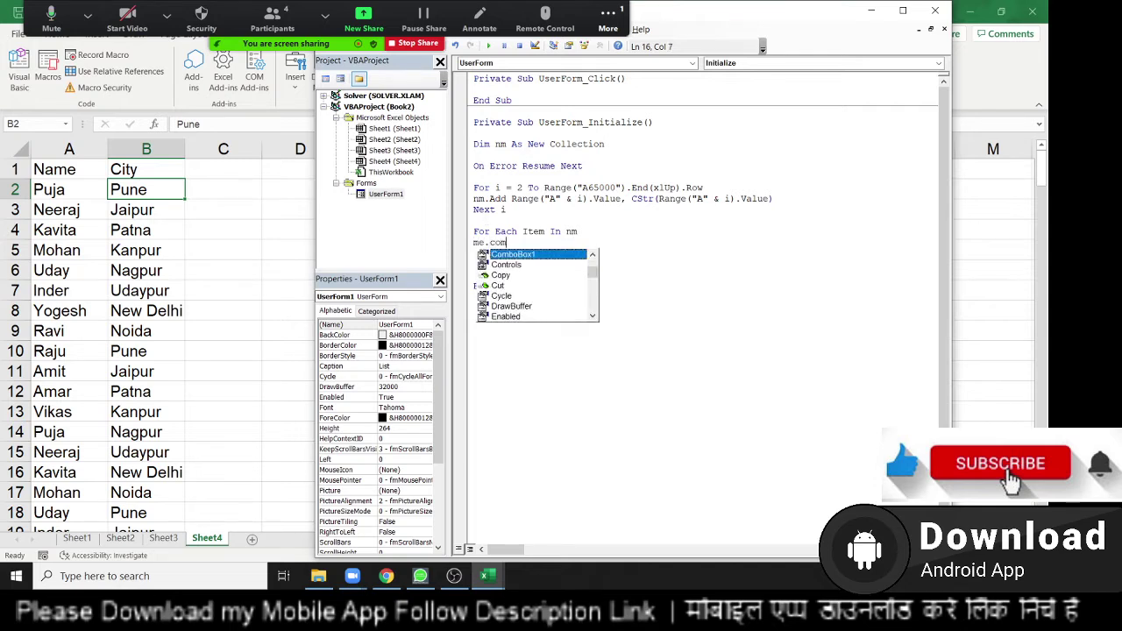
key("Tab")
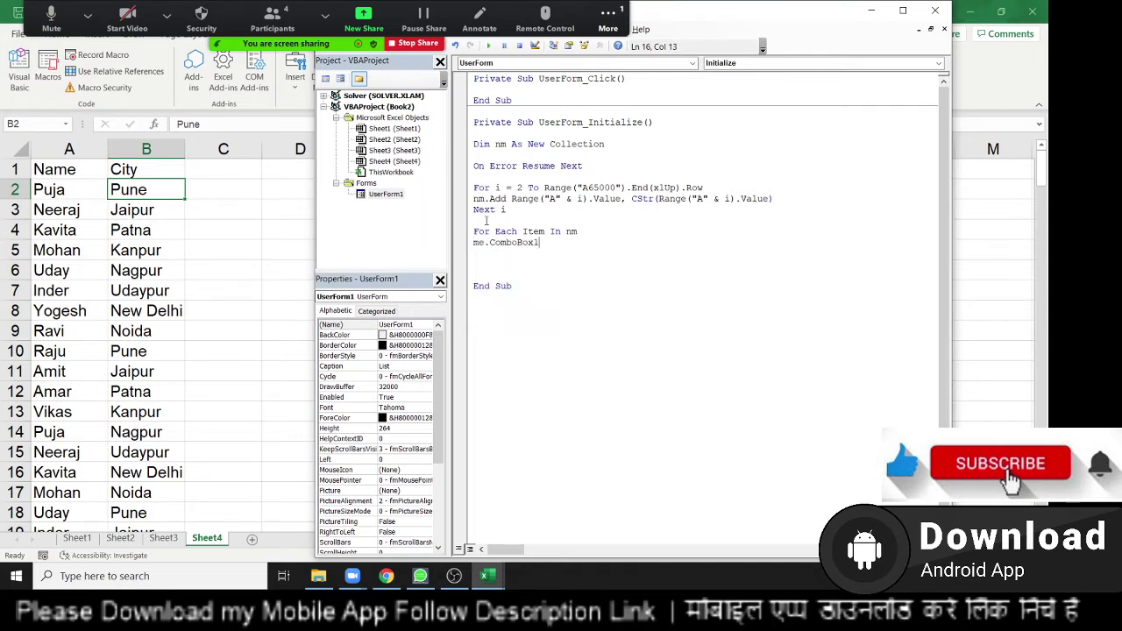
type(".ad")
key("Tab")
type("i")
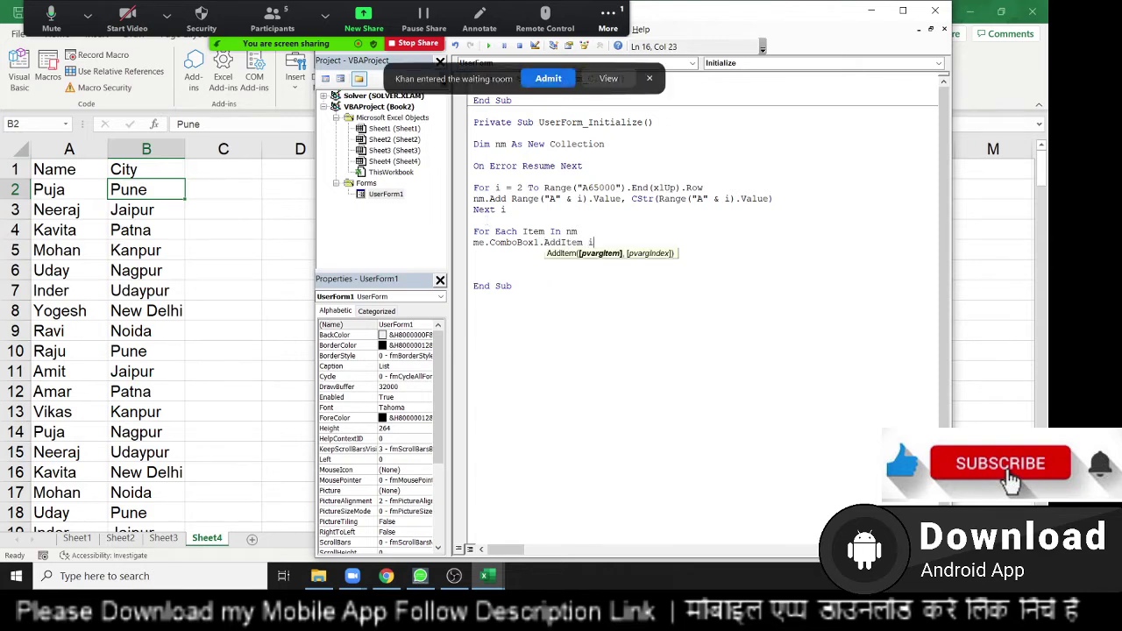
type("te")
type("m")
left_click(524, 275)
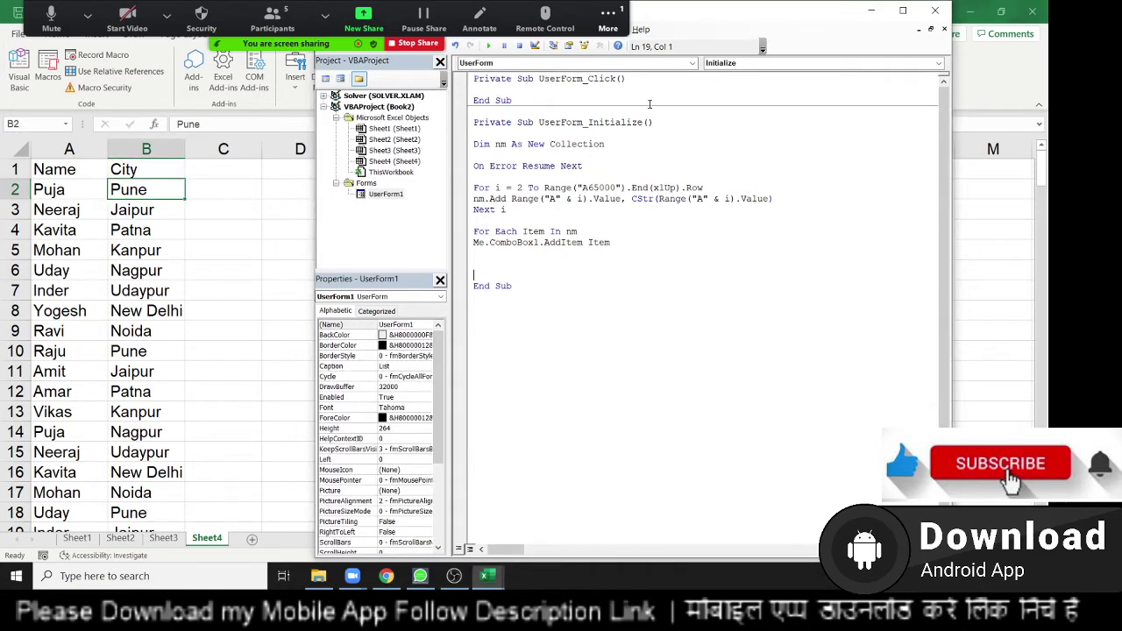
left_click(621, 244)
key("Return")
type("next ")
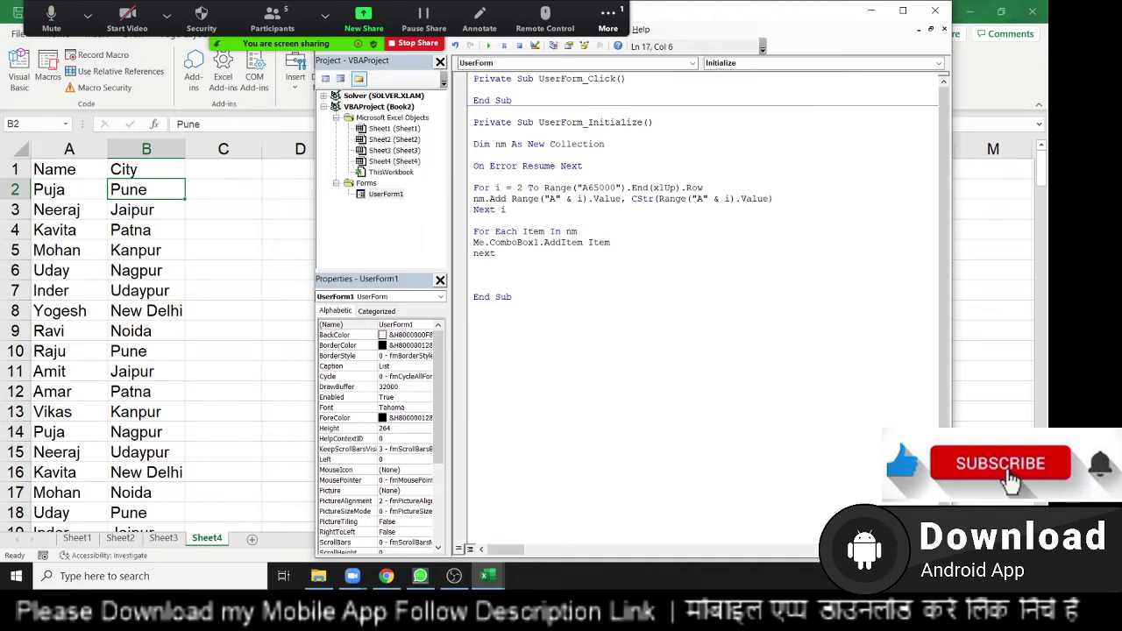
type("item")
Step: Run the List form, check that the Select Name dropdown lists the names, then close it
left_click(488, 47)
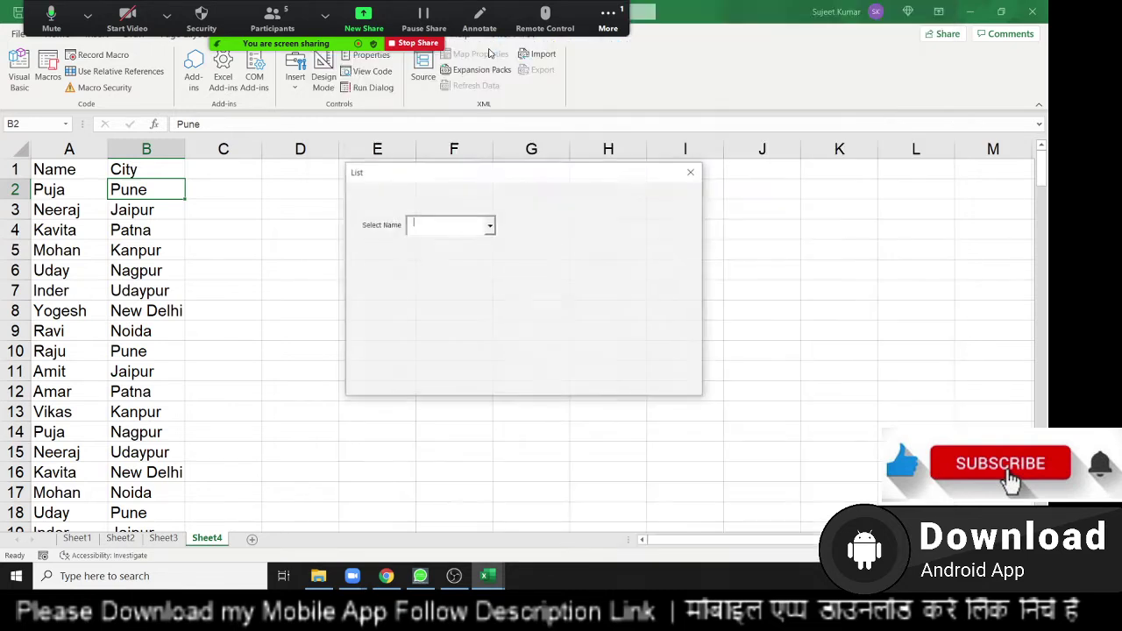
left_click(491, 226)
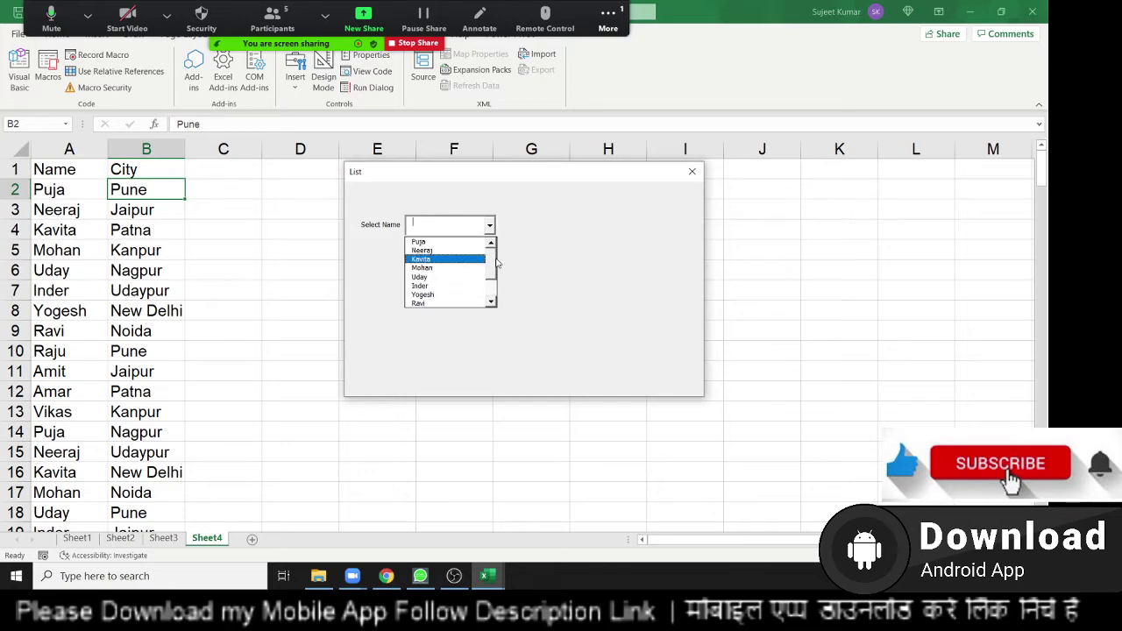
left_click(701, 173)
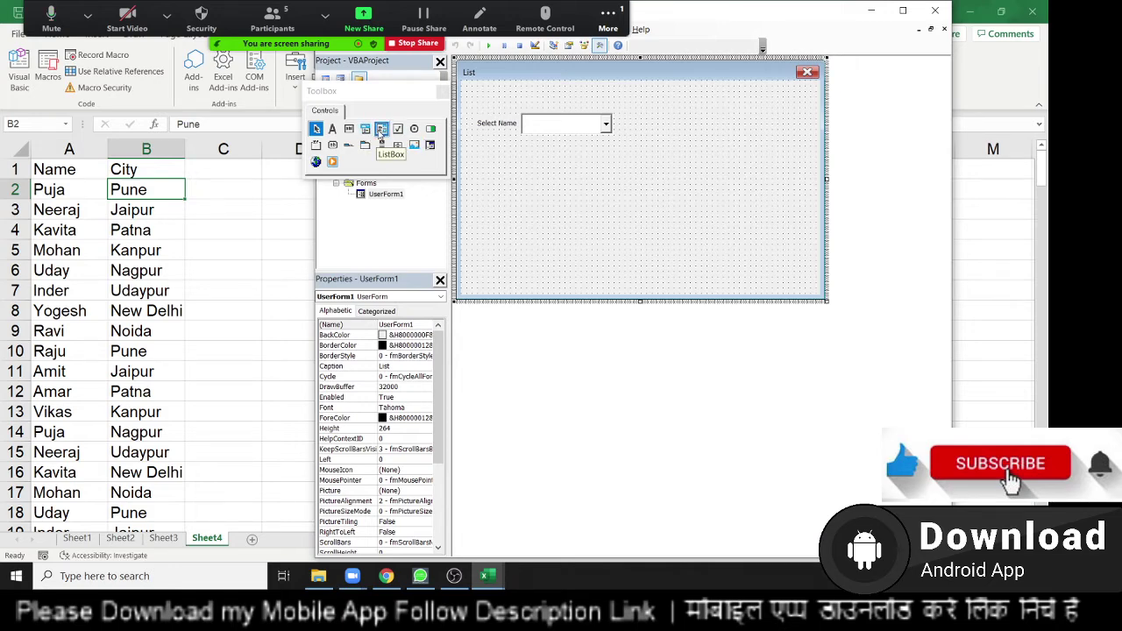
Step: Draw a second combo box right of Select Name with a fitted 'Select City' label beside it
left_click(381, 129)
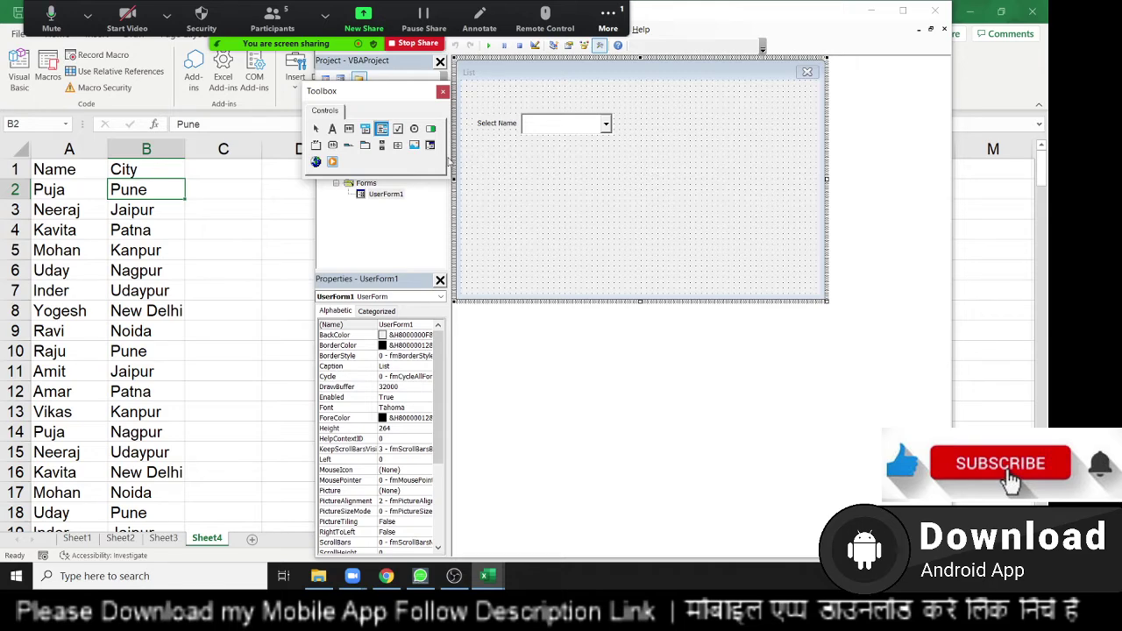
left_click(365, 129)
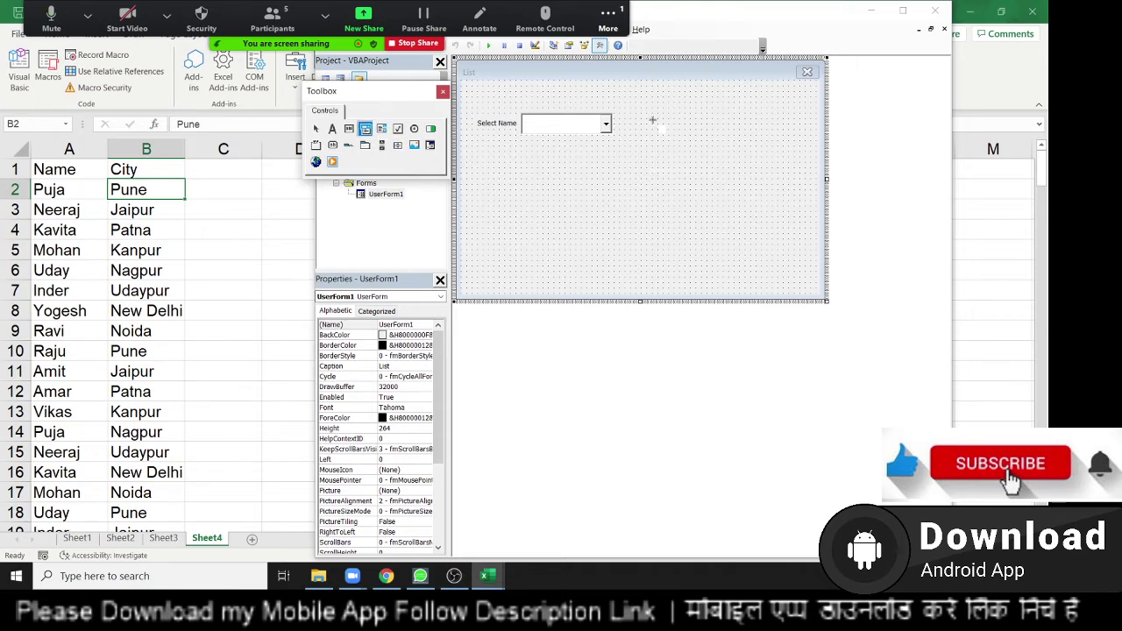
mouse_move(649, 116)
left_mouse_down()
mouse_move(765, 148)
mouse_move(683, 126)
left_mouse_up()
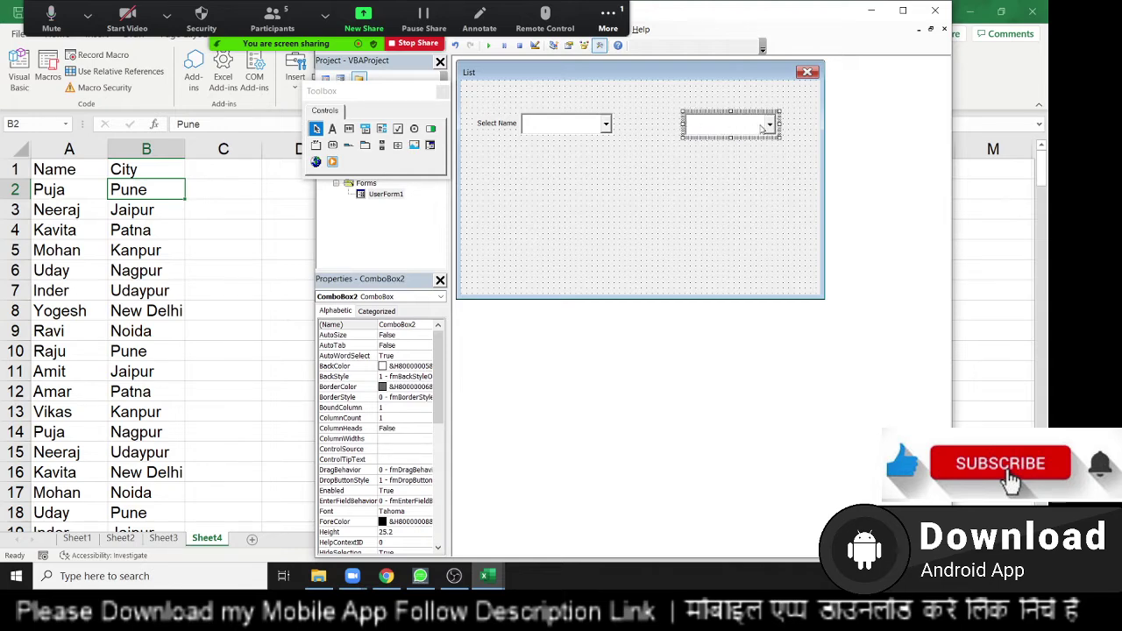
left_click(332, 129)
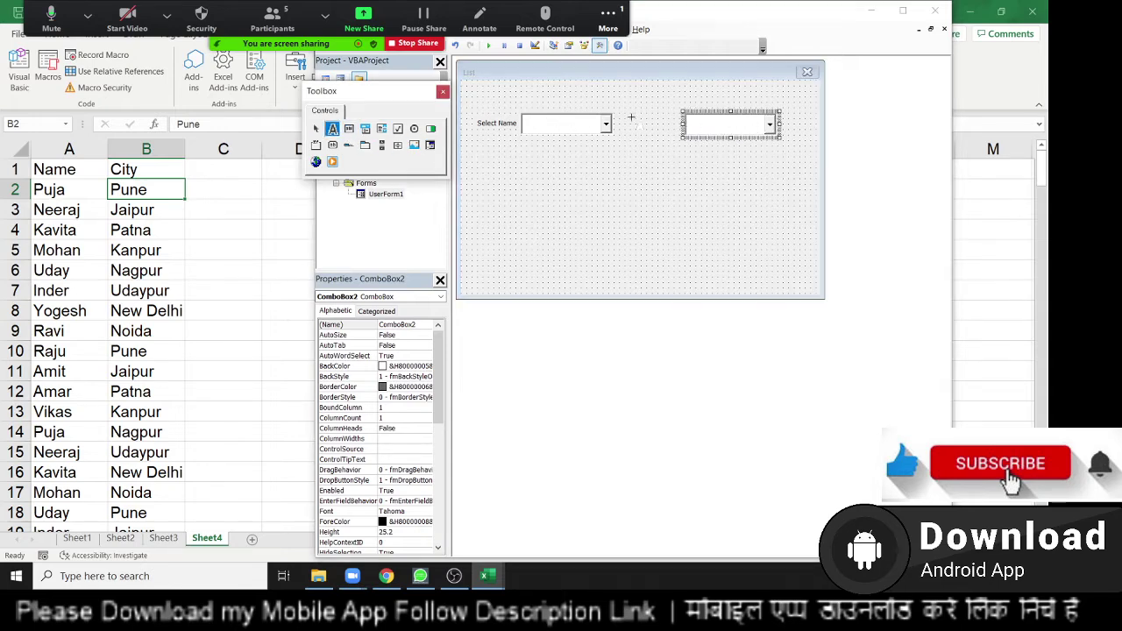
left_click_drag(631, 117, 677, 138)
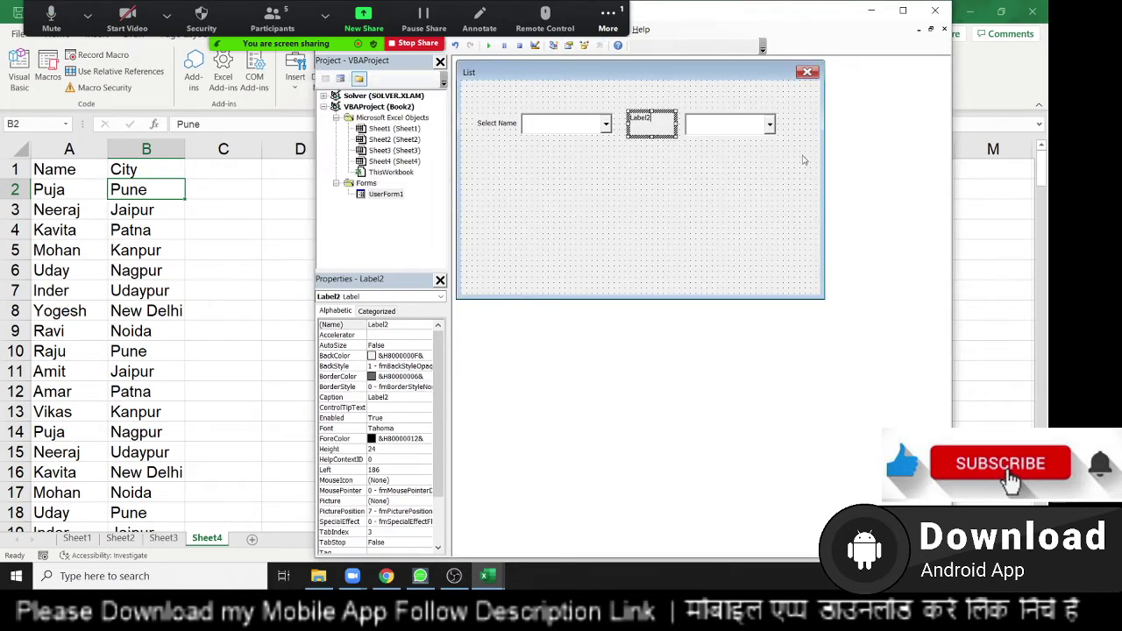
key("BackSpace")
key("BackSpace")
key("BackSpace")
type("lect")
type(" C")
left_click_drag(675, 141, 676, 137)
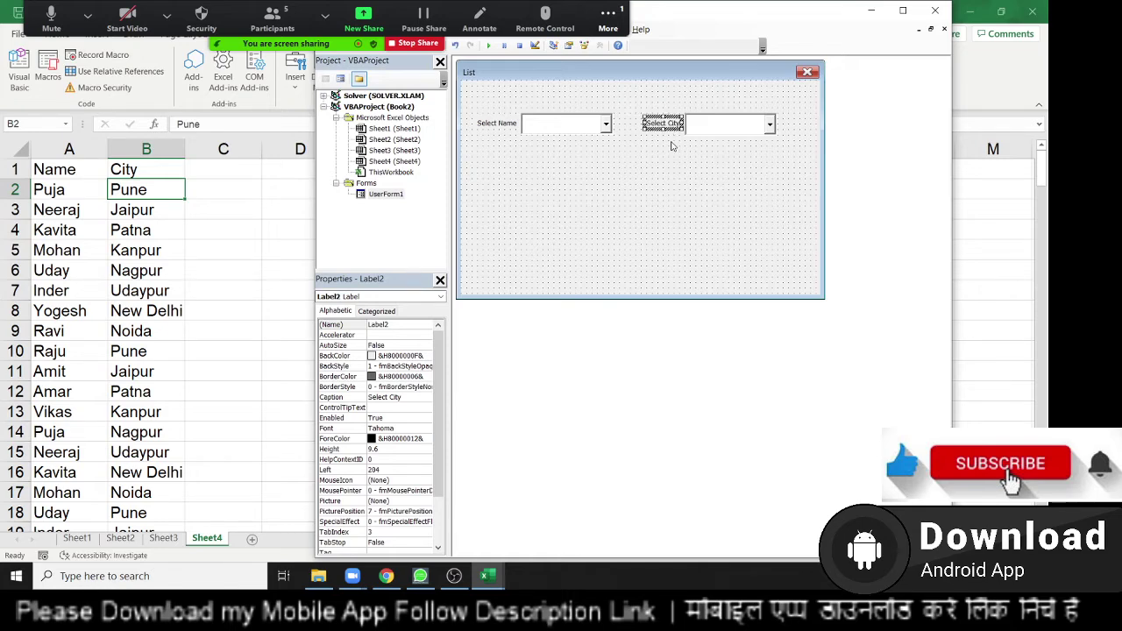
left_click(654, 200)
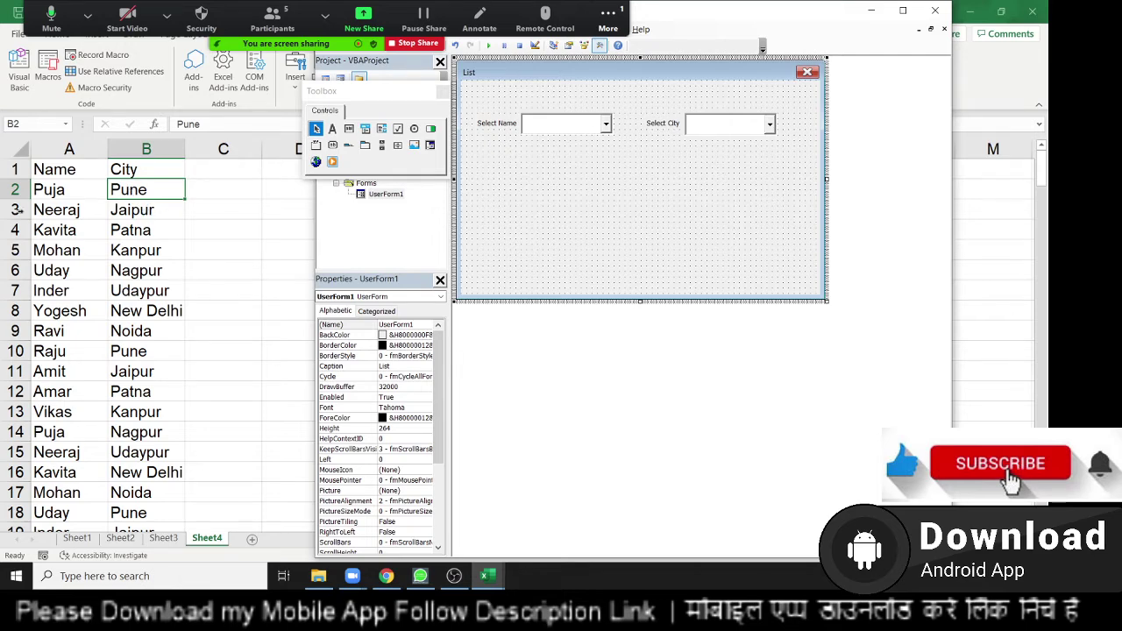
left_click(46, 174)
key("ctrl+shift+l")
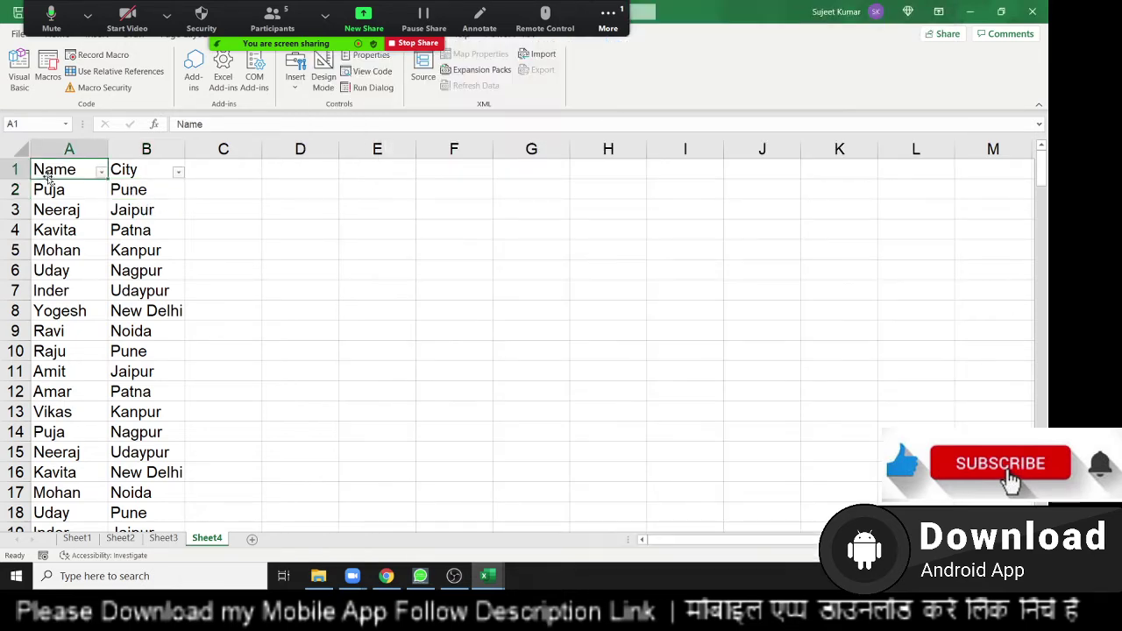
left_click(102, 172)
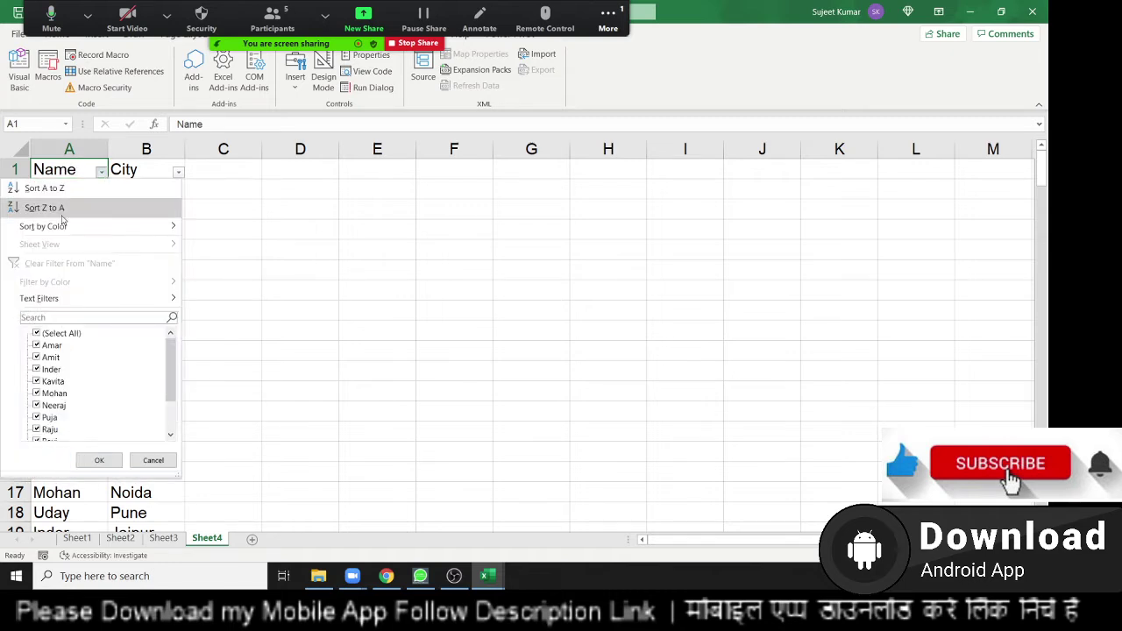
left_click(47, 337)
left_click(47, 345)
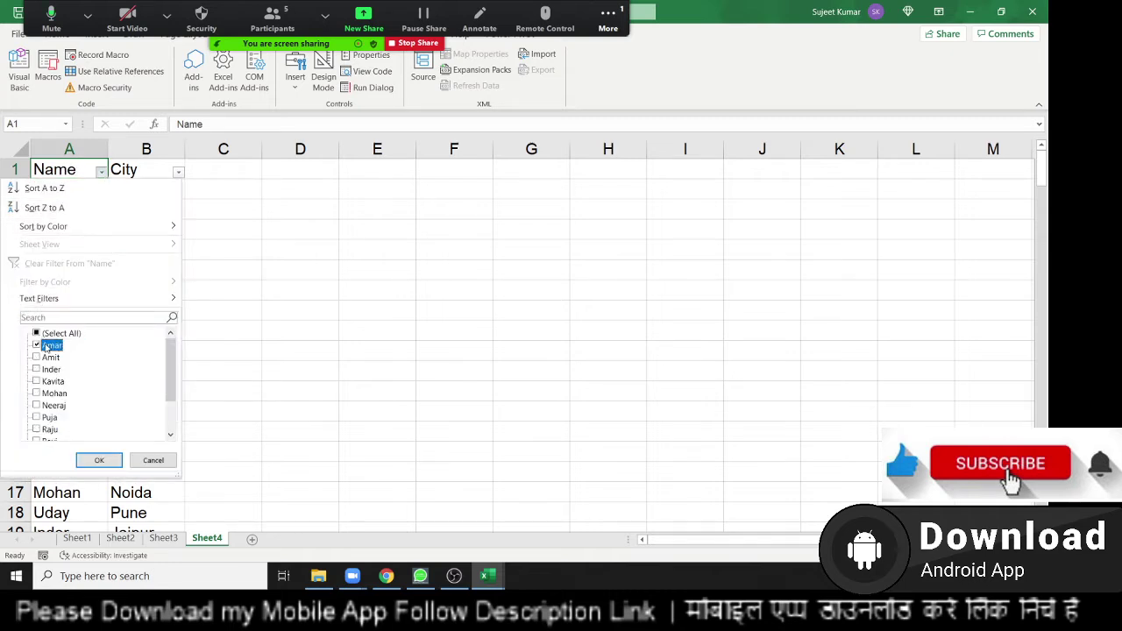
left_click(99, 460)
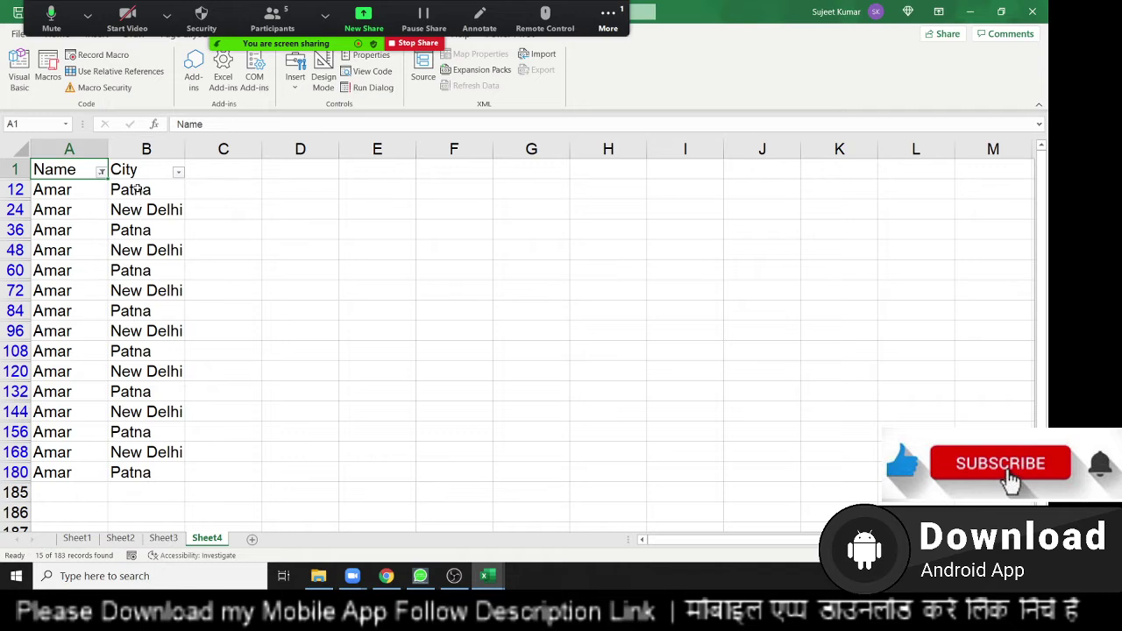
mouse_move(139, 191)
left_mouse_down()
mouse_move(154, 465)
mouse_move(145, 208)
left_mouse_up()
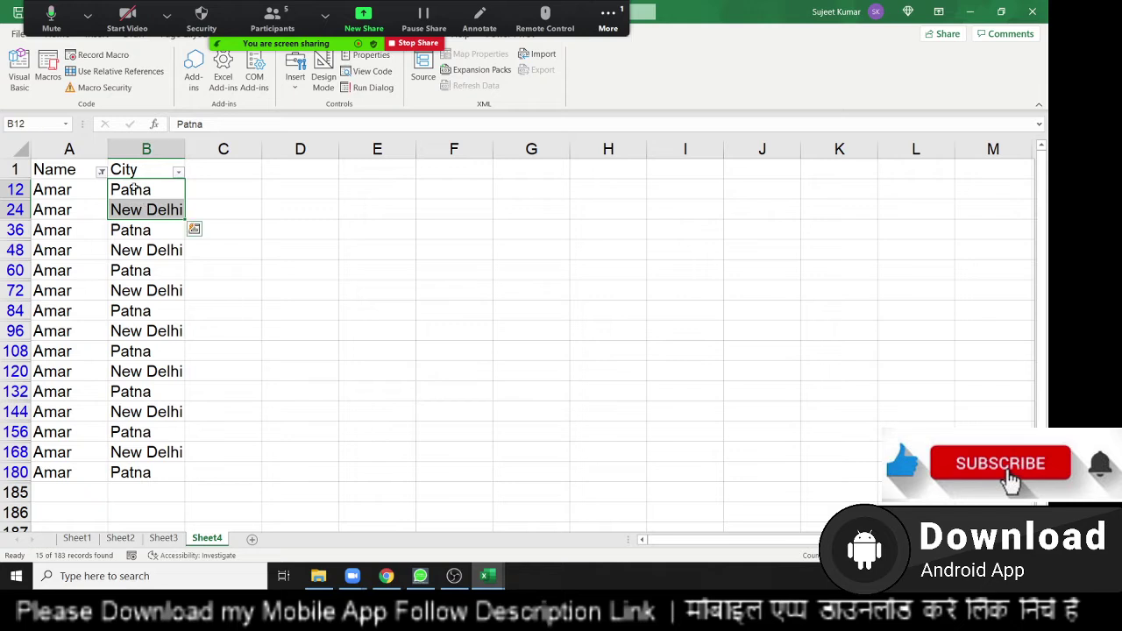
left_click(88, 230)
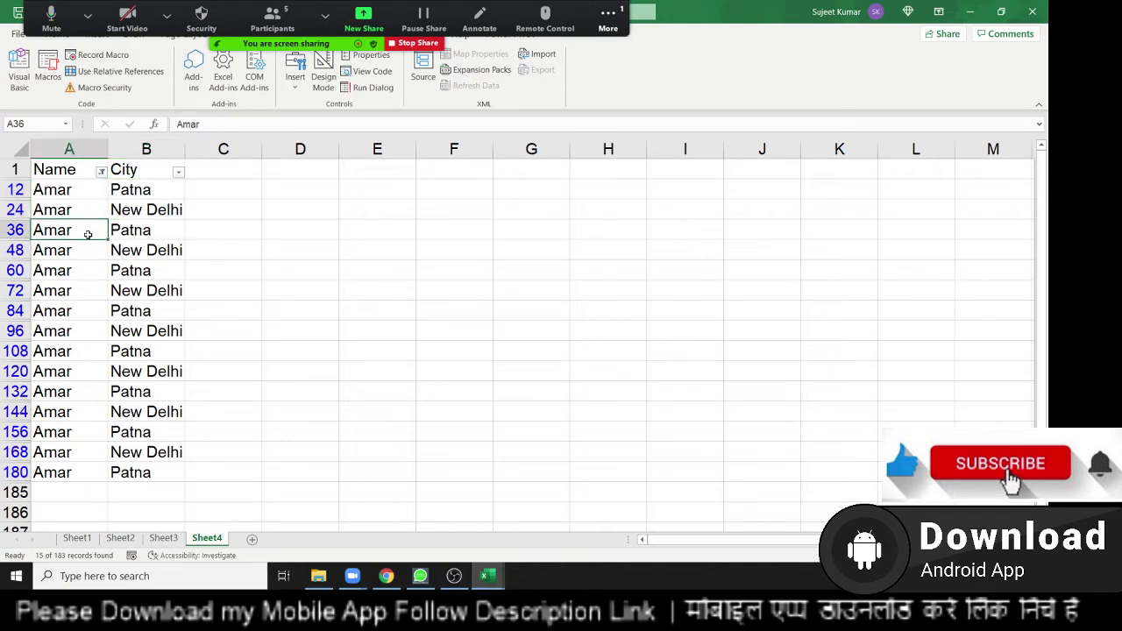
key("ctrl+shift+l")
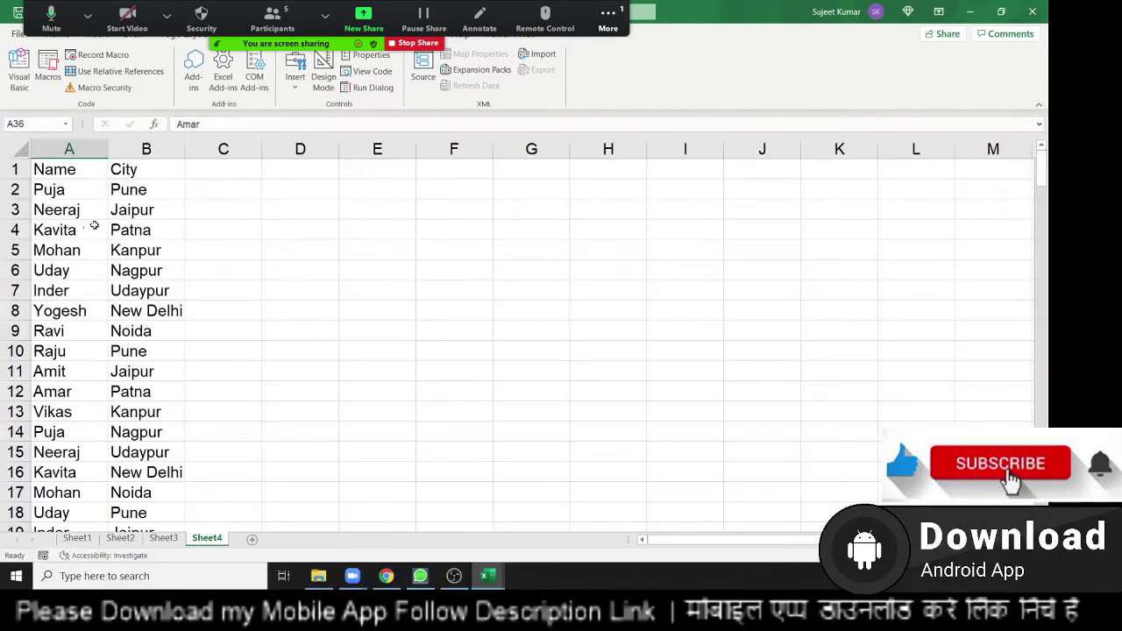
left_click(140, 209)
key("alt+F11")
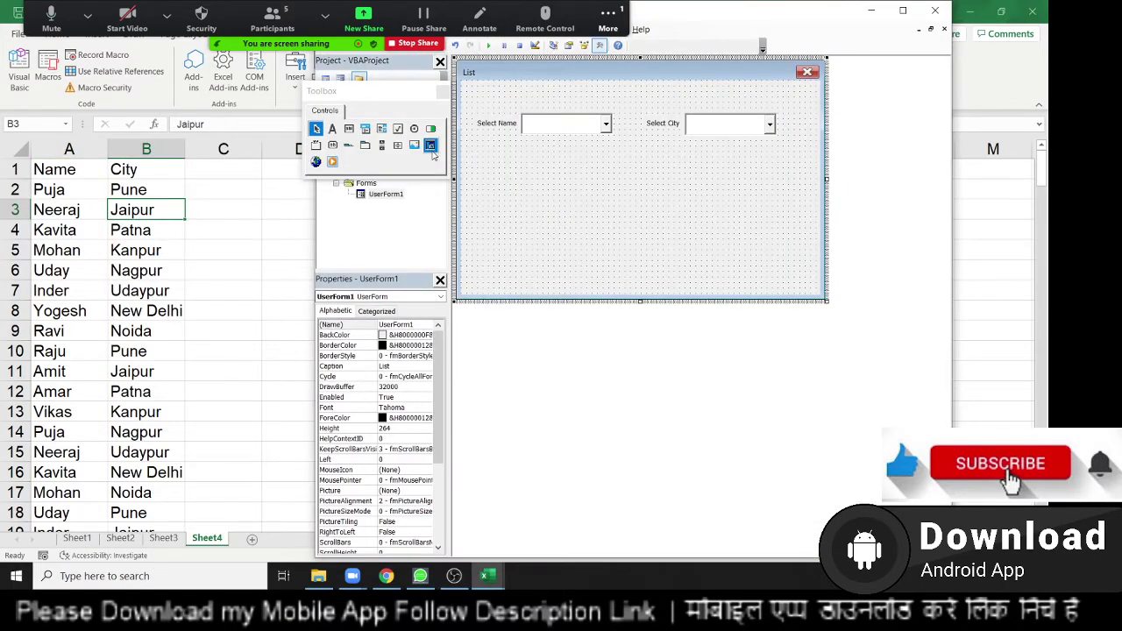
Step: Open the form's code and generate an empty ComboBox1_Change procedure from the Object dropdown
double_click(593, 175)
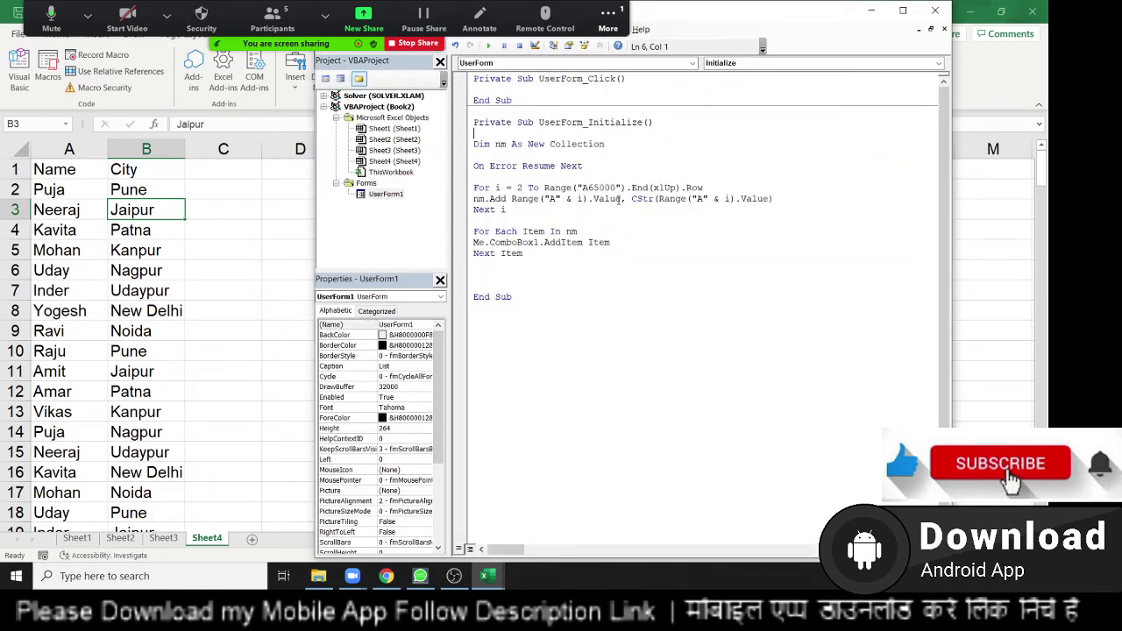
left_click_drag(476, 264, 462, 149)
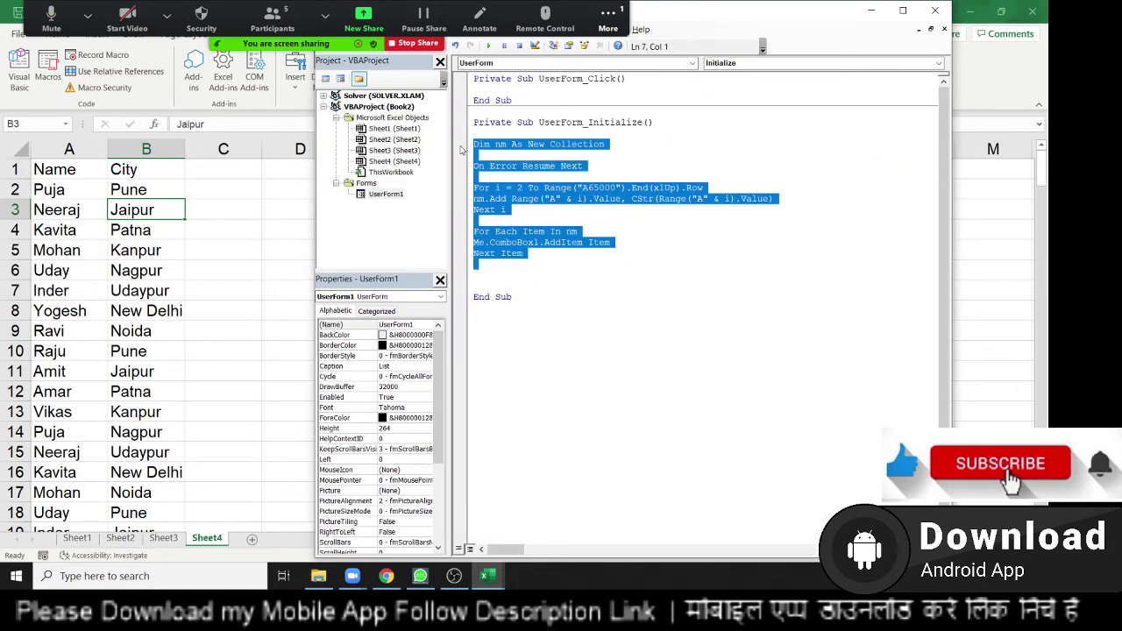
left_click(664, 245)
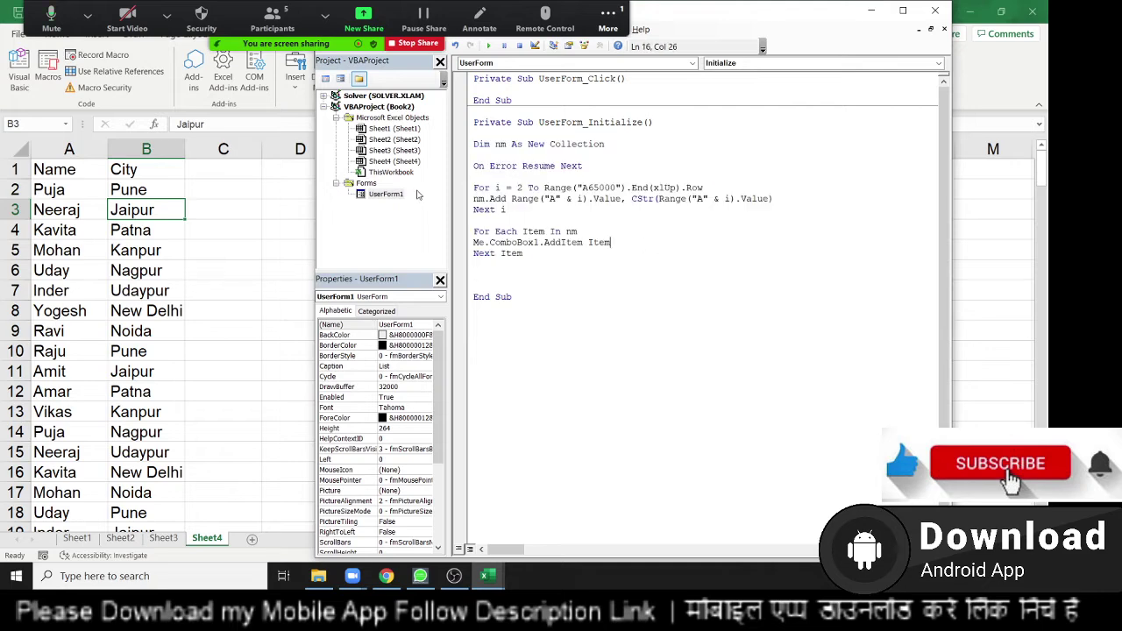
left_click(564, 66)
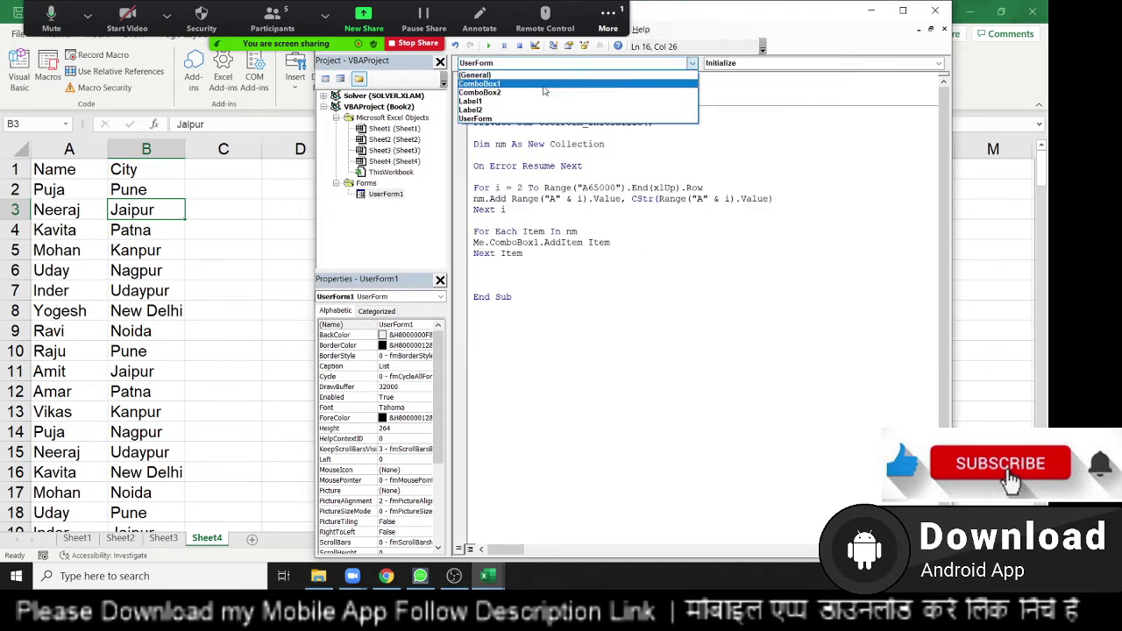
left_click(543, 84)
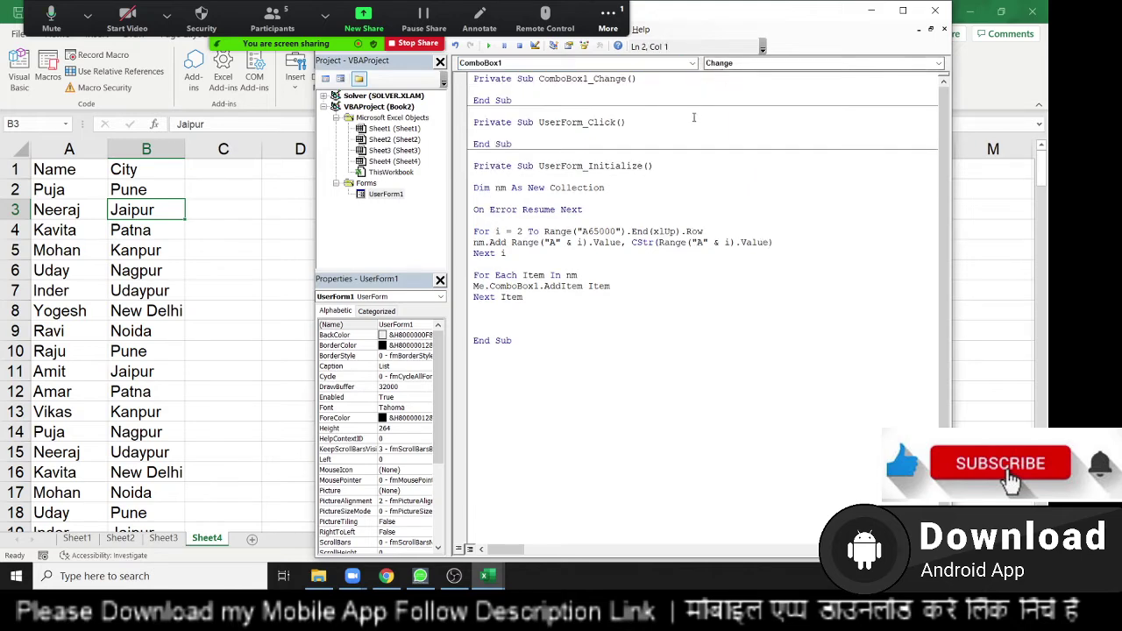
Step: Paste the copied loop and change its column A references to column B
type("Dim nm As New Collection  On Error Resume Next  For i = 2 To Range(\"A65000\").End(xlUp).Row nm.Add Range(\"A\" & i).Value, CStr(Range(\"A\" & i).Value) Next i  For Each Item In nm Me.ComboBox1.AddItem Item Next Item")
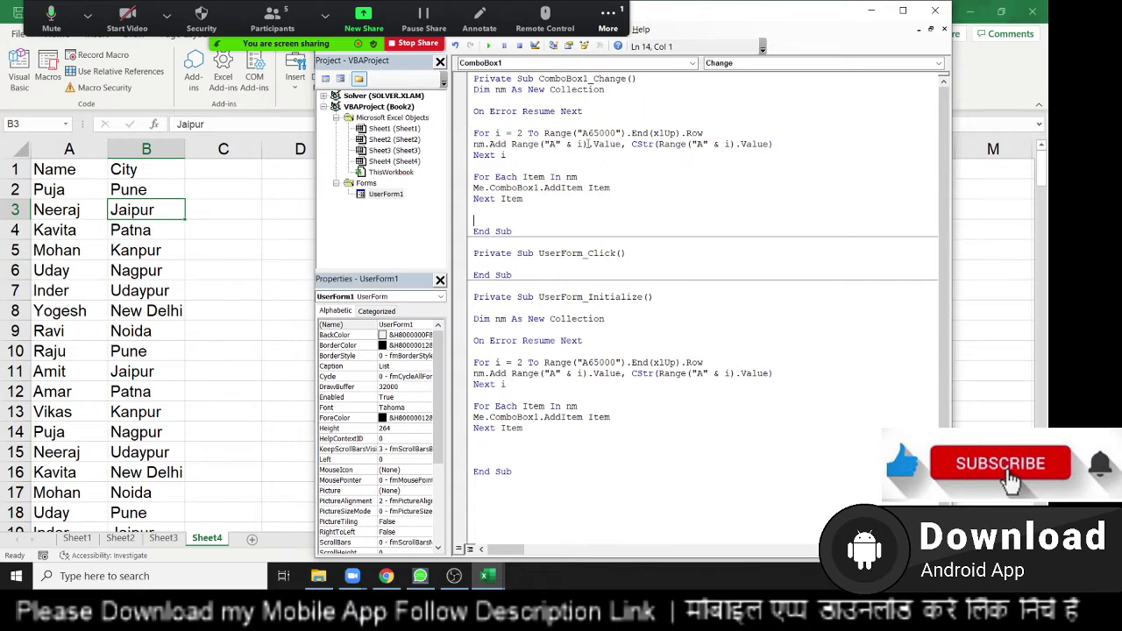
left_click(554, 143)
key("BackSpace")
type("B")
left_click(705, 144)
key("BackSpace")
type("B")
Step: Make the pasted loop add items to ComboBox2 instead of ComboBox1
left_click(627, 166)
left_click(539, 187)
key("BackSpace")
type("2")
Step: Insert blank lines above the nm.Add line and above Next i
left_click(478, 156)
key("Up")
key("Return")
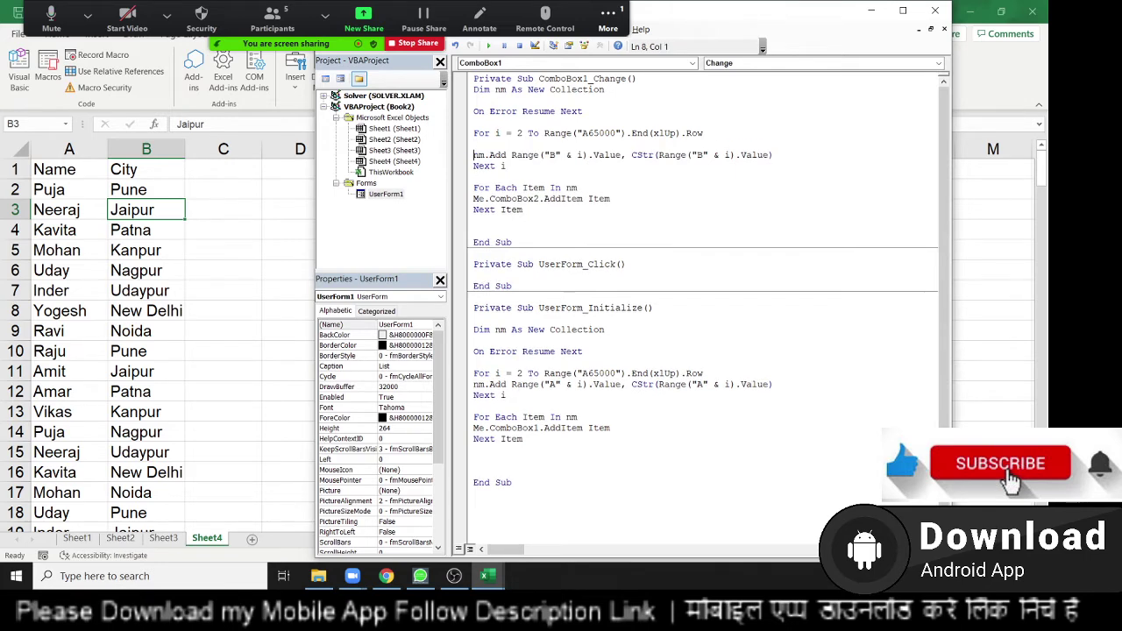
key("Return")
key("Up")
key("Up")
key("Return")
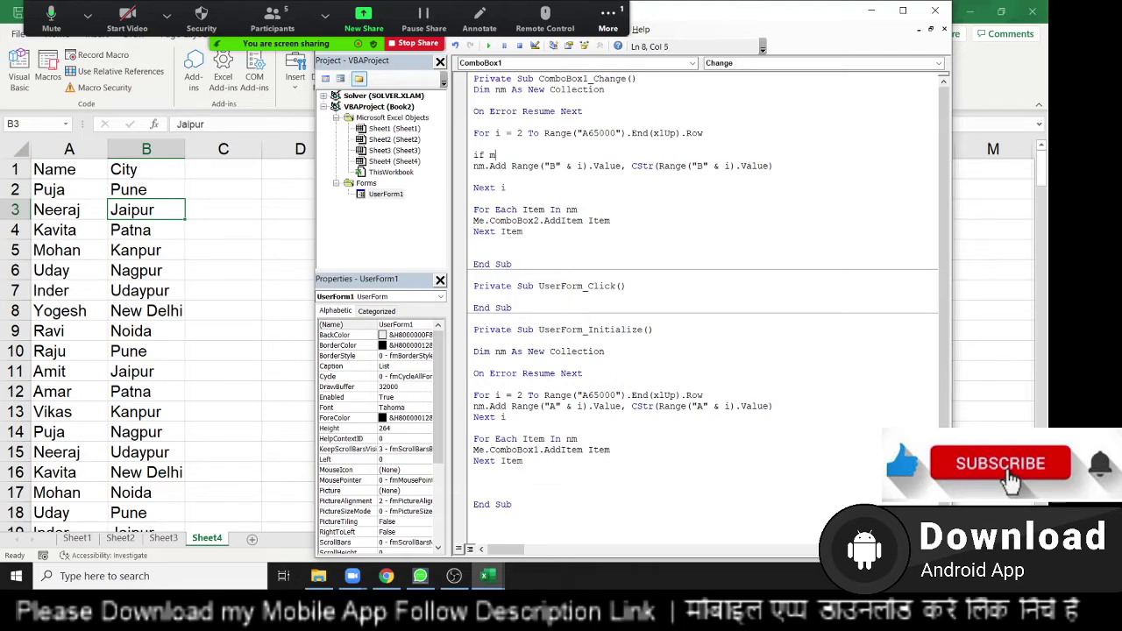
Step: Wrap nm.Add in If Me.ComboBox1.Value = Range("A" & i).Value Then … End If
type(".ComboBox1")
type(".v")
key("Tab")
type("(")
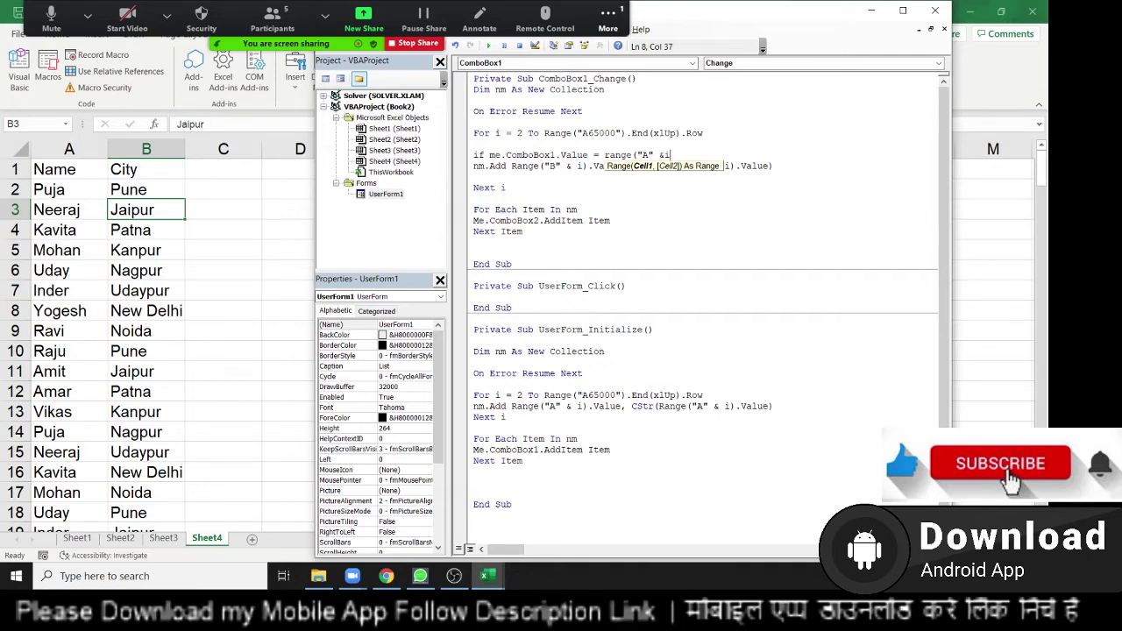
type(")")
type(".va")
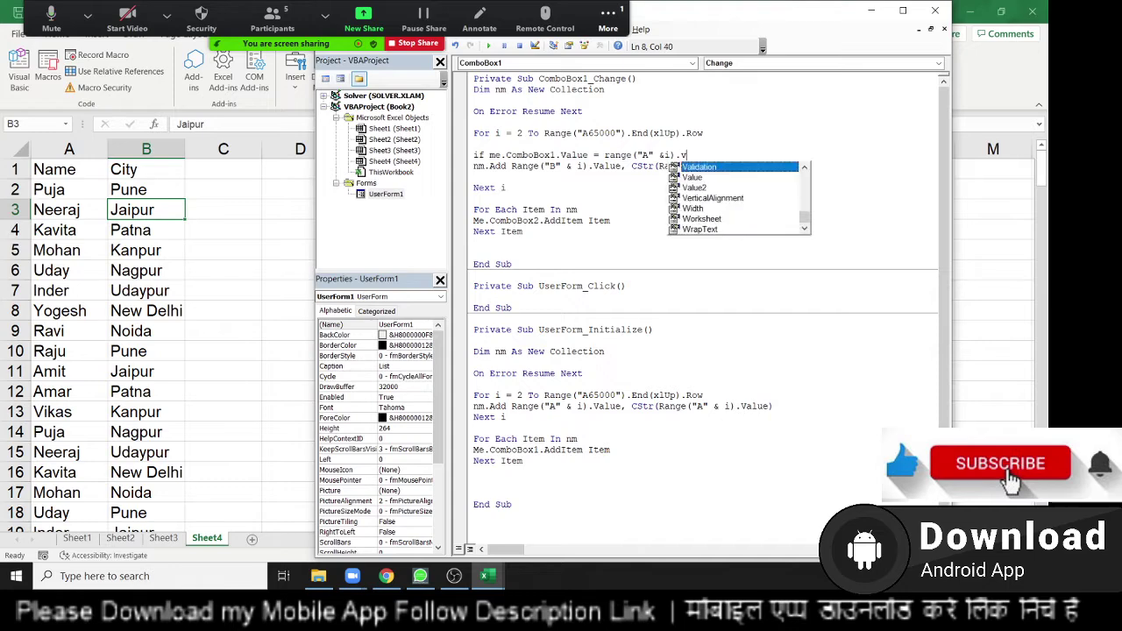
key("Tab")
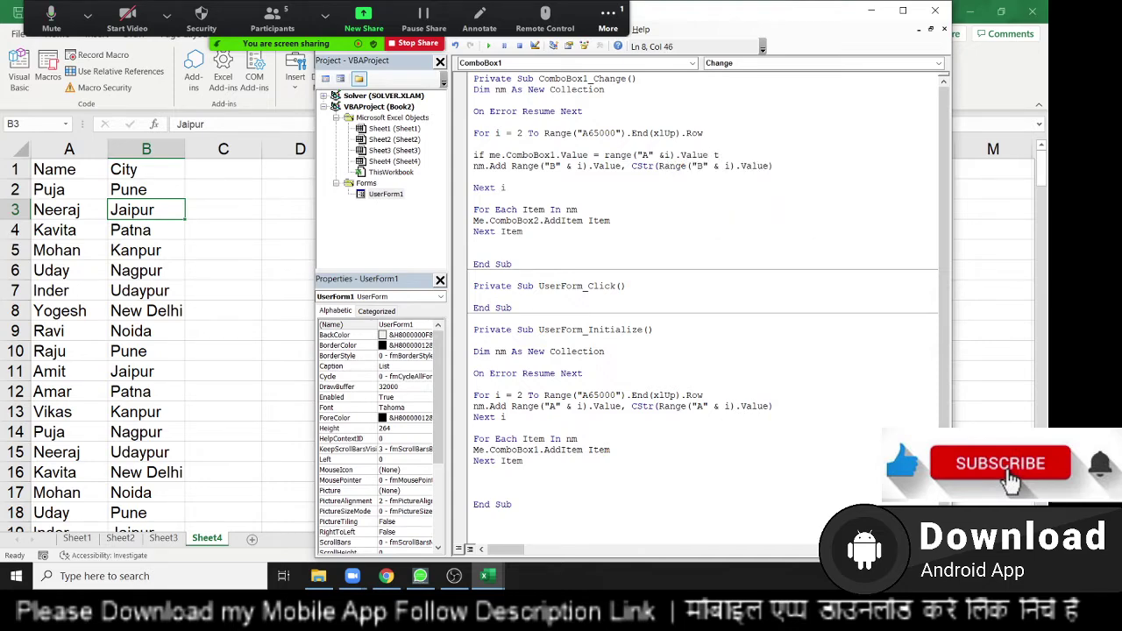
left_click(553, 200)
type("end")
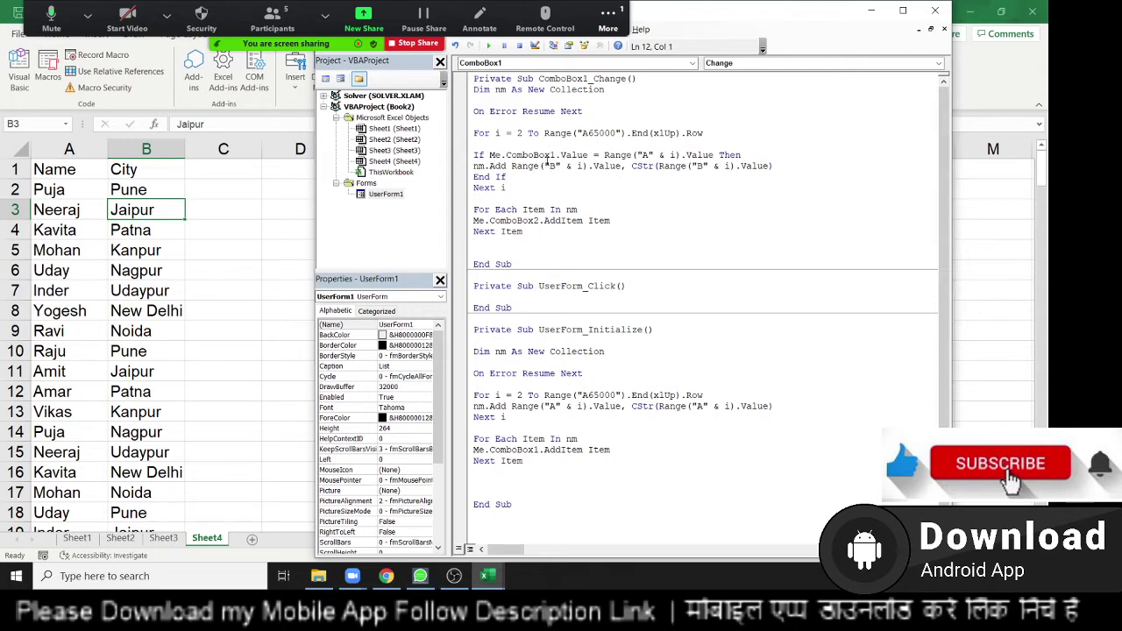
Step: Run the List form, check Select City after picking Puja, Neeraj and Mohan, then close it
left_click(489, 45)
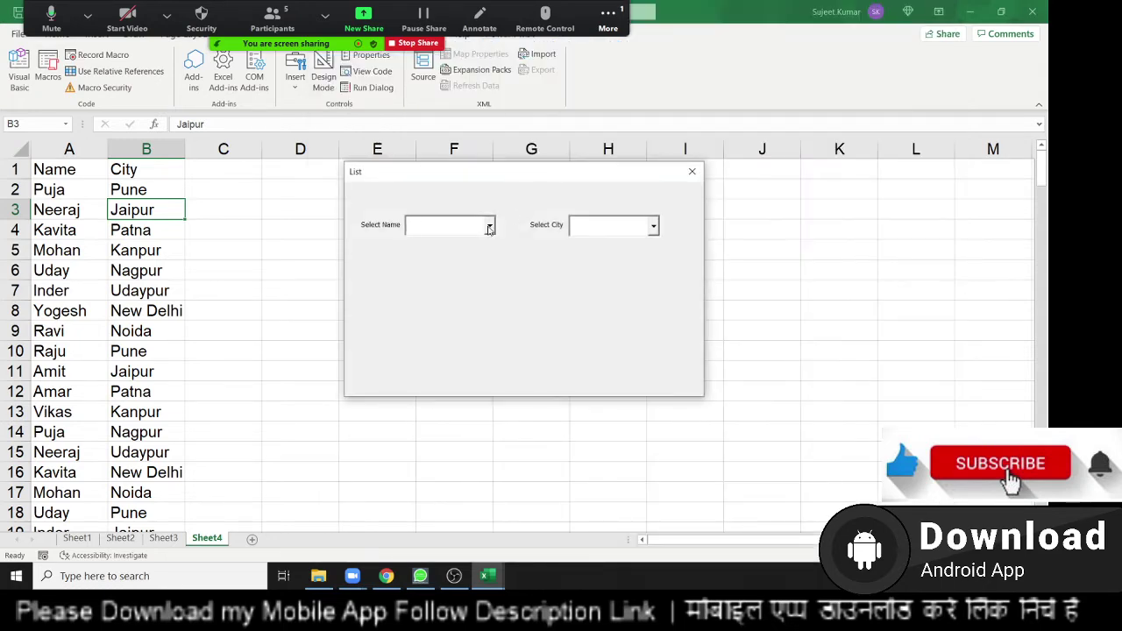
left_click(489, 227)
left_click(474, 240)
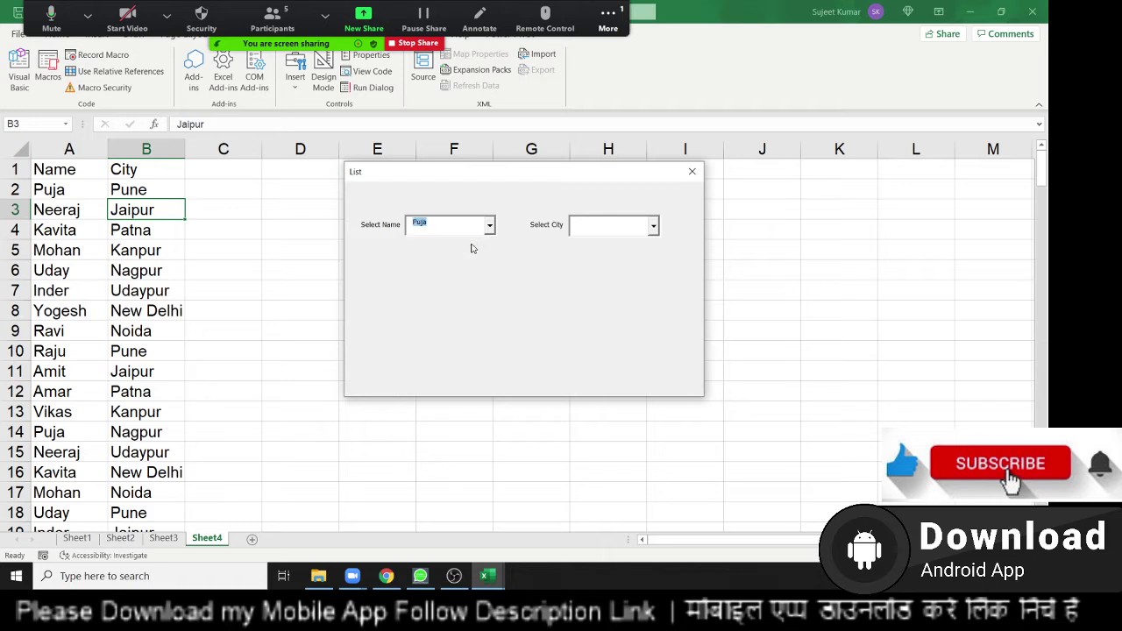
left_click(653, 227)
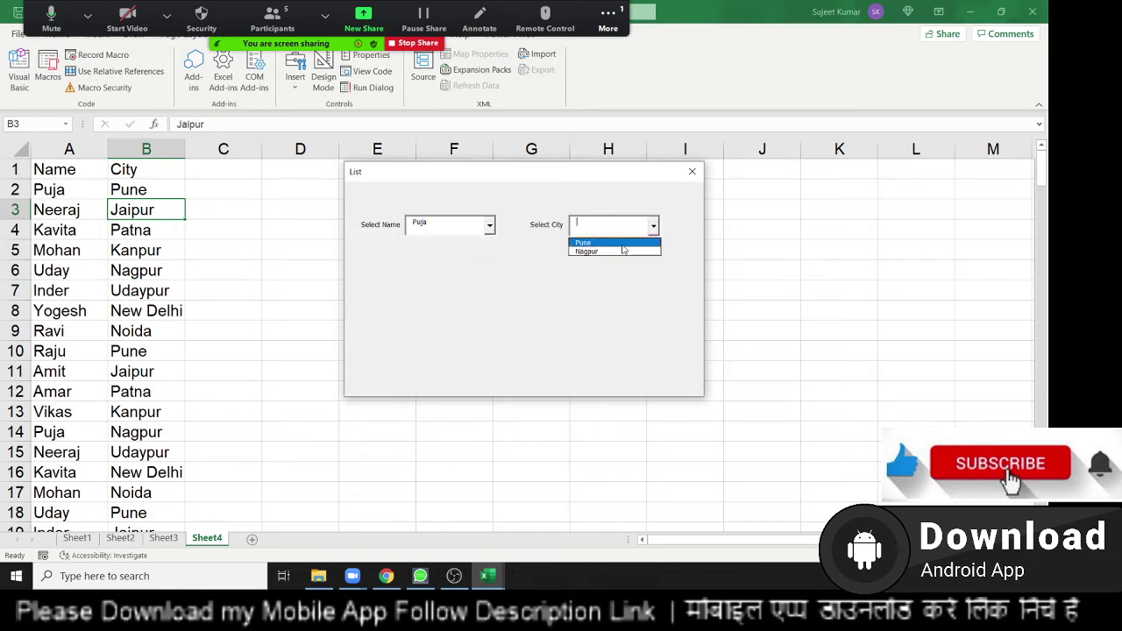
left_click(489, 227)
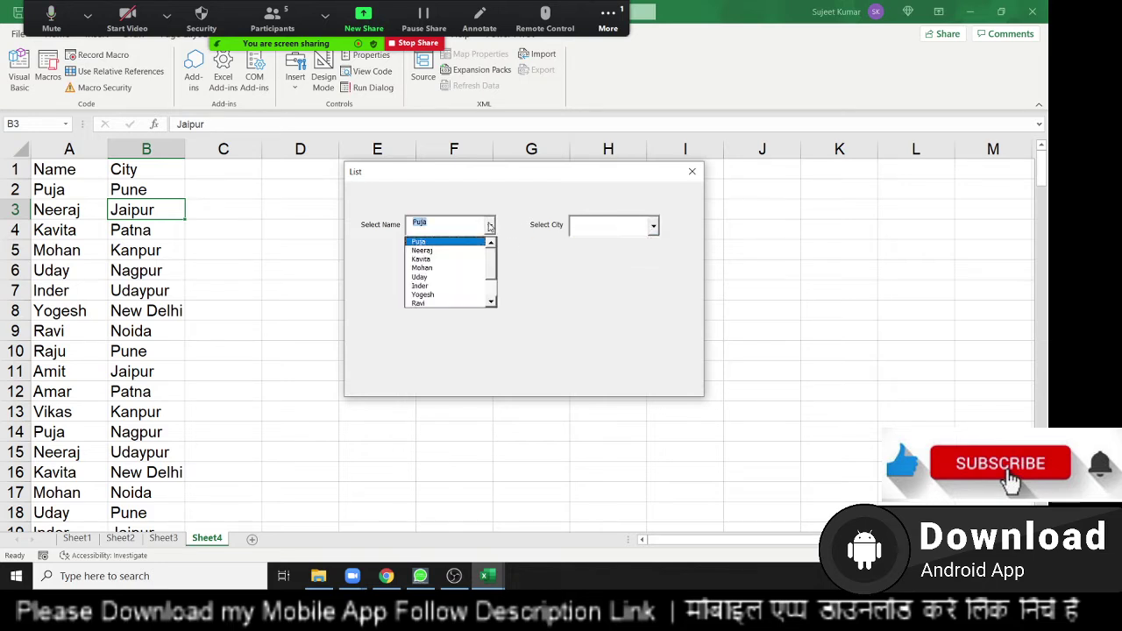
left_click(473, 250)
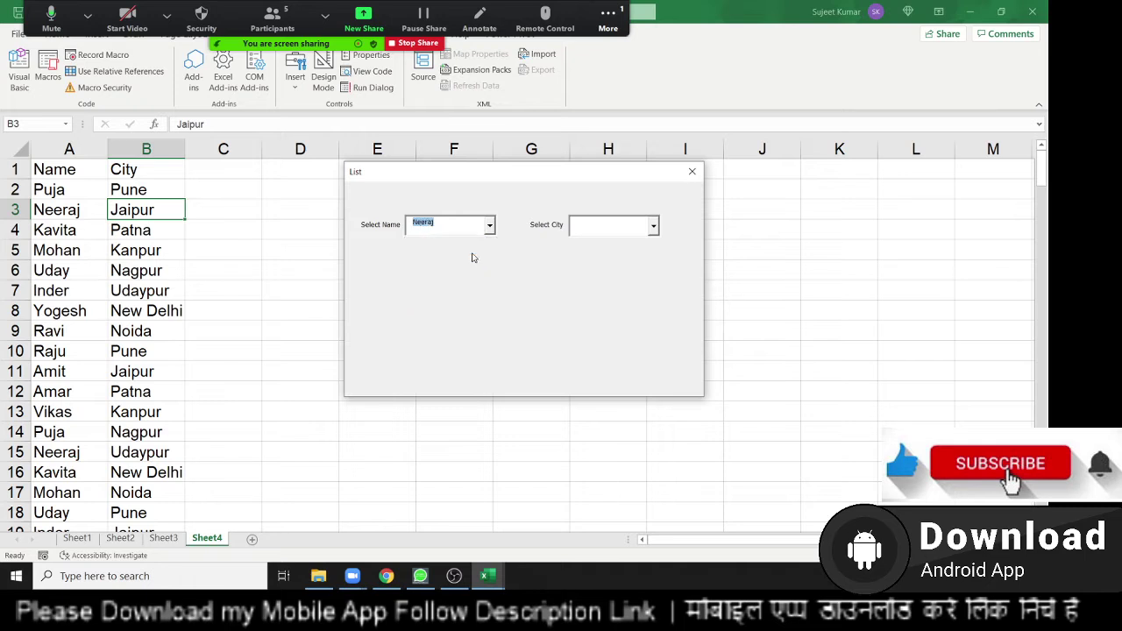
left_click(653, 227)
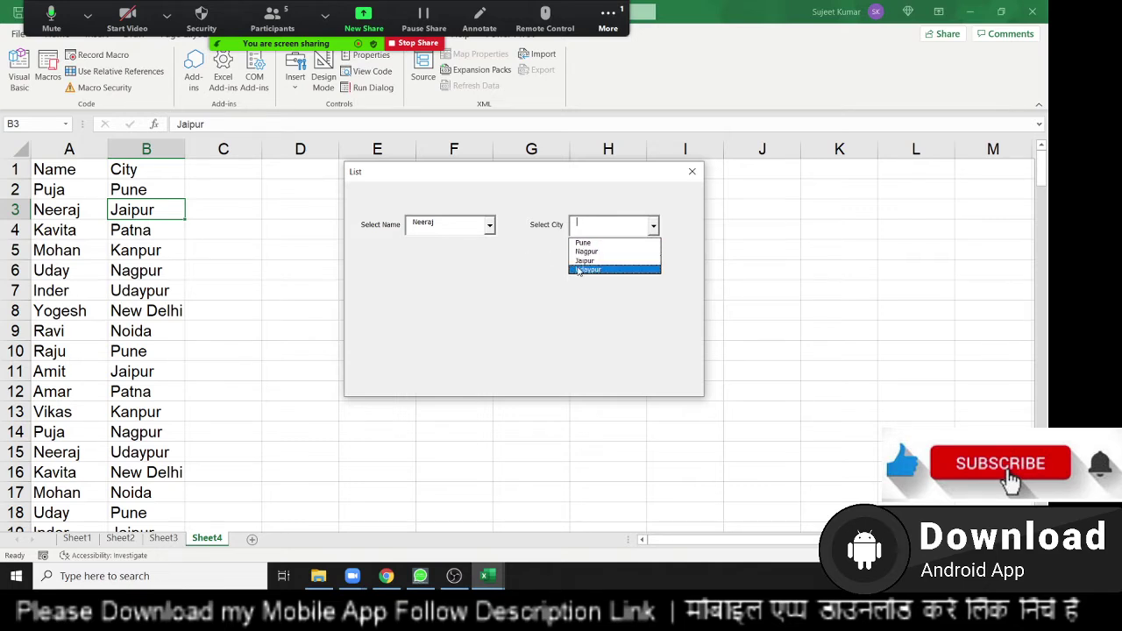
left_click(490, 225)
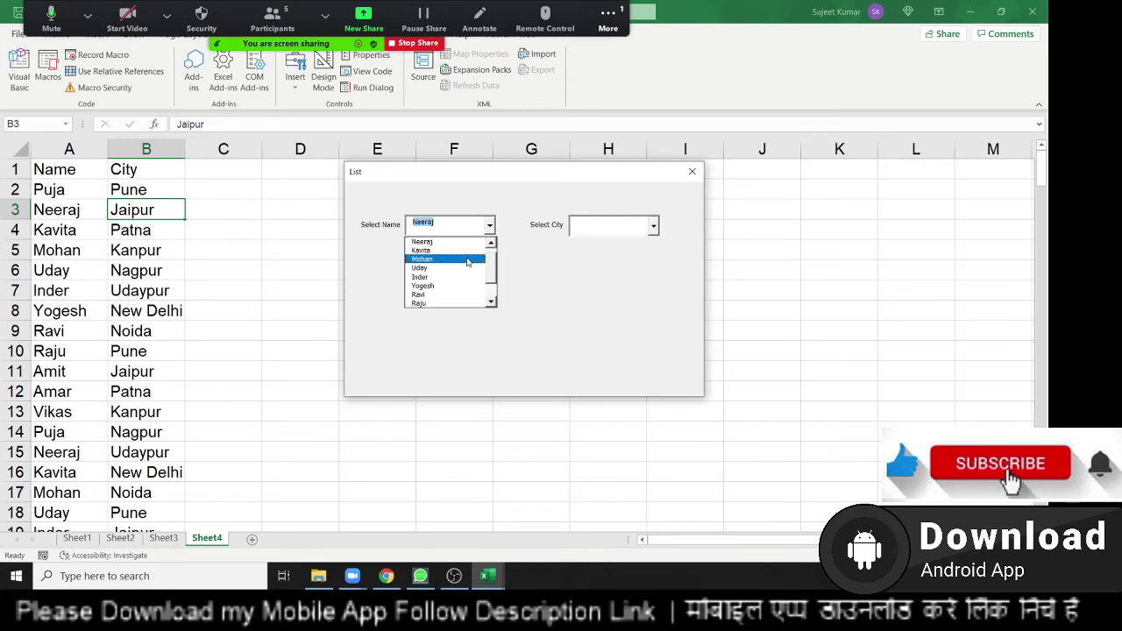
left_click(468, 260)
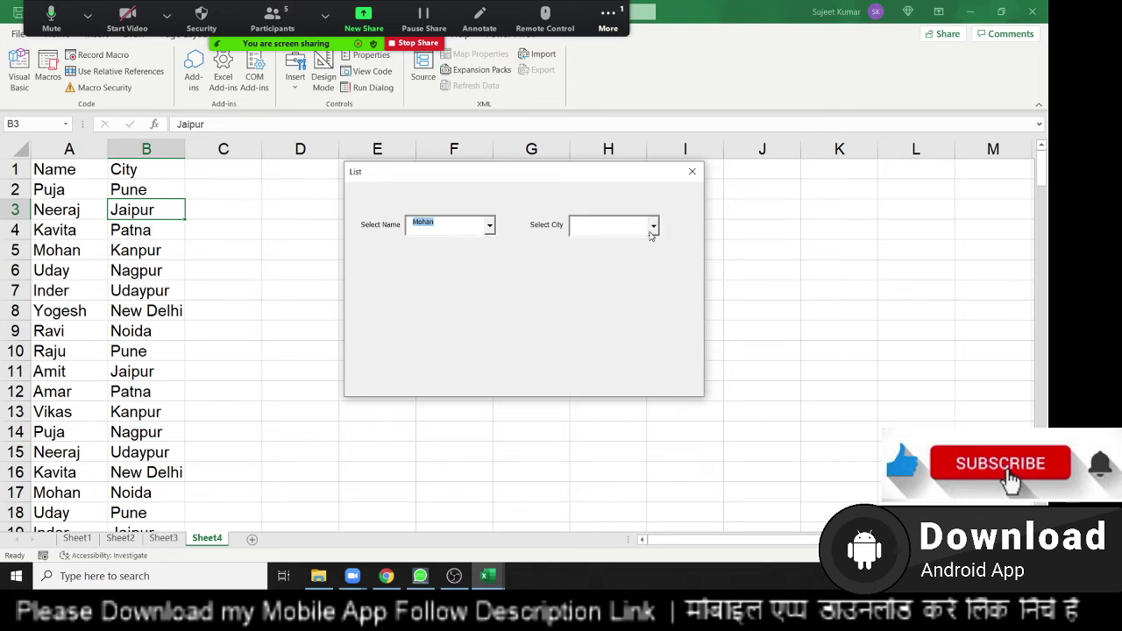
left_click(653, 228)
left_click(556, 289)
left_click(691, 171)
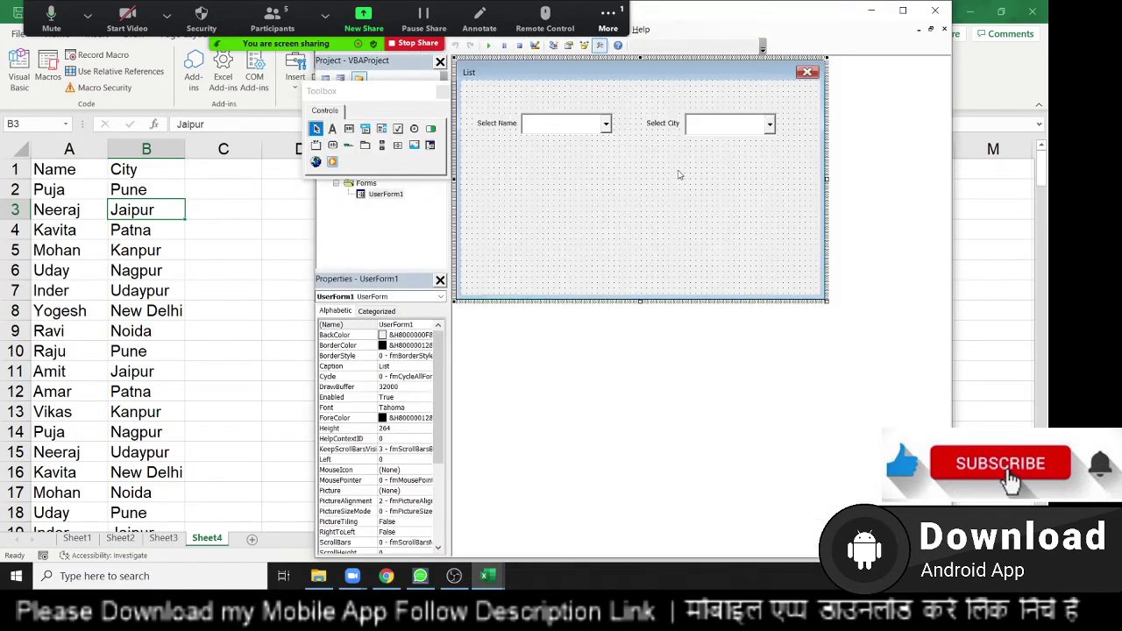
Step: Glance at the meeting participants list and return to the VBA editor
left_click(288, 19)
mouse_move(491, 292)
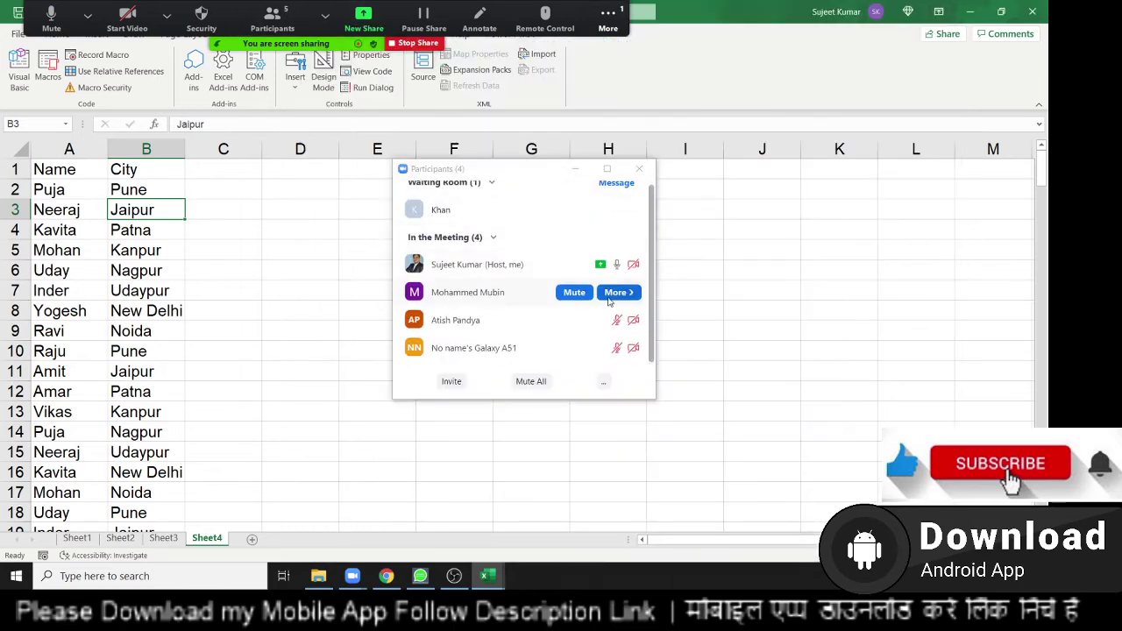
left_click(639, 169)
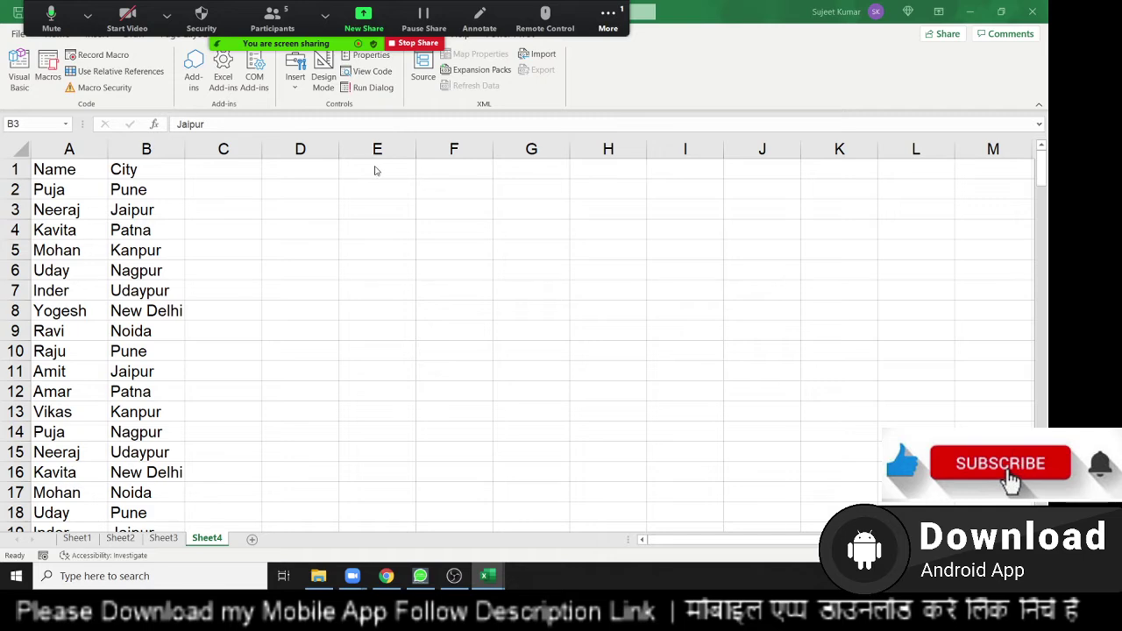
key("alt+Tab")
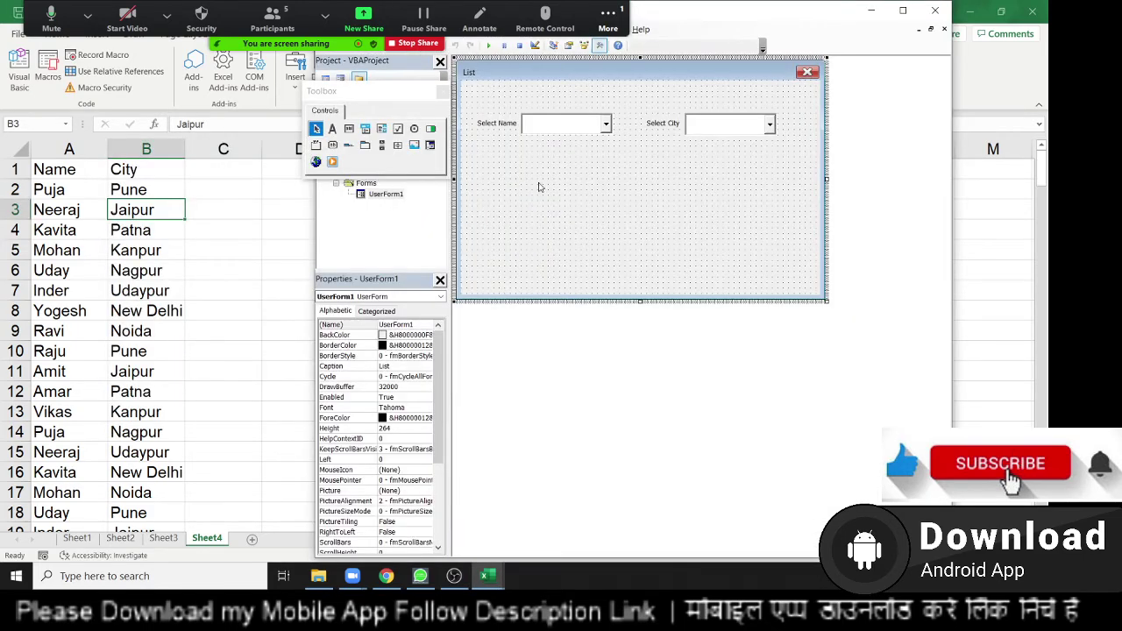
Step: Add Me.ComboBox2.Clear before the For Each loop in ComboBox1_Change
double_click(721, 130)
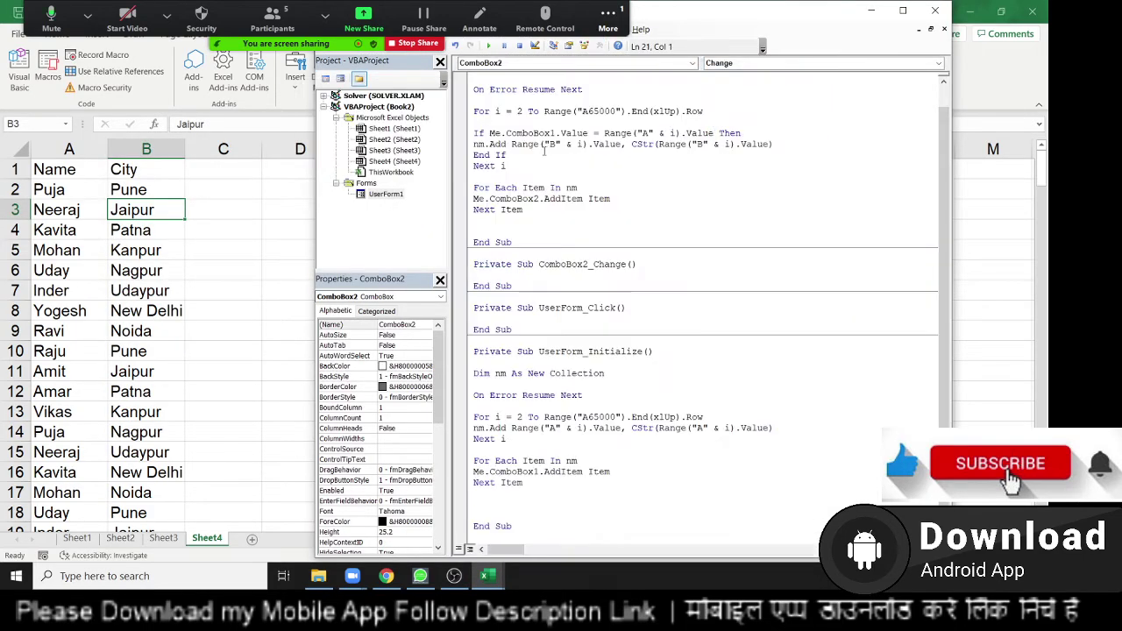
scroll(544, 151, "up", 1)
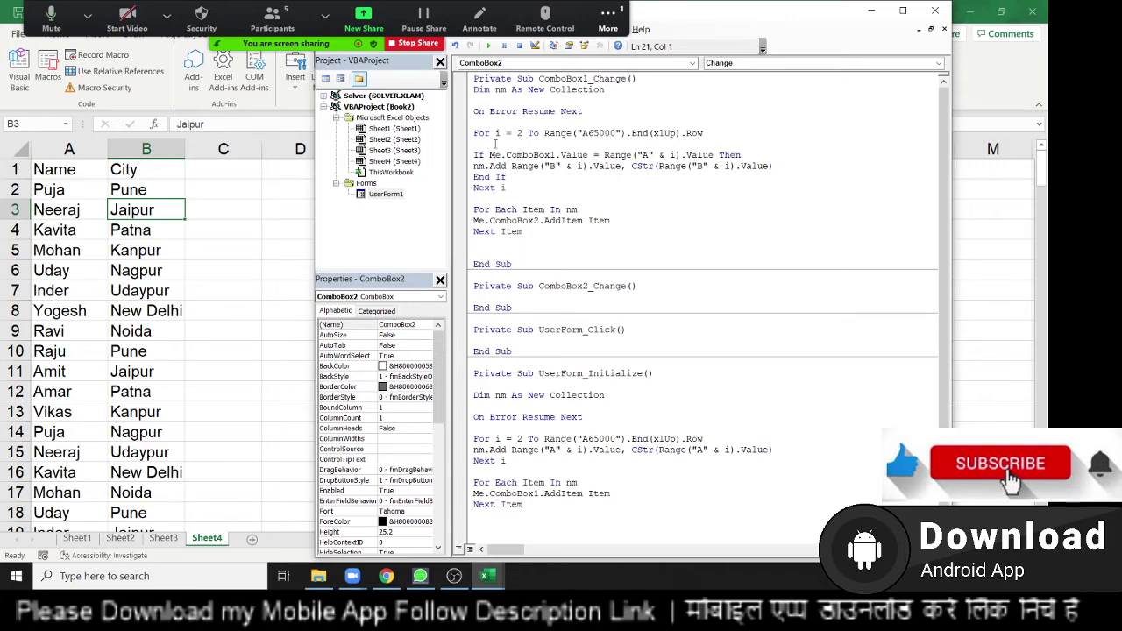
scroll(496, 144, "down", 1)
scroll(510, 205, "up", 1)
key("Return")
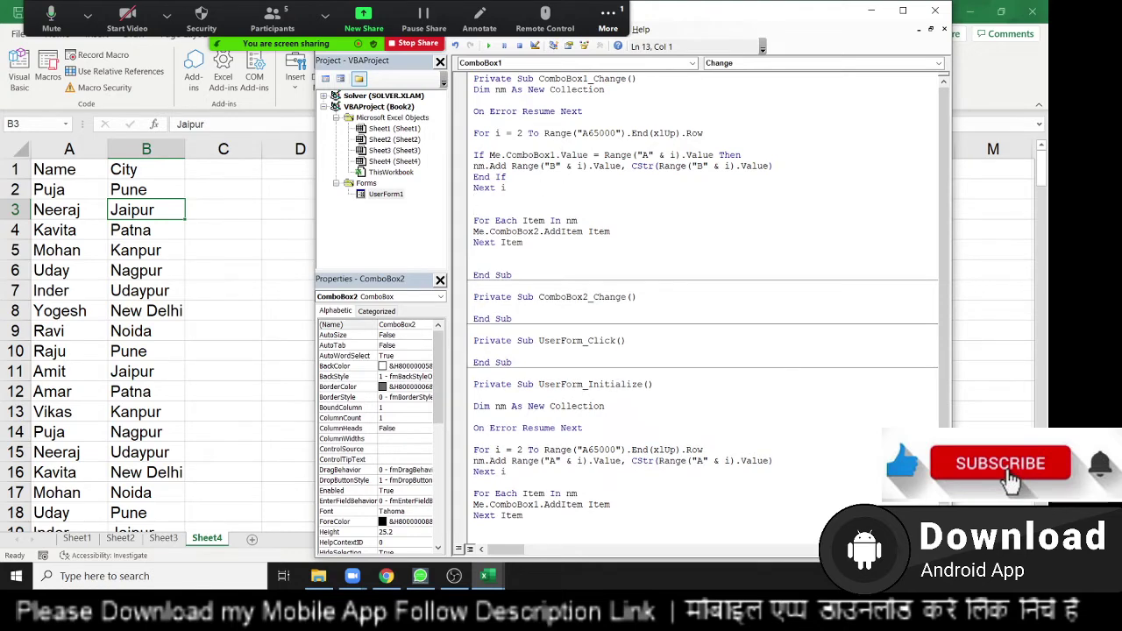
type("me.")
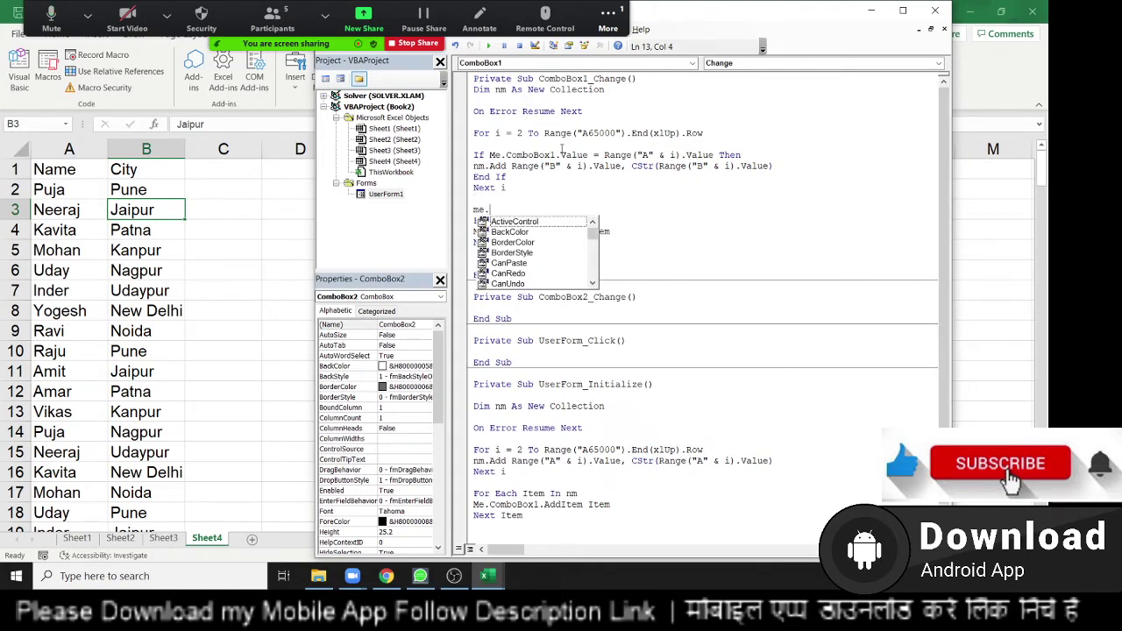
type("co")
key("Down")
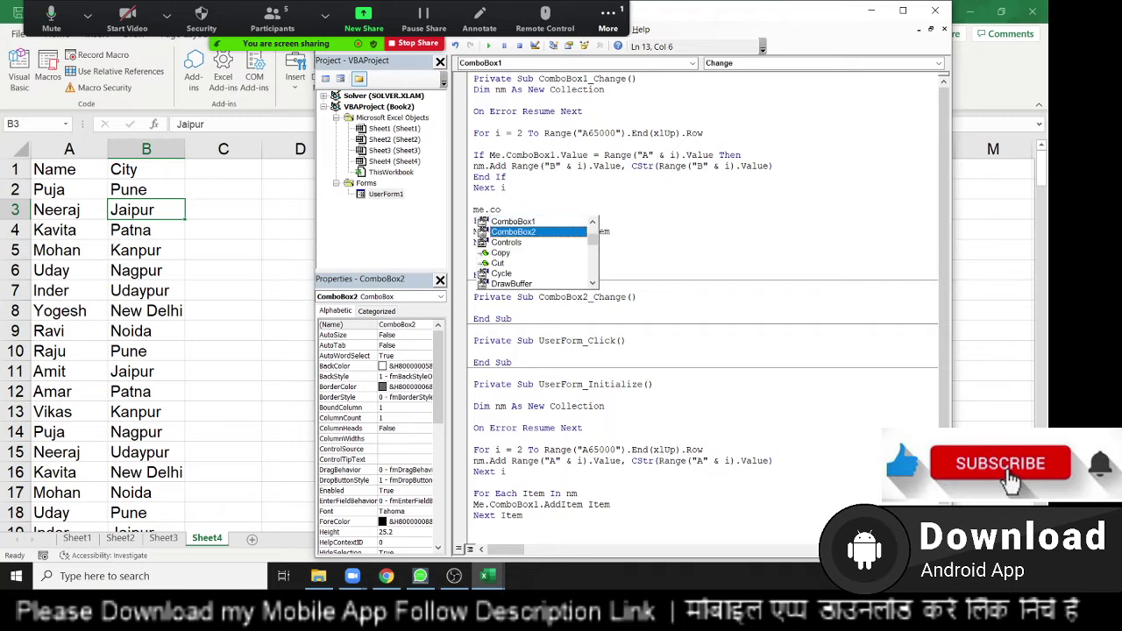
key("Tab")
type(".cl")
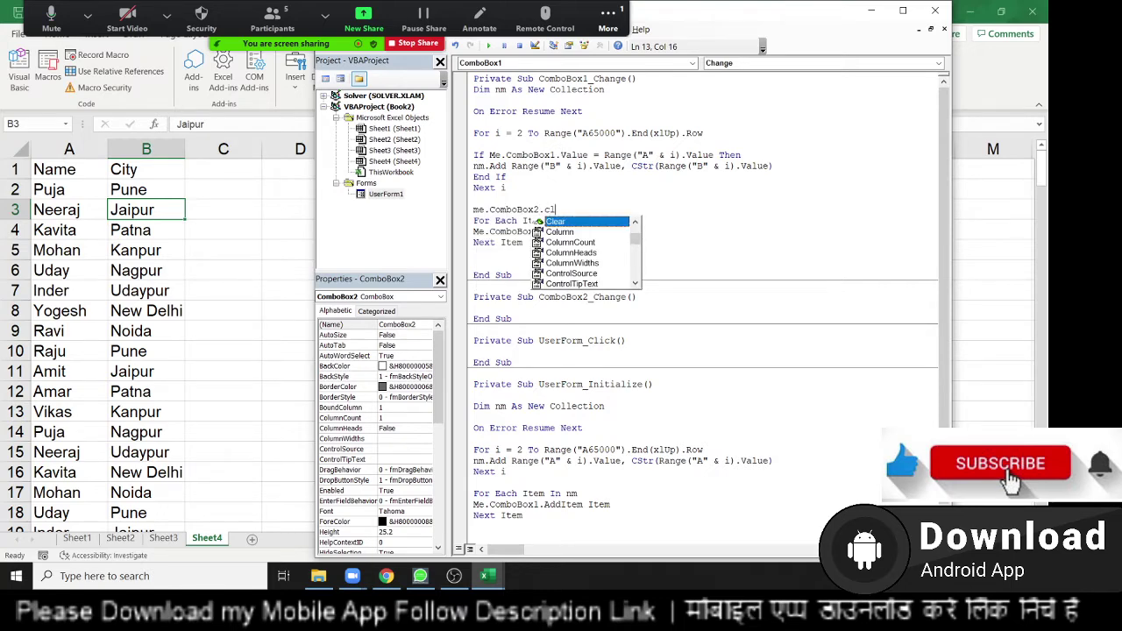
key("Tab")
key("Down")
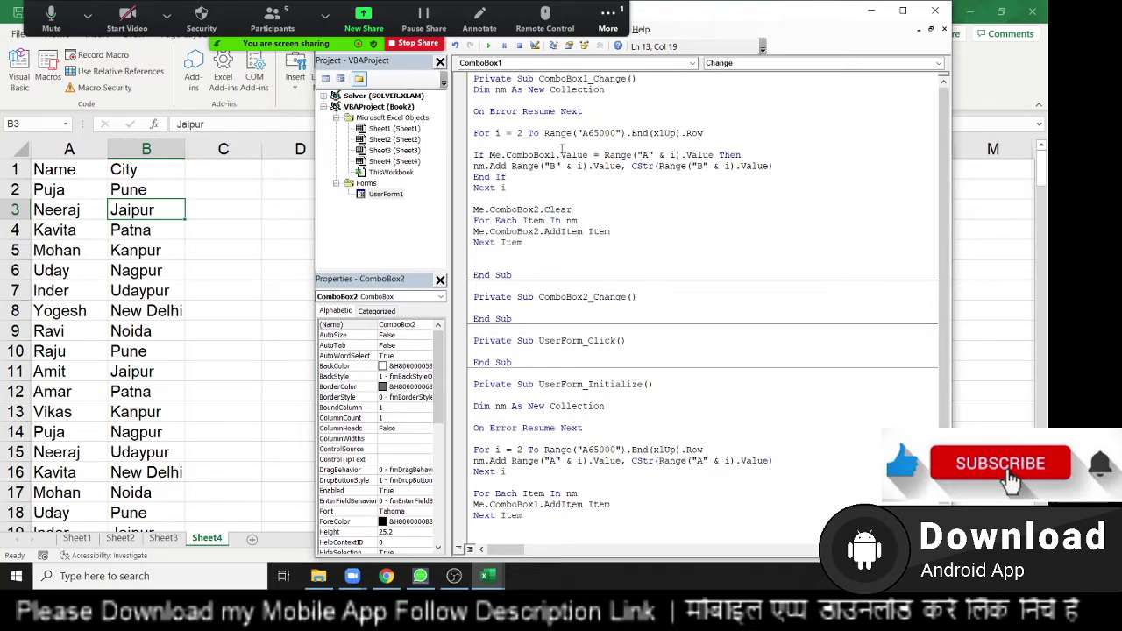
key("Return")
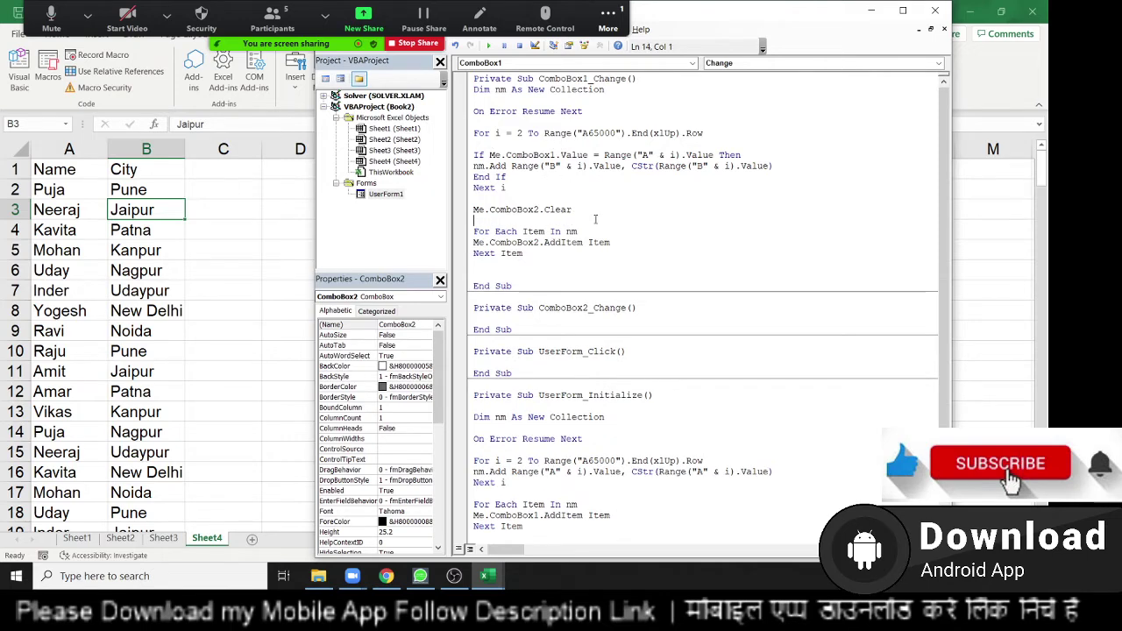
left_click(394, 202)
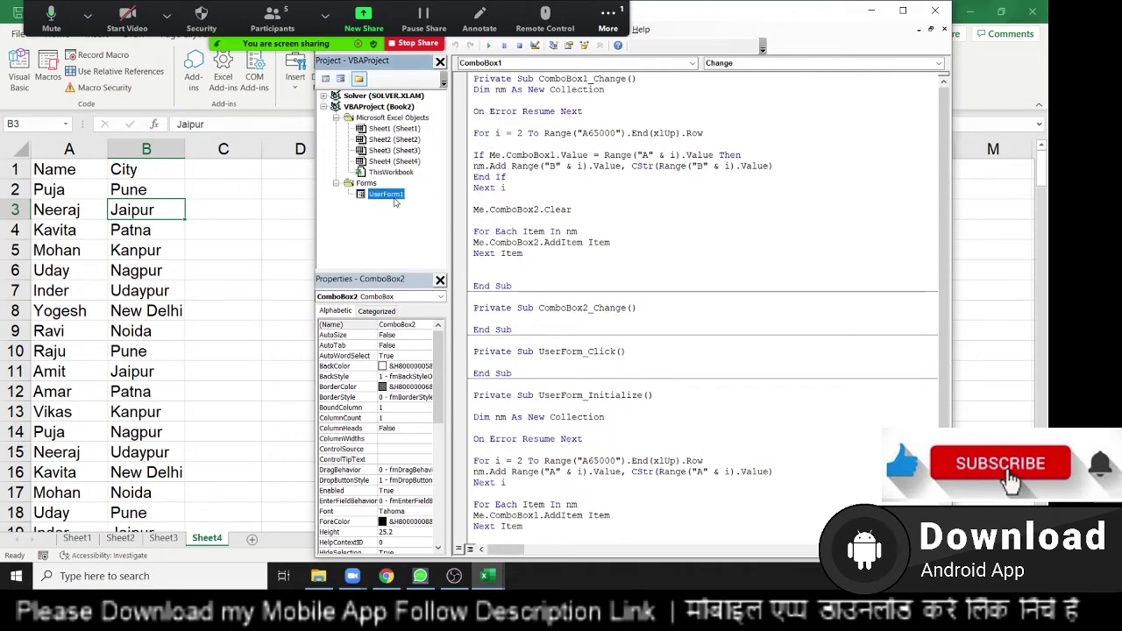
Step: Run the List form again and check which cities Select City offers for Puja
double_click(386, 193)
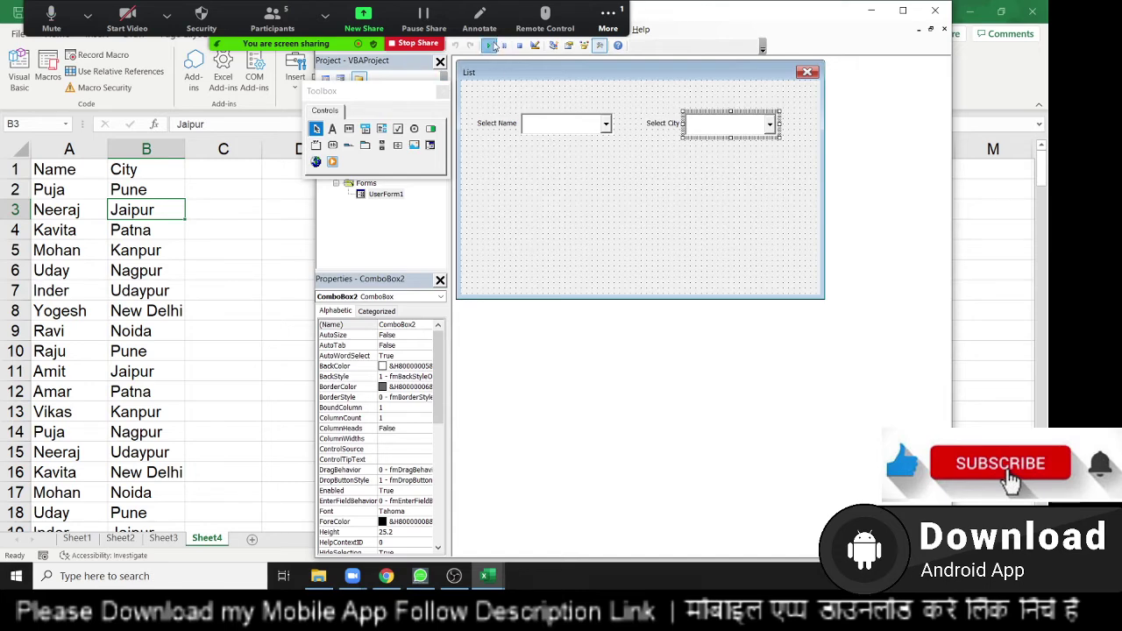
left_click(488, 45)
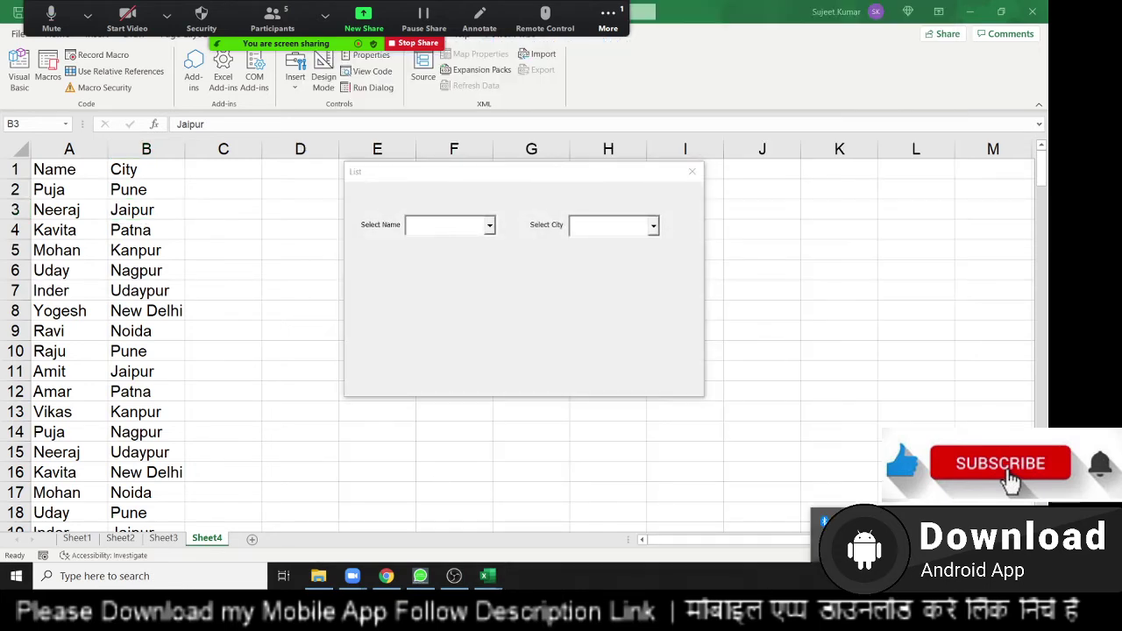
left_click(489, 226)
left_click(459, 242)
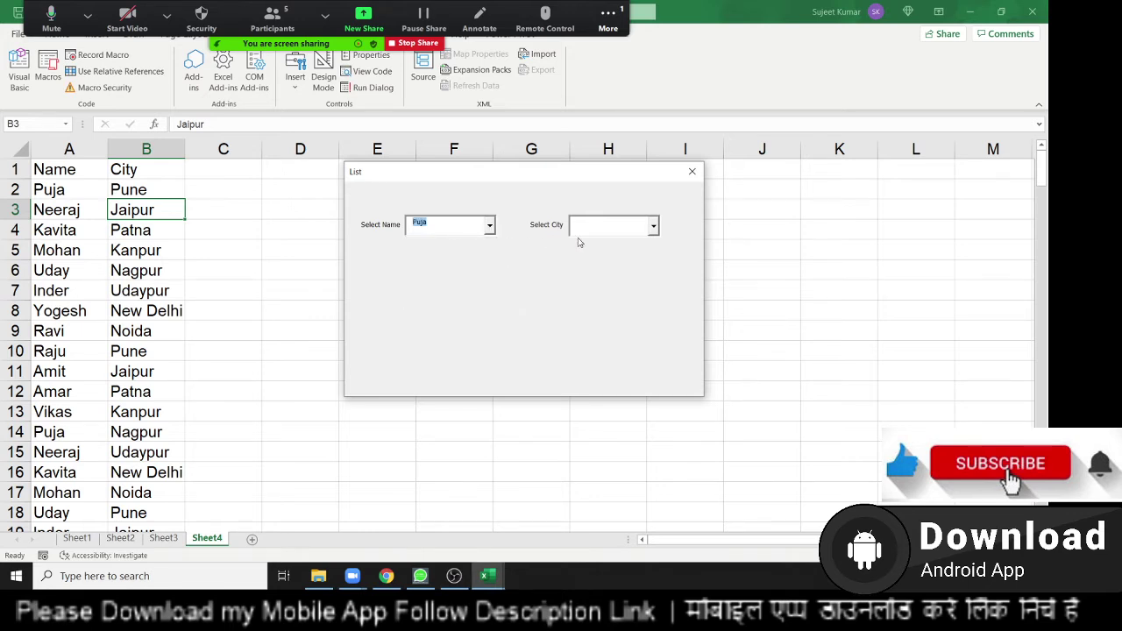
left_click(653, 227)
left_click(636, 231)
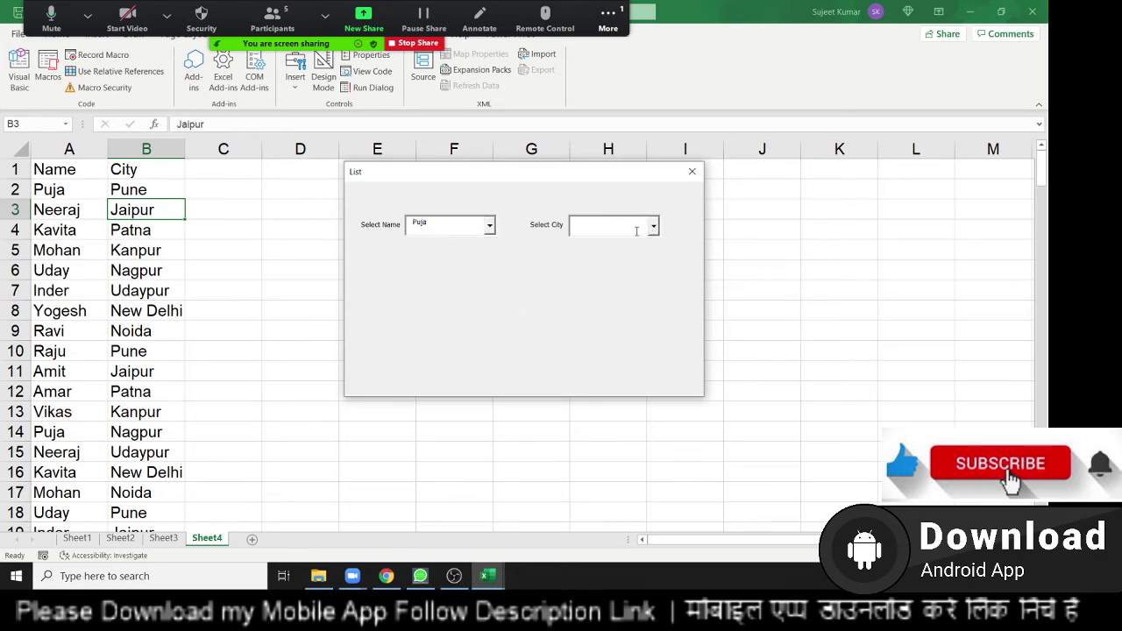
Step: Check Neeraj's and Kavita's cities, like Patna and New Delhi, then close the form
left_click(489, 226)
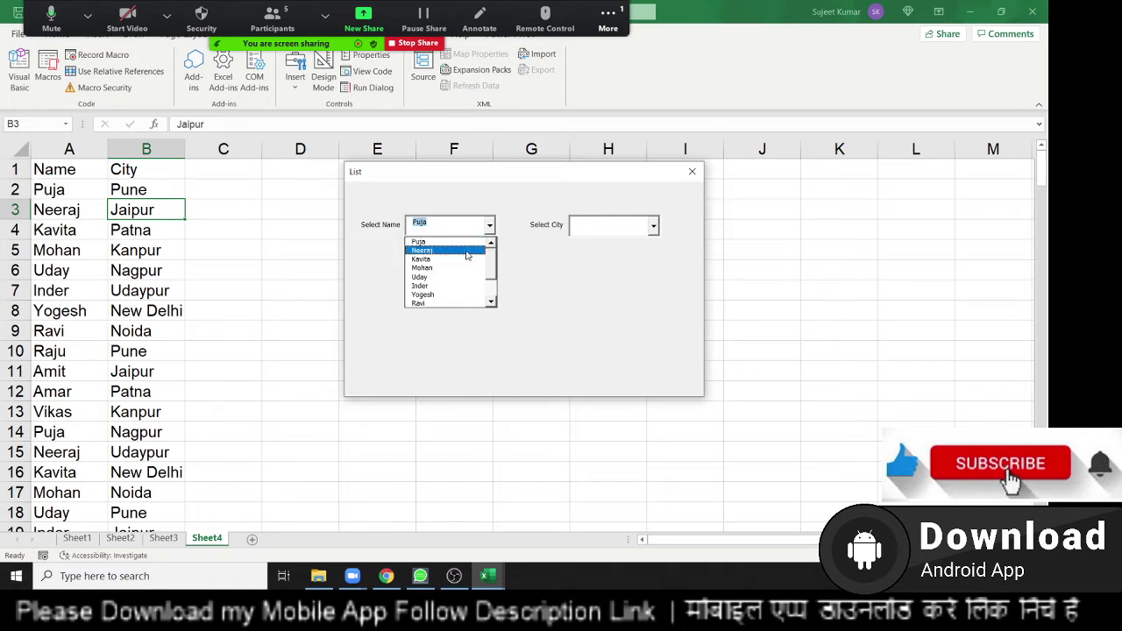
left_click(467, 252)
left_click(651, 227)
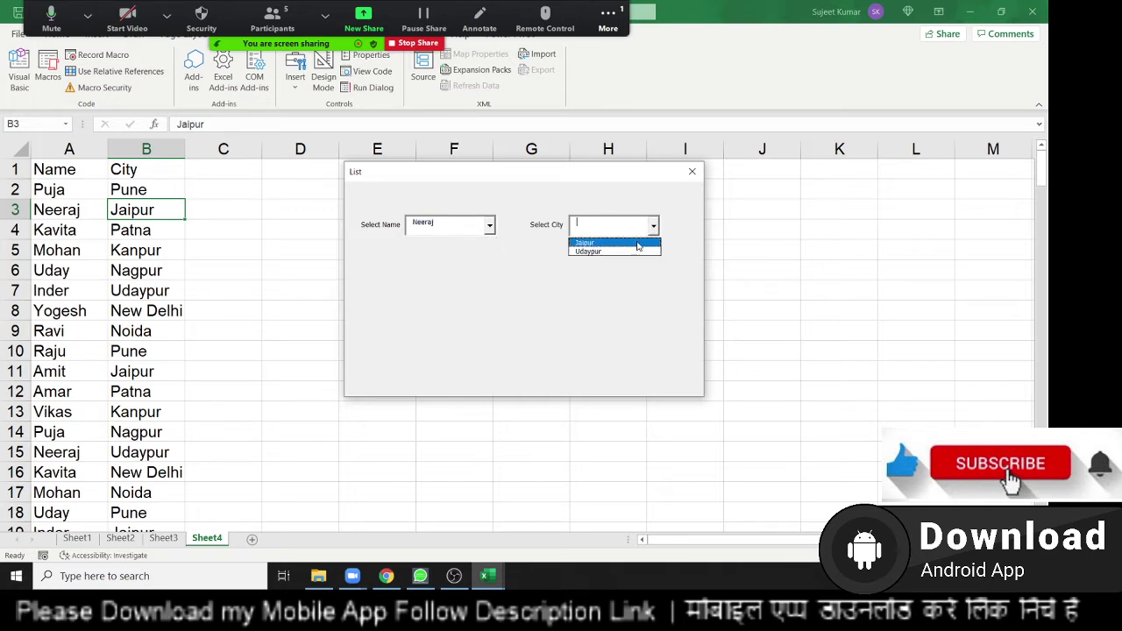
left_click(489, 226)
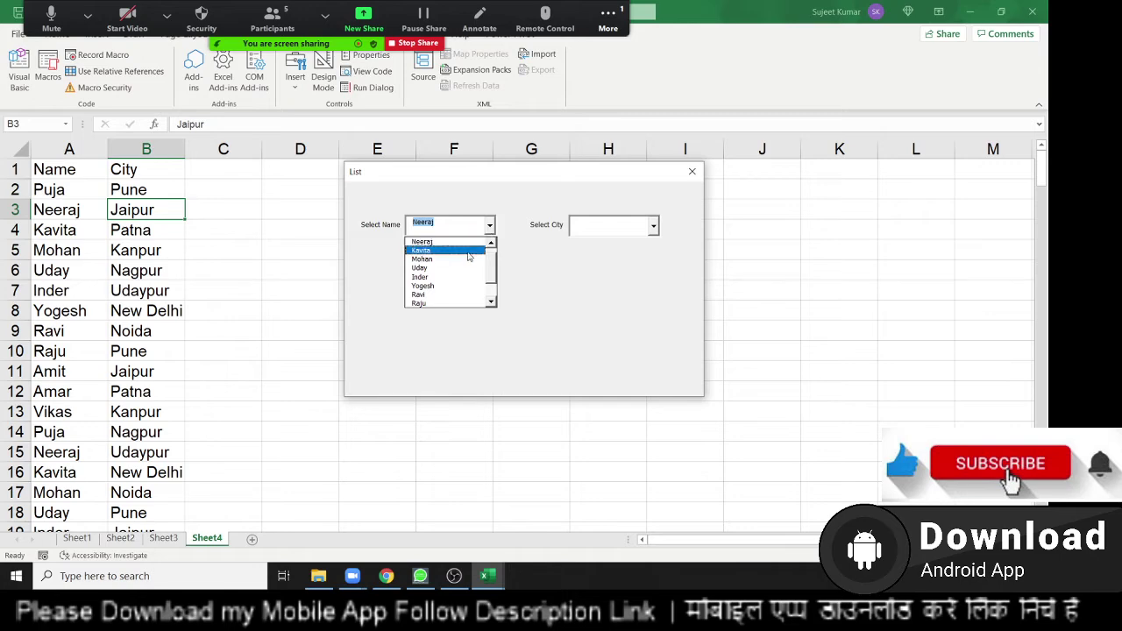
left_click(468, 257)
left_click(651, 227)
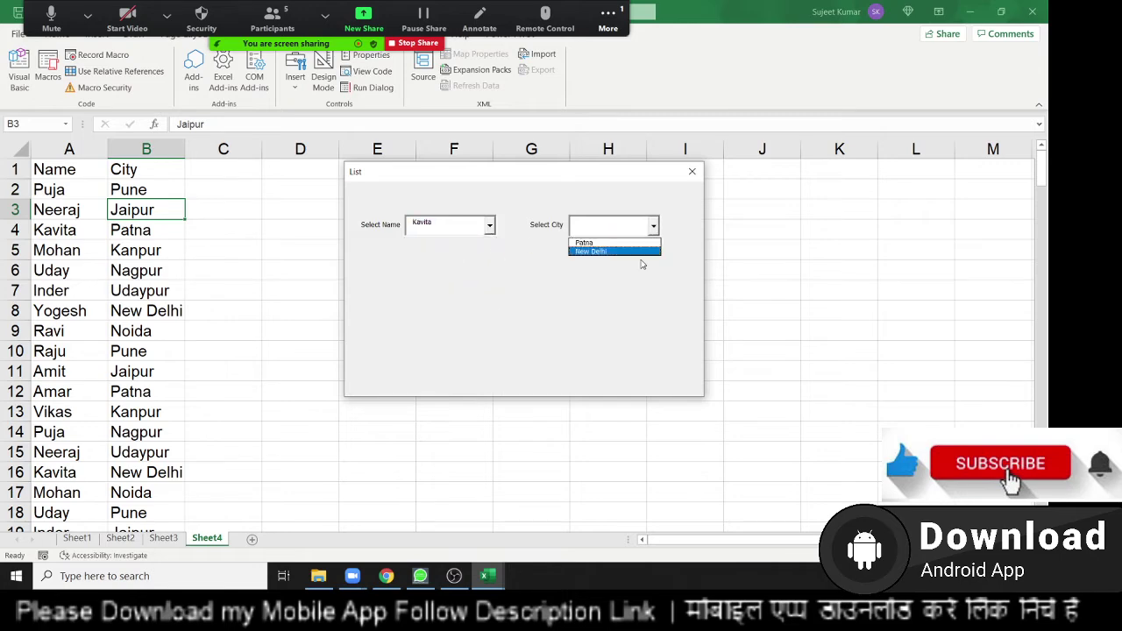
left_click(691, 171)
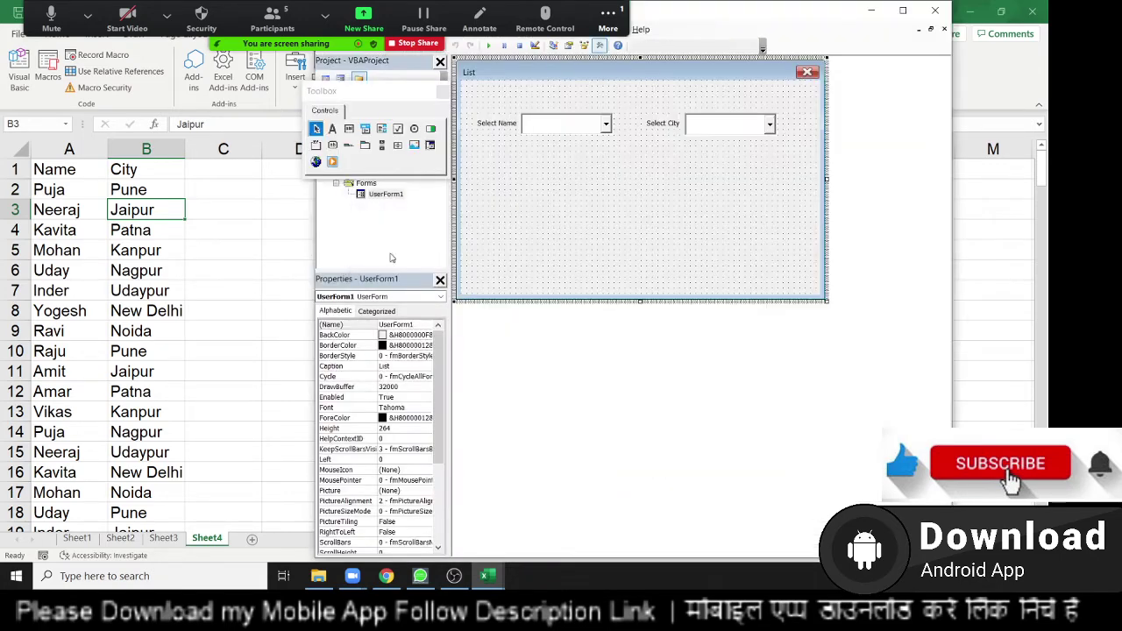
Step: Enter Jan in C1 and fill the month headers through Jun in H1
key("alt+F11")
left_click(199, 234)
left_click(123, 181)
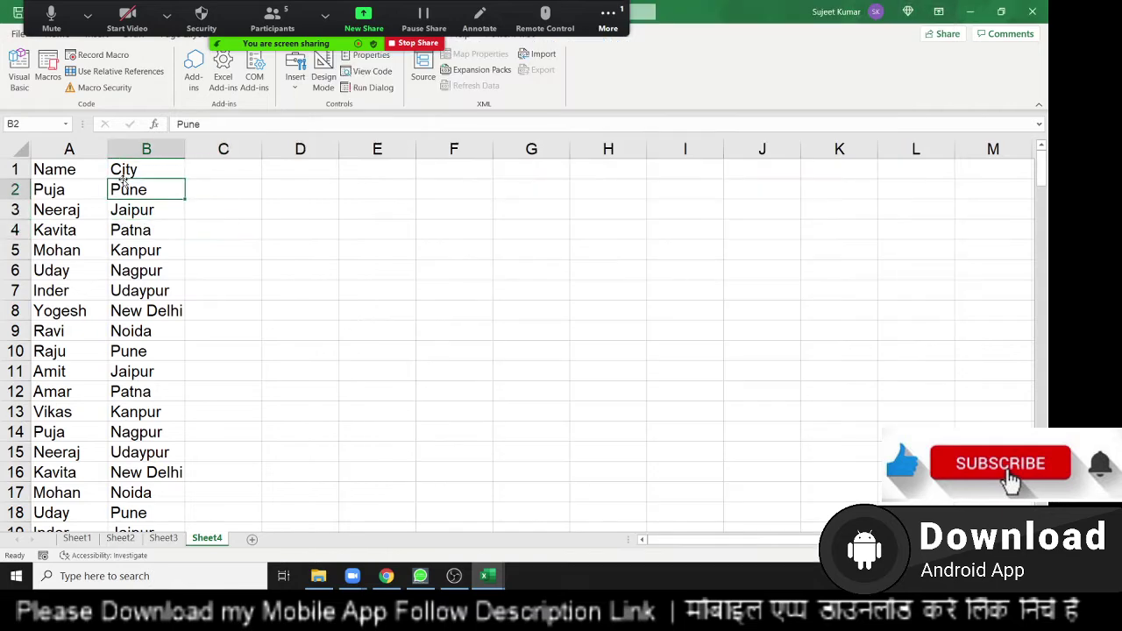
left_click(207, 174)
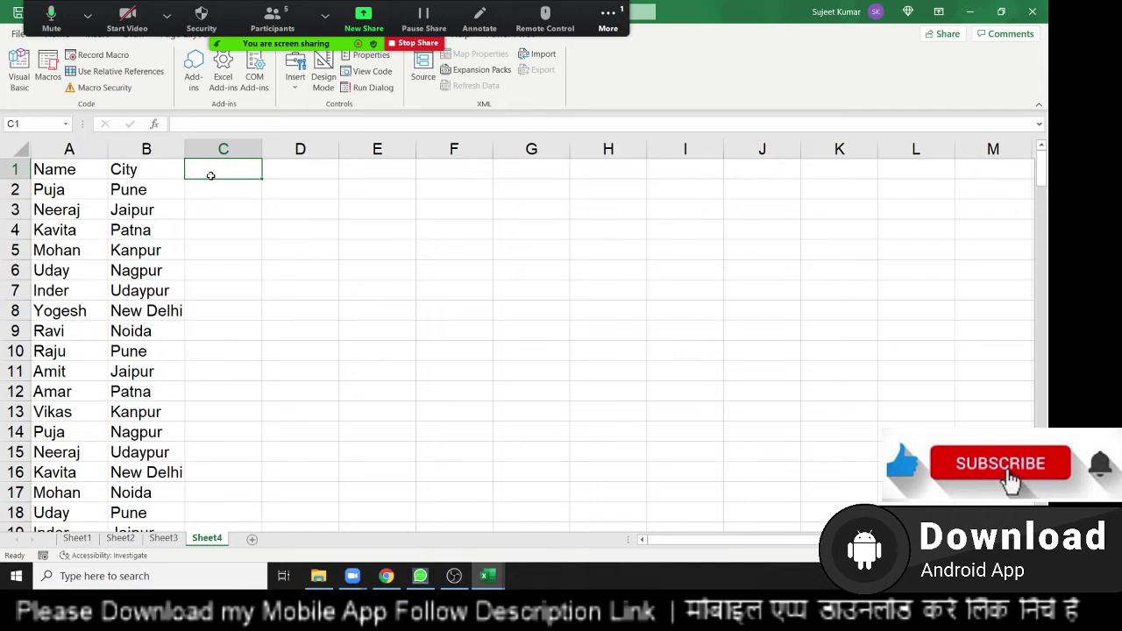
type("Jan")
key("Return")
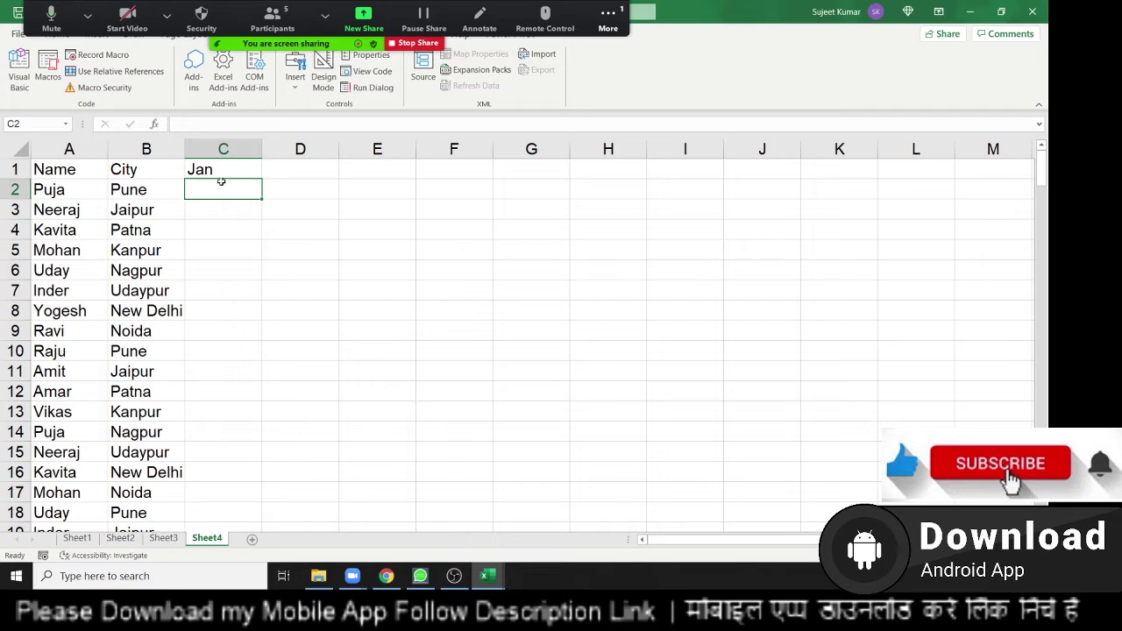
left_click(240, 168)
left_click_drag(261, 179, 653, 173)
Step: Enter the formula =RANDBETWEEN(10,99) in C2
left_click(210, 189)
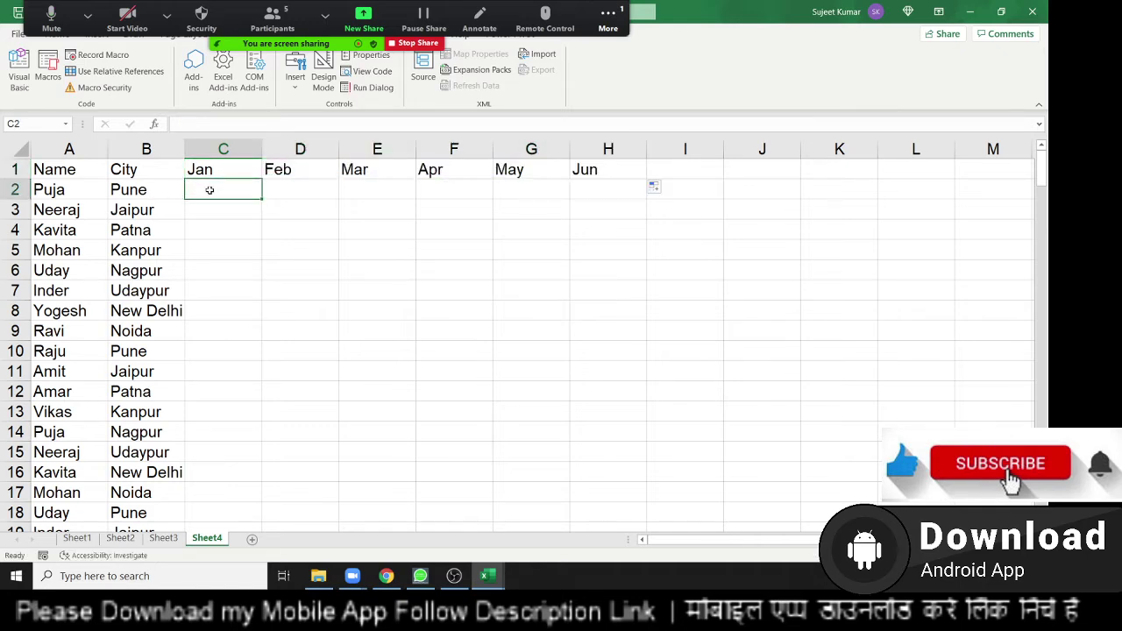
type("=ra")
key("Down")
key("Down")
key("Down")
key("Tab")
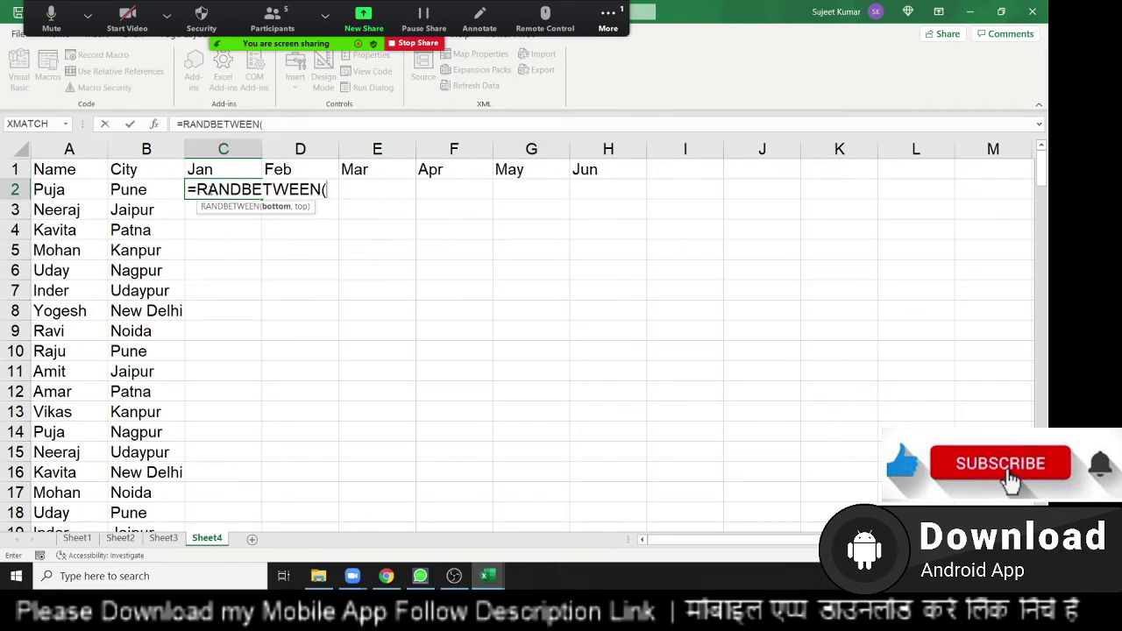
type("10,99")
key("Return")
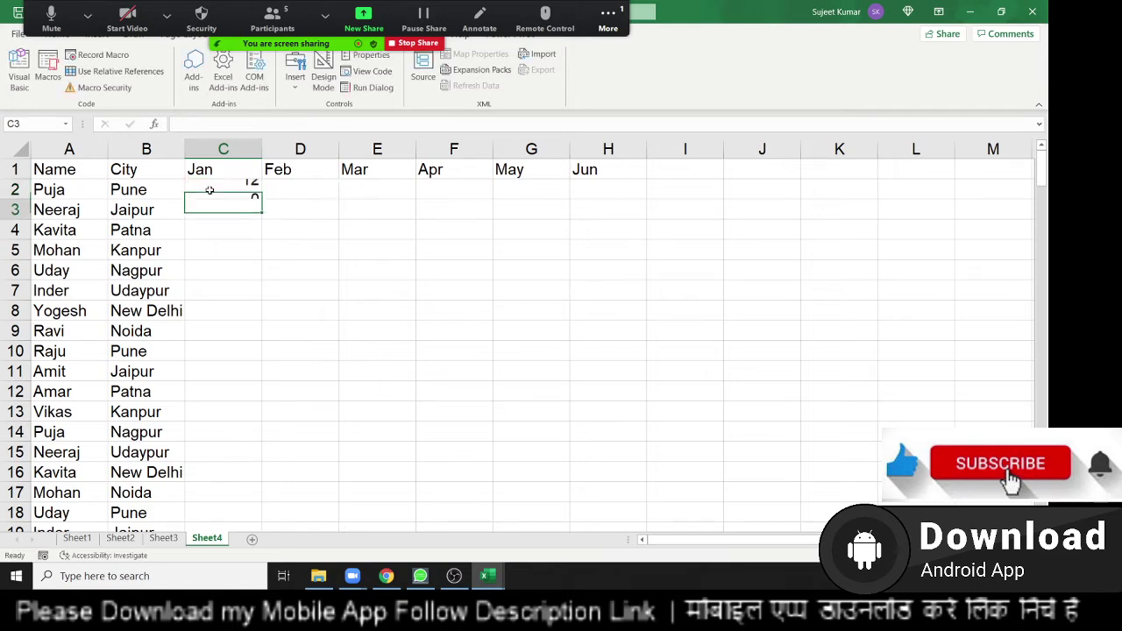
Step: Fill the RANDBETWEEN formula down C2:C184
key("Left")
key("ctrl+Down")
key("Right")
key("ctrl+shift+Up")
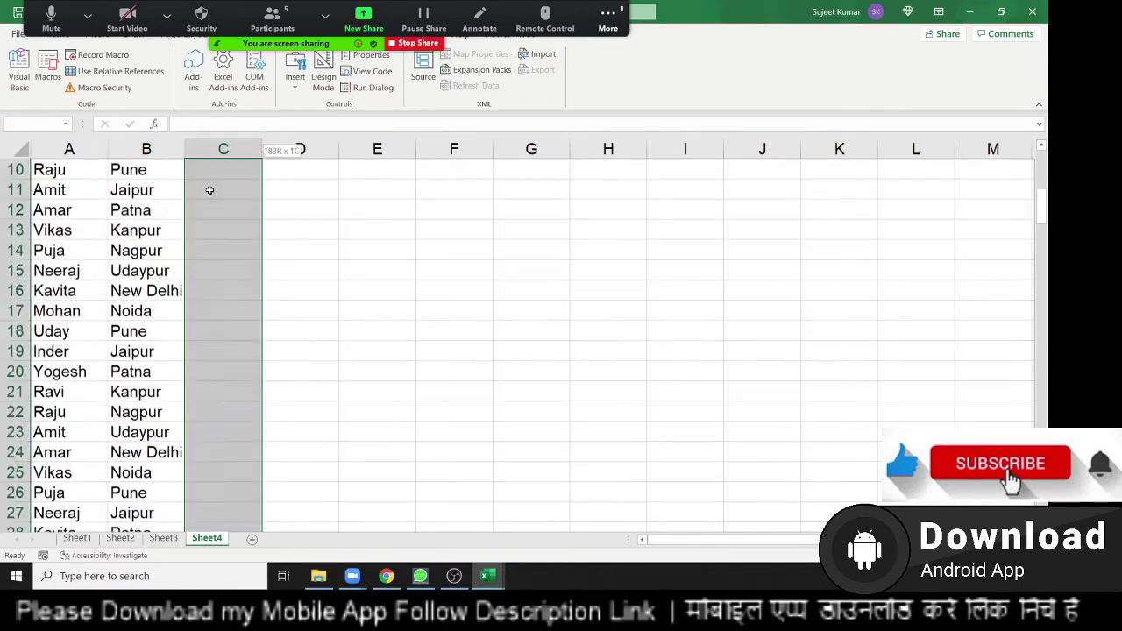
key("ctrl+d")
Step: Fill the formula across columns D to H for rows 2 to 184
key("ctrl+Up")
key("Down")
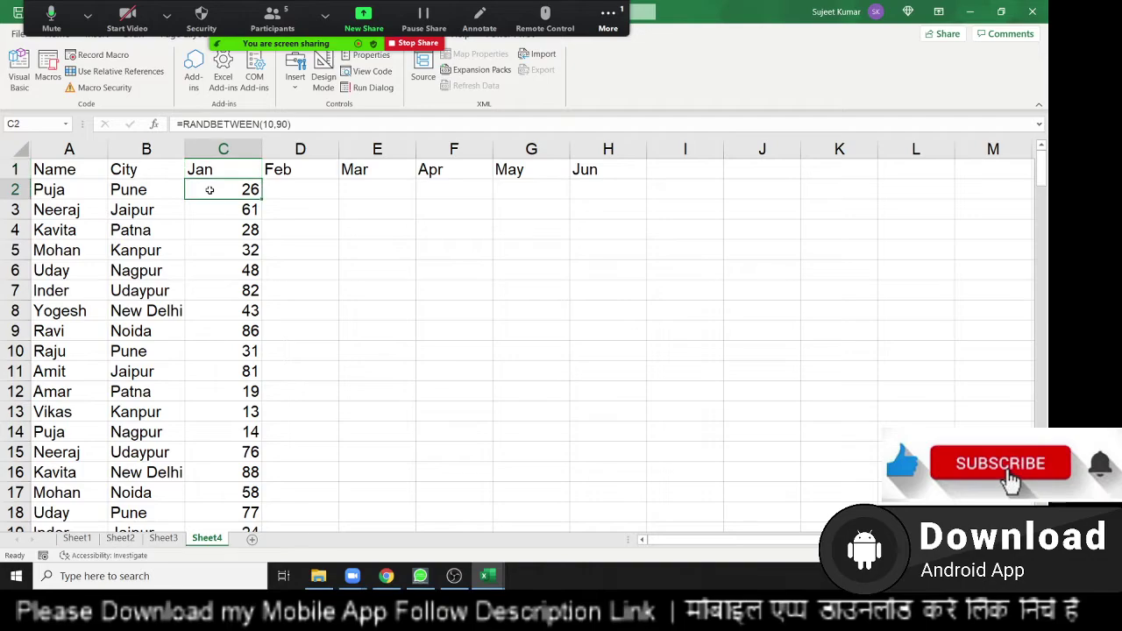
key("ctrl+shift+Down")
key("shift+Right")
key("shift+Right")
key("shift+Right")
key("shift+Right")
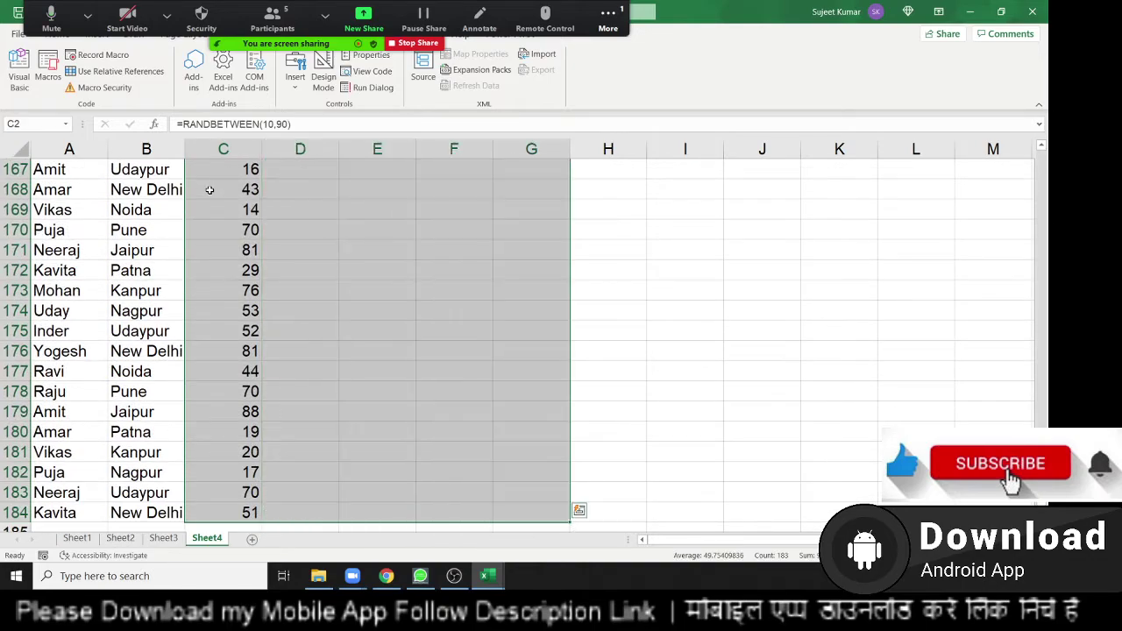
scroll(310, 210, "up", 5)
scroll(311, 208, "up", 6)
scroll(311, 208, "up", 6)
scroll(311, 209, "up", 7)
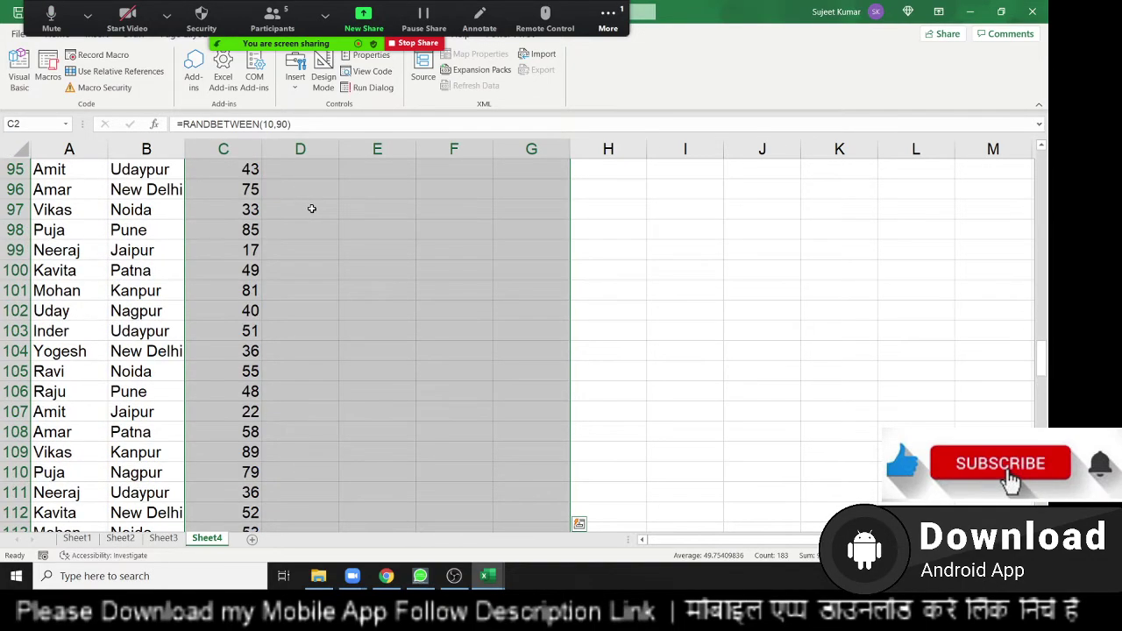
key("ctrl+Up")
key("Down")
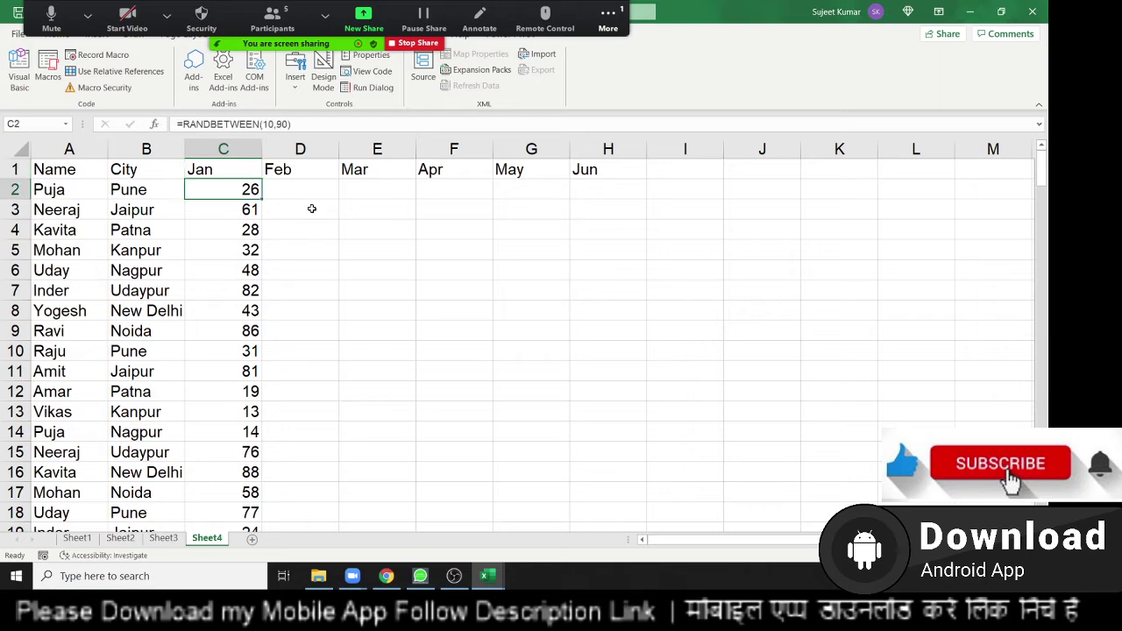
key("ctrl+shift+Down")
key("shift+Right")
key("shift+Right")
key("shift+Right")
key("shift+Right")
key("shift+Right")
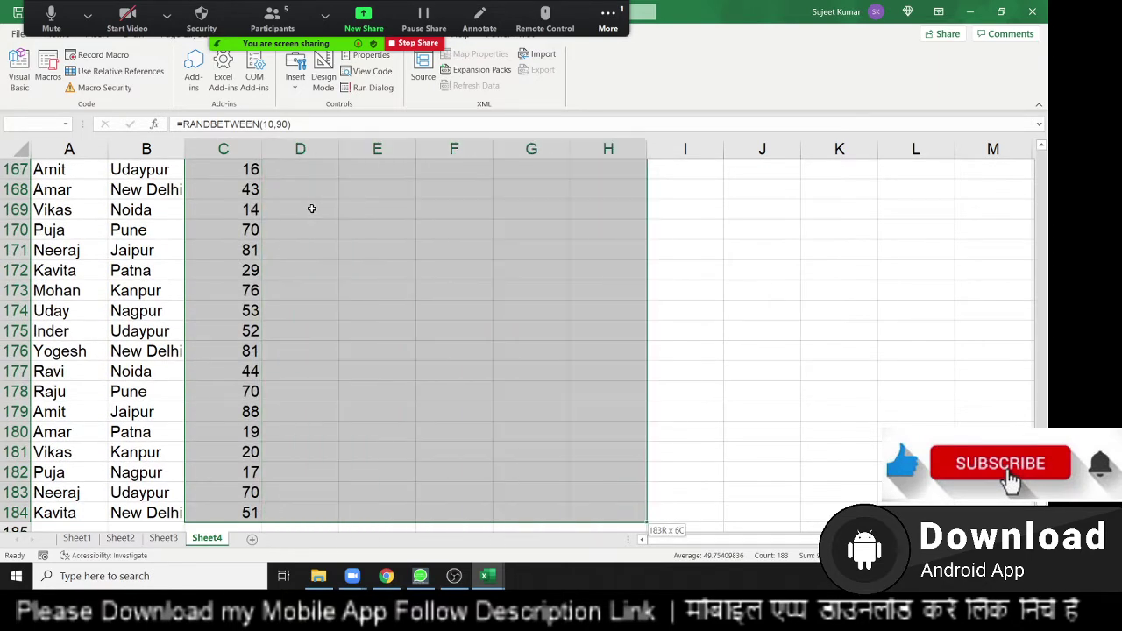
key("ctrl+q")
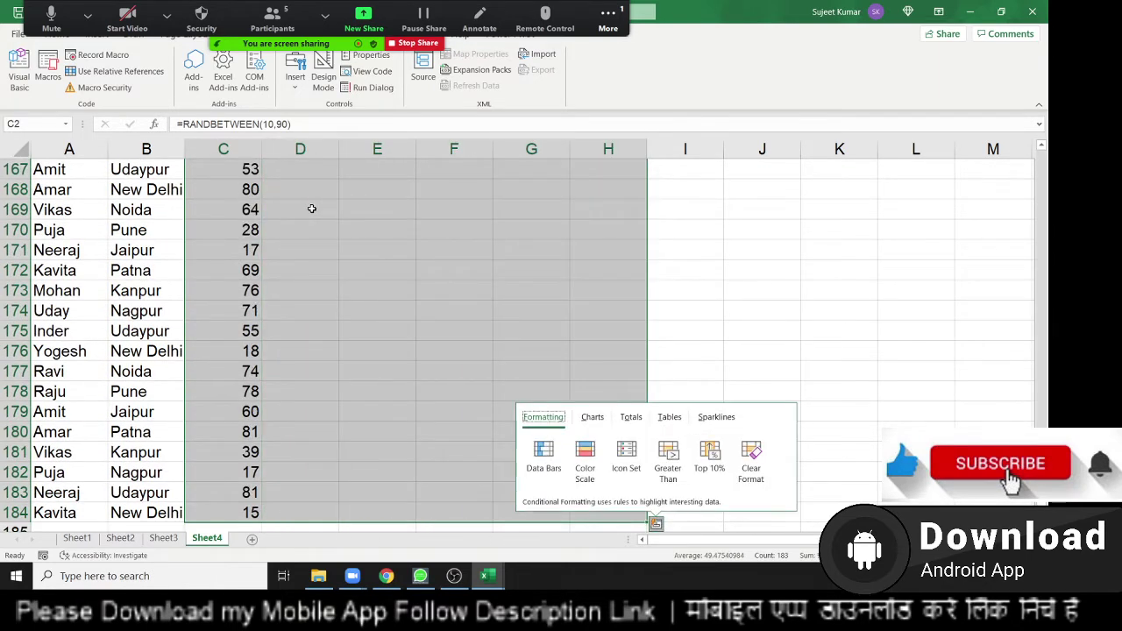
key("Escape")
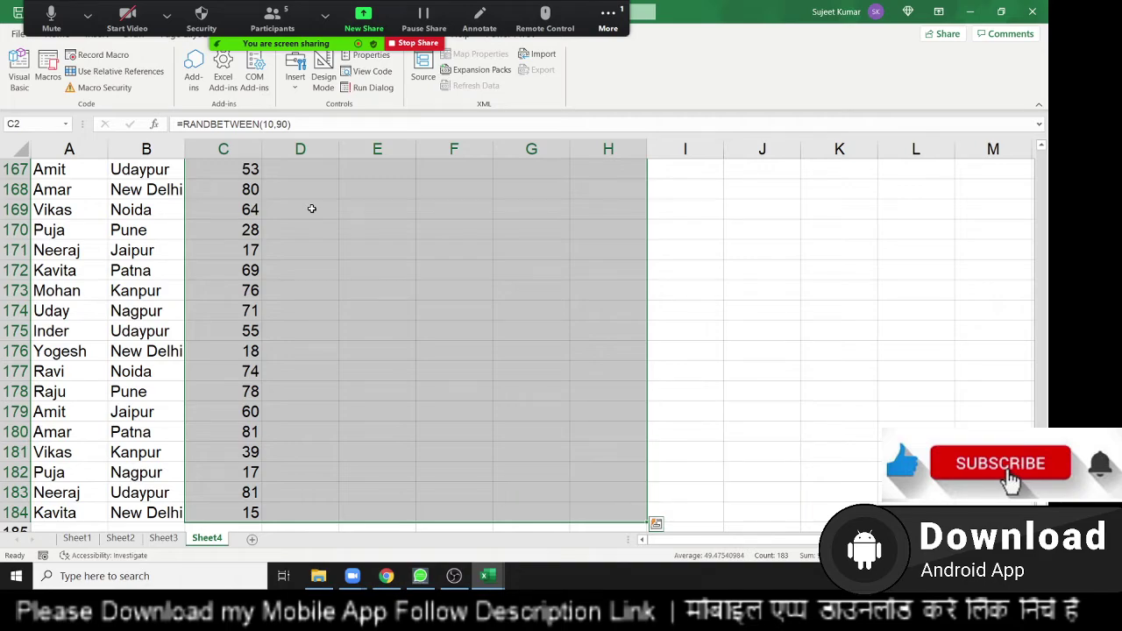
key("ctrl+r")
Step: Copy the Jan–Jun figures block C2:H184
key("ctrl+Up")
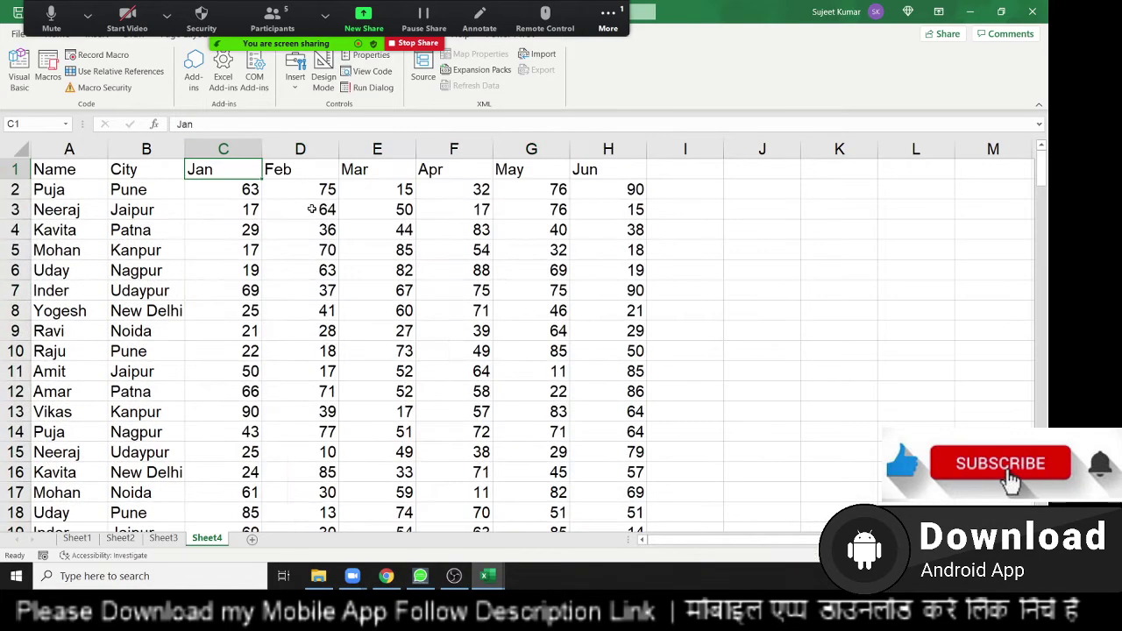
key("Down")
key("ctrl+shift+Right")
key("ctrl+shift+Down")
key("ctrl+c")
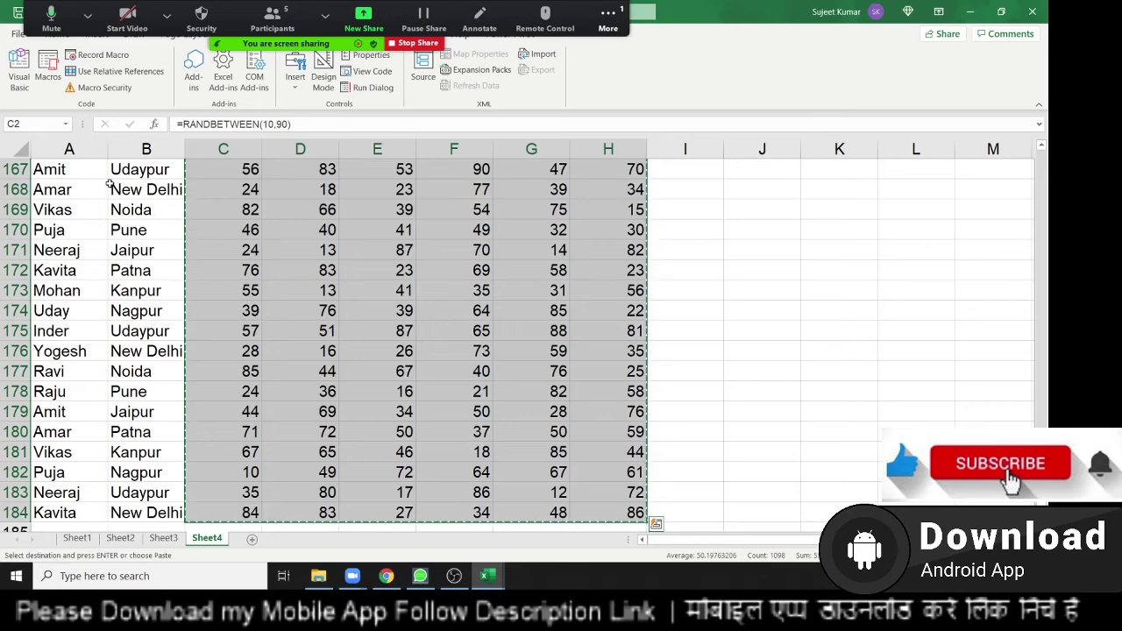
Step: Paste the copied figures back over C2:H184
scroll(5, 59, "up", 4)
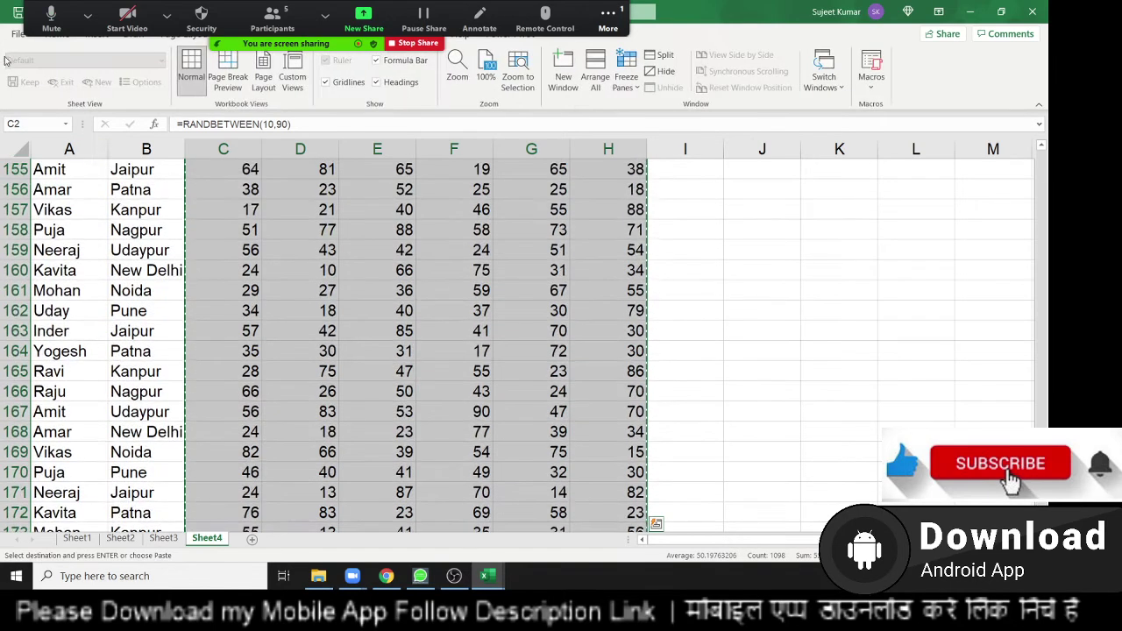
left_click(18, 33)
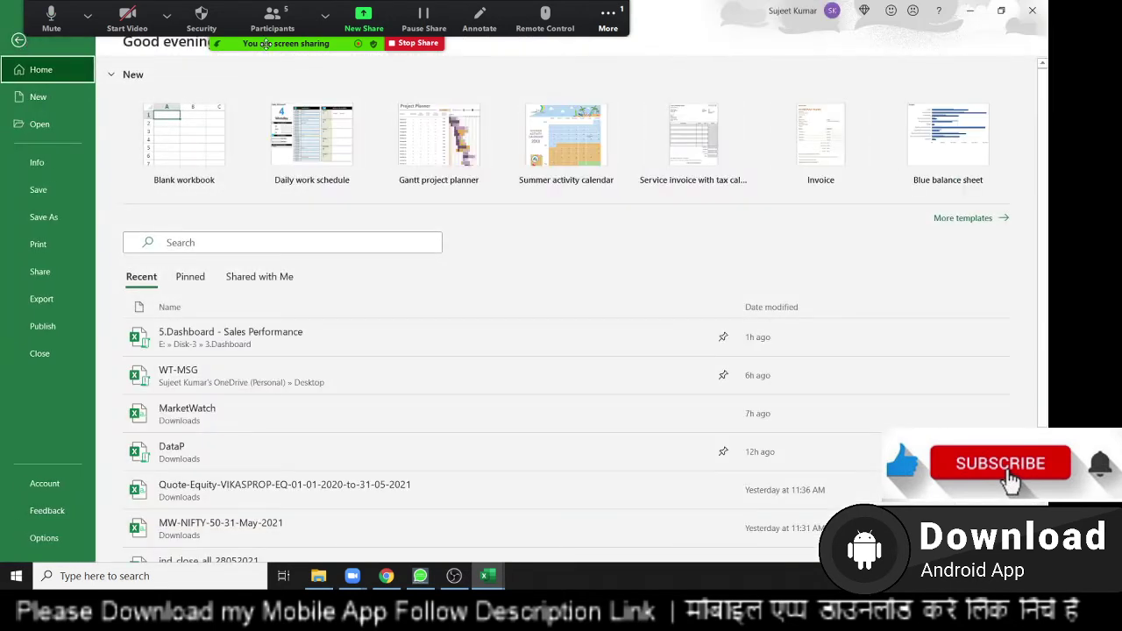
left_click(18, 41)
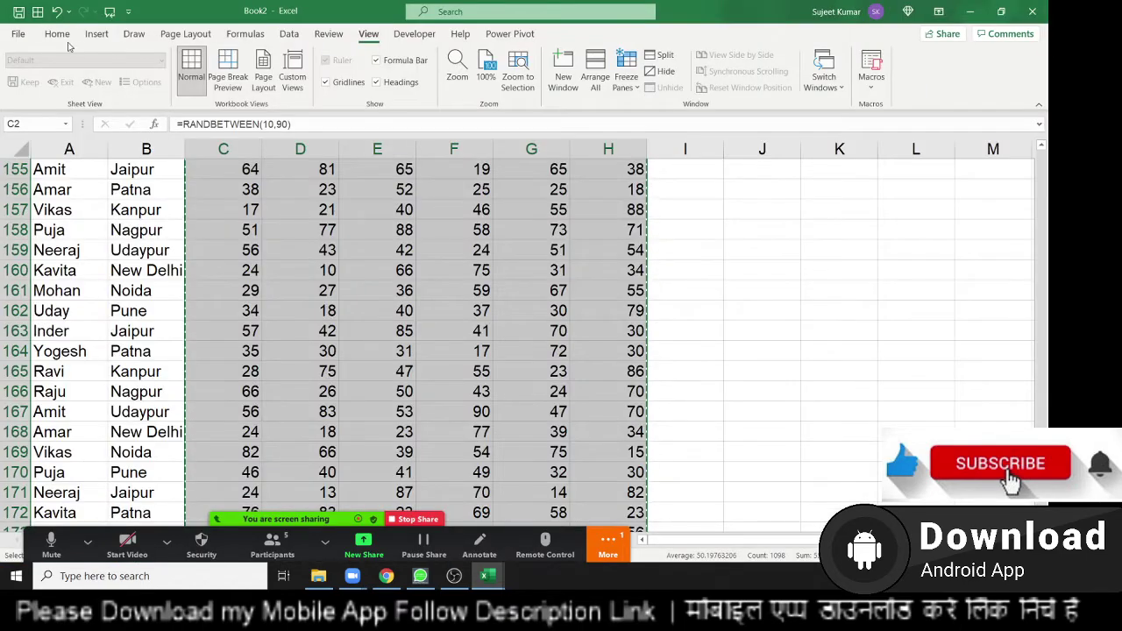
left_click(57, 34)
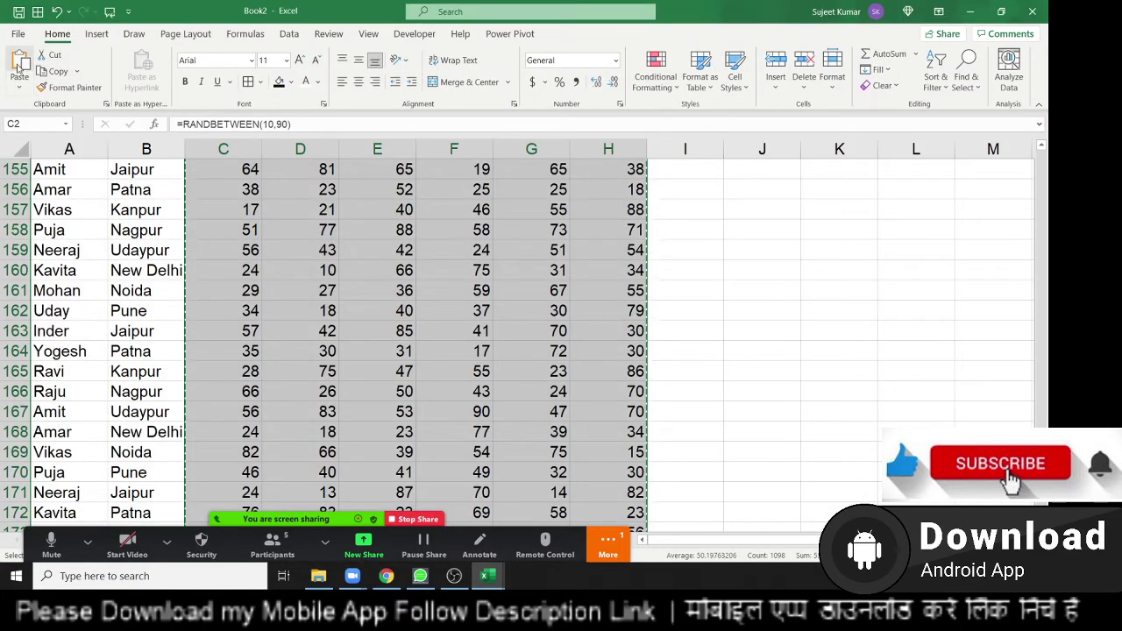
key("ctrl+BackSpace")
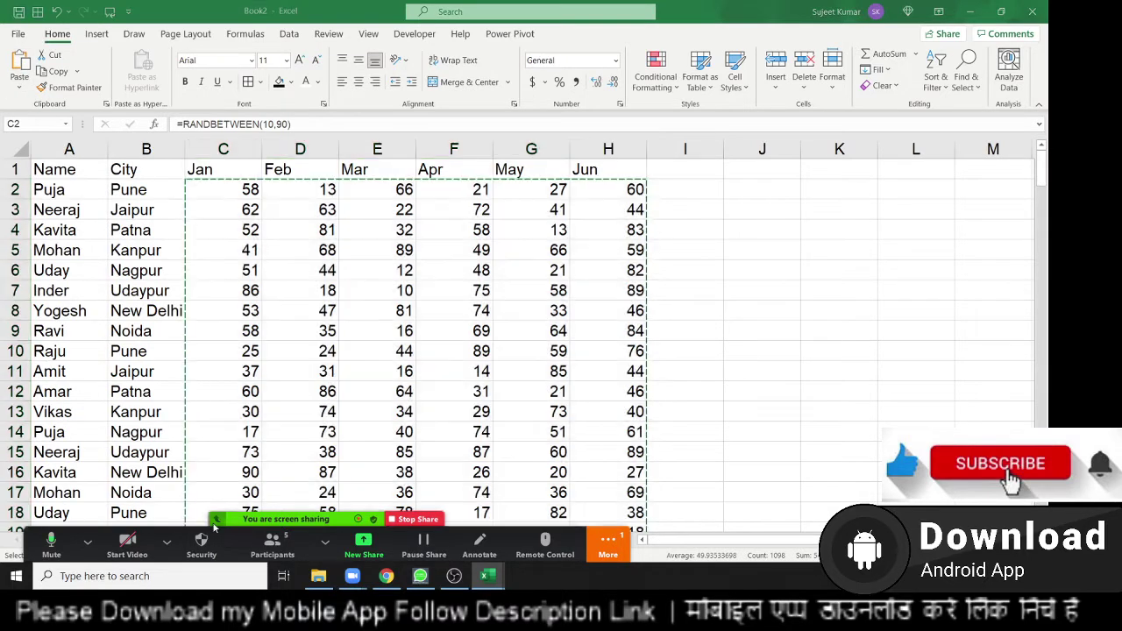
key("ctrl+v")
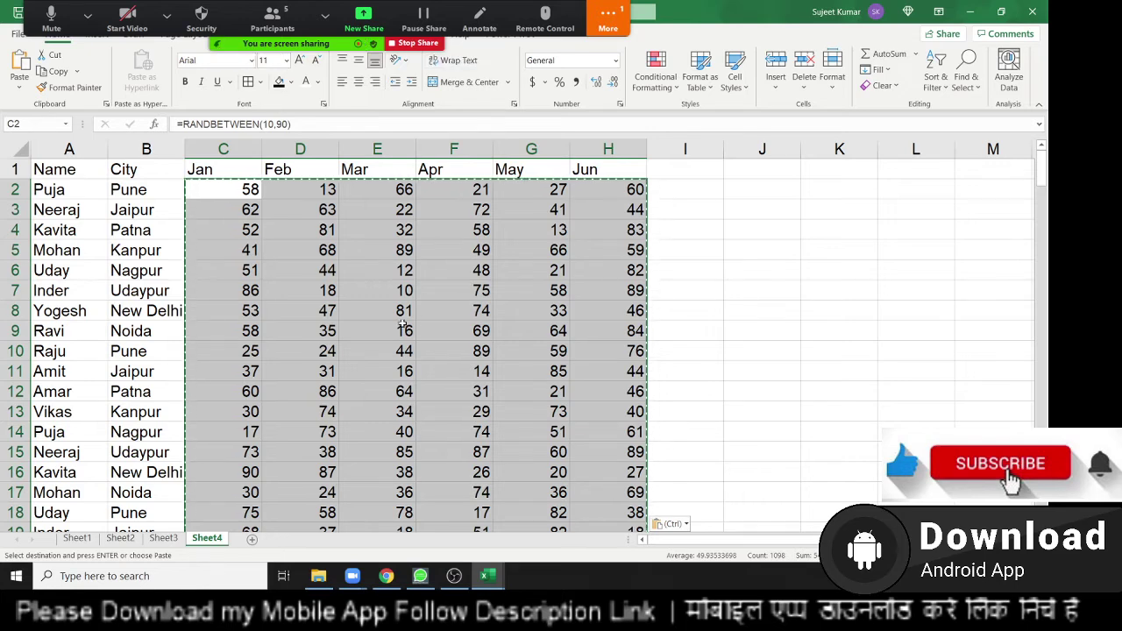
Step: Allow a meeting participant to record, then cancel the pending copy of the figures
left_click(607, 15)
left_click(640, 51)
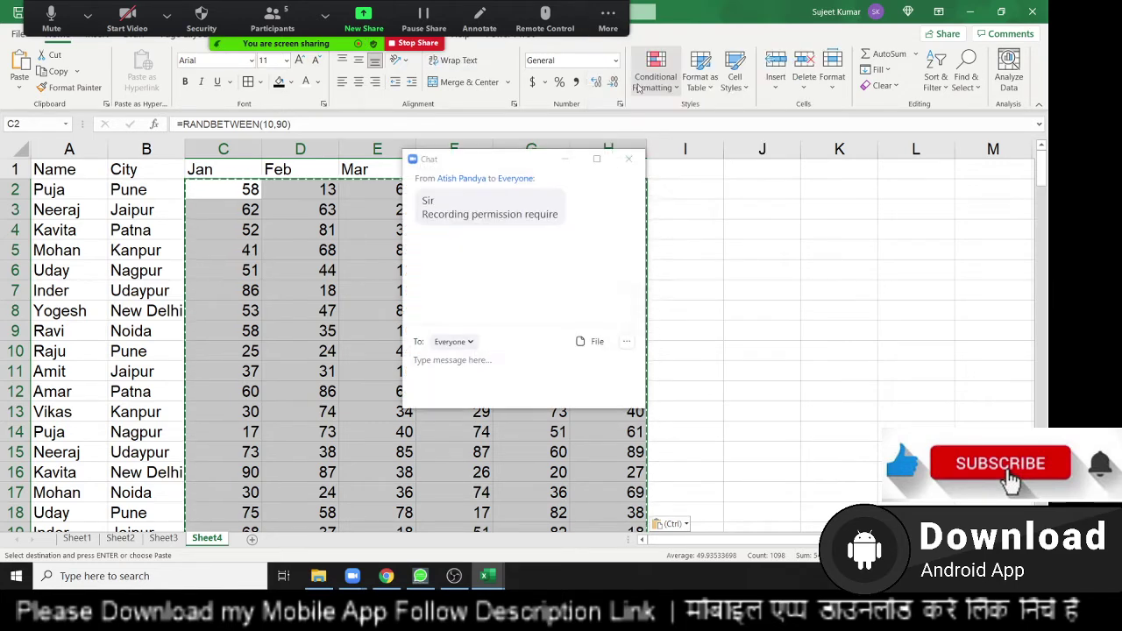
left_click(625, 160)
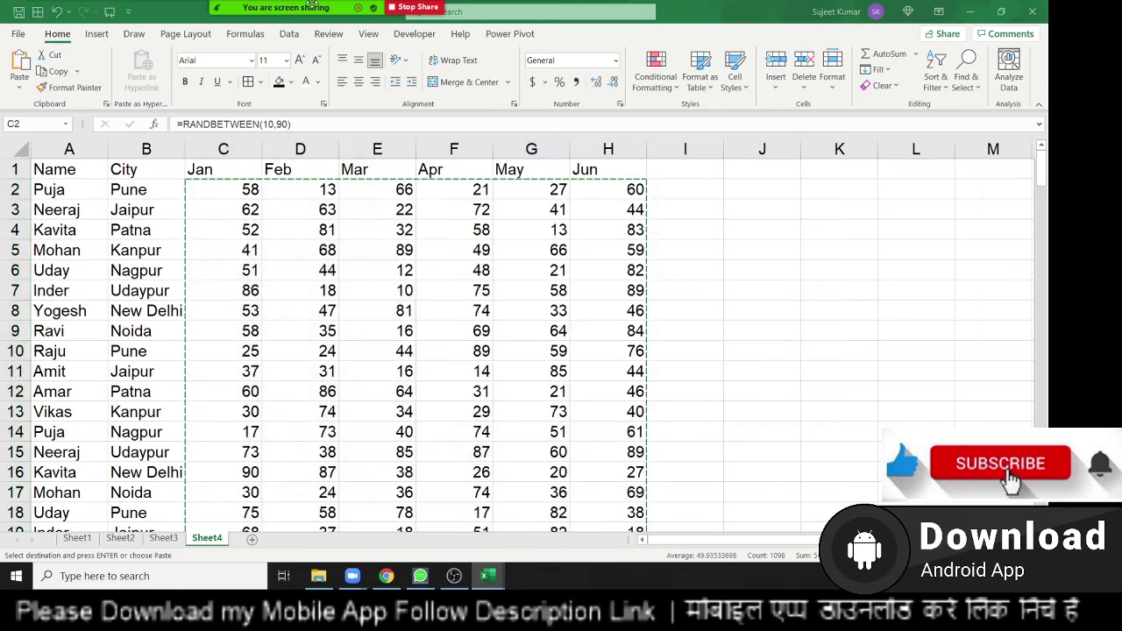
left_click(271, 17)
mouse_move(474, 305)
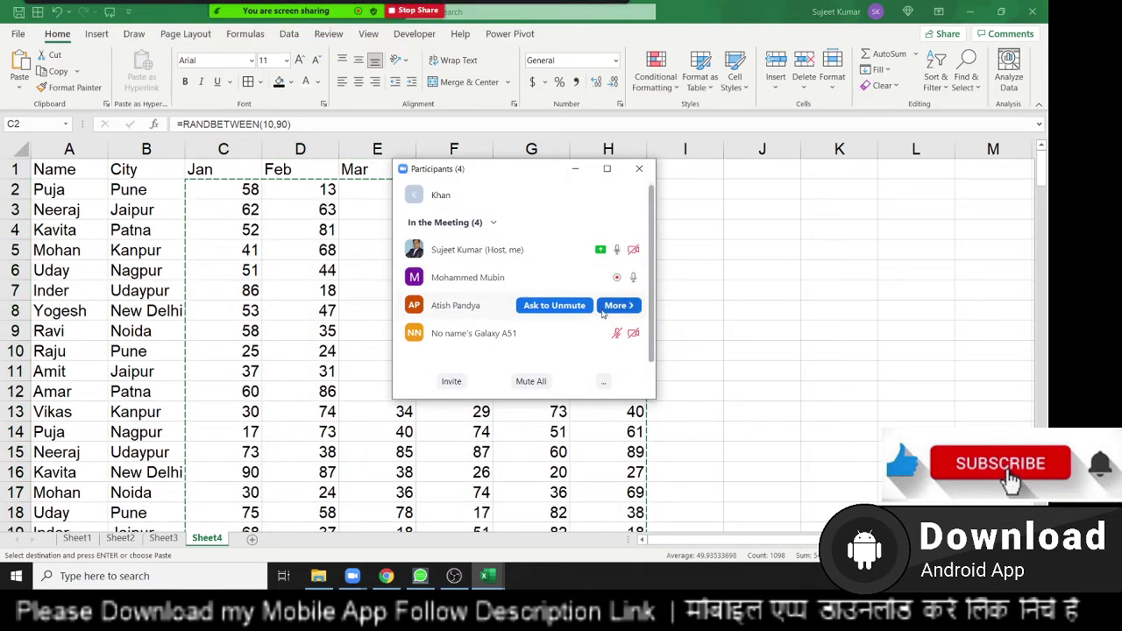
left_click(614, 306)
left_click(680, 373)
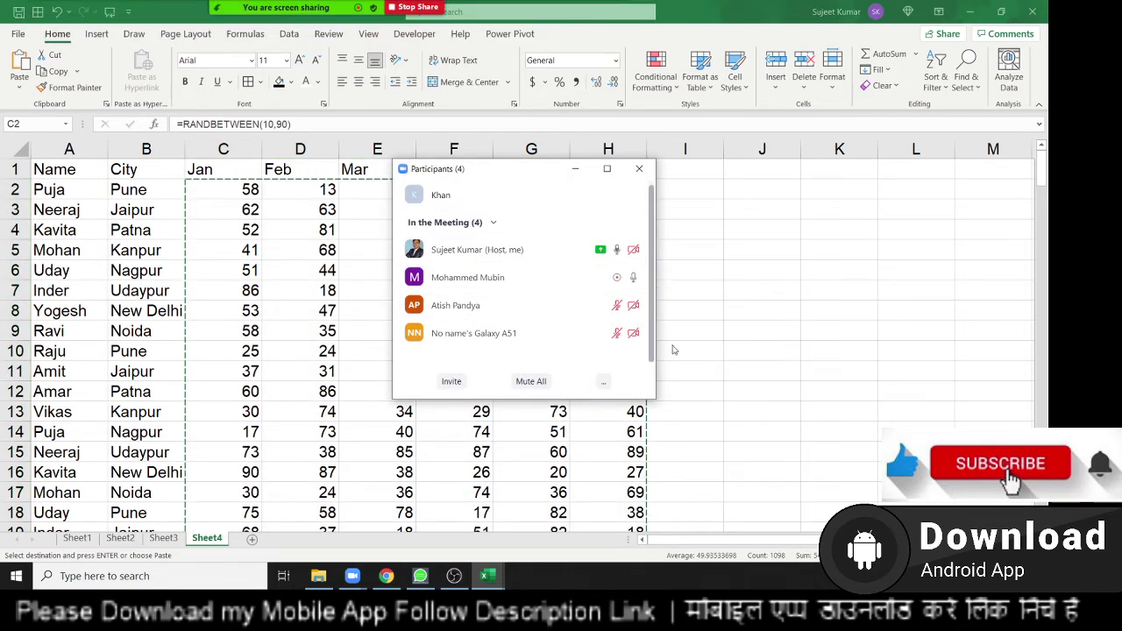
left_click(639, 168)
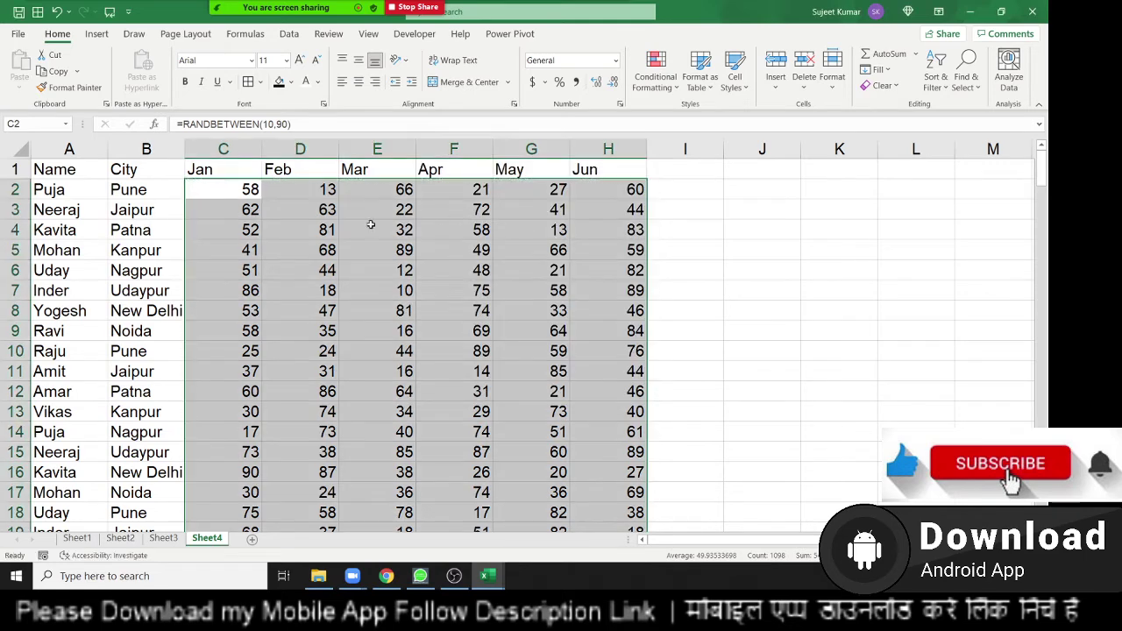
key("Escape")
left_click(414, 35)
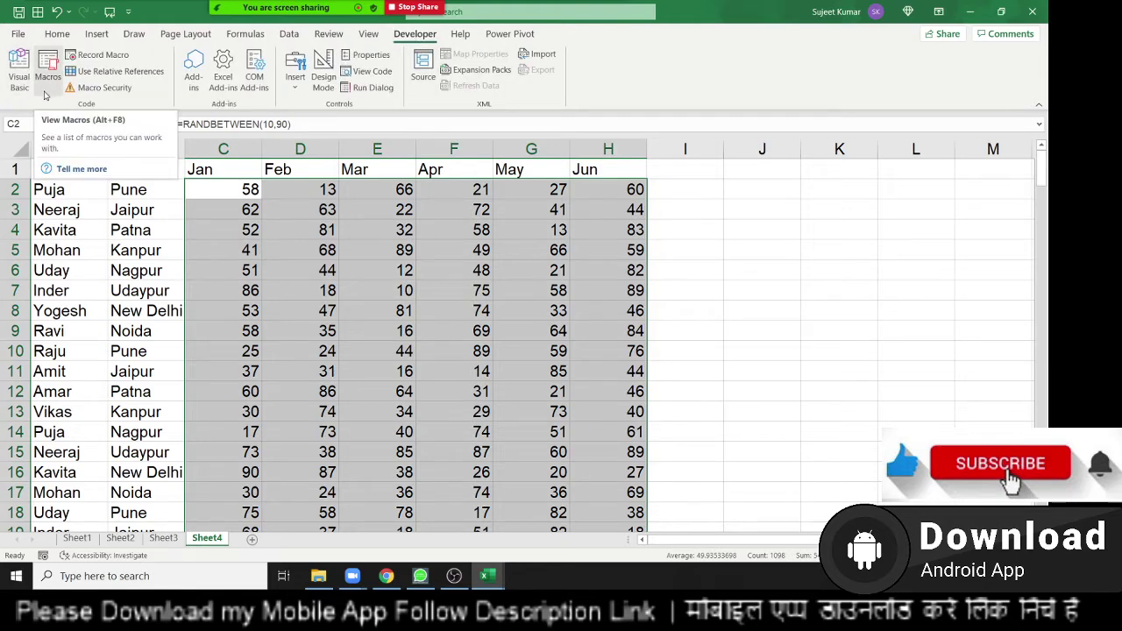
Step: Enlarge the List form and draw a list box below the two selection boxes
left_click(22, 77)
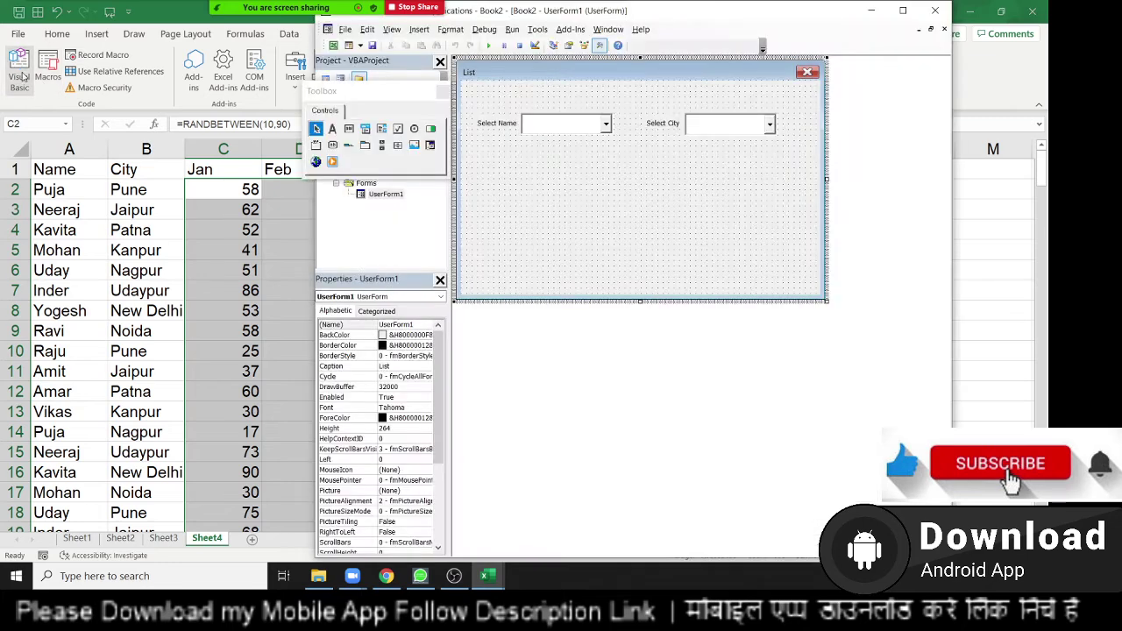
mouse_move(827, 301)
left_mouse_down()
mouse_move(912, 411)
mouse_move(938, 421)
left_mouse_up()
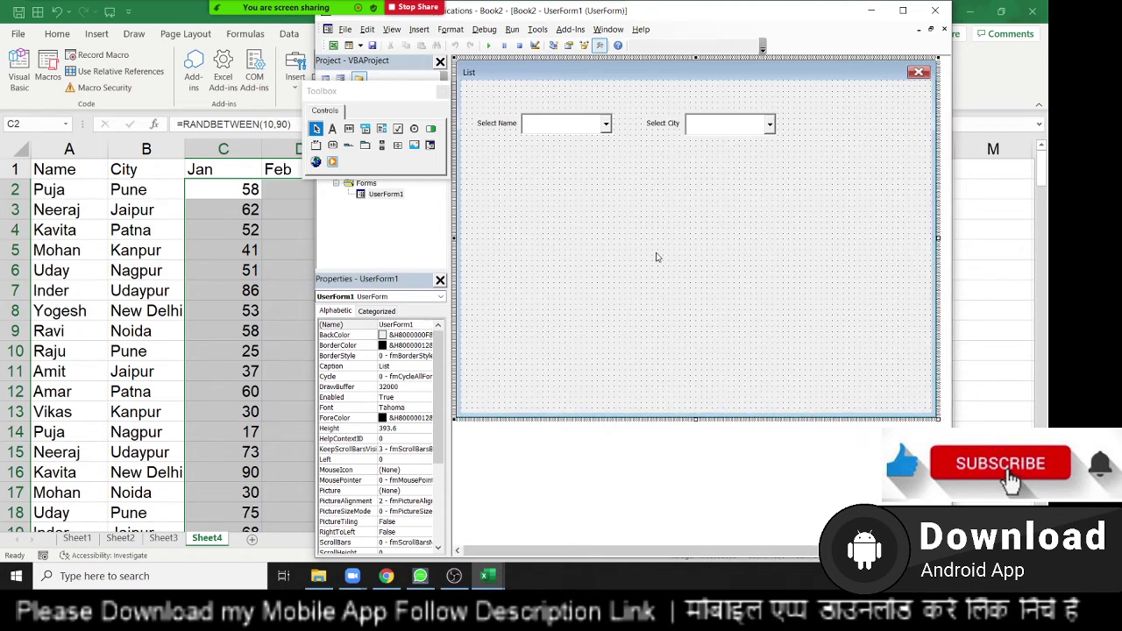
left_click(382, 129)
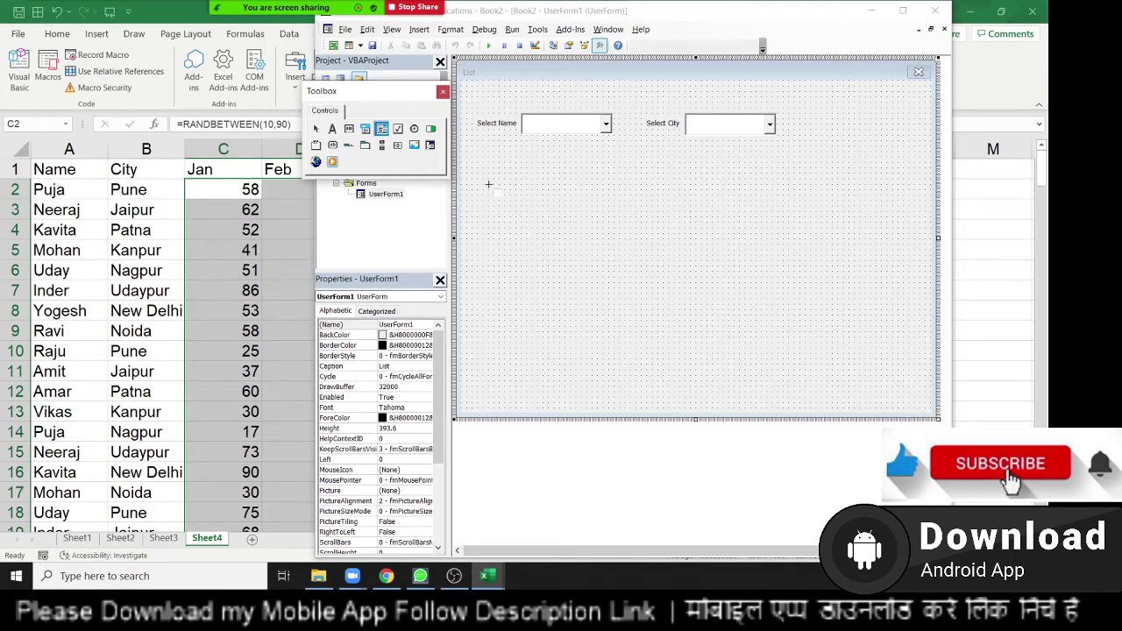
mouse_move(483, 195)
left_mouse_down()
mouse_move(736, 294)
mouse_move(907, 343)
left_mouse_up()
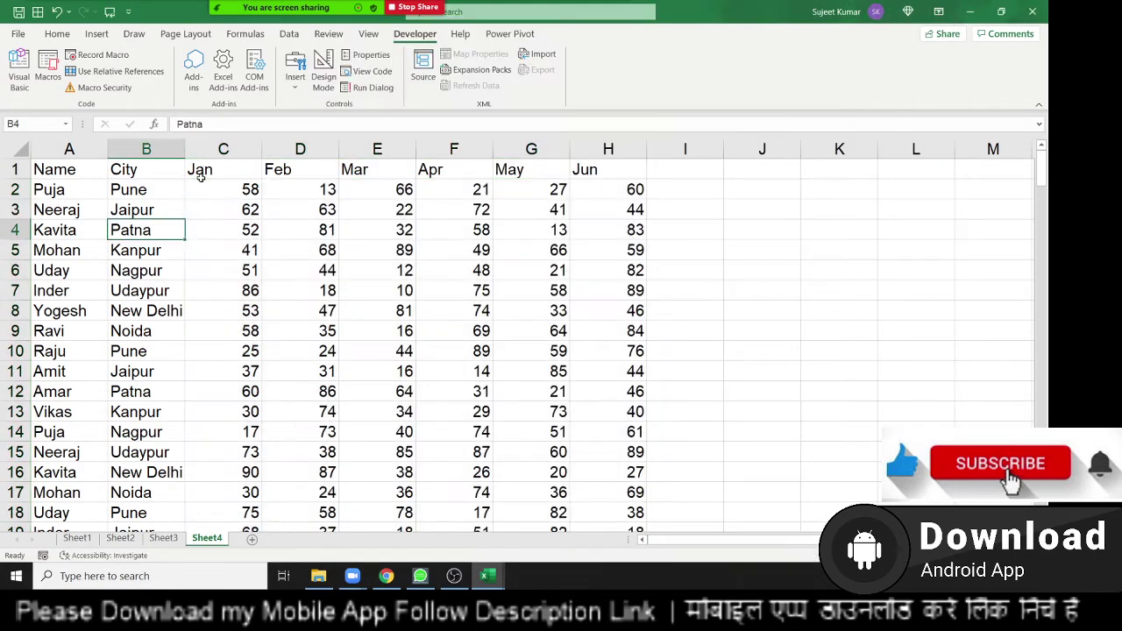
left_click(209, 169)
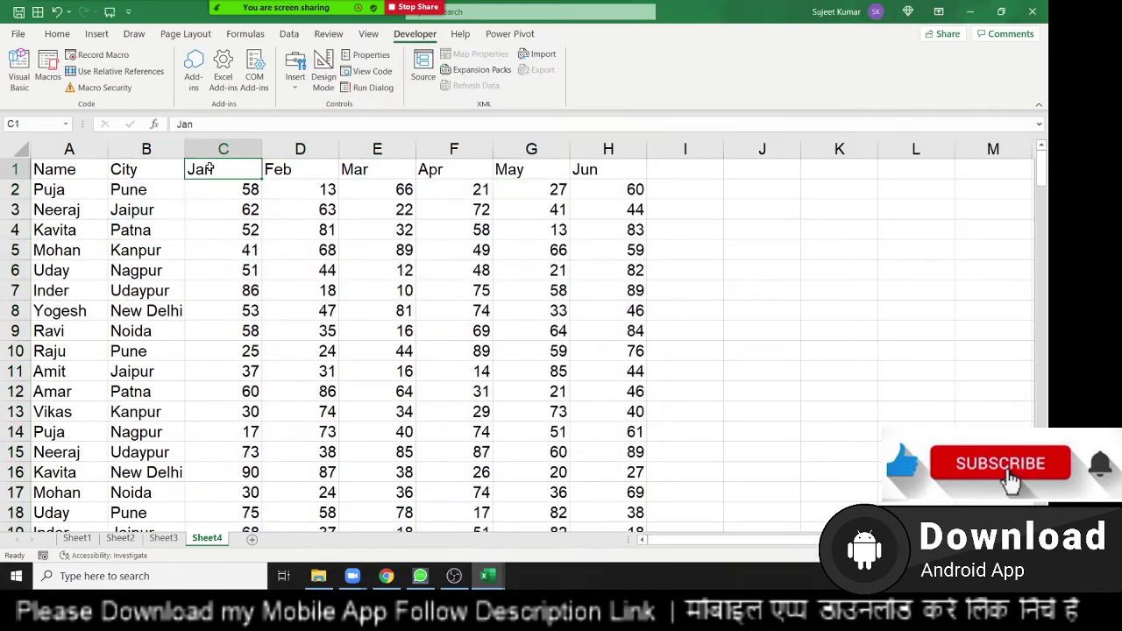
key("ctrl+shift+Right")
key("alt+F11")
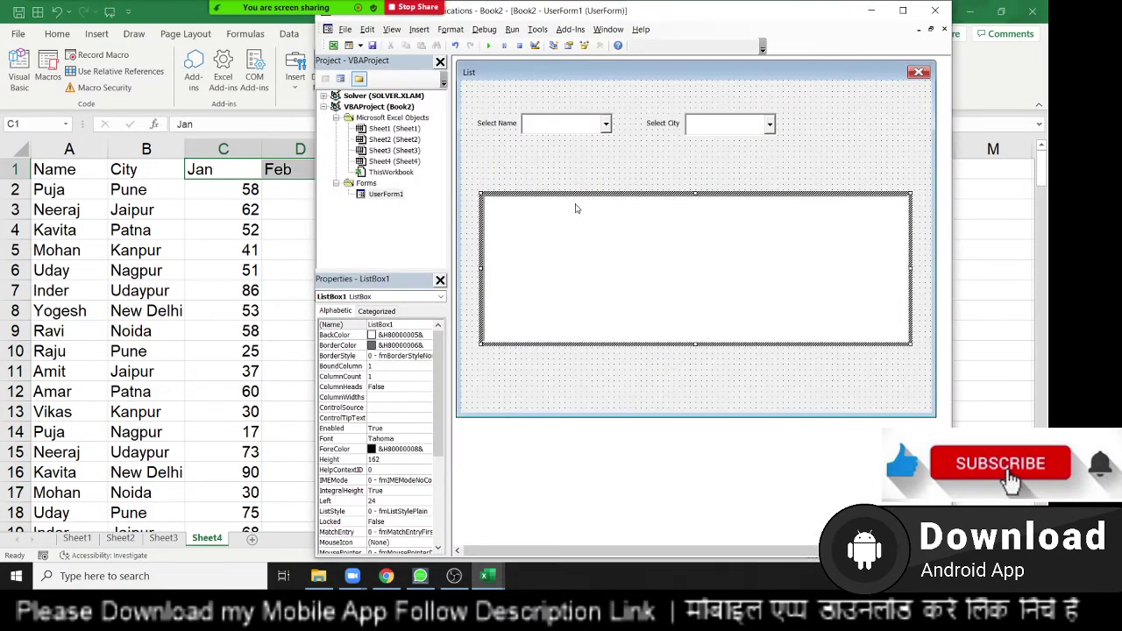
Step: Set the list box's ColumnCount to 6 and open the Select City change code
left_click(571, 166)
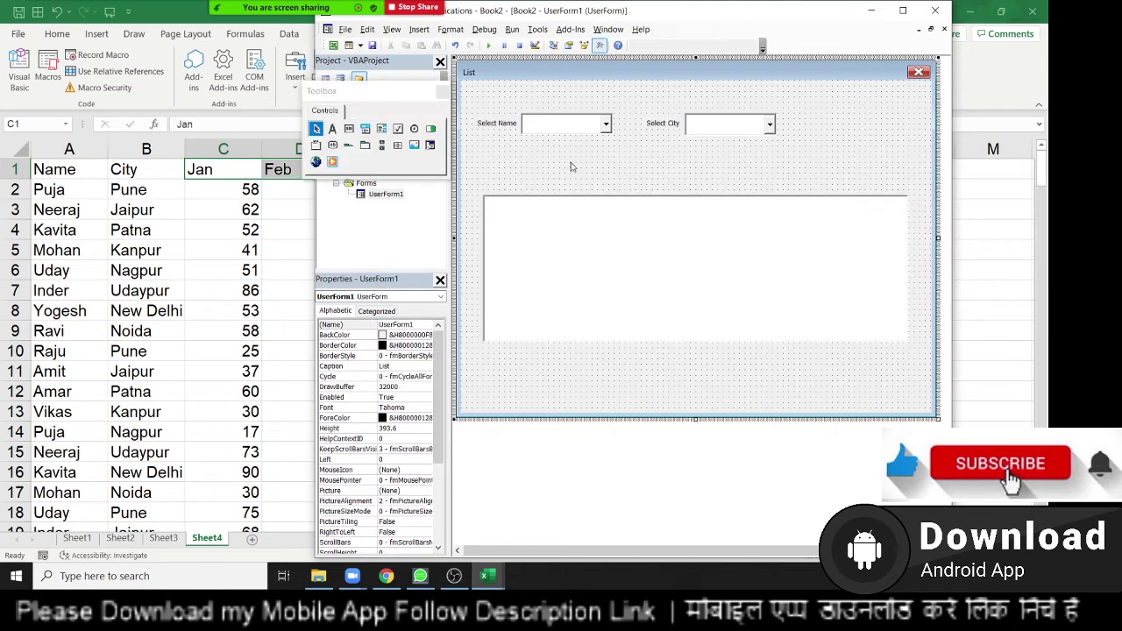
left_click(596, 231)
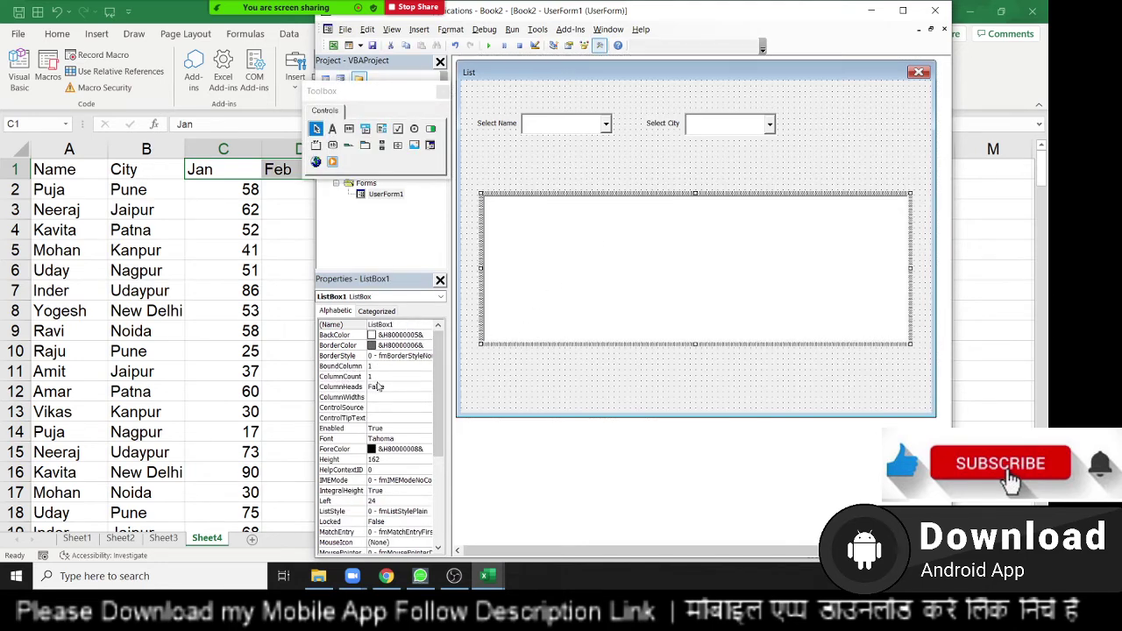
left_click(380, 377)
double_click(379, 377)
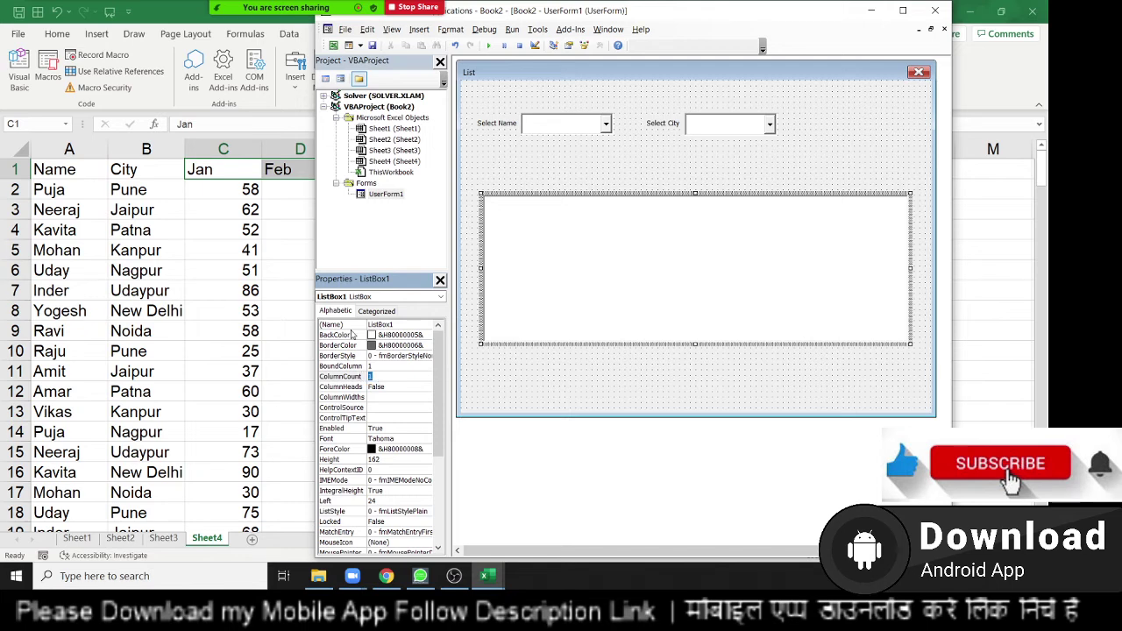
type("6")
left_click(607, 386)
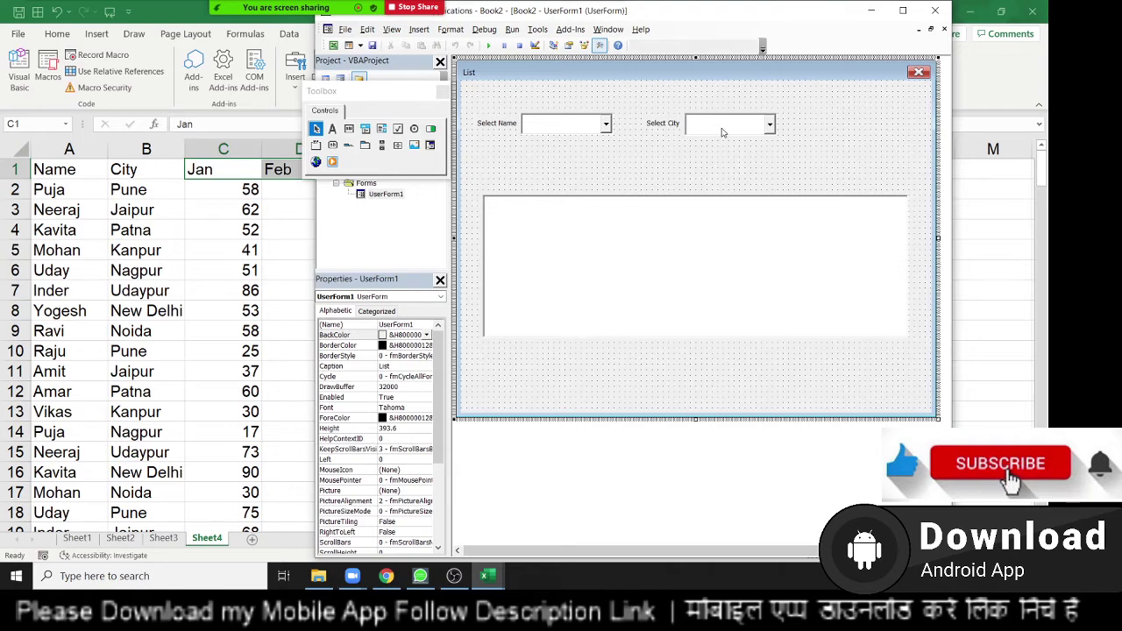
left_click(610, 282)
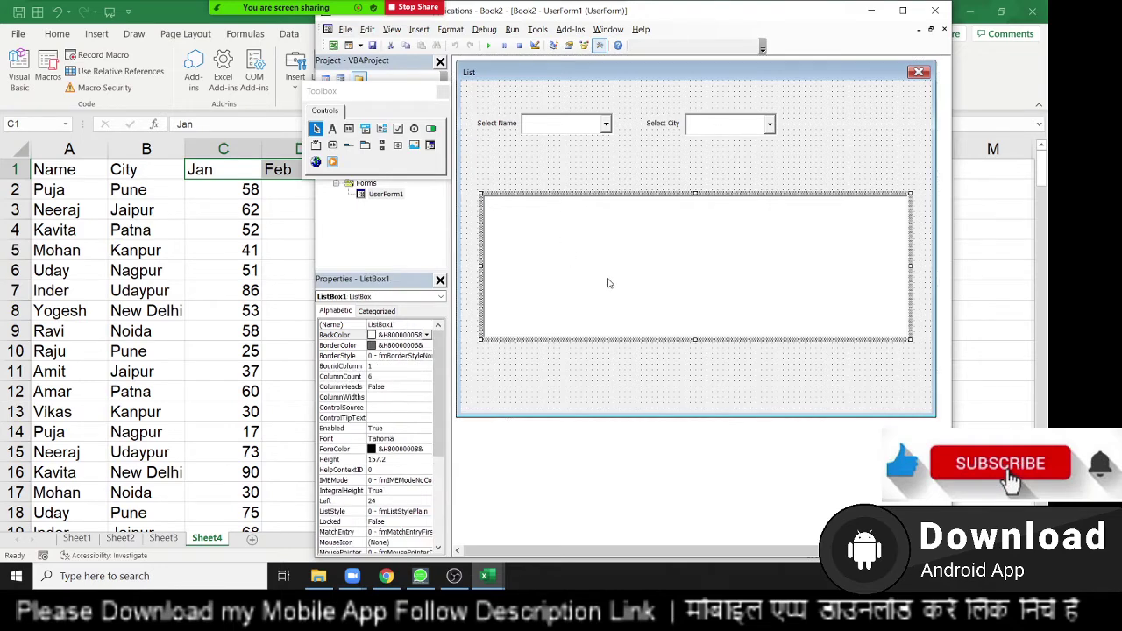
double_click(706, 129)
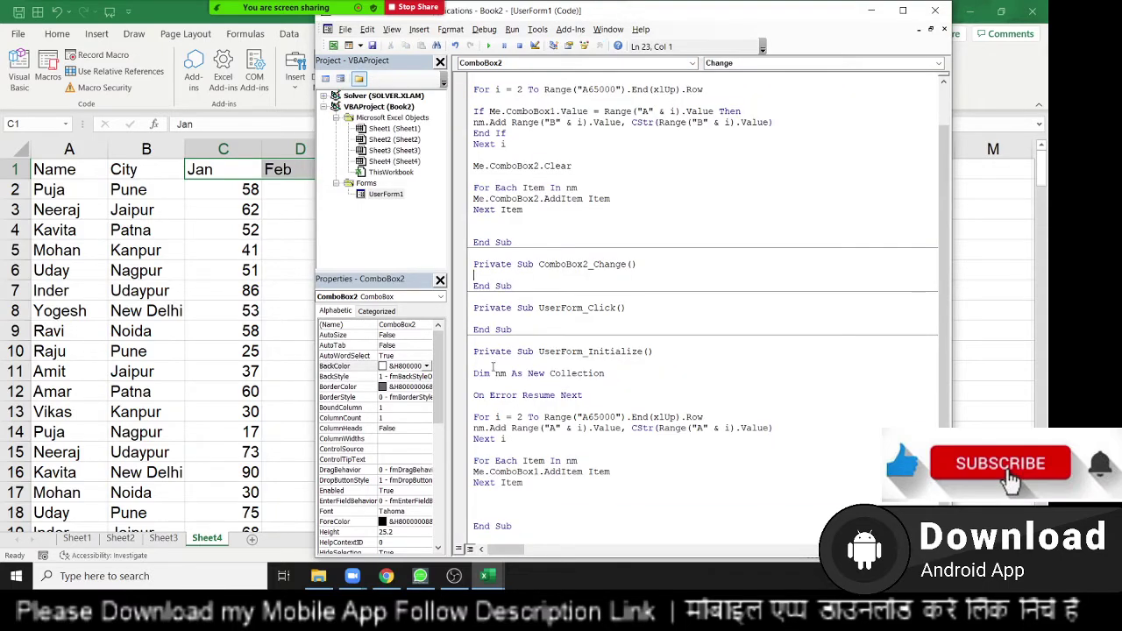
Step: Delete the empty UserForm_Click procedure and add blank lines inside ComboBox2_Change
left_click_drag(512, 329, 473, 307)
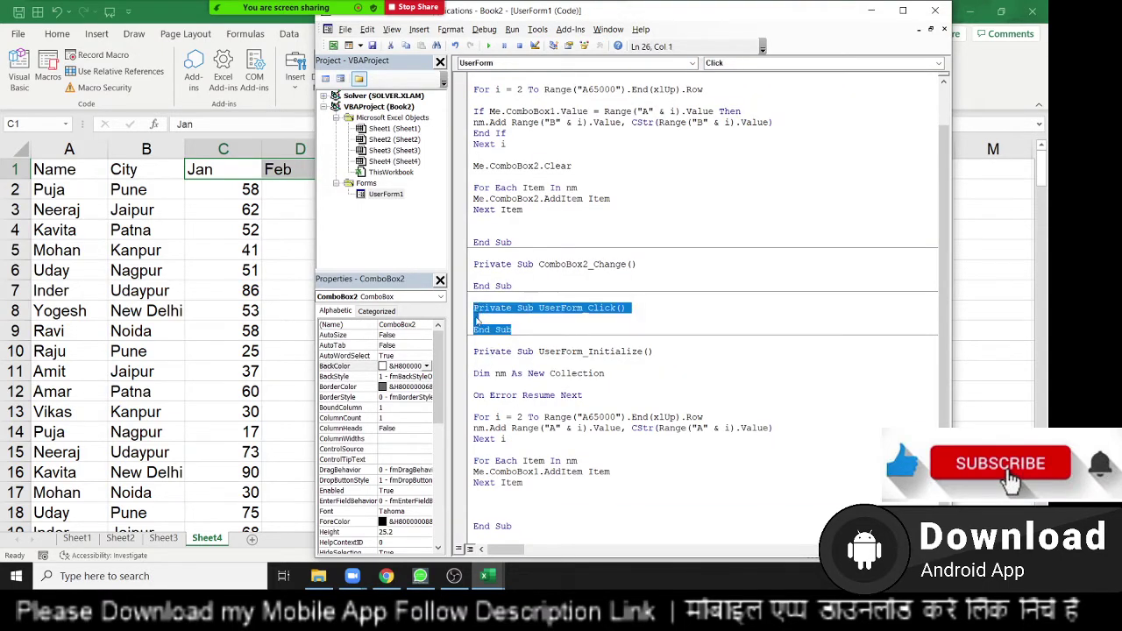
key("Delete")
left_click(502, 297)
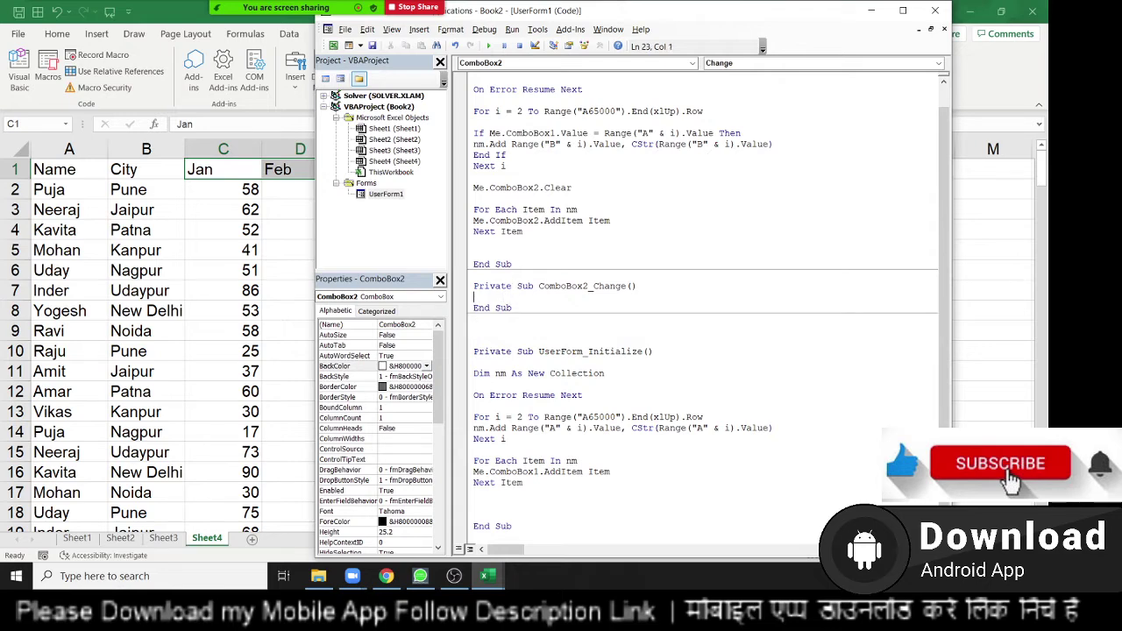
key("Return")
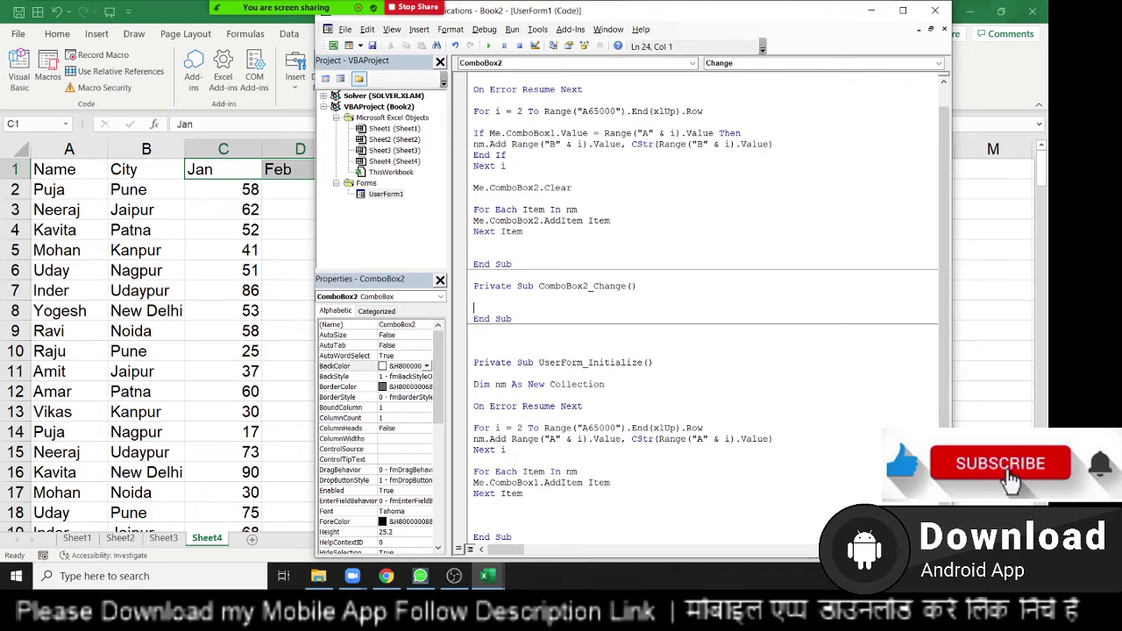
key("Return")
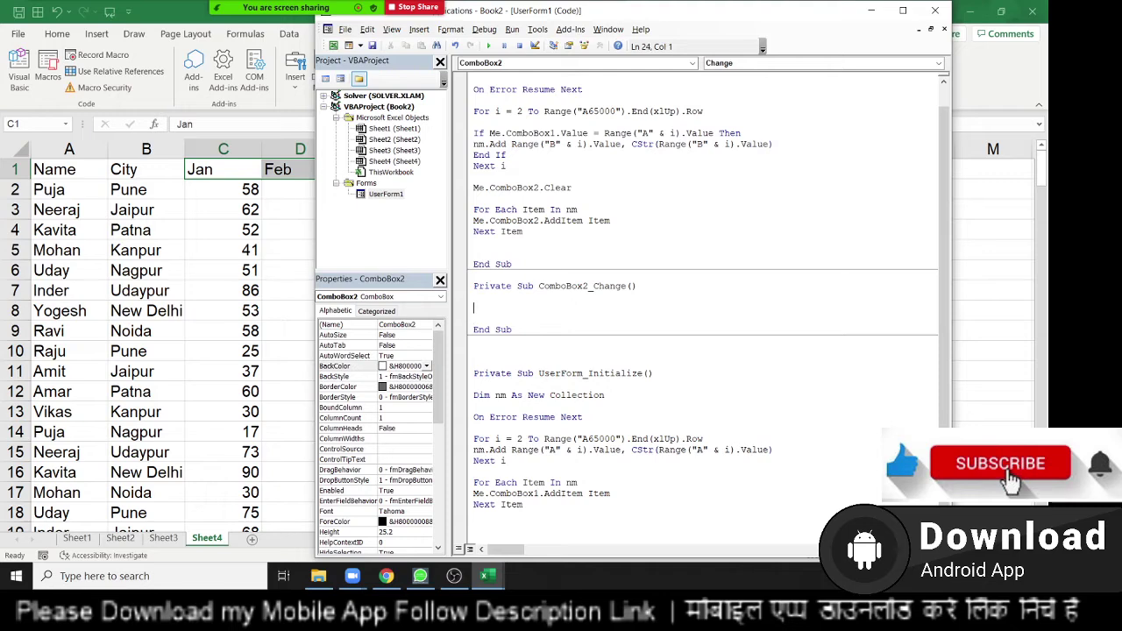
Step: Declare the array Dim dt(1 To 100, 1 To 6) in ComboBox2_Change
type("dim ")
type("dt")
type("(1 t")
type("o ")
type("100")
type(", 1 tp")
key("BackSpace")
key("BackSpace")
type("o 6")
type(")")
key("Return")
key("Return")
key("Return")
key("Return")
key("Return")
Step: Start a For j = loop below the dt declaration
key("Up")
key("Up")
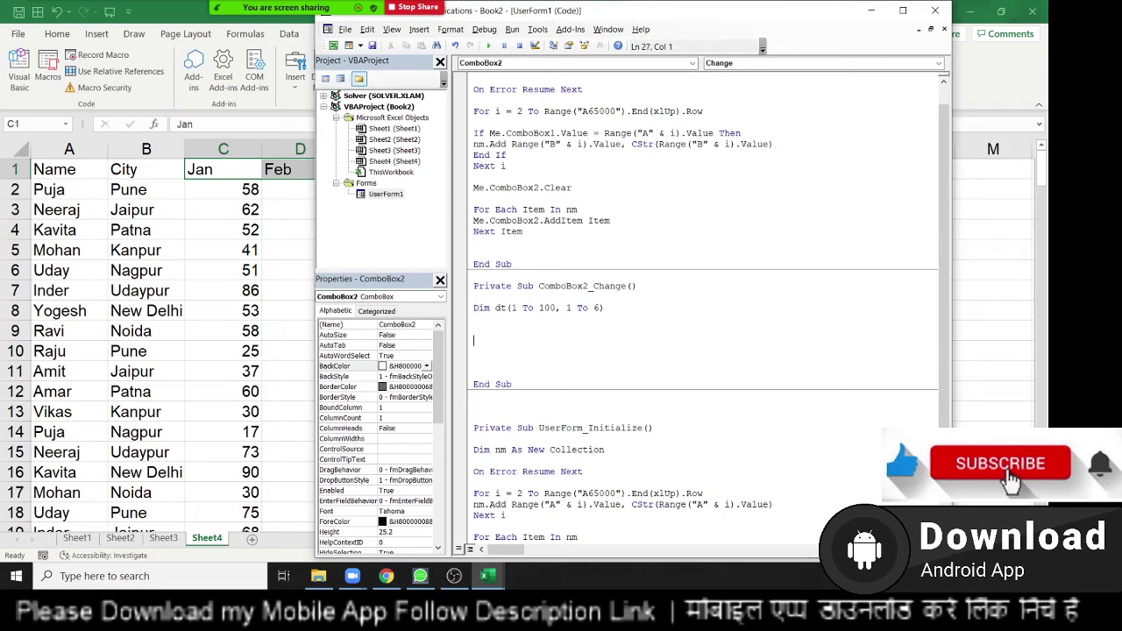
type("fo")
type("r j =")
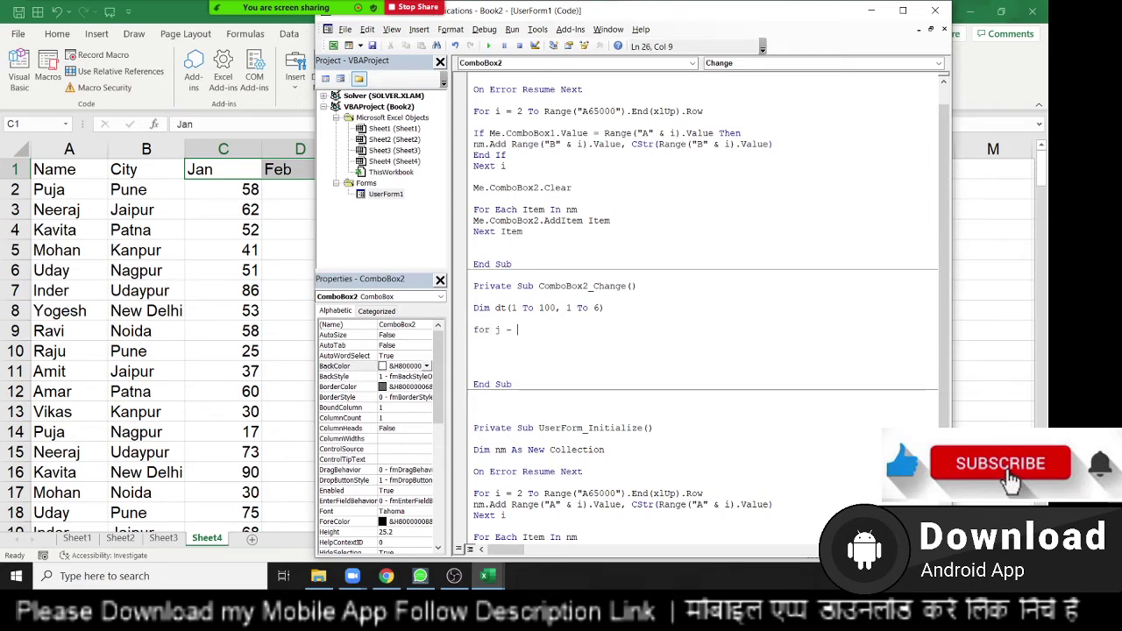
key("BackSpace")
key("BackSpace")
type("= 2 to")
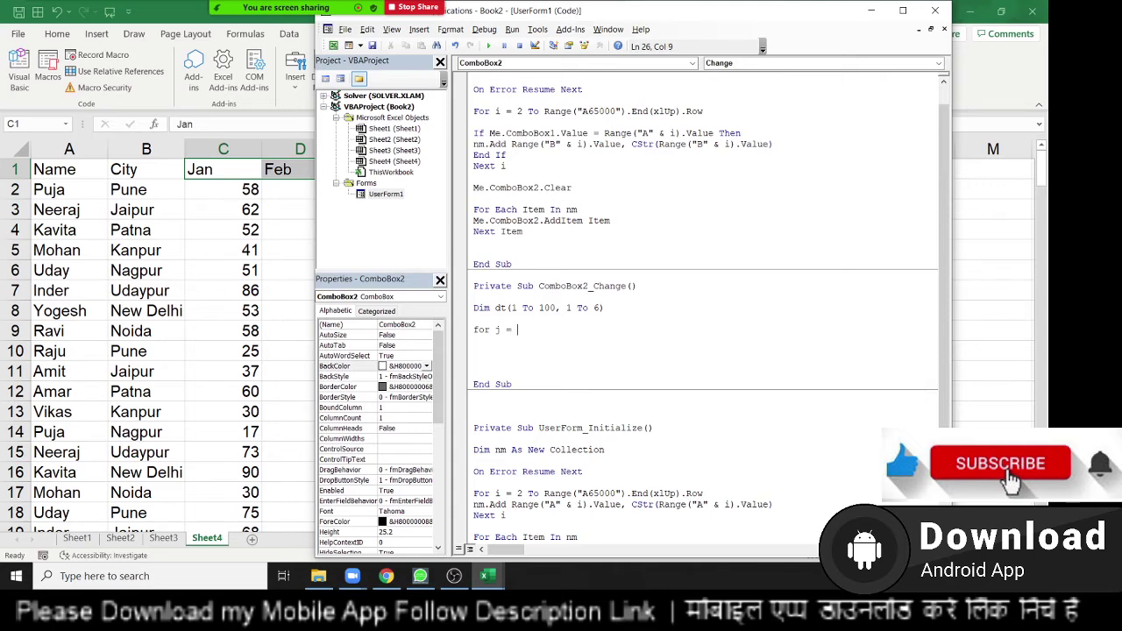
Step: Begin the loop line as For i = 1 To, pasting a copied Range expression after it
type("2")
key("BackSpace")
key("BackSpace")
type("1 to")
scroll(616, 262, "up", 1)
left_click(620, 156)
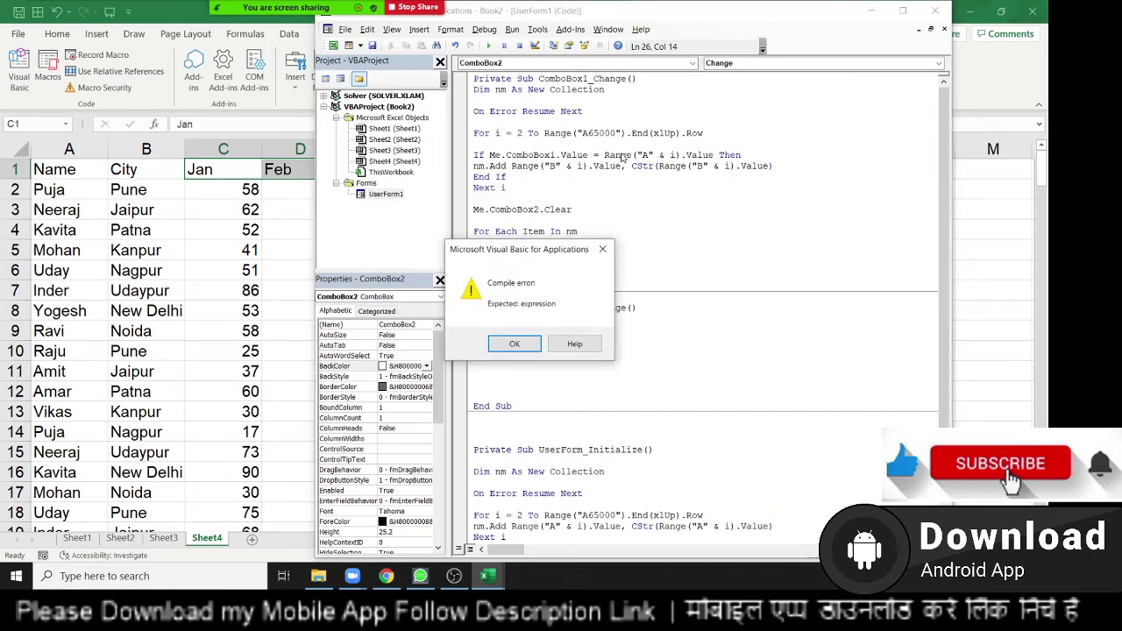
key("Return")
mouse_move(604, 155)
left_mouse_down()
mouse_move(473, 155)
mouse_move(742, 155)
left_mouse_up()
key("ctrl+c")
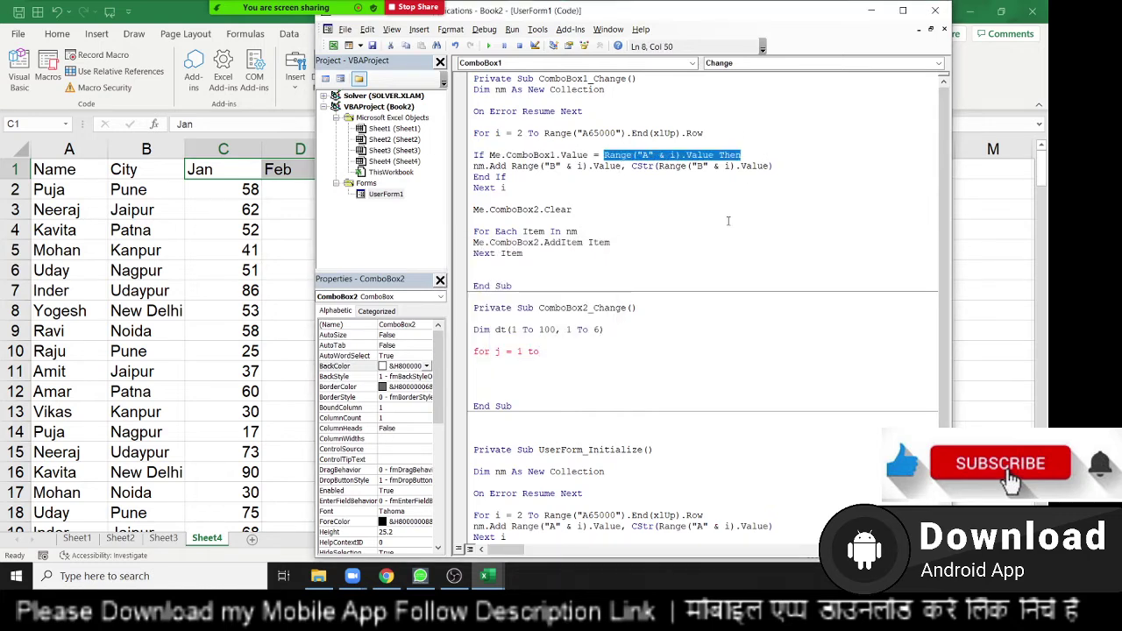
left_click(579, 355)
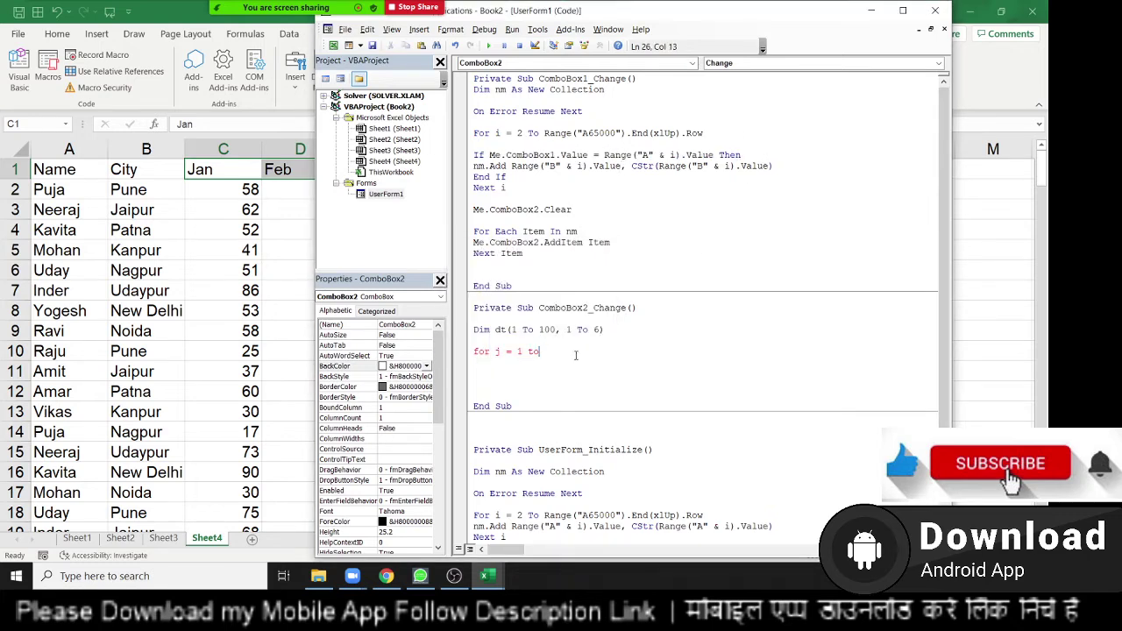
key("ctrl+v")
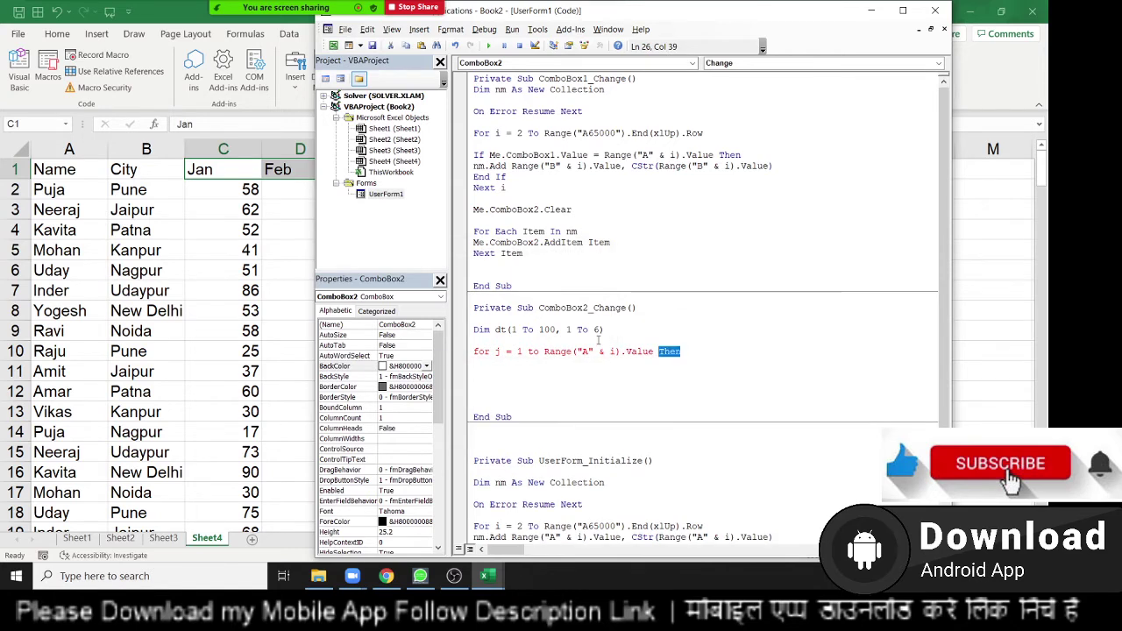
key("Down")
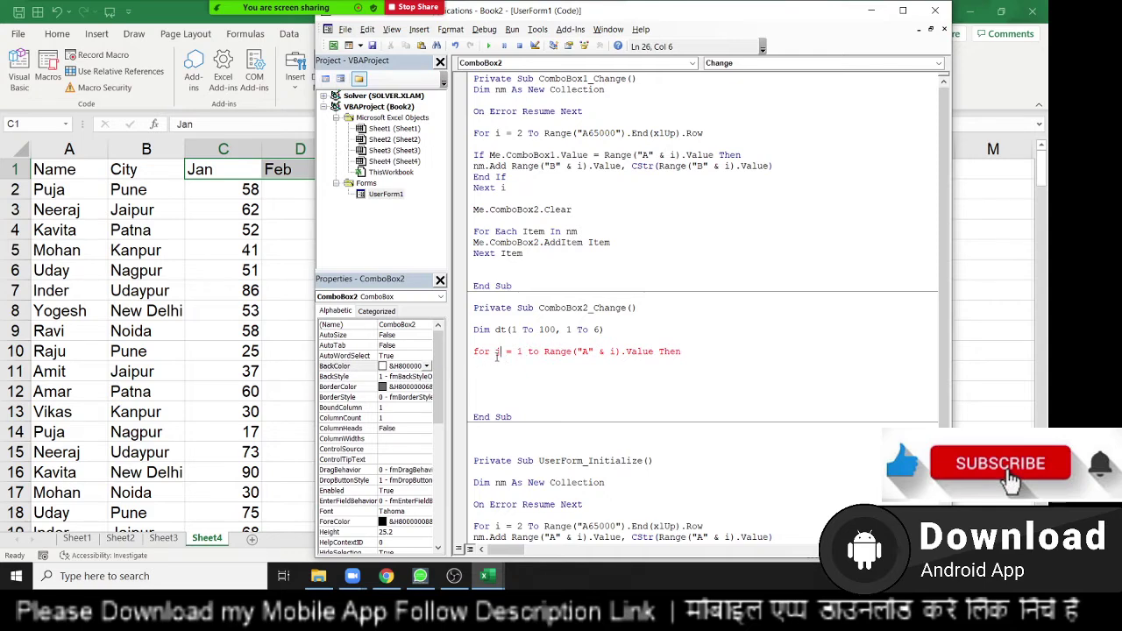
key("BackSpace")
type("i")
key("Up")
key("Return")
Step: Replace the pasted range with Range("A65000").End(xlUp).Row and delete the stray Then
left_click(653, 351)
type(".")
left_click_drag(543, 133, 703, 134)
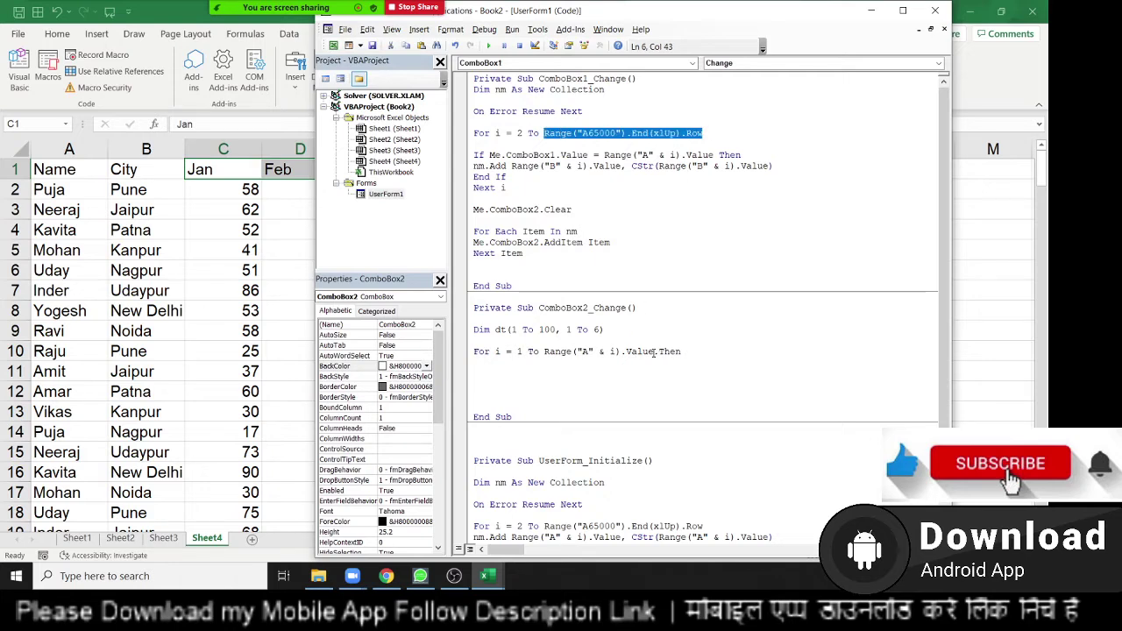
left_click_drag(657, 352, 542, 352)
type("Range(\"A65000\").End(xlUp).Row")
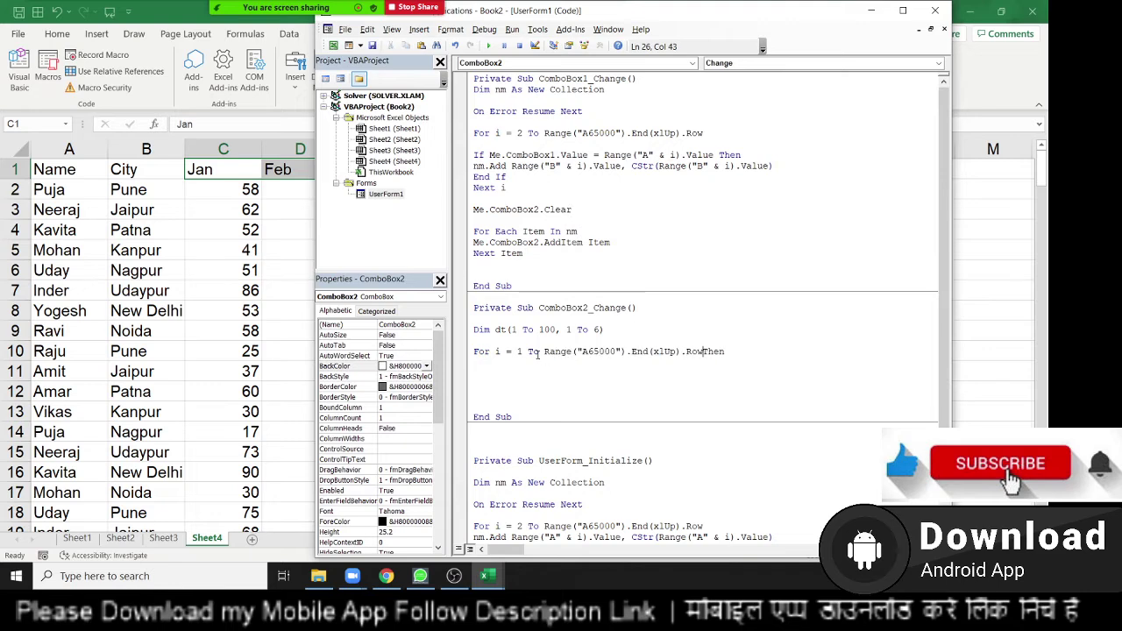
left_click(572, 375)
key("Return")
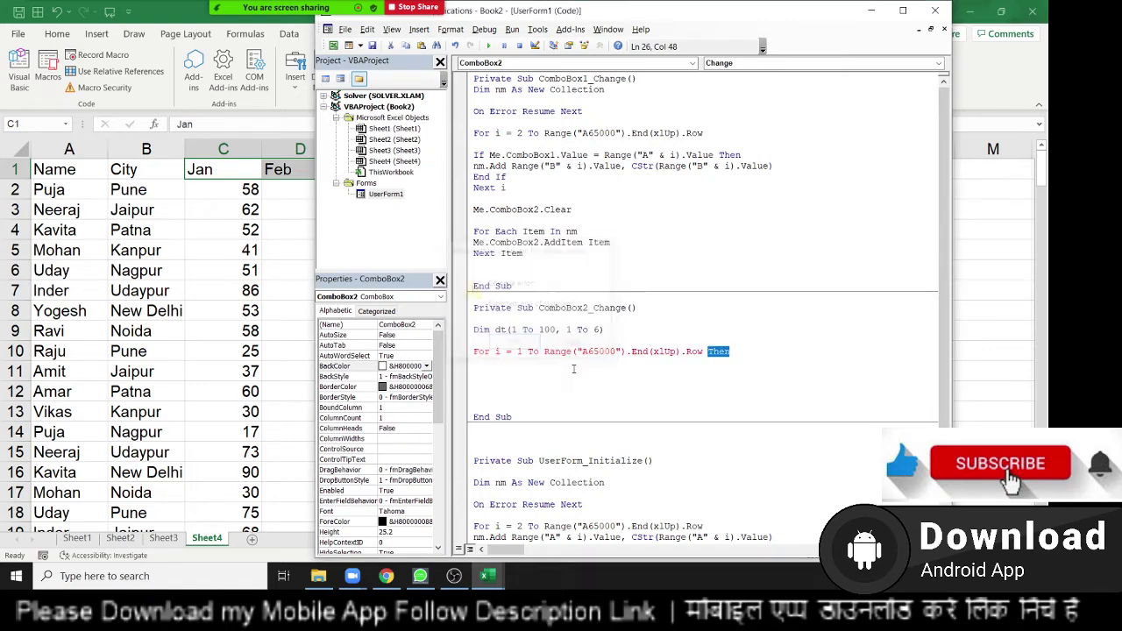
key("Delete")
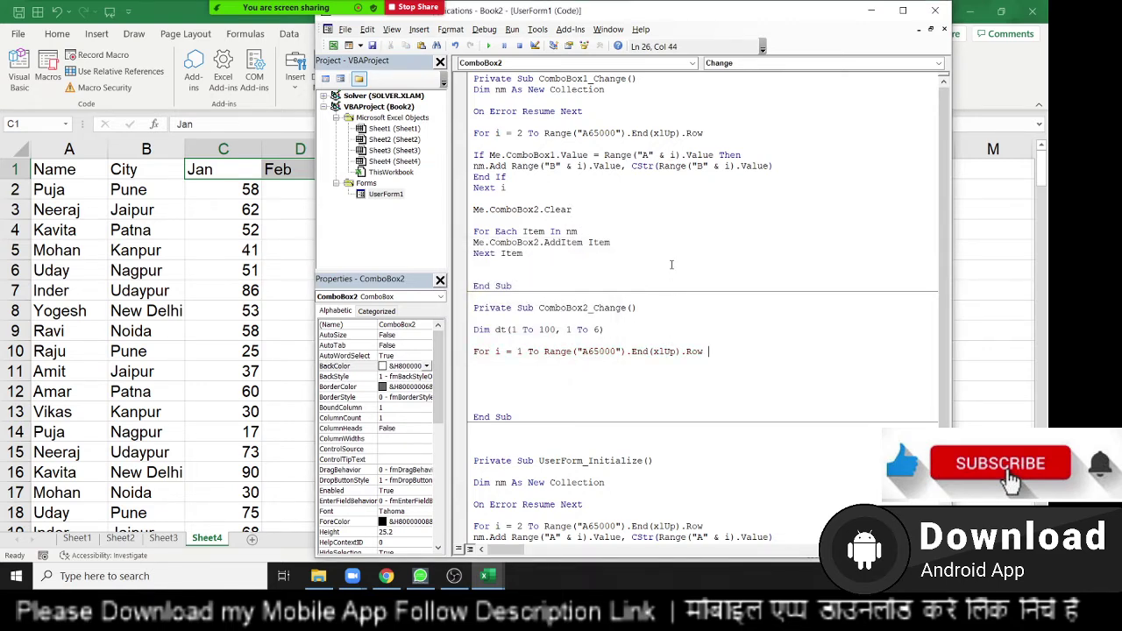
key("Return")
key("Return")
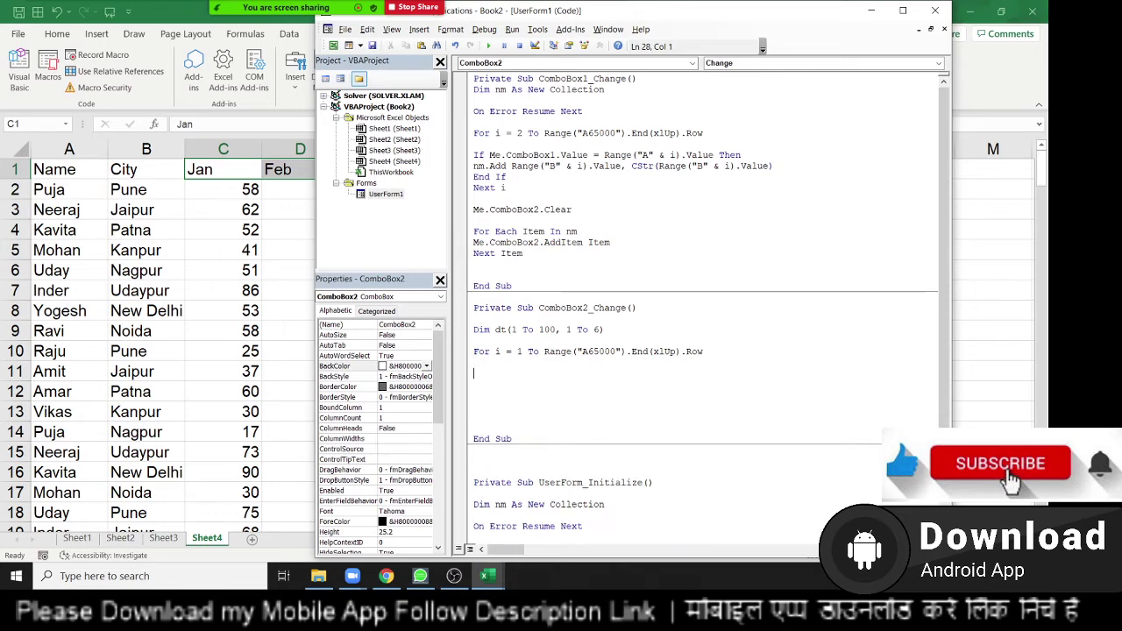
key("Return")
Step: Close the loop with Next i and open a blank line inside it
type("next")
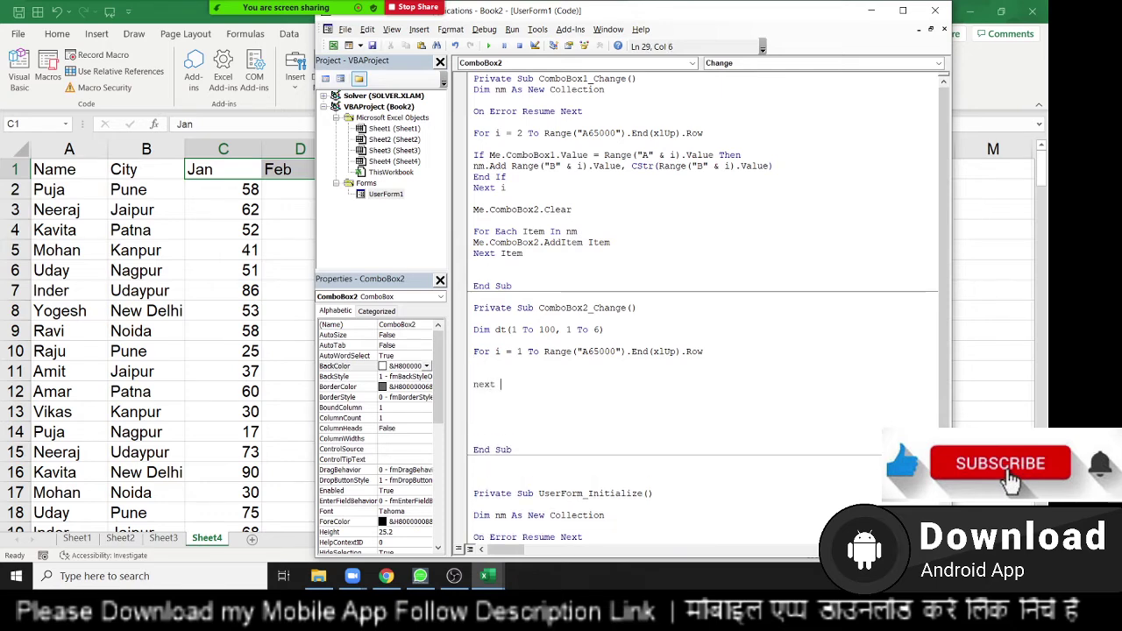
type("i")
key("Return")
key("Up")
key("Up")
key("Return")
key("Up")
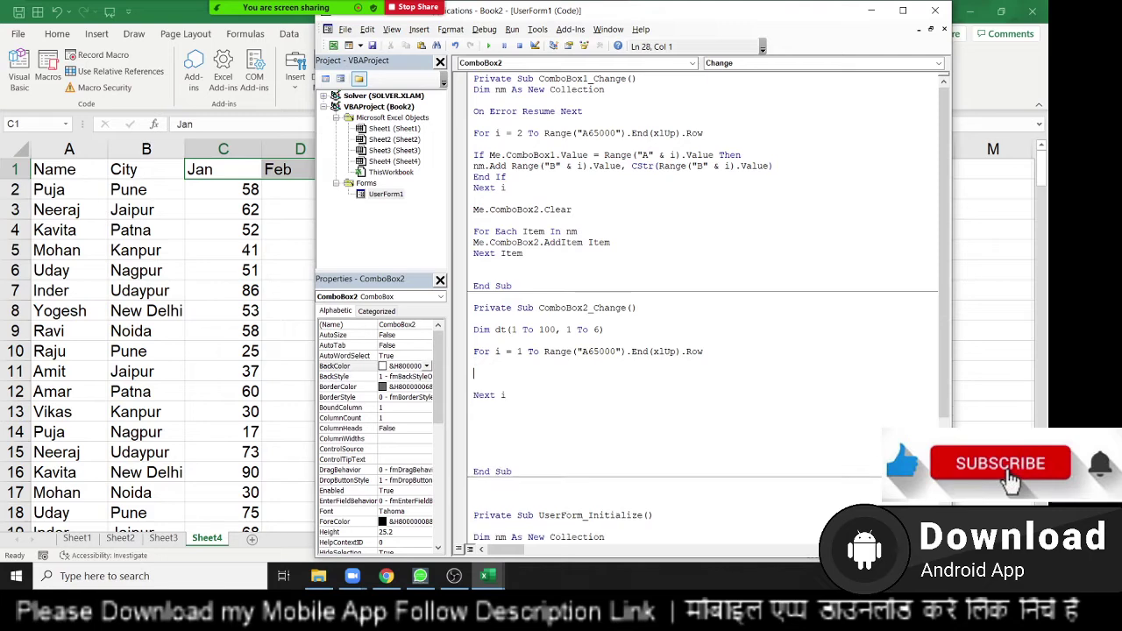
key("Return")
type("if")
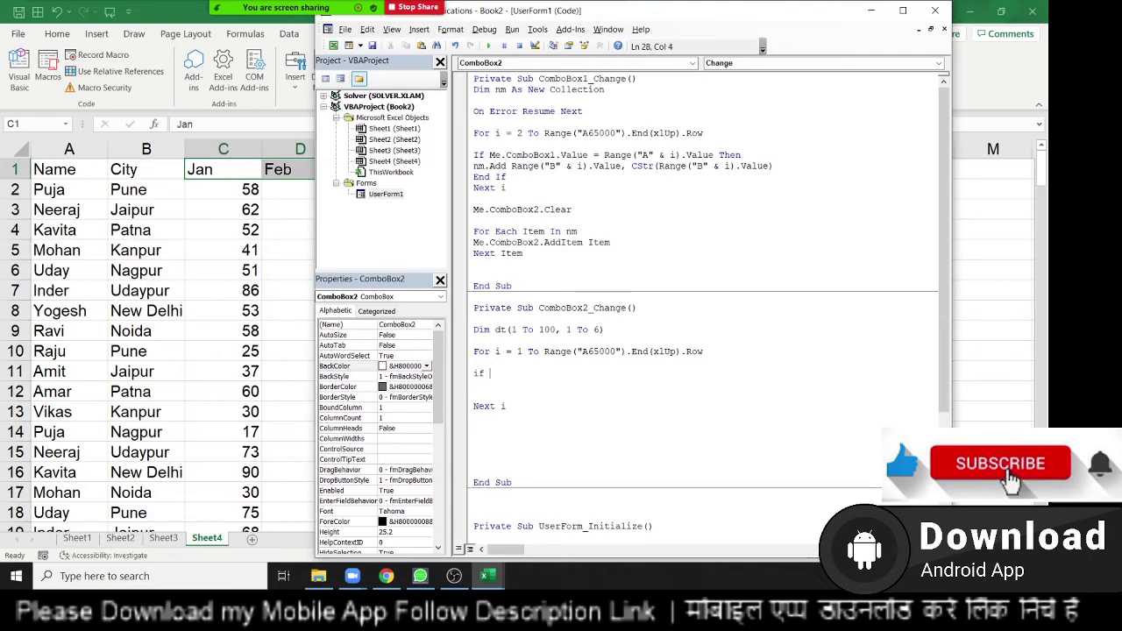
Step: Start the If line with Me.ComboBox1.Value = Range("A" & i).Value And
type("m")
type("e.")
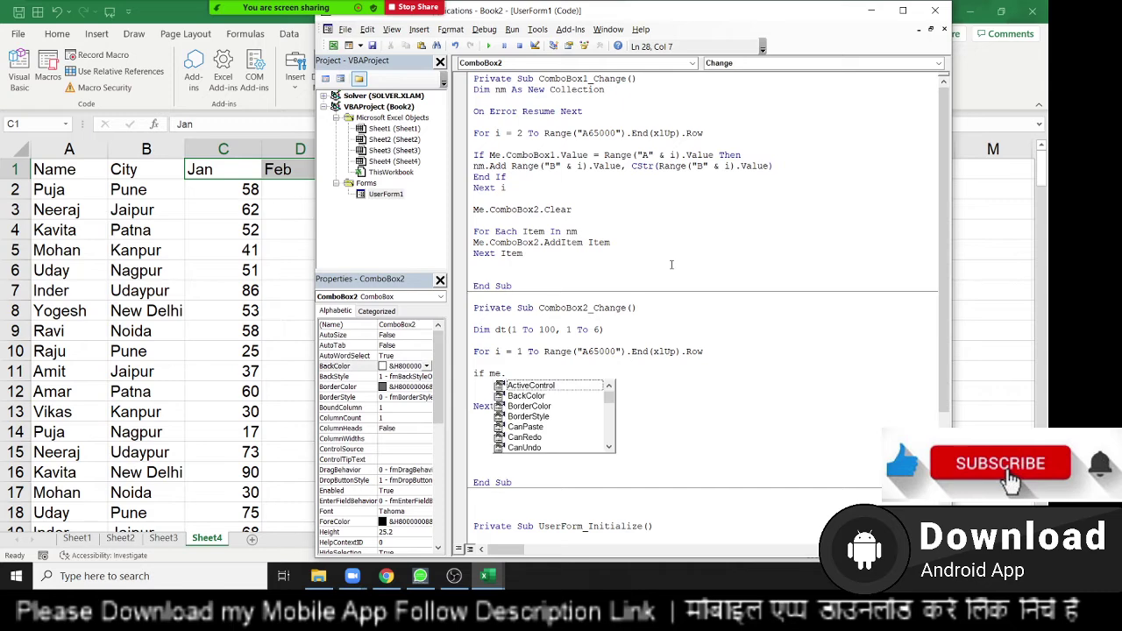
type("combo")
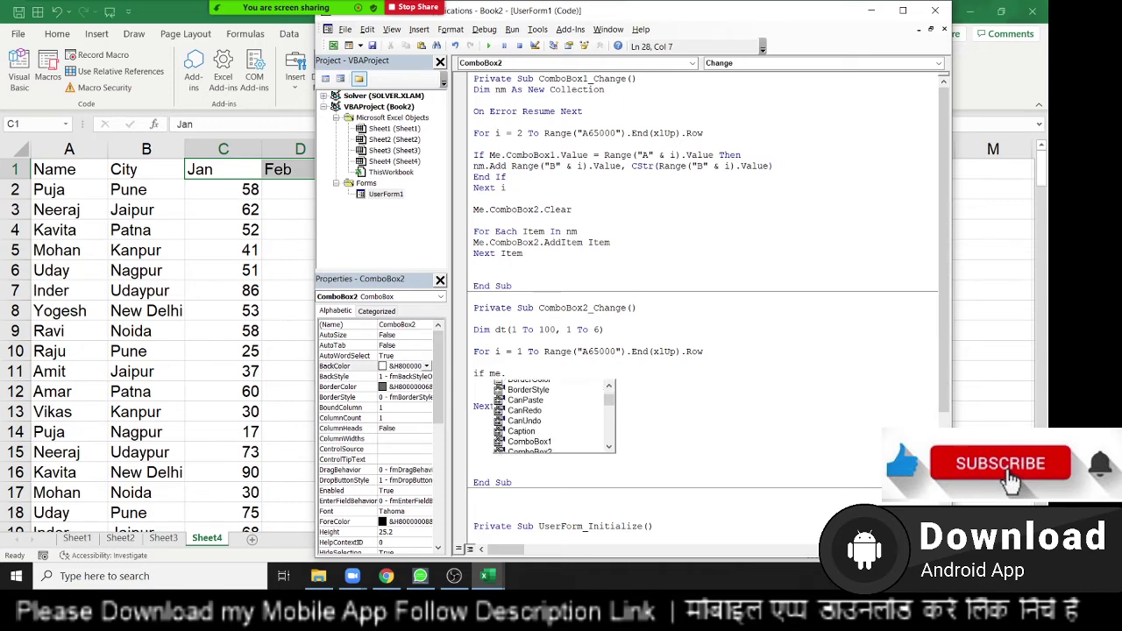
key("Tab")
type(".")
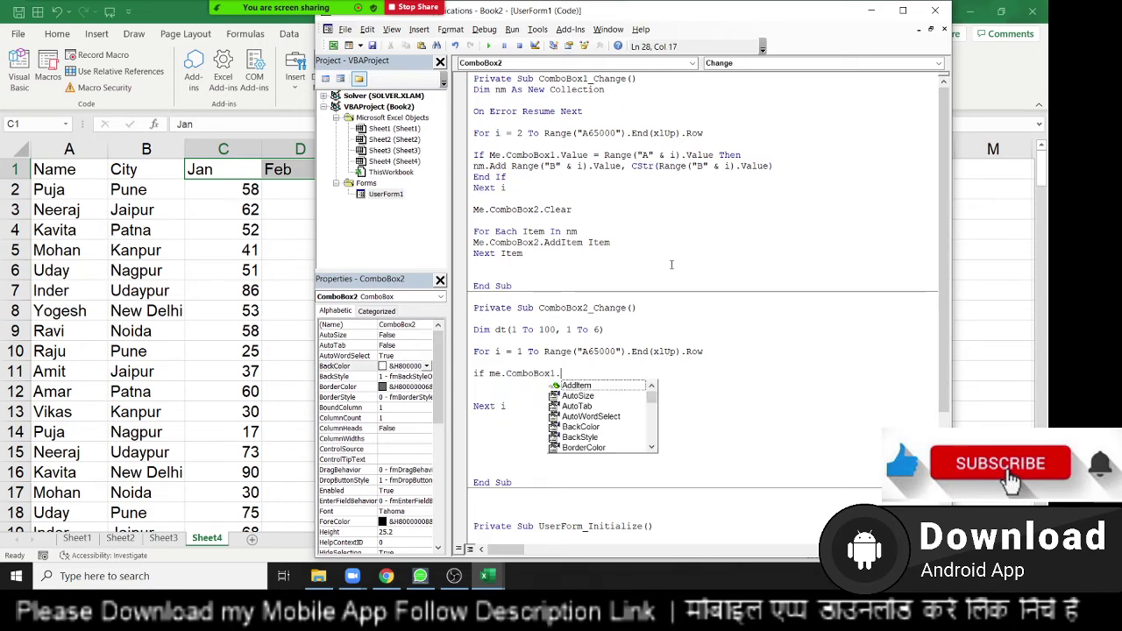
type("v")
key("Tab")
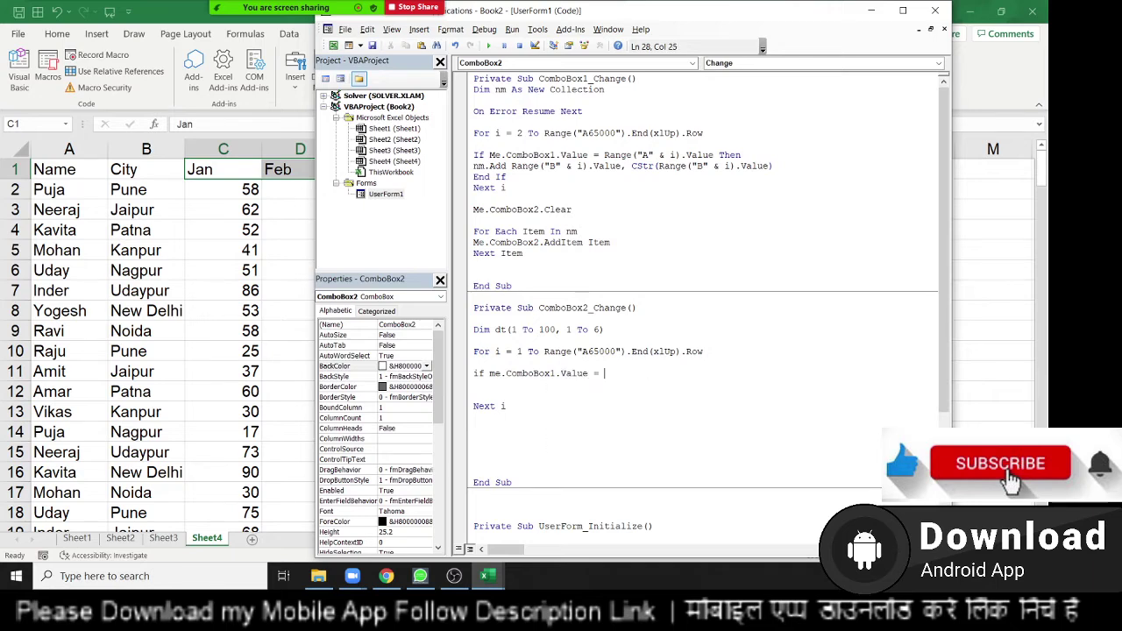
type("ra")
type("nge(")
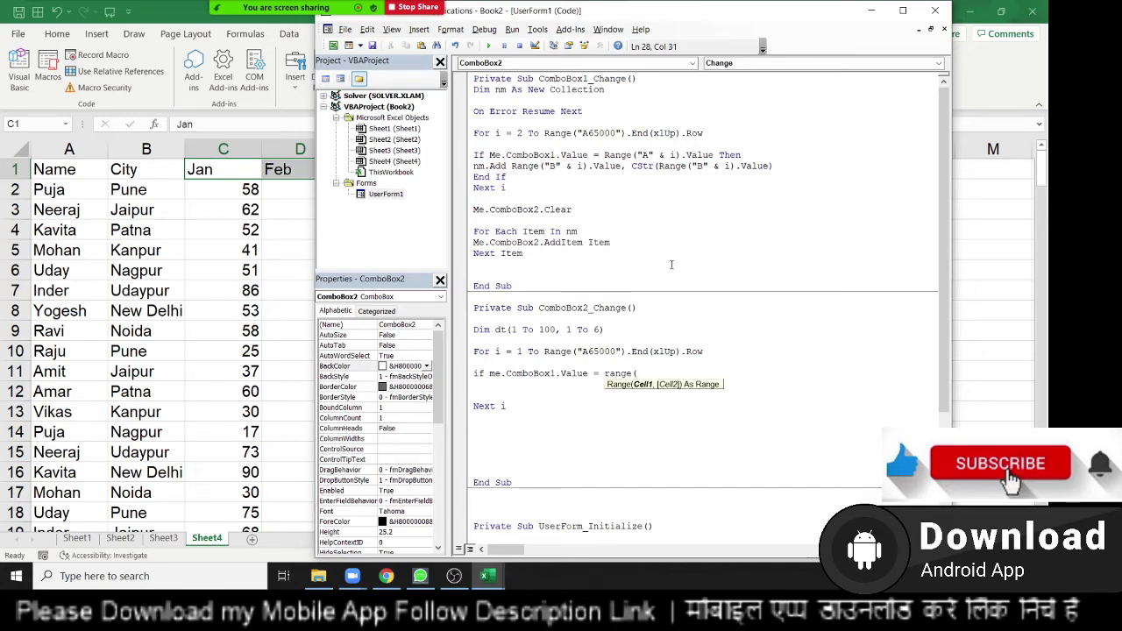
type("\"A\"")
type(" & i)")
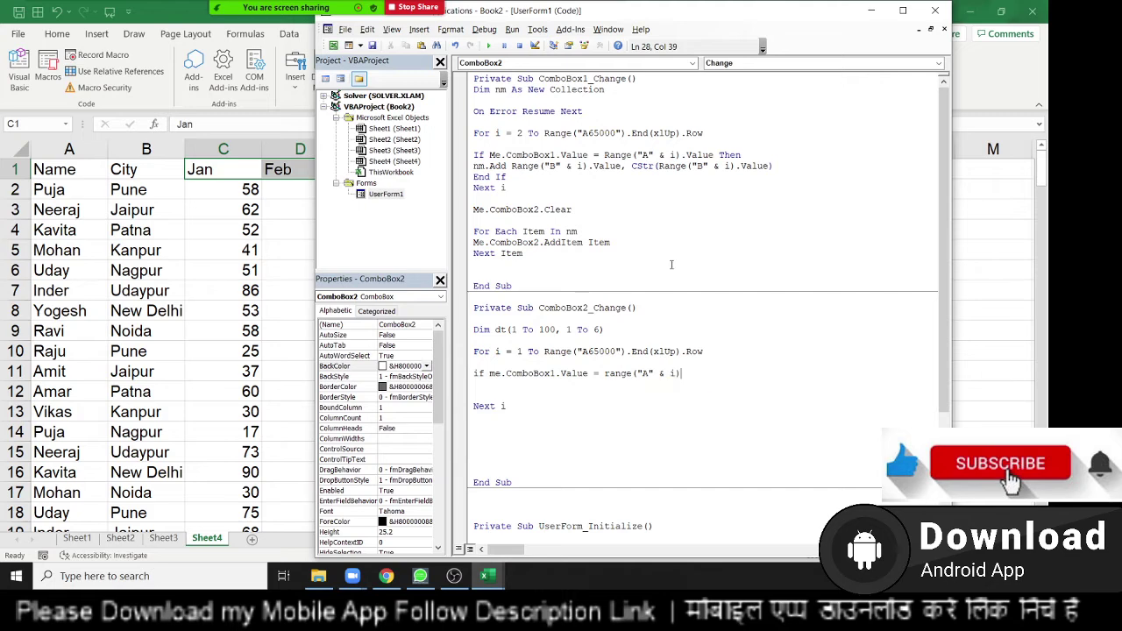
type(".va")
key("Tab")
type("and")
left_click(664, 386)
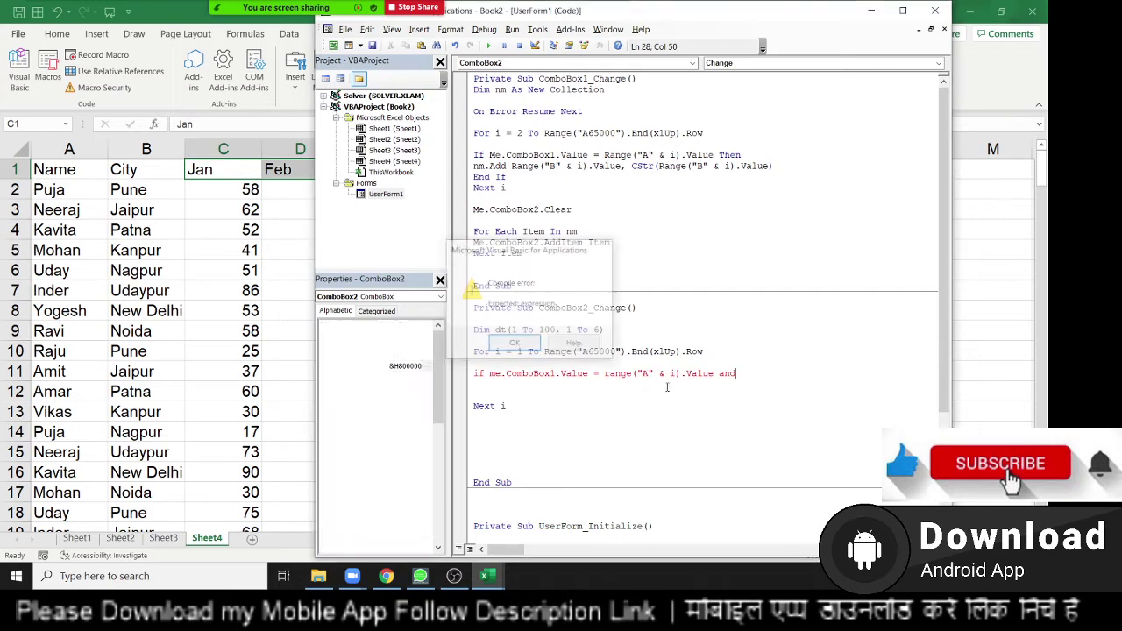
key("Return")
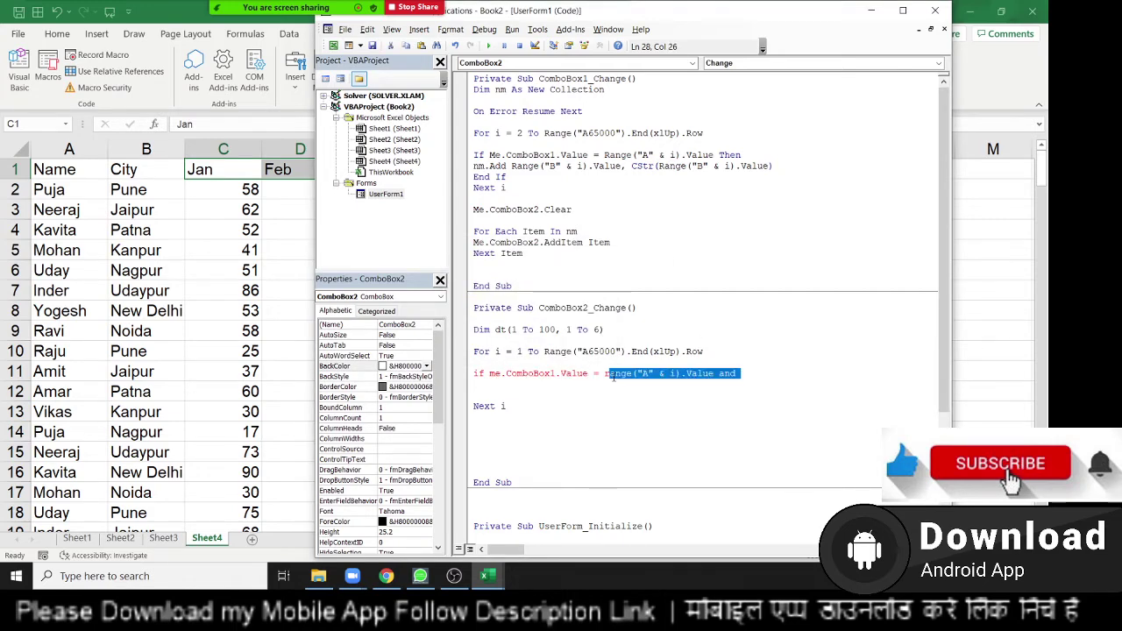
Step: Paste a copy of the first condition after And, switching it to ComboBox2
left_click(626, 406)
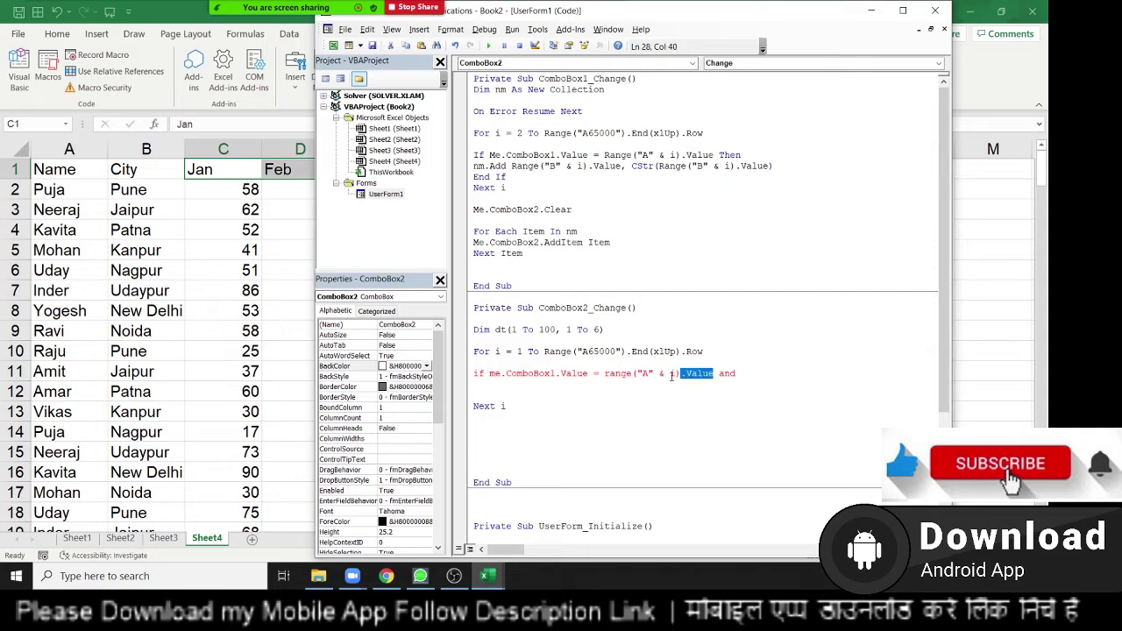
left_click_drag(714, 373, 492, 373)
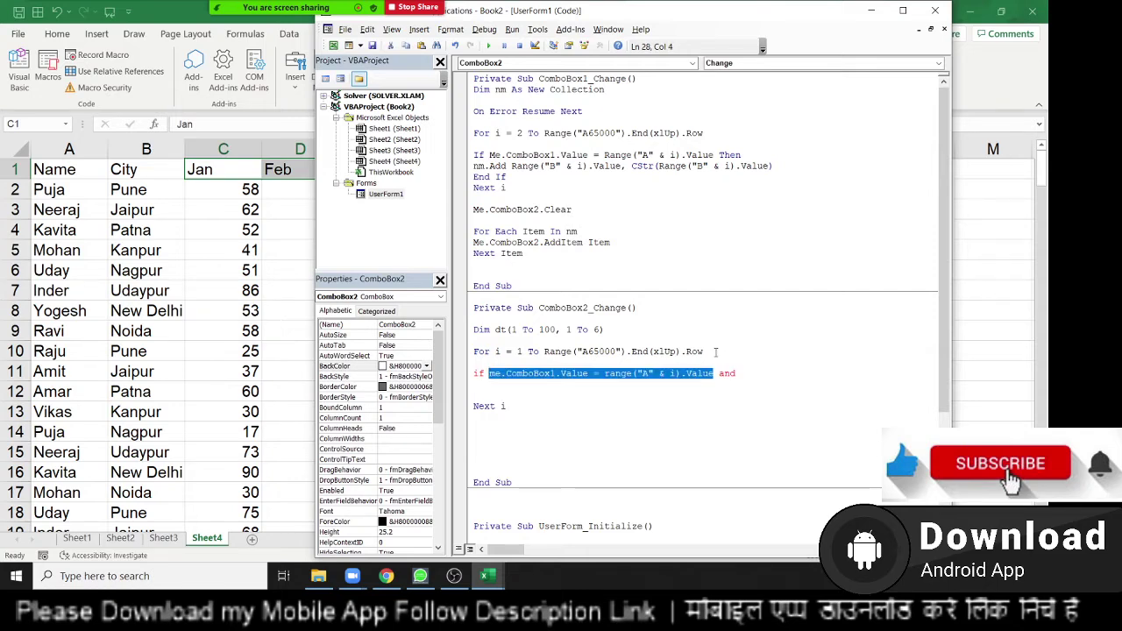
left_click(748, 371)
type("me.ComboBox1.Value = range(\"A\" & i).Value")
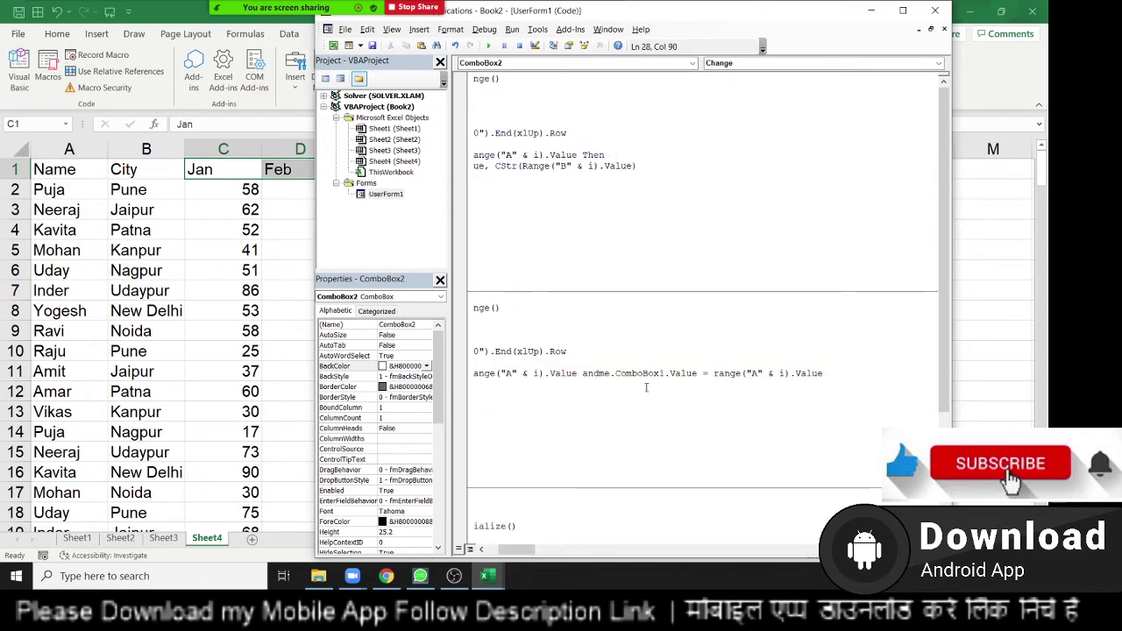
left_click(607, 374)
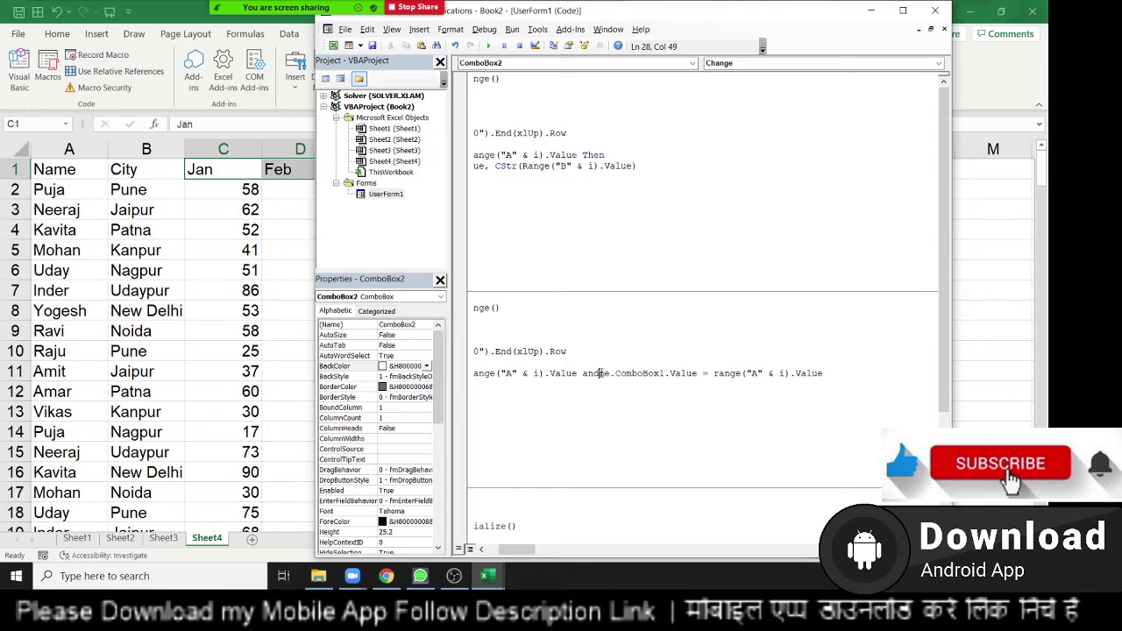
left_click(672, 373)
key("BackSpace")
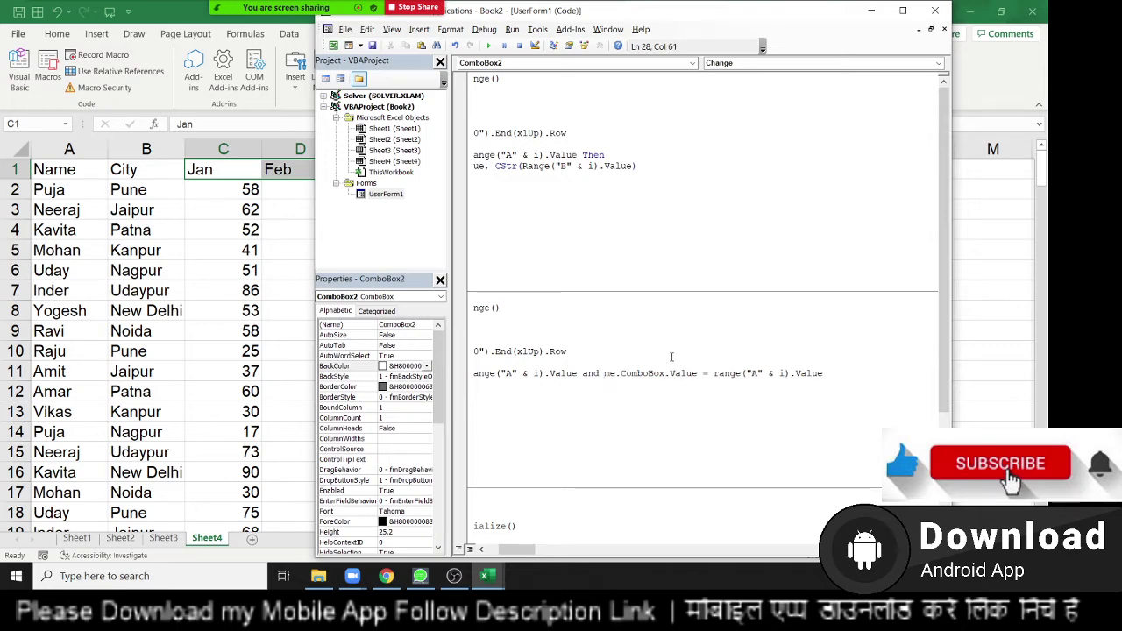
type("2")
Step: Point the second condition at column B and end the If line with Then
left_click(763, 373)
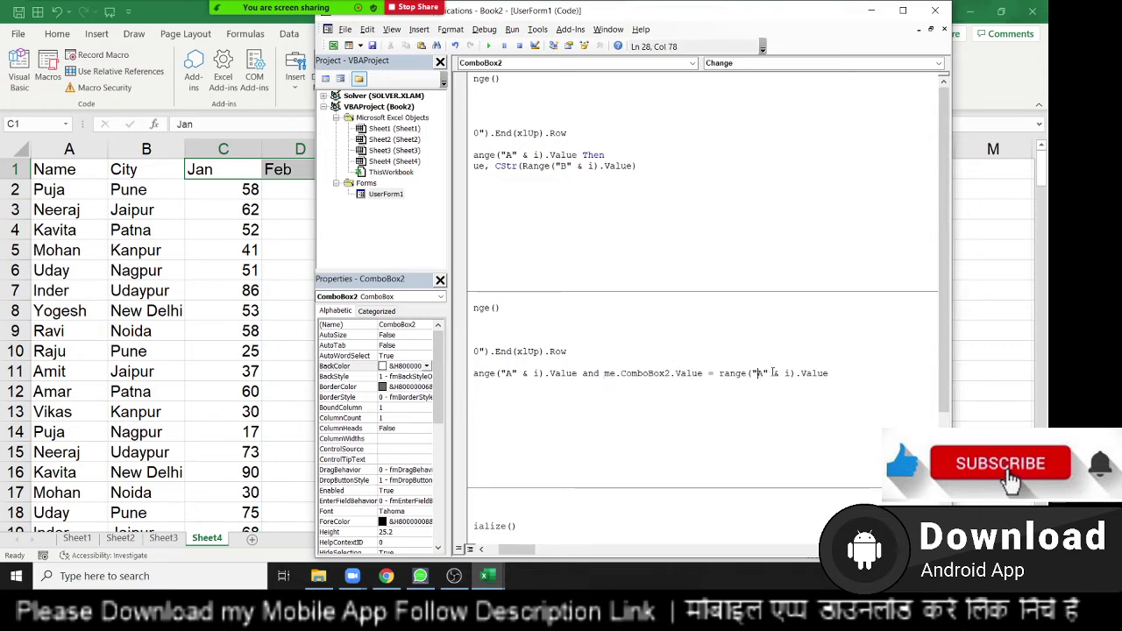
key("BackSpace")
type("B")
left_click(806, 350)
key("Return")
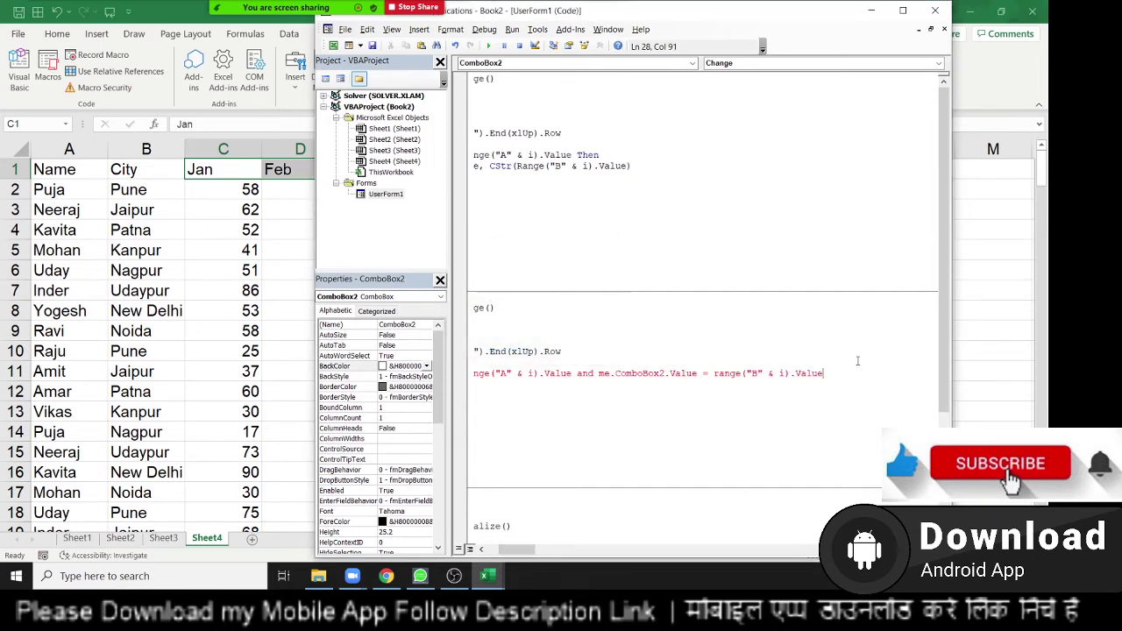
type("Then")
key("Return")
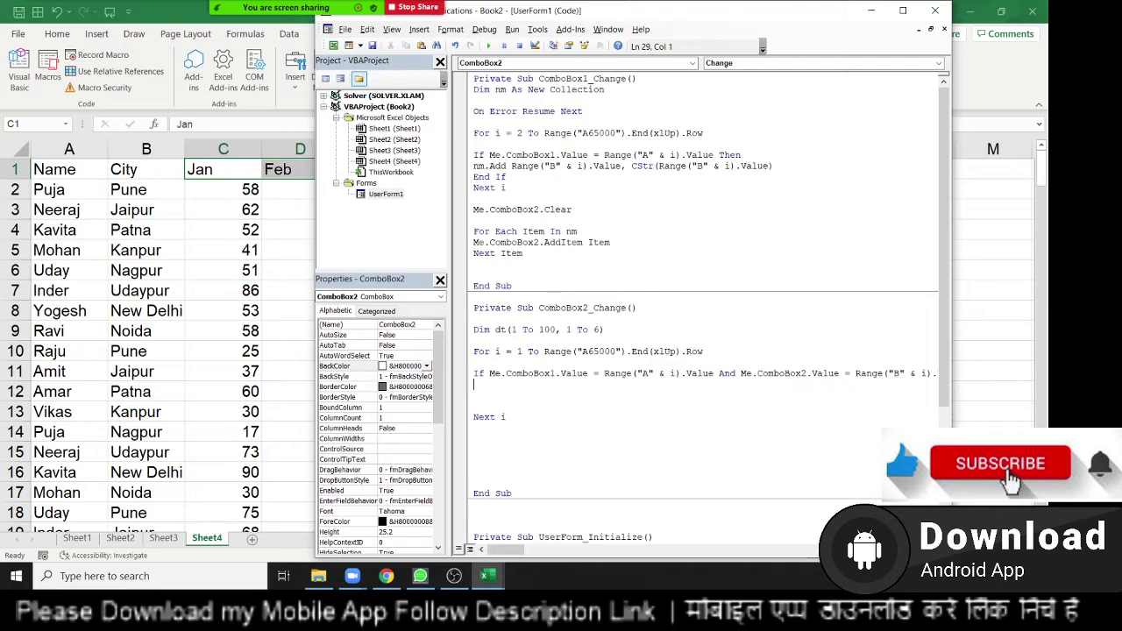
key("Return")
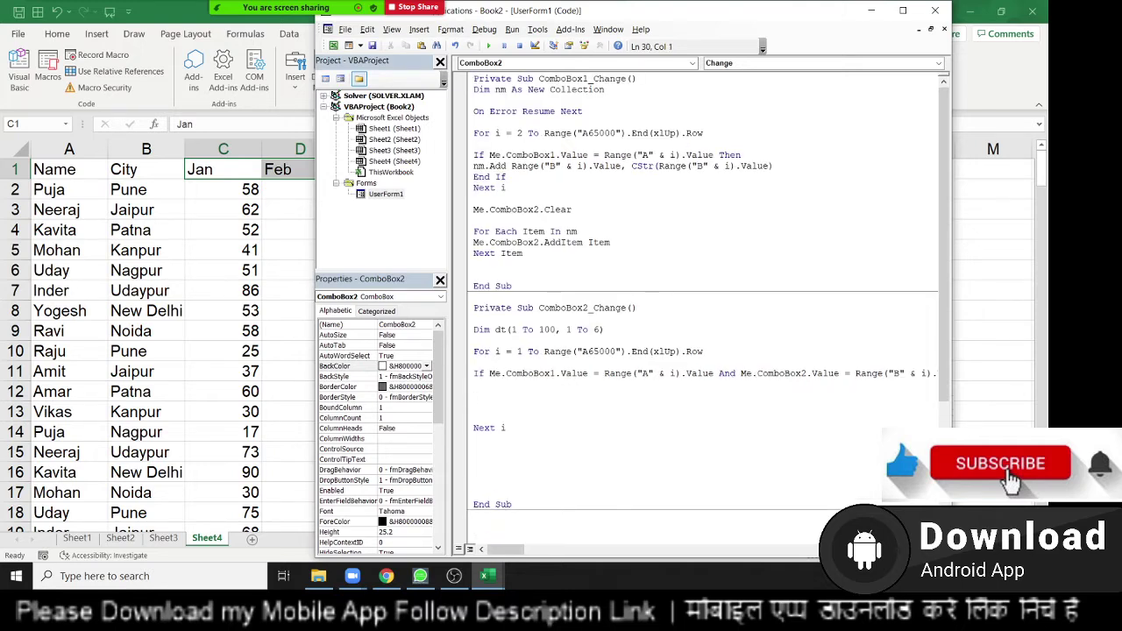
Step: Write the assignment dt(r, c) = Cells(i, c).Value inside the If block
key("Down")
type("t(")
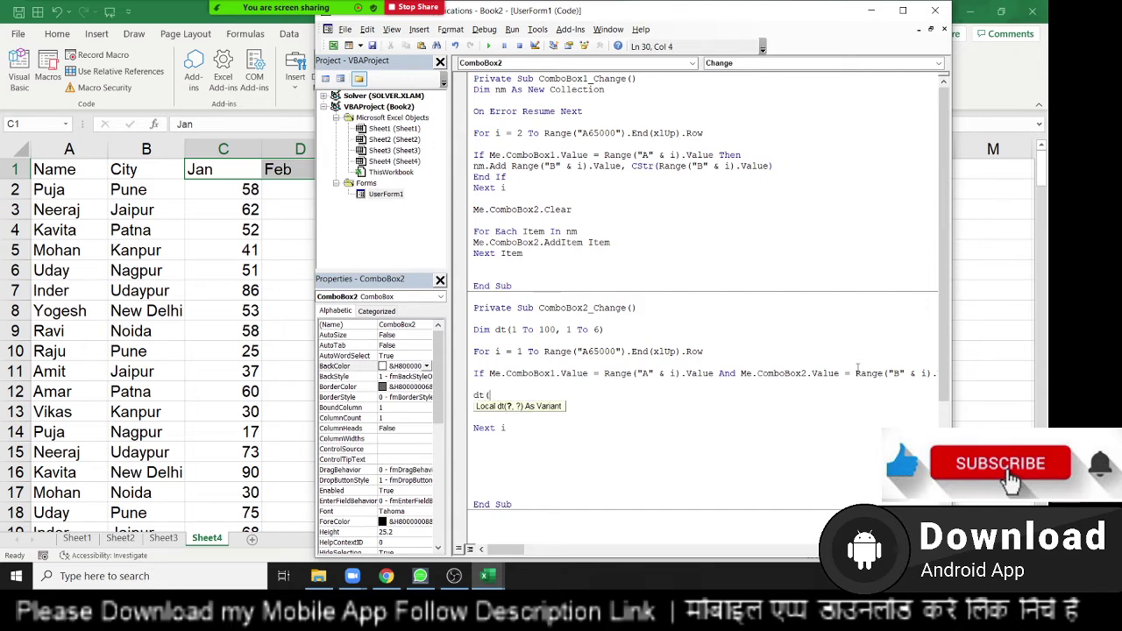
type("r,c")
type(")=")
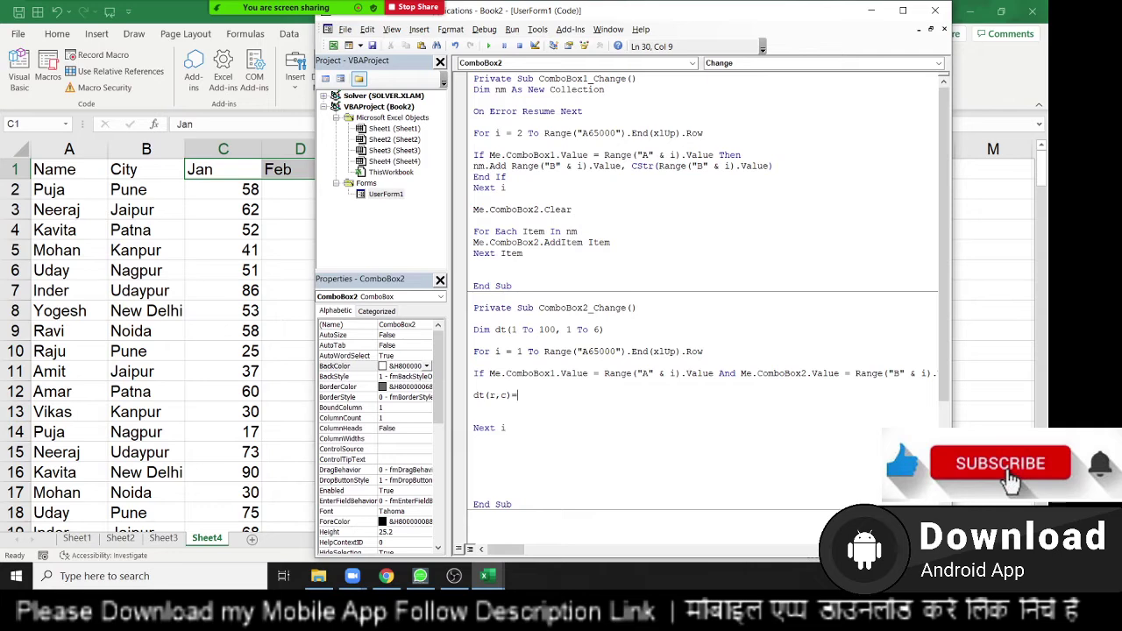
type("r")
type("ange(")
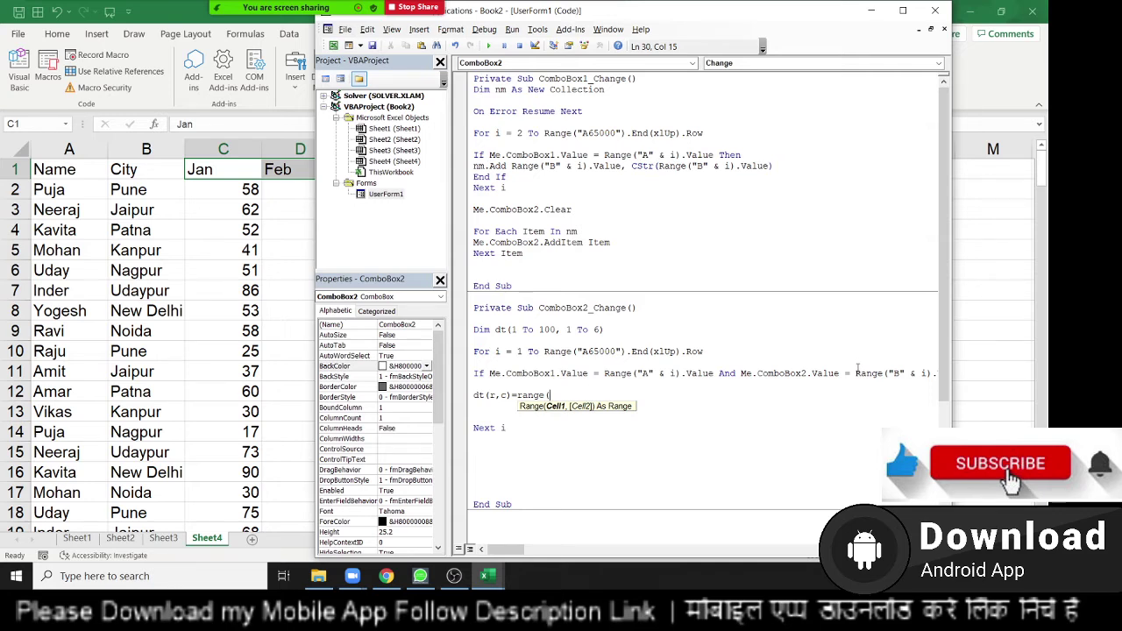
key("BackSpace")
key("BackSpace")
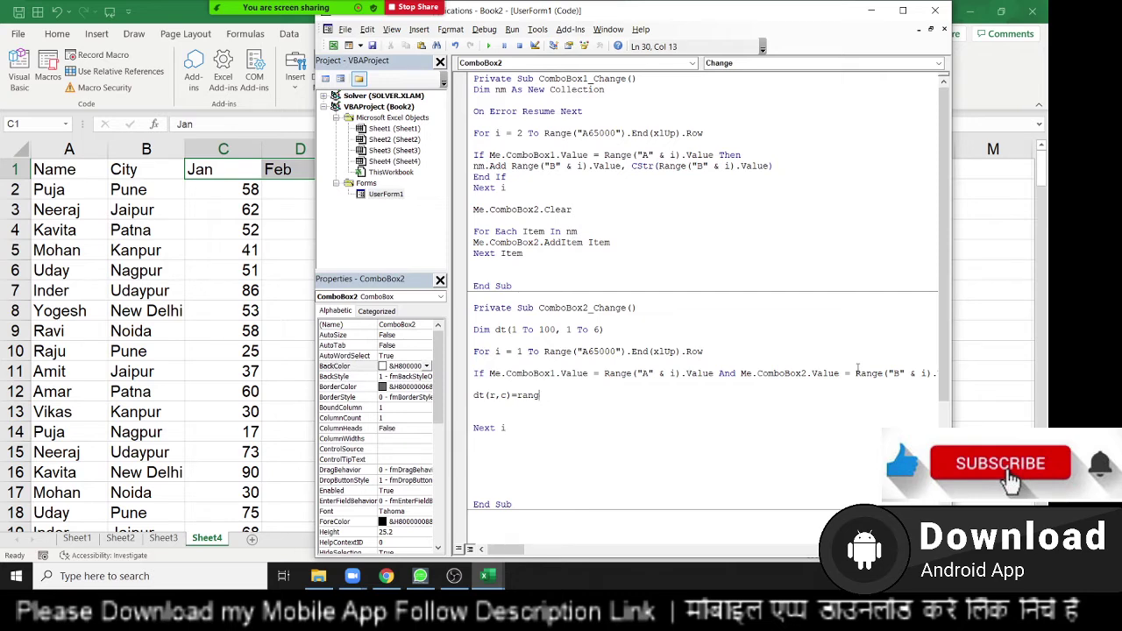
key("BackSpace")
key("BackSpace")
key("BackSpace")
key("BackSpace")
type("cells")
type("(r,")
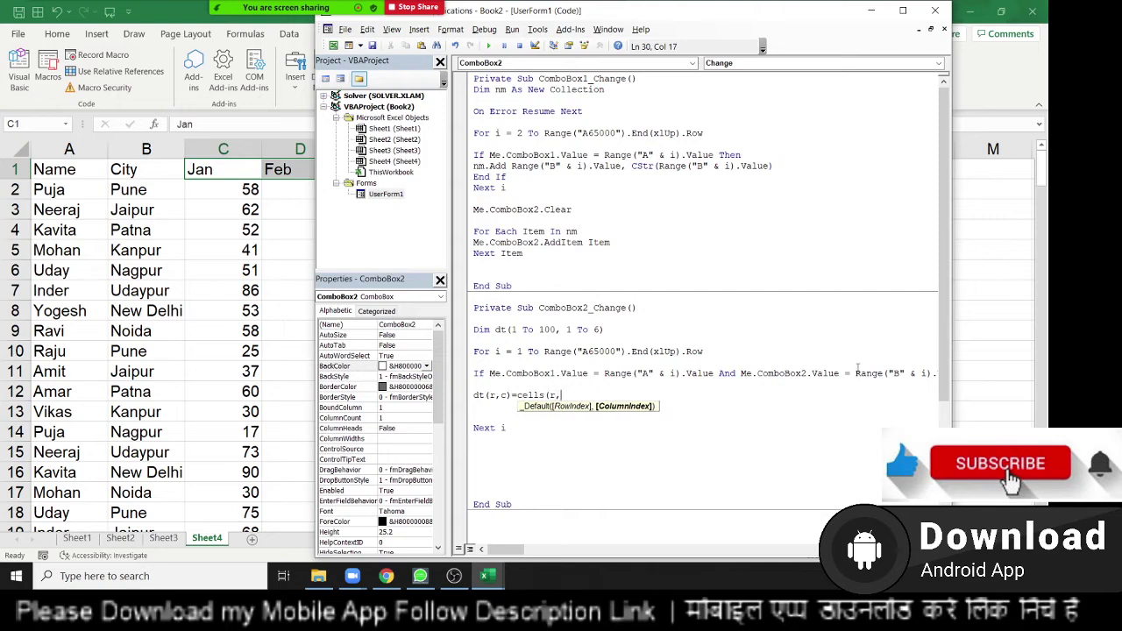
type("c")
key("BackSpace")
key("BackSpace")
key("BackSpace")
type("i")
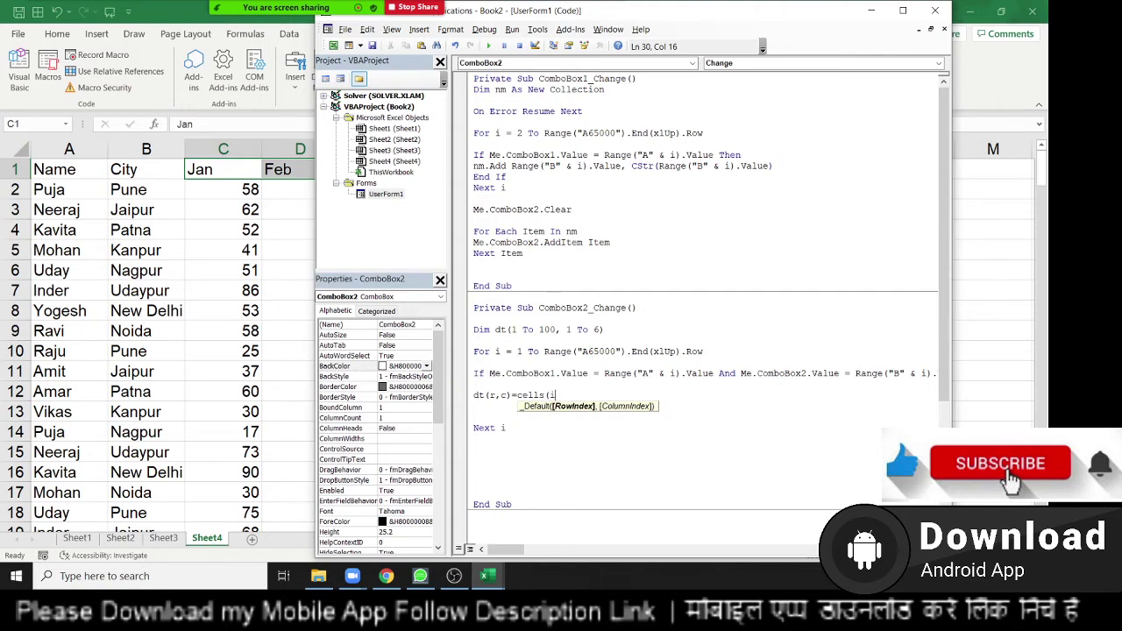
type(",c")
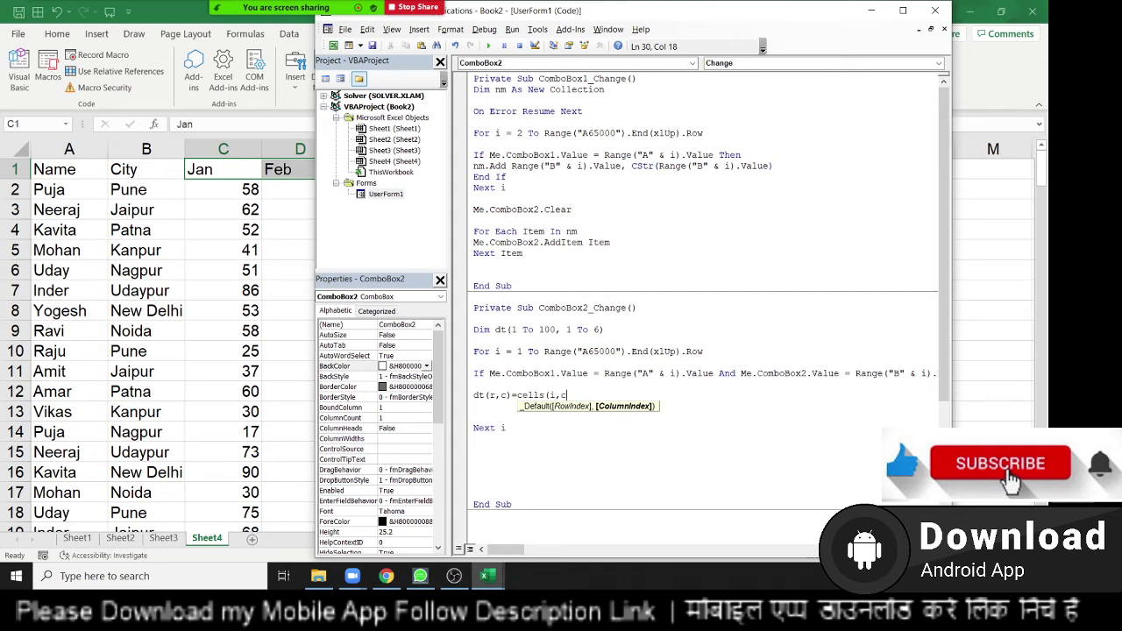
type(")")
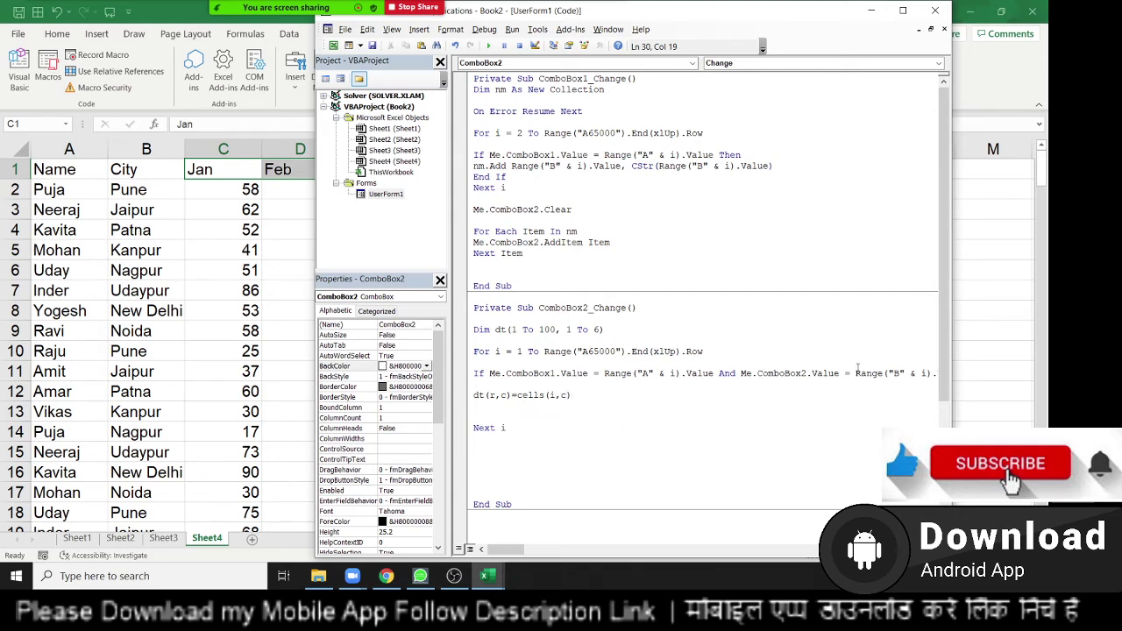
type(".value")
key("Up")
key("Return")
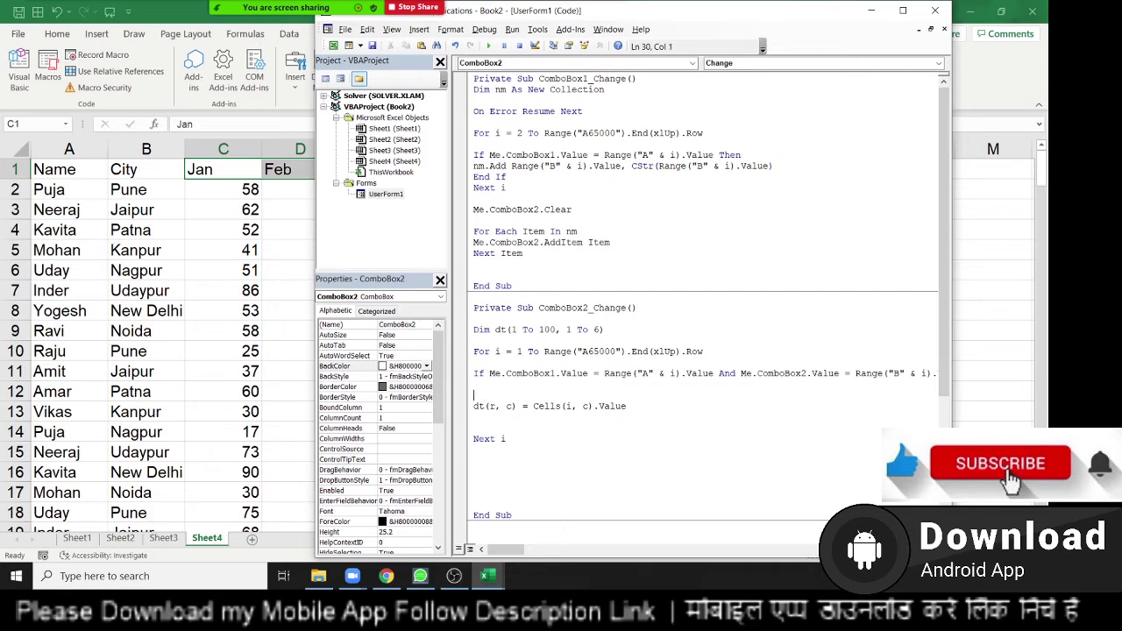
Step: Add r = r + 1 and wrap the assignment in For c = 1 To 6 … Next c
left_click(475, 384)
type("=r")
type("+1")
left_click(474, 394)
type("fo")
type("r c")
type("= ")
type("1 ")
type("to 6")
left_click(474, 417)
type("next ")
type("c")
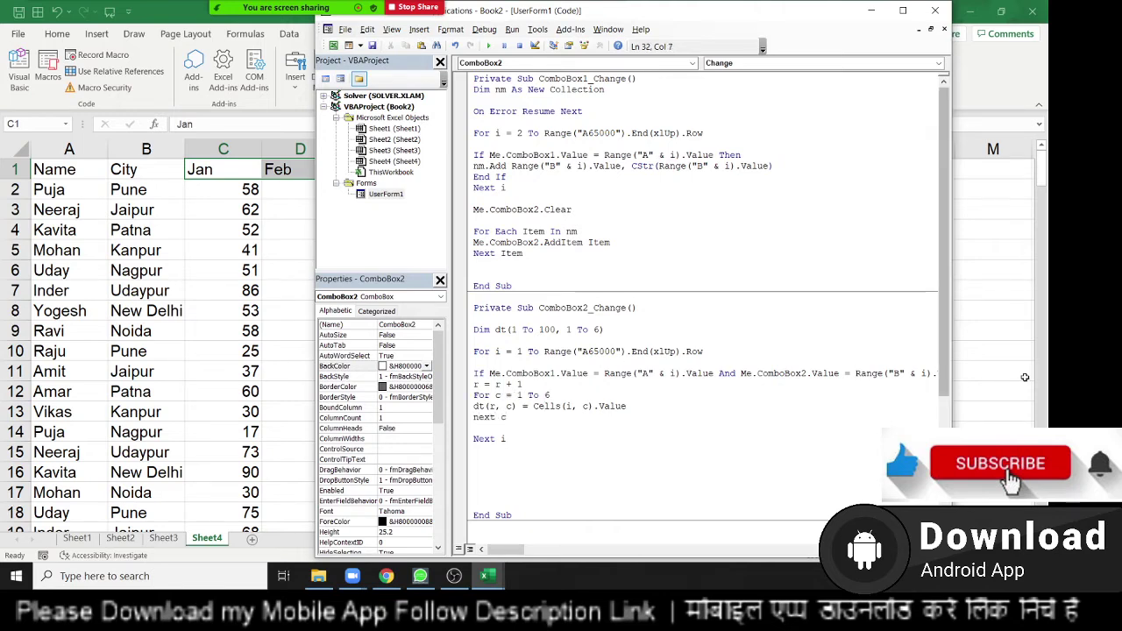
key("Return")
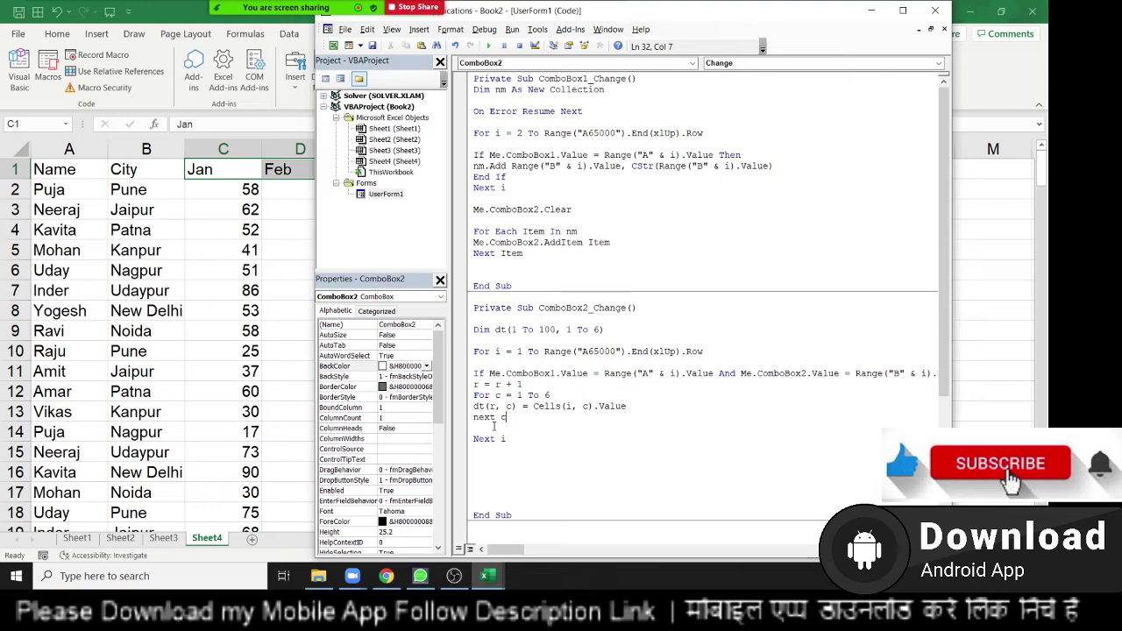
double_click(509, 407)
scroll(515, 421, "down", 3)
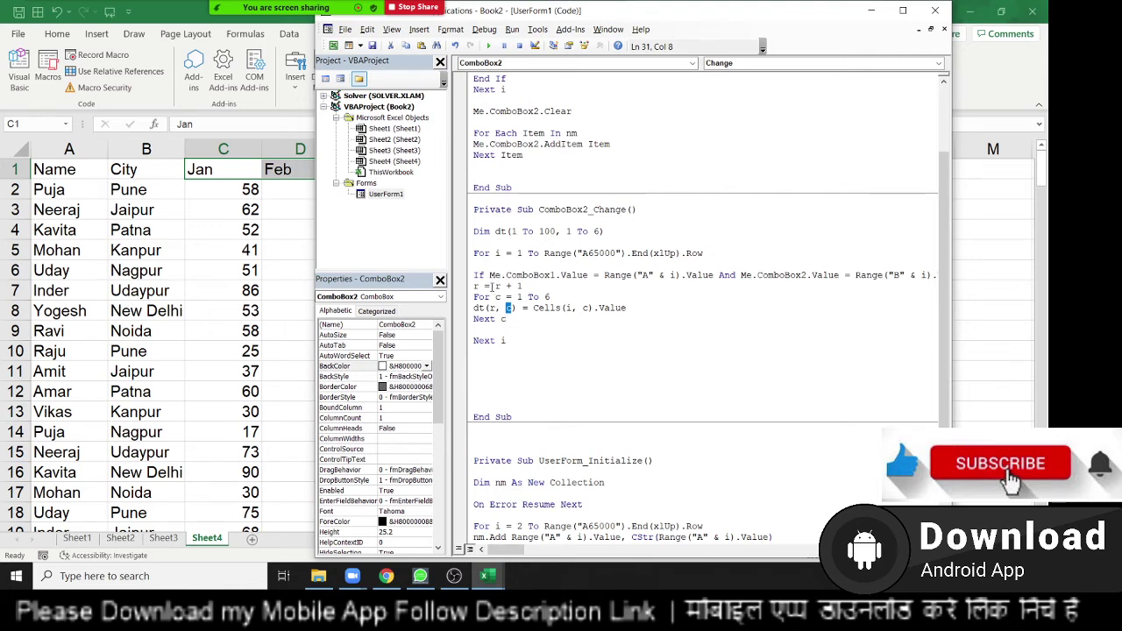
Step: Add Me.ListBox1.List = dt after Next i and run the form
left_click(485, 308)
left_click(488, 365)
type("m")
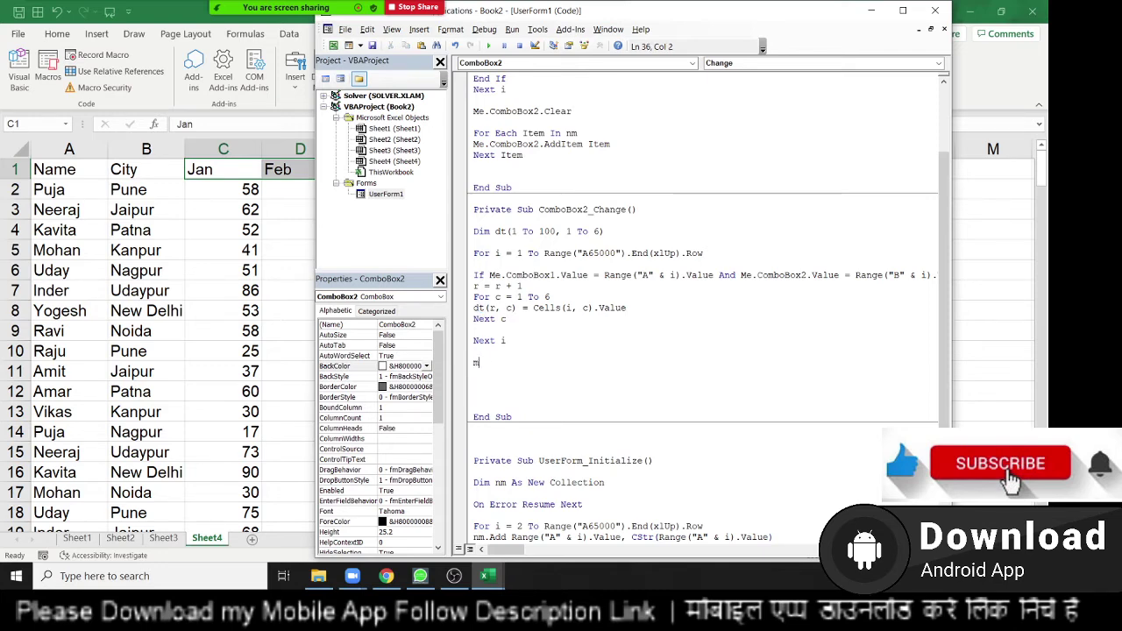
type("e.list")
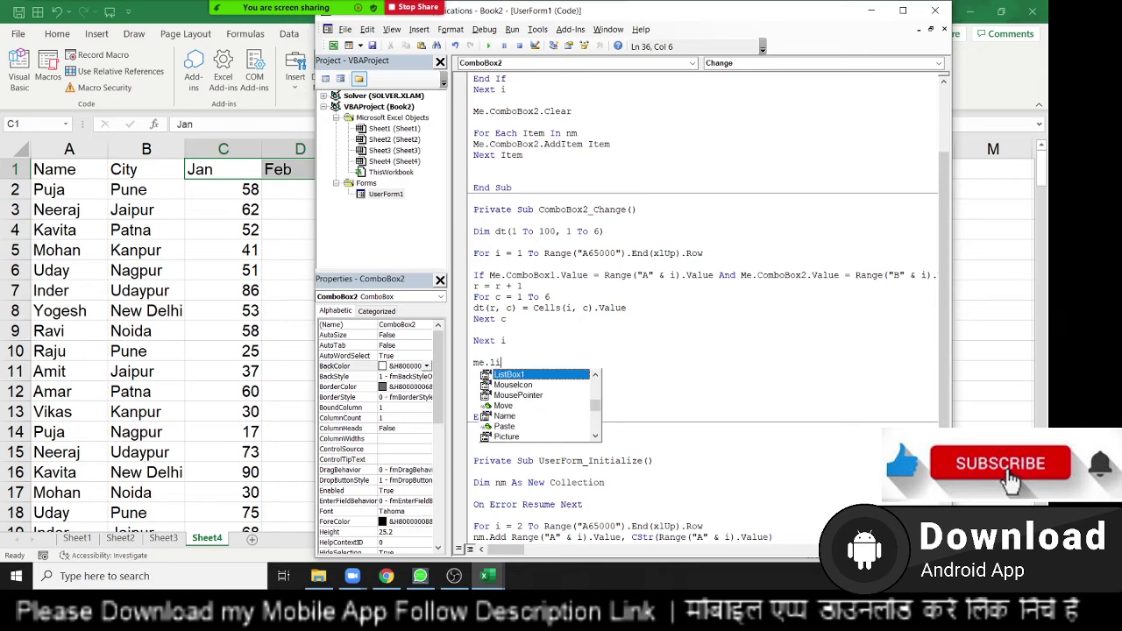
key("Tab")
type(".list")
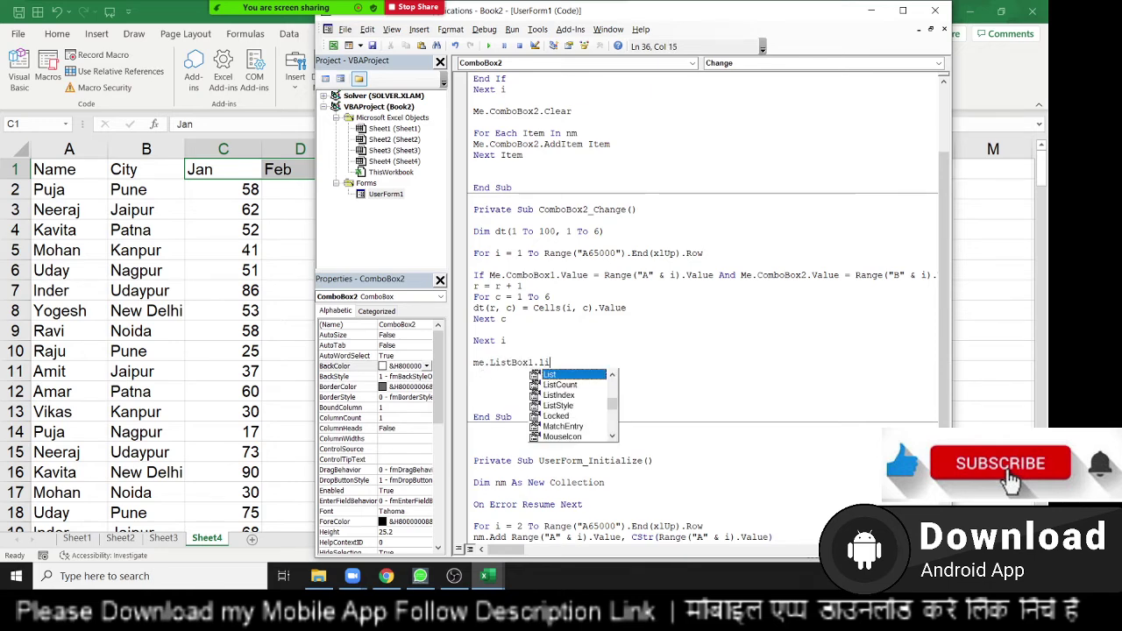
key("Tab")
type("=d")
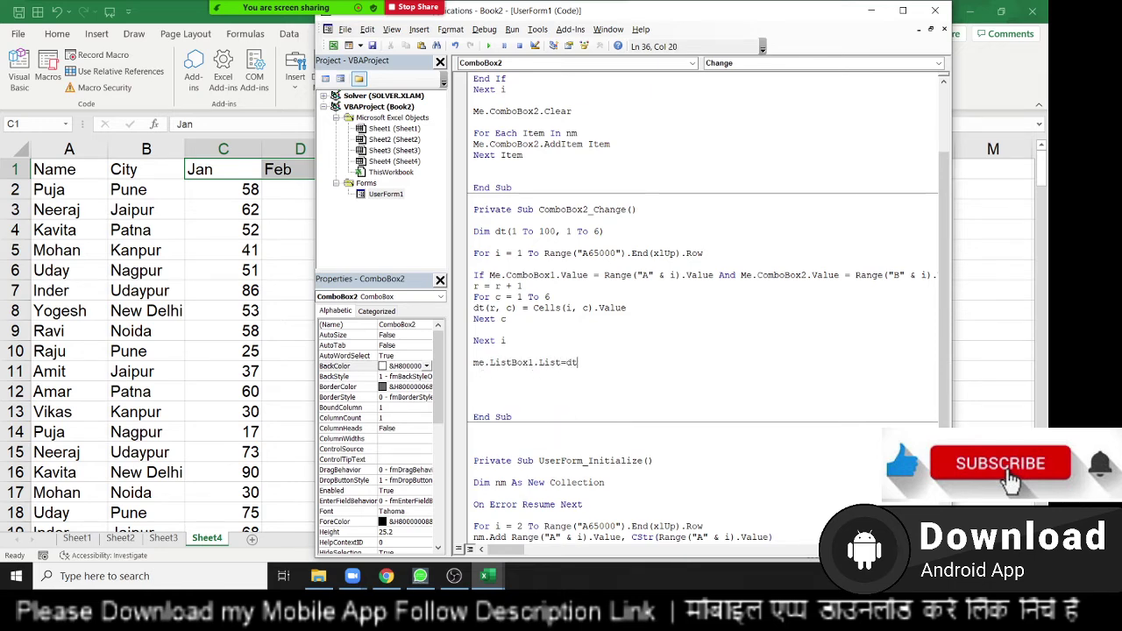
type("t")
left_click(523, 385)
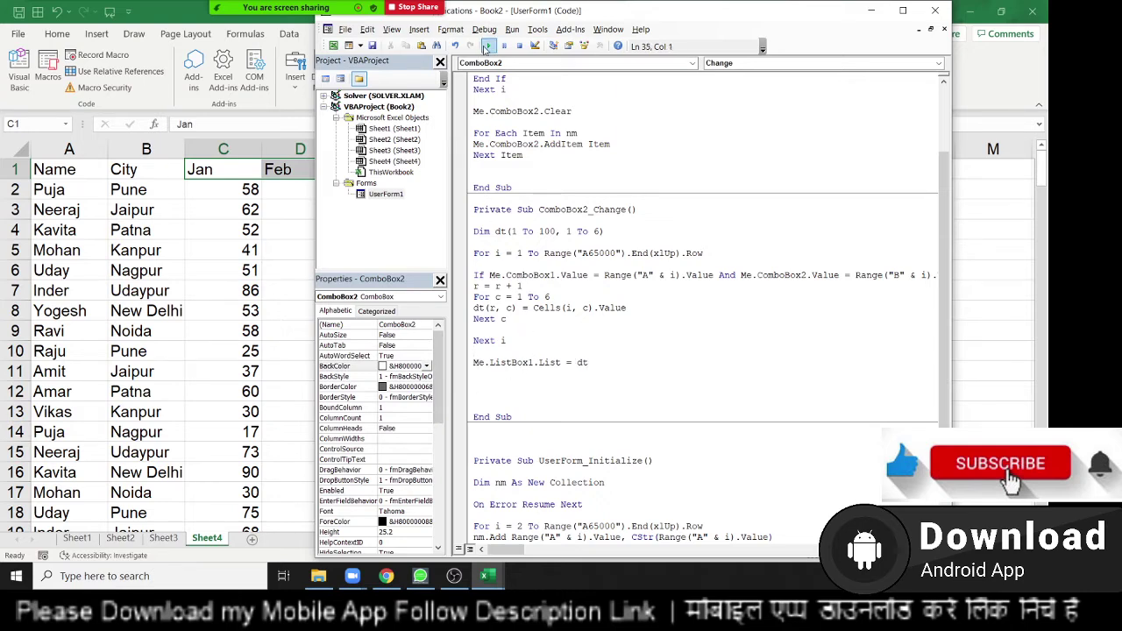
left_click(488, 45)
Step: Pick Puja and Pune in the running form and dismiss the Next without For error
left_click(433, 166)
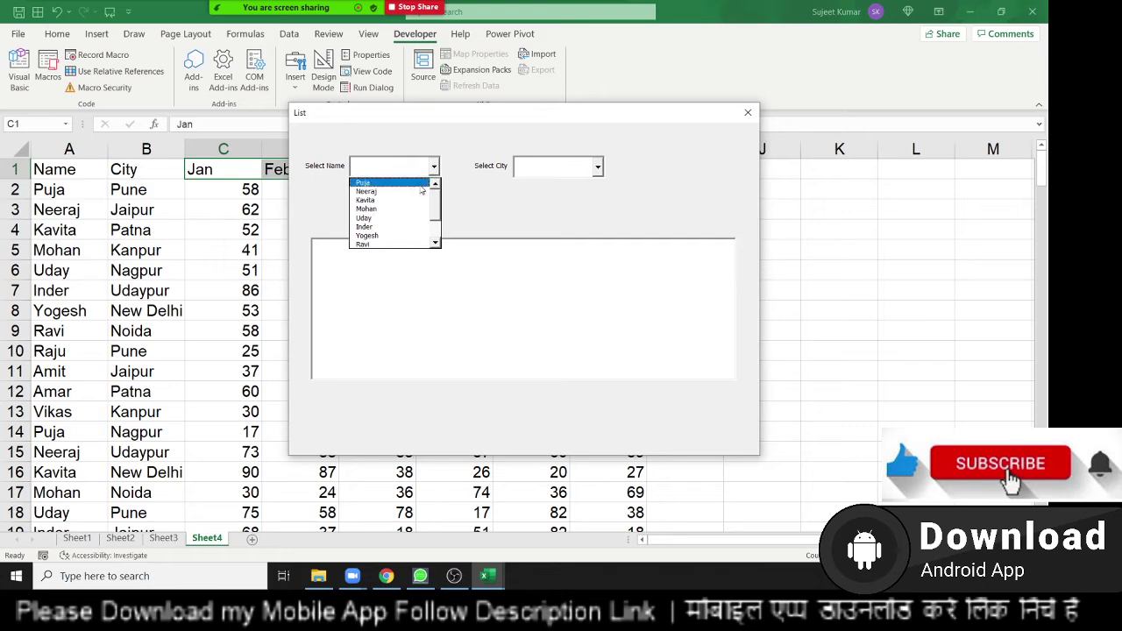
left_click(419, 186)
left_click(598, 167)
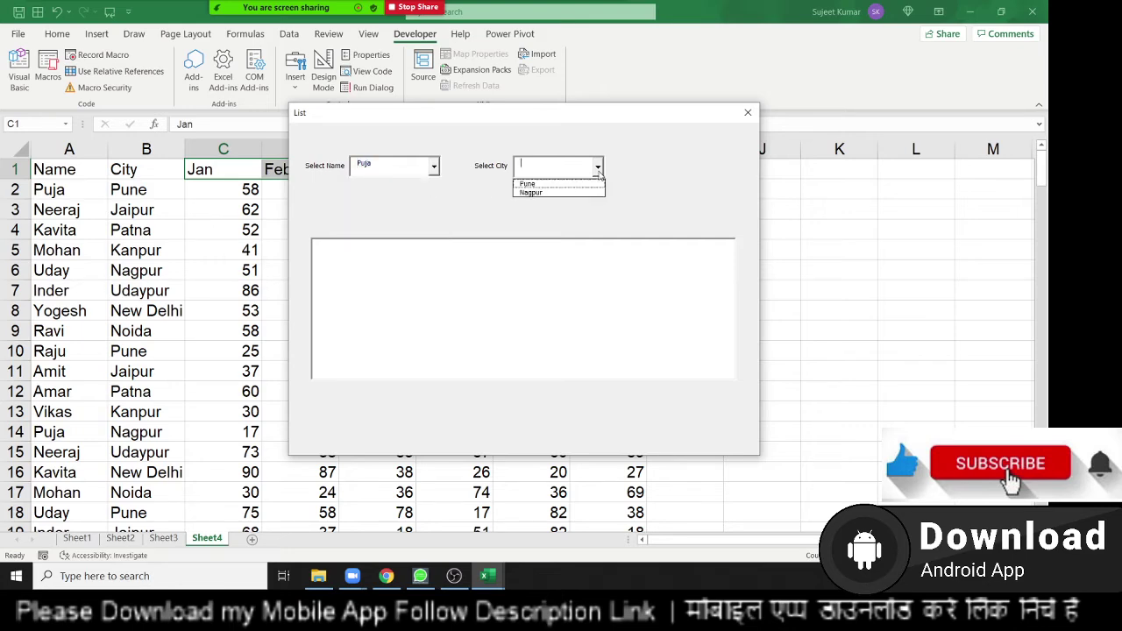
left_click(590, 186)
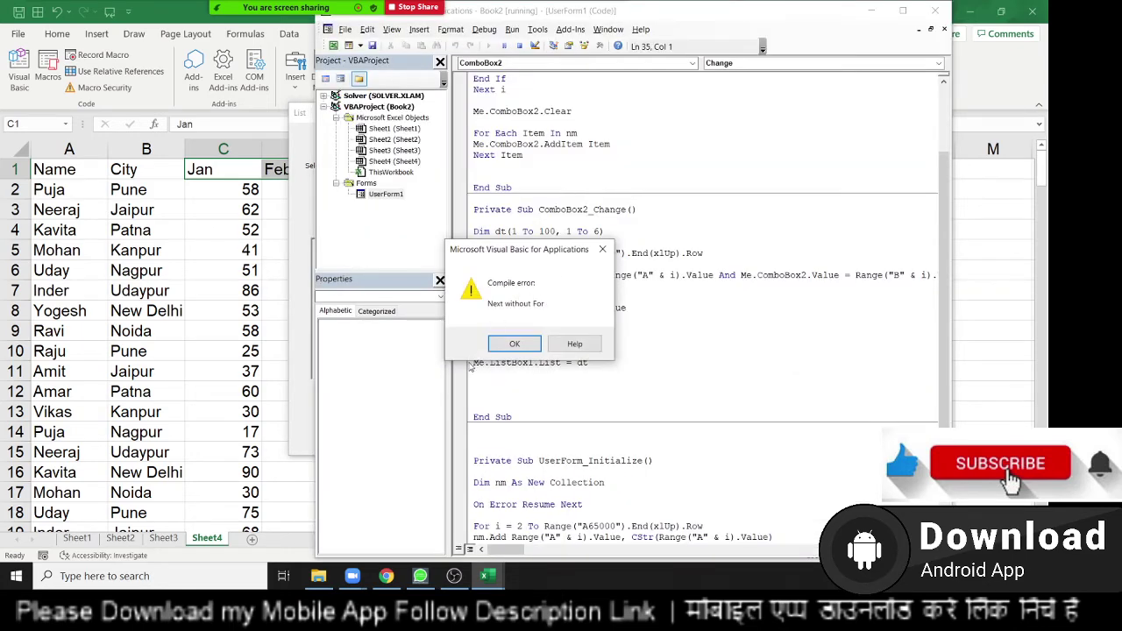
left_click(514, 345)
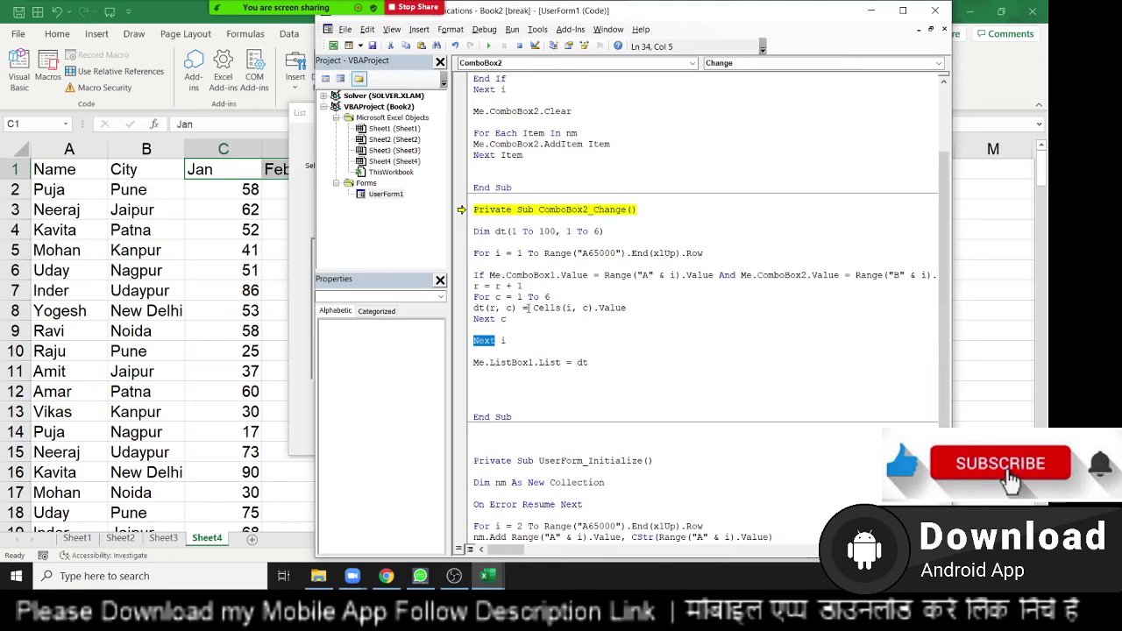
Step: Insert End If above Next i, rerun to see eight Puja–Pune rows, then close the form
left_click(491, 330)
type("end if")
left_click(515, 346)
key("Up")
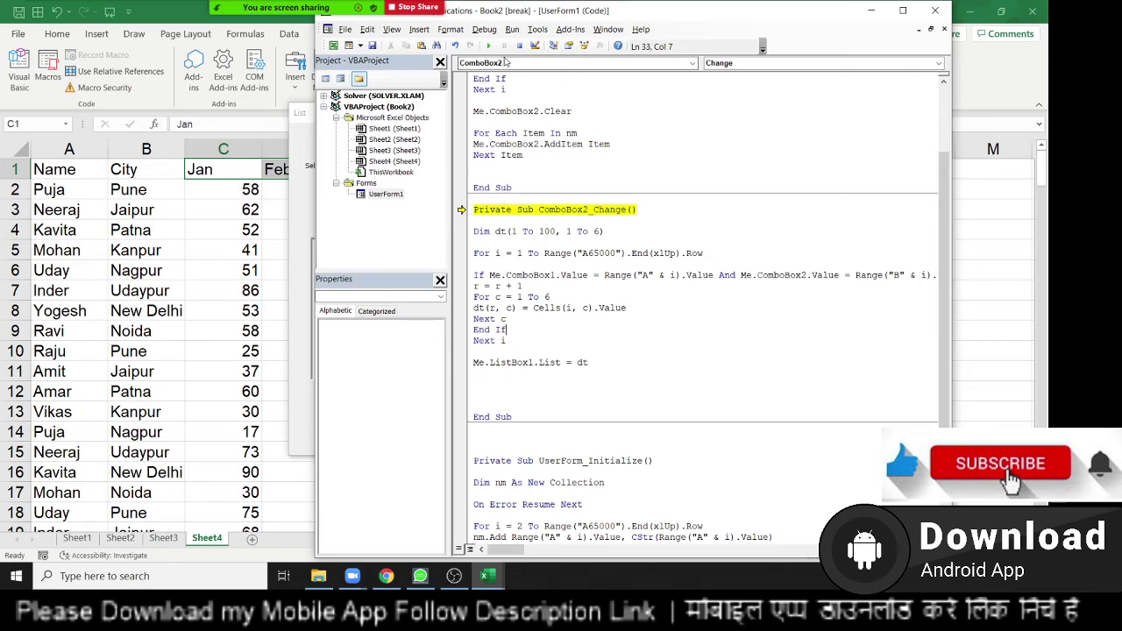
left_click(492, 46)
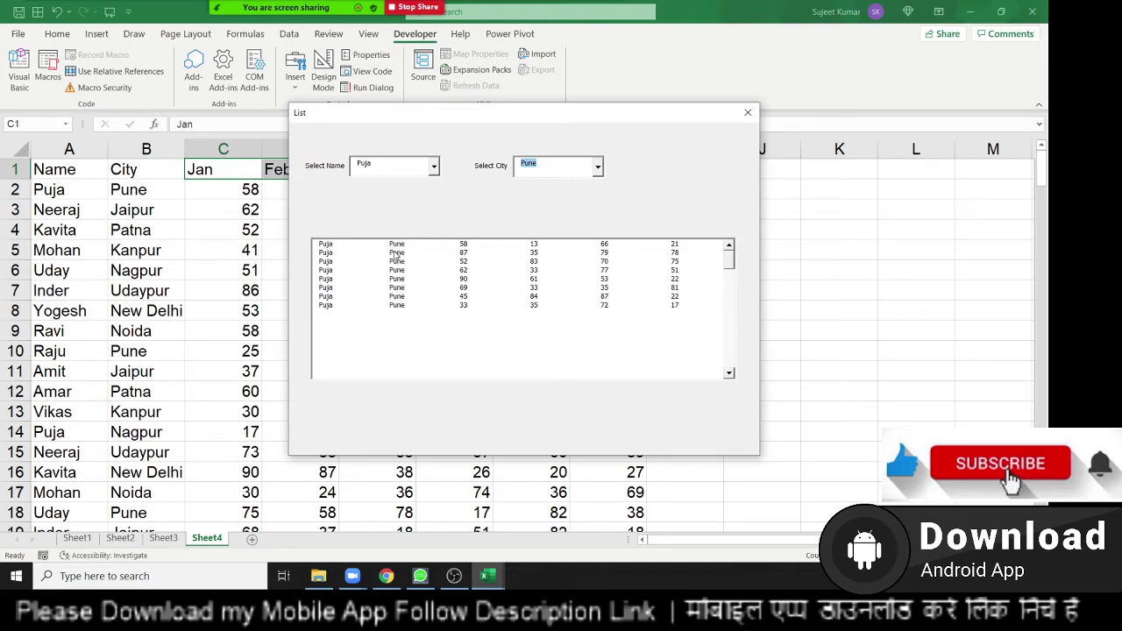
left_click(748, 112)
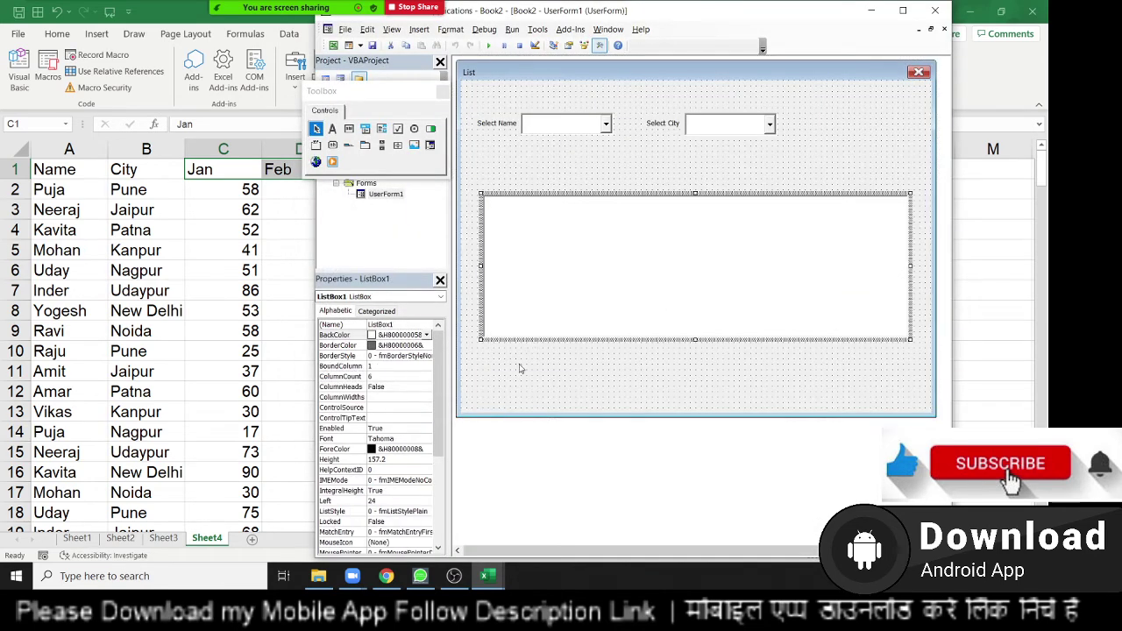
Step: Open UserForm1's code, inspect Sheet4's header row A1:H1 in Excel, and return
double_click(713, 144)
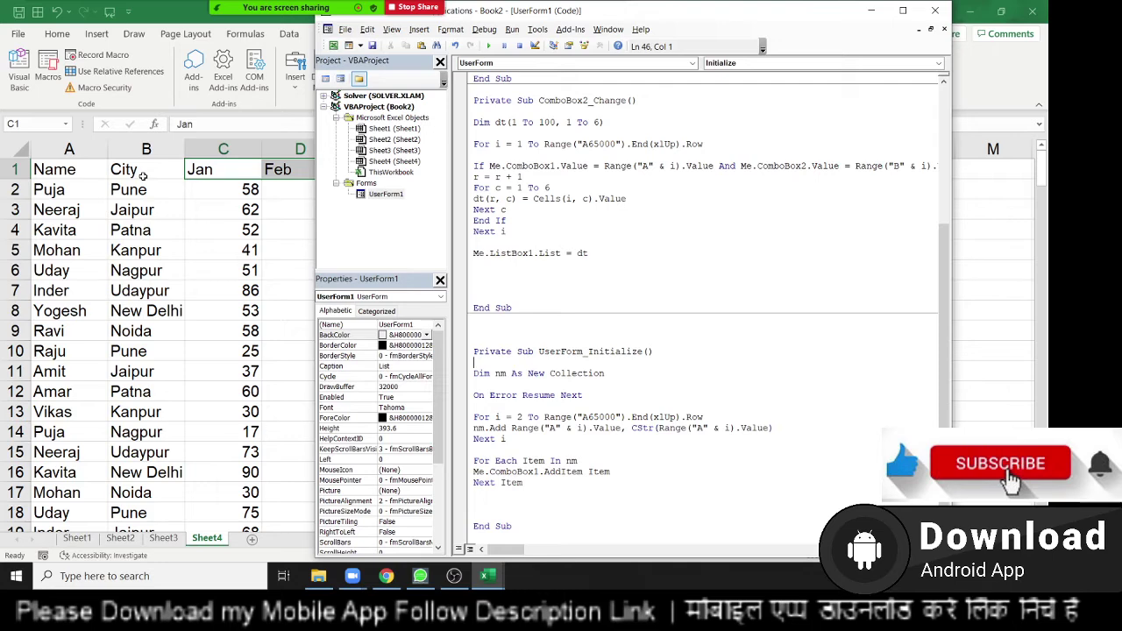
left_click(213, 171)
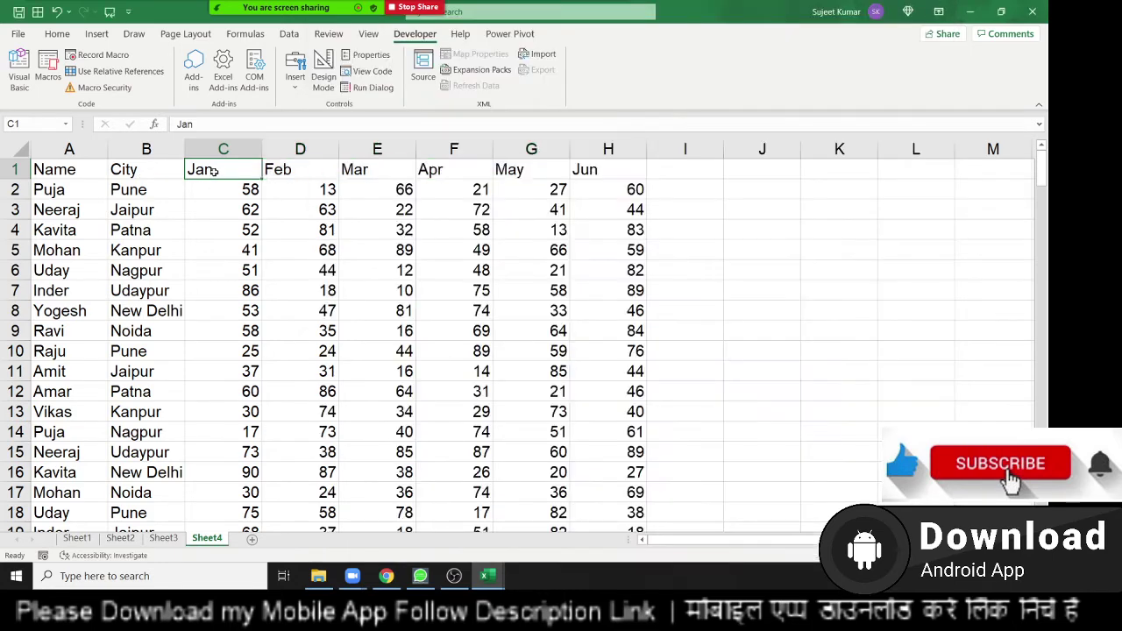
key("ctrl+shift+Right")
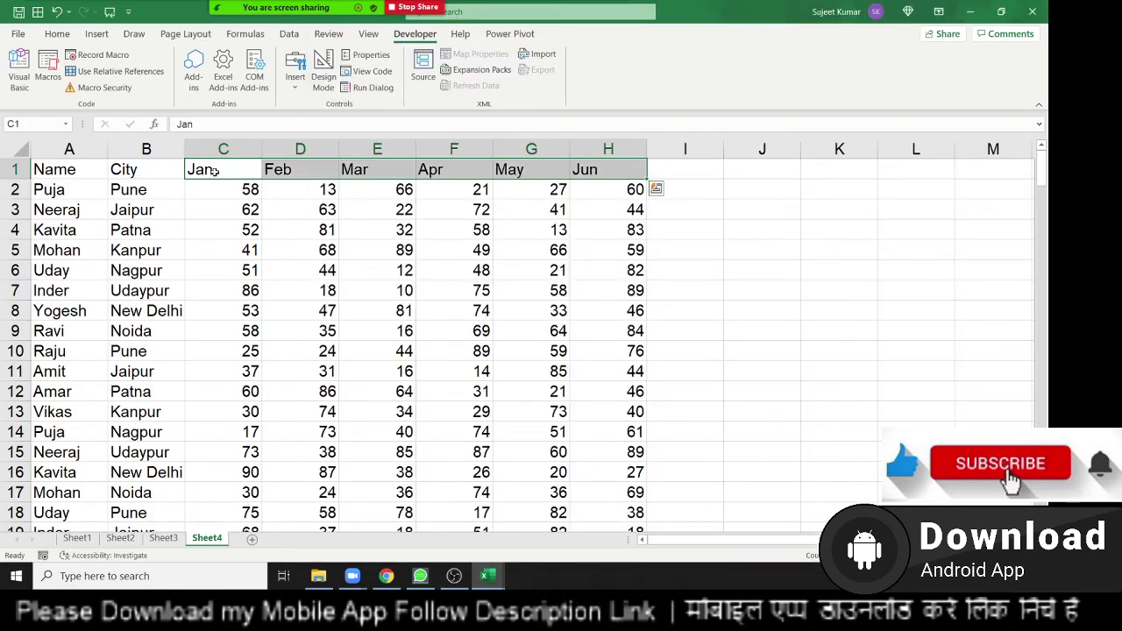
key("Left")
key("Left")
key("ctrl+shift+Right")
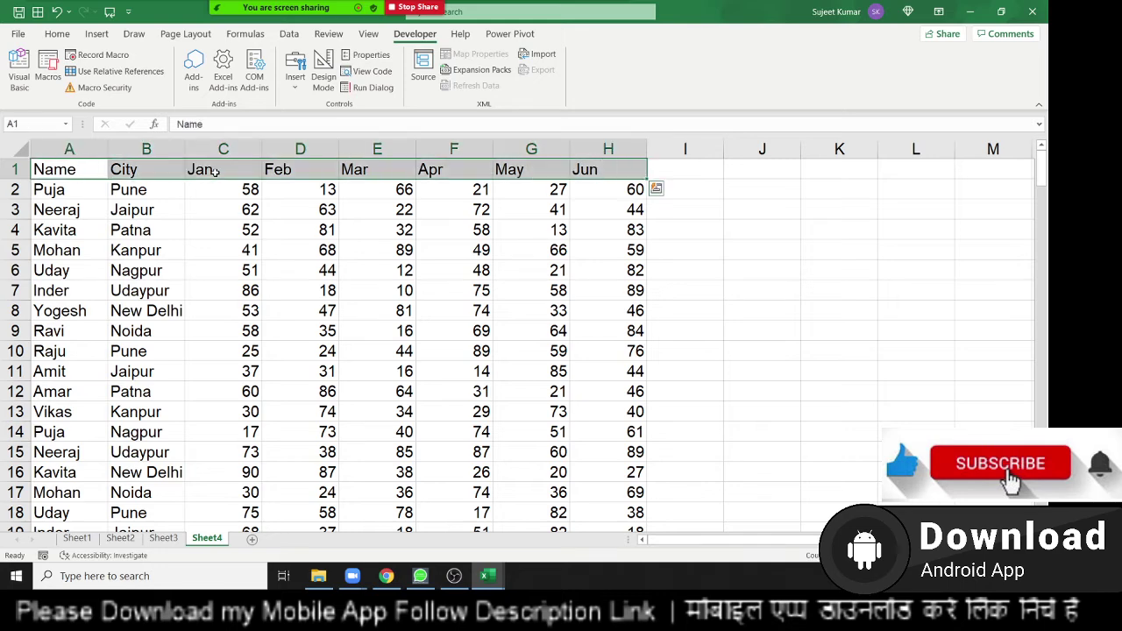
key("Right")
key("Right")
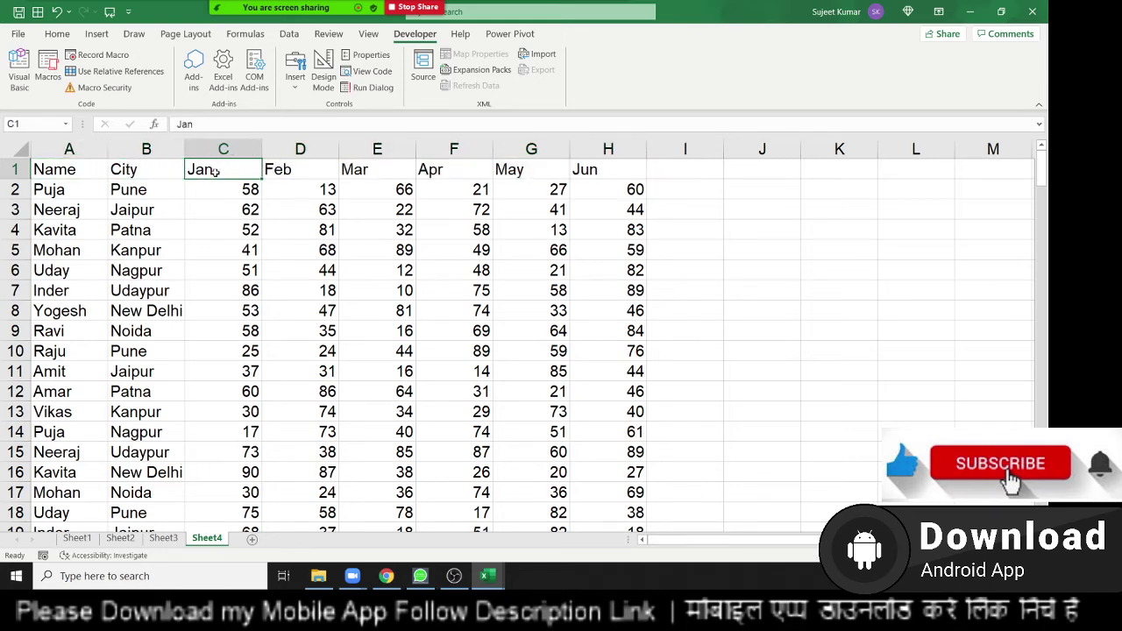
key("ctrl+shift+Right")
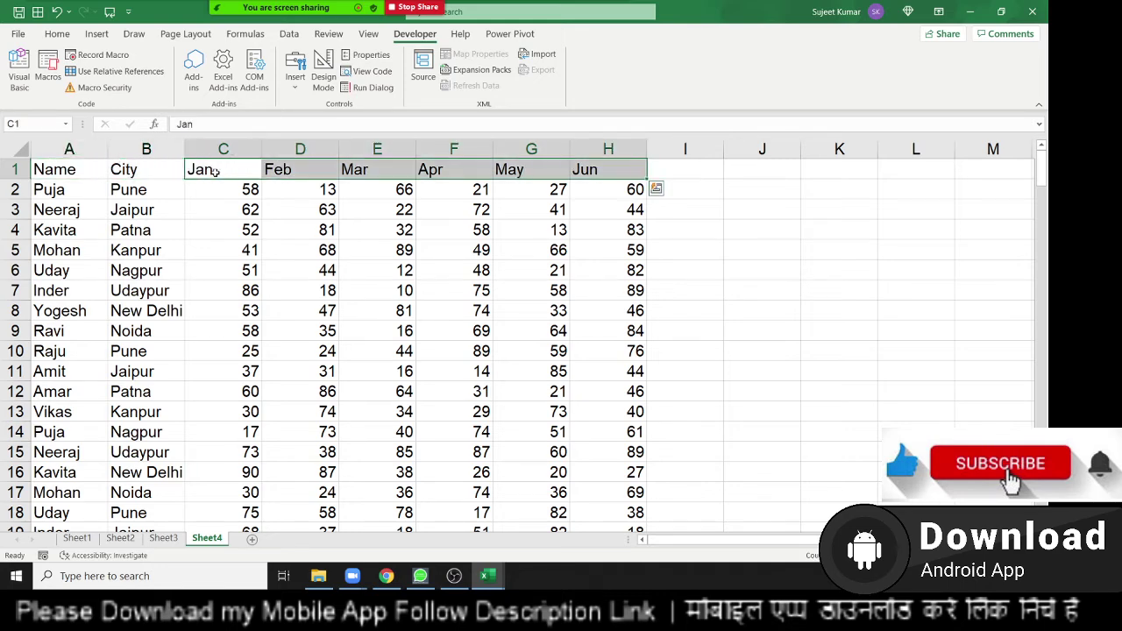
key("Left")
key("Left")
key("ctrl+shift+Right")
key("alt+Tab")
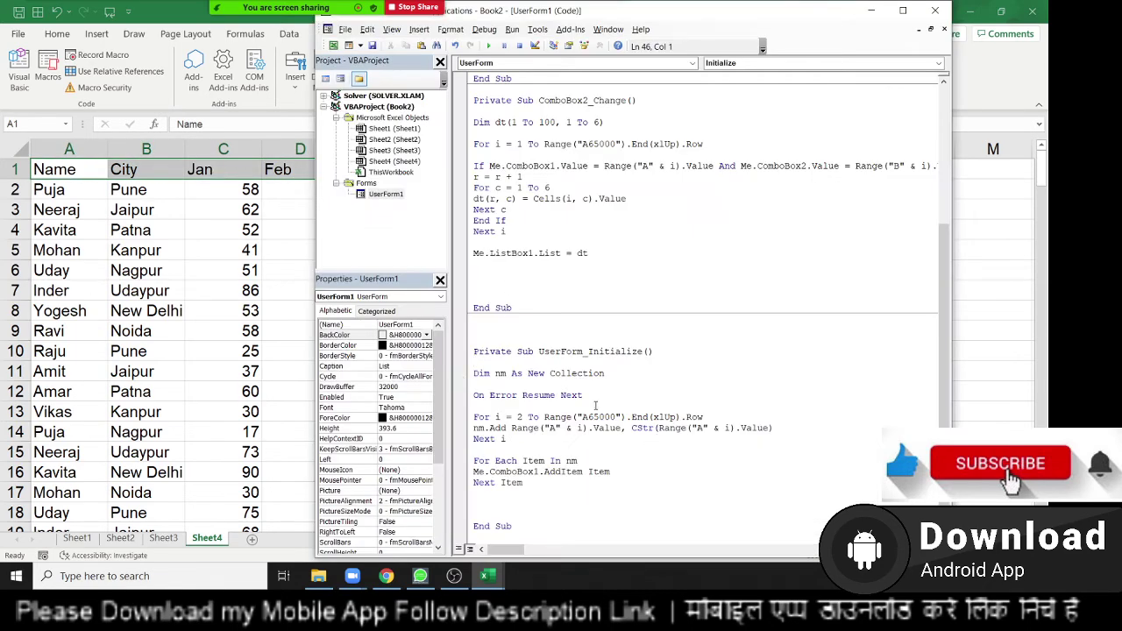
Step: Change the column loop to For c = 3 To 8
double_click(521, 187)
type("3")
double_click(546, 187)
type("8")
key("Down")
key("Down")
key("Down")
Step: Run the form with Puja and a city, and debug the subscript-out-of-range error
left_click(488, 45)
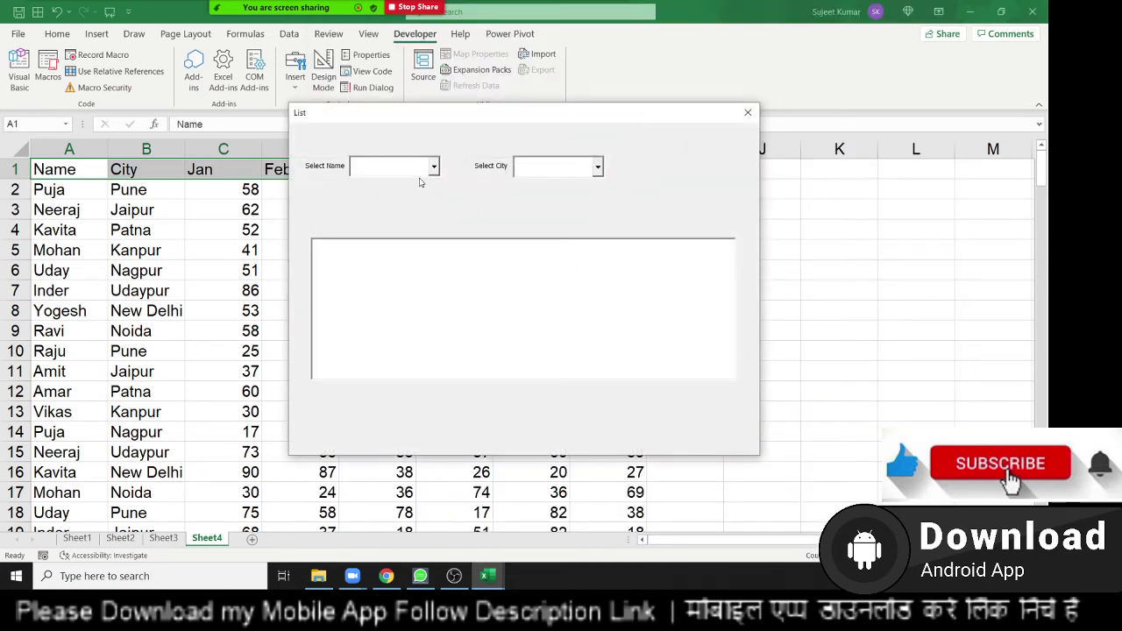
left_click(433, 166)
left_click(401, 181)
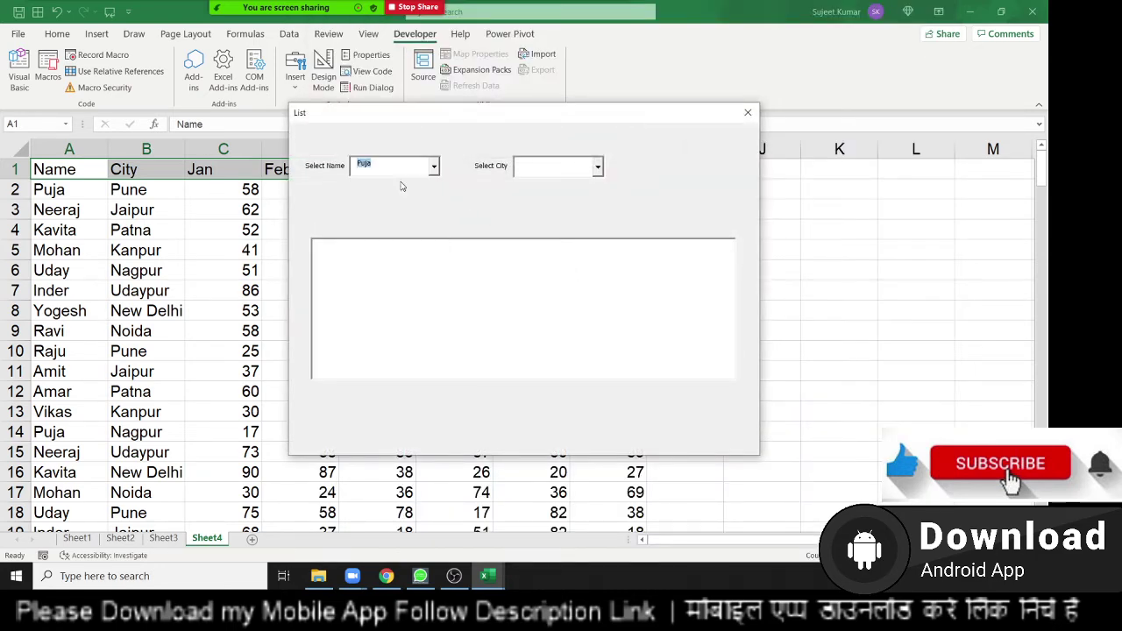
left_click(597, 167)
left_click(554, 185)
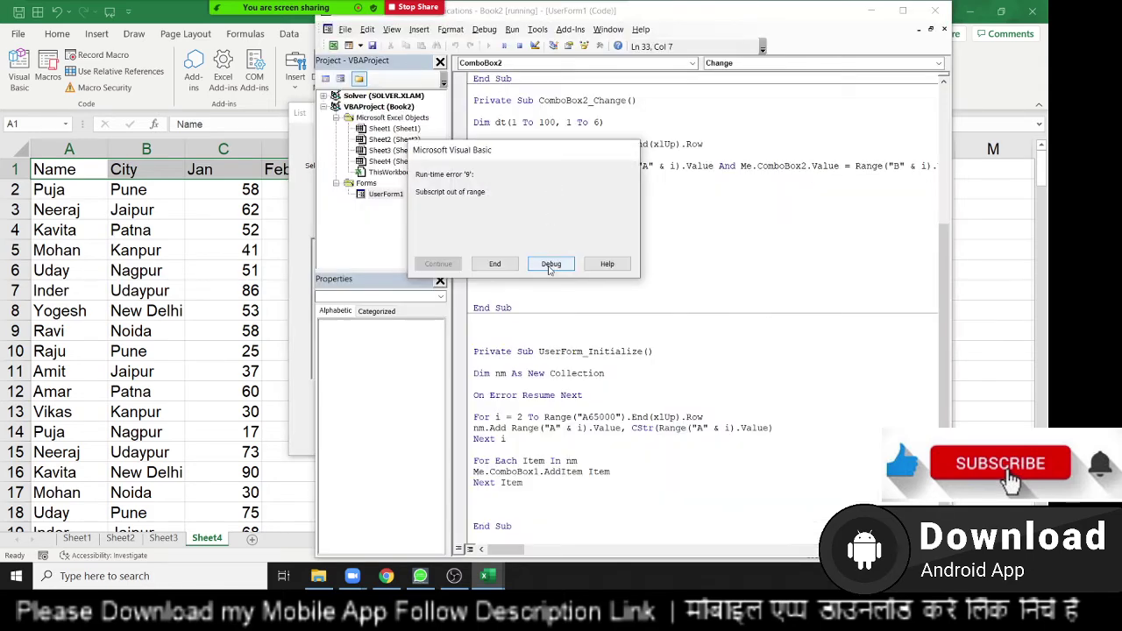
left_click(551, 264)
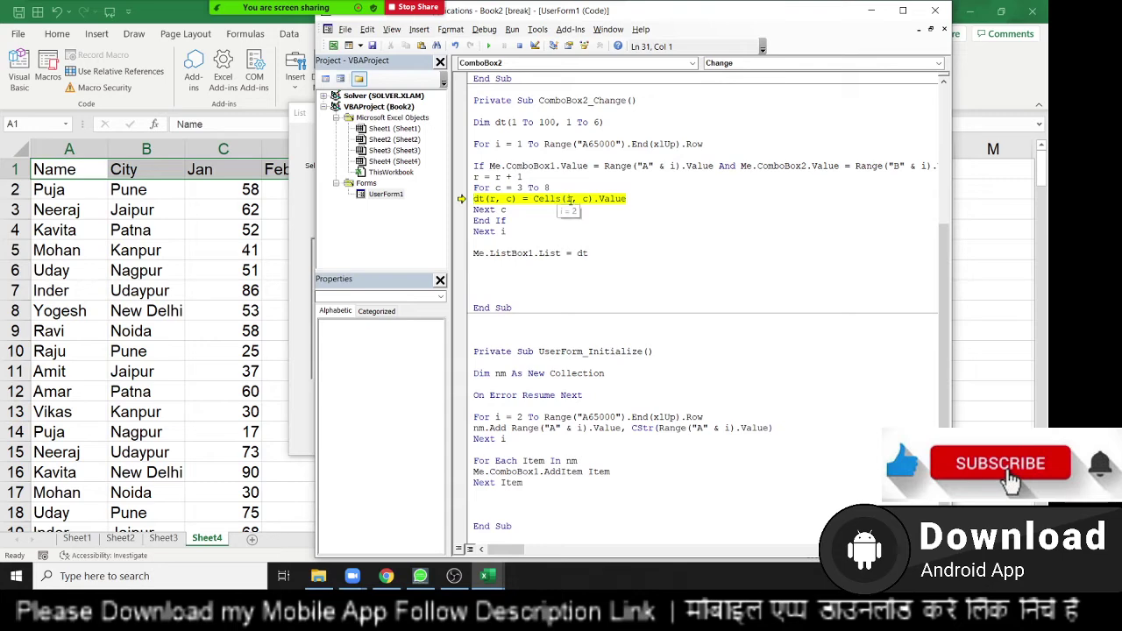
Step: Set the column loop start back to 1 and read Cells(i, c + 2)
mouse_move(509, 199)
double_click(555, 189)
double_click(519, 188)
type("1")
left_click(571, 200)
left_click(588, 200)
type("+2")
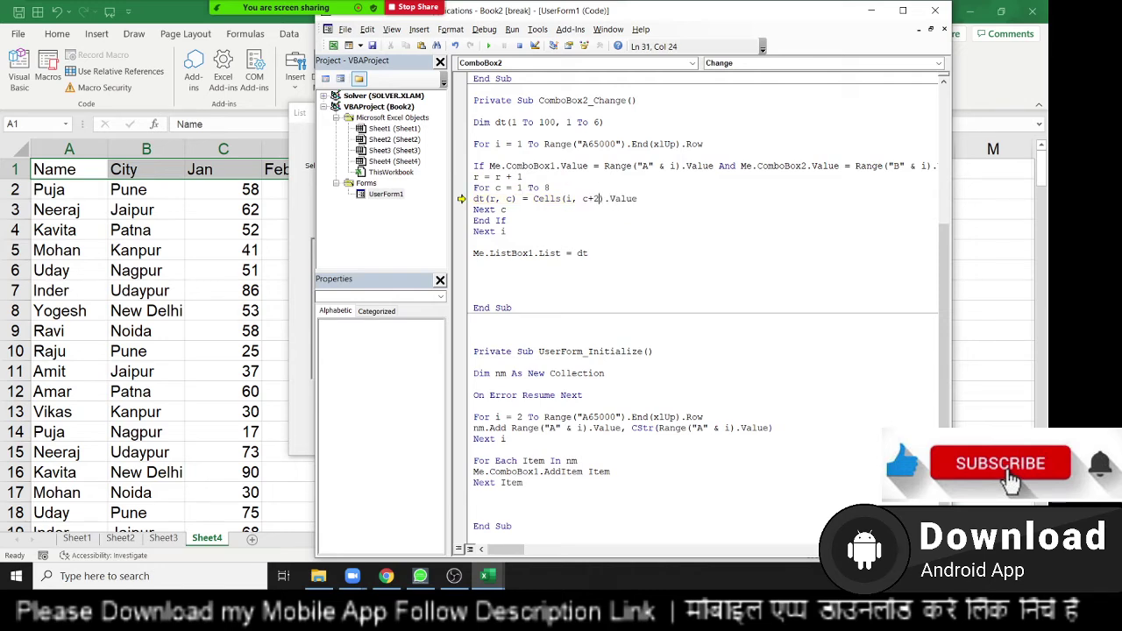
Step: Reset, rerun the form with Puja and a city, and debug the failing line
left_click(517, 47)
left_click(488, 45)
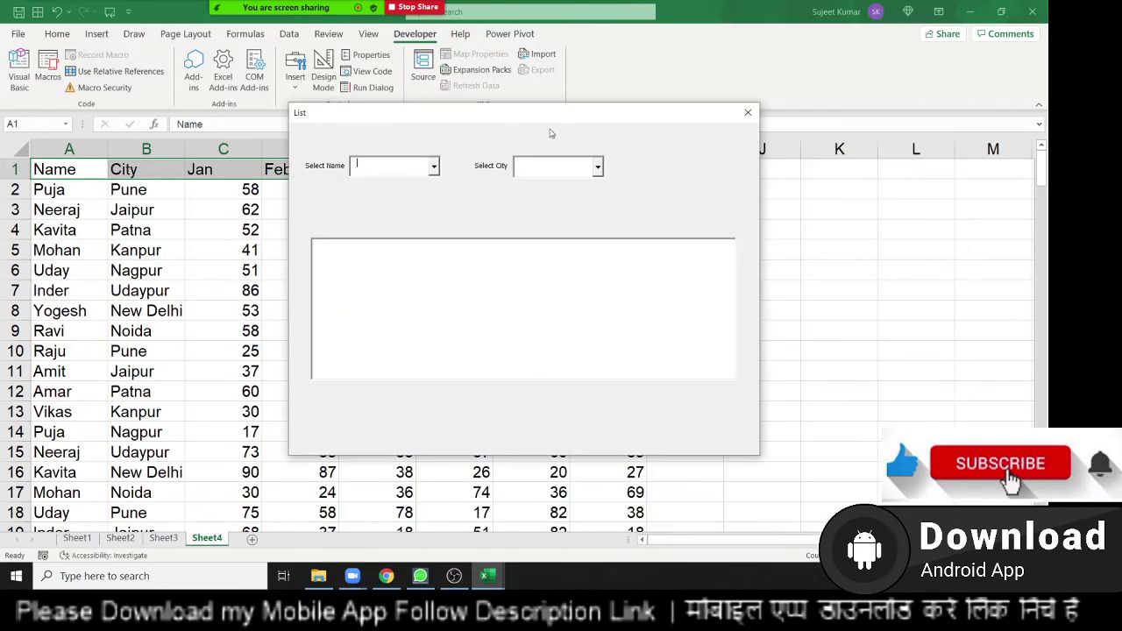
left_click(433, 166)
left_click(418, 181)
left_click(596, 167)
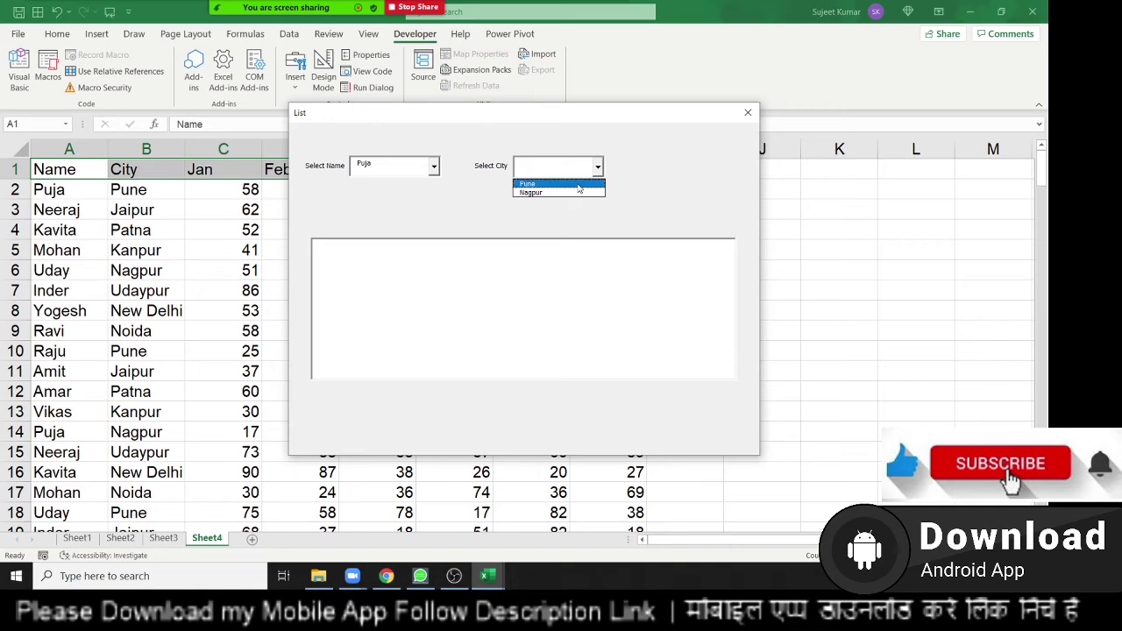
left_click(579, 188)
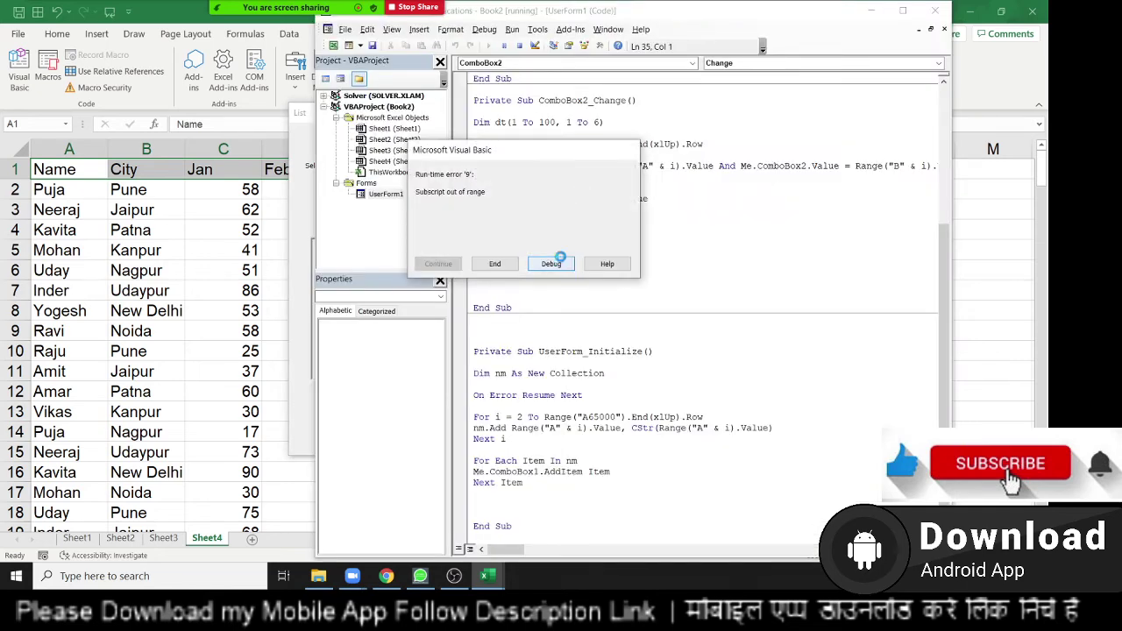
left_click(561, 263)
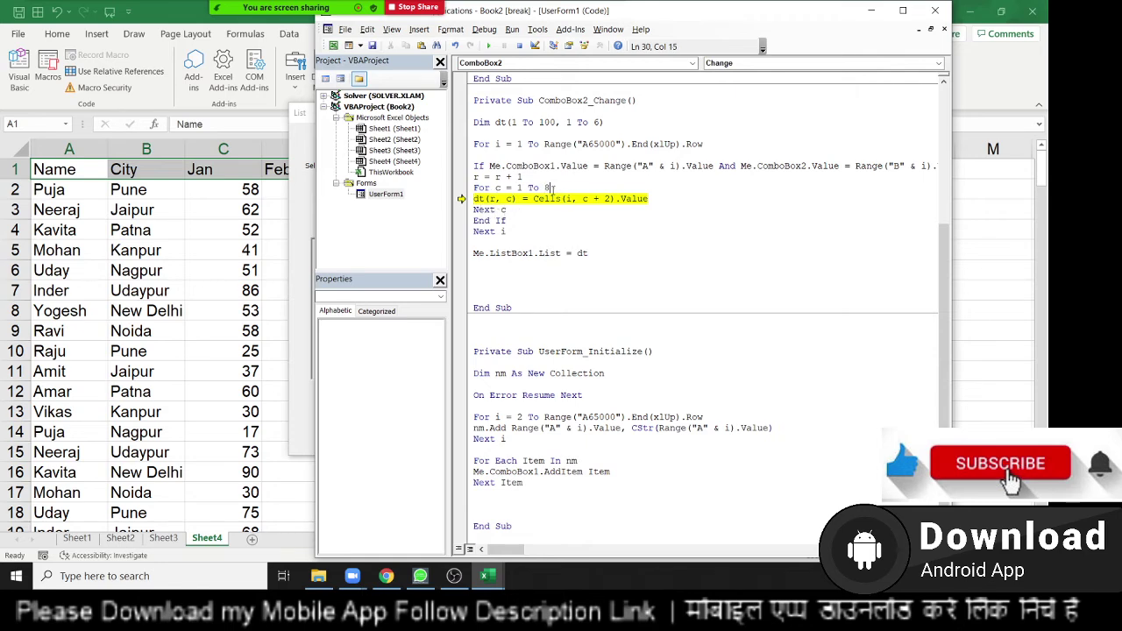
Step: Lower the loop's upper limit from 8 to 6 and reset the debugging session
double_click(544, 188)
type("6")
key("Down")
key("Down")
left_click(519, 45)
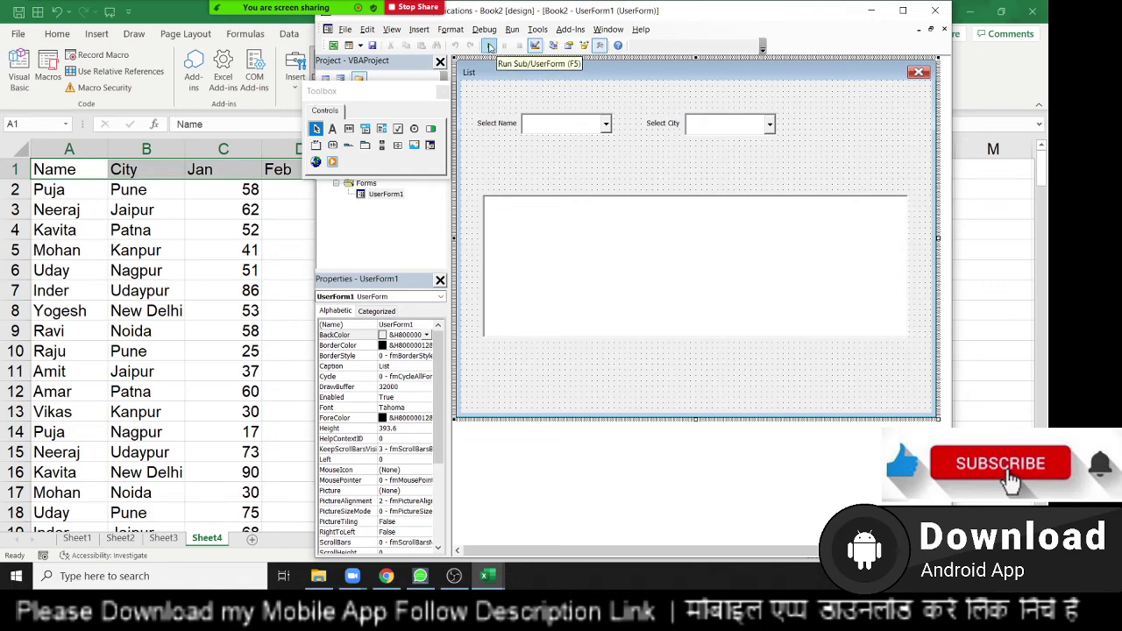
left_click(489, 46)
left_click(435, 168)
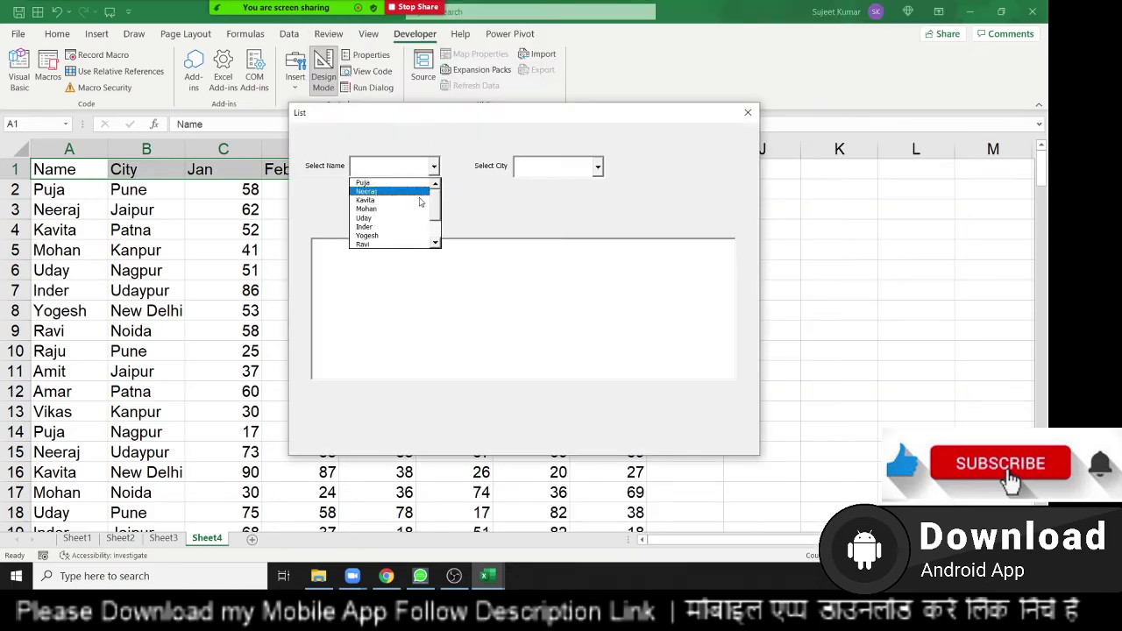
left_click(417, 194)
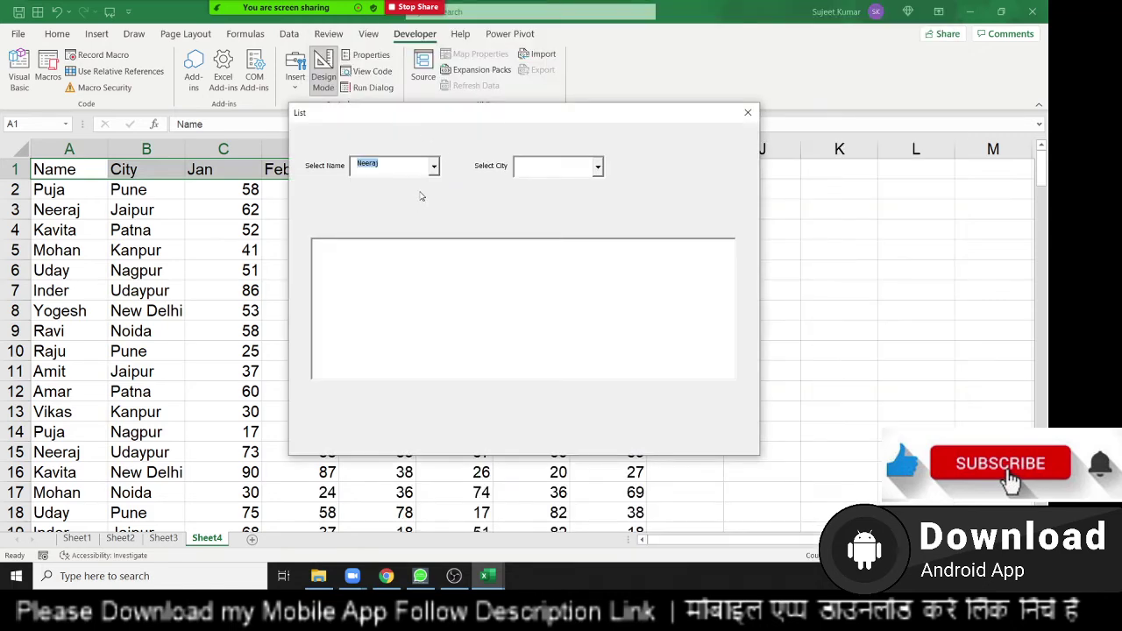
left_click(598, 168)
left_click(586, 183)
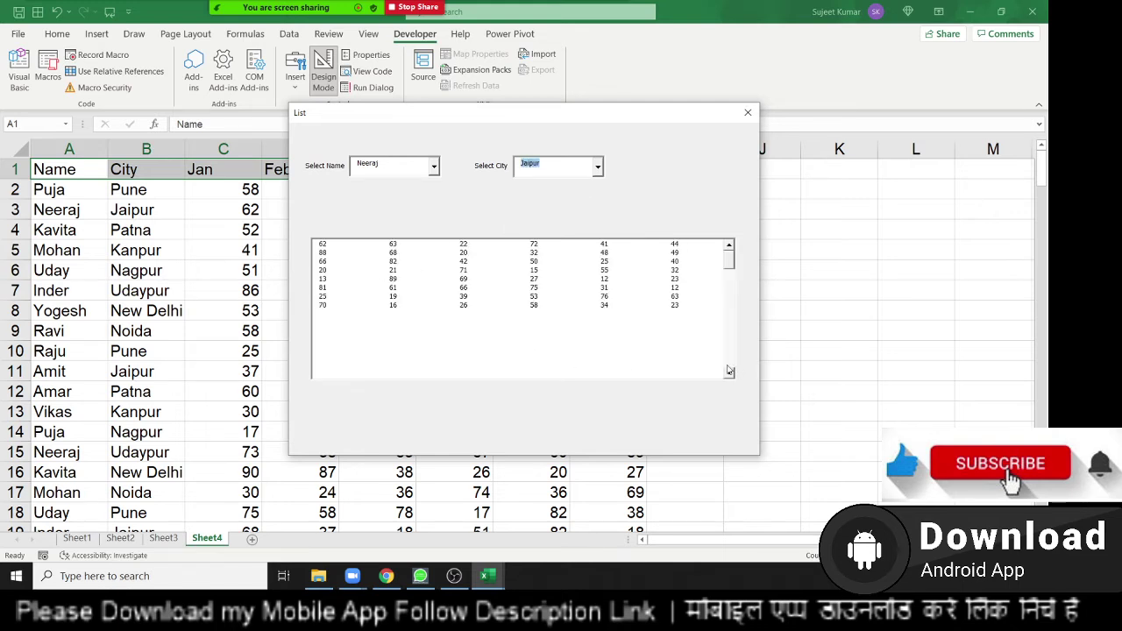
left_click(620, 288)
left_click(526, 262)
left_click(522, 245)
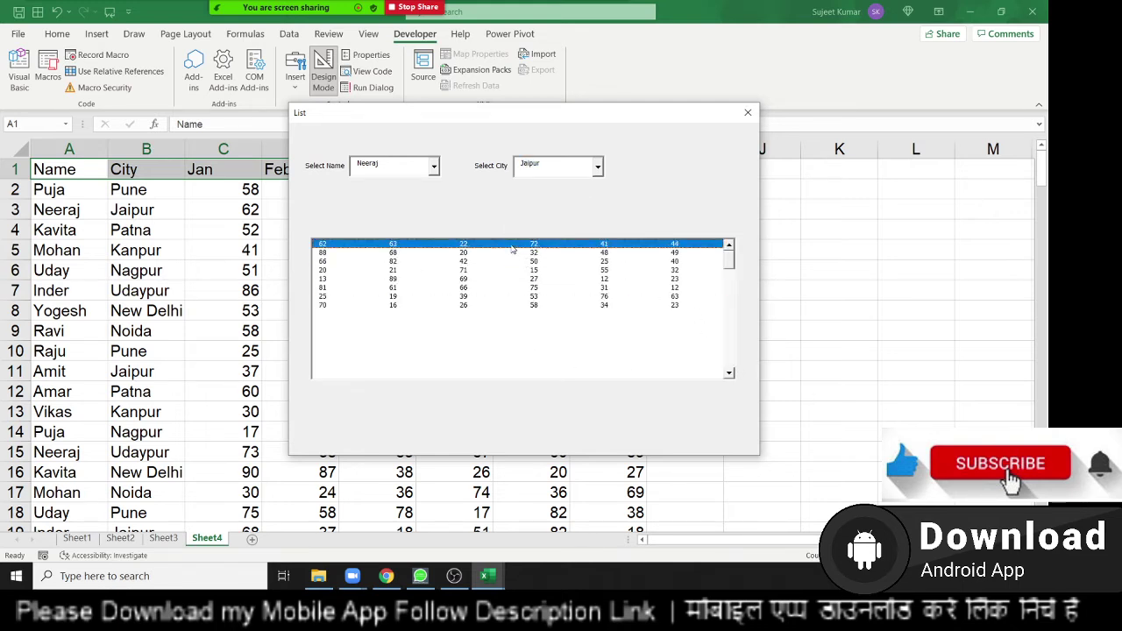
left_click(455, 253)
left_click_drag(455, 254, 467, 307)
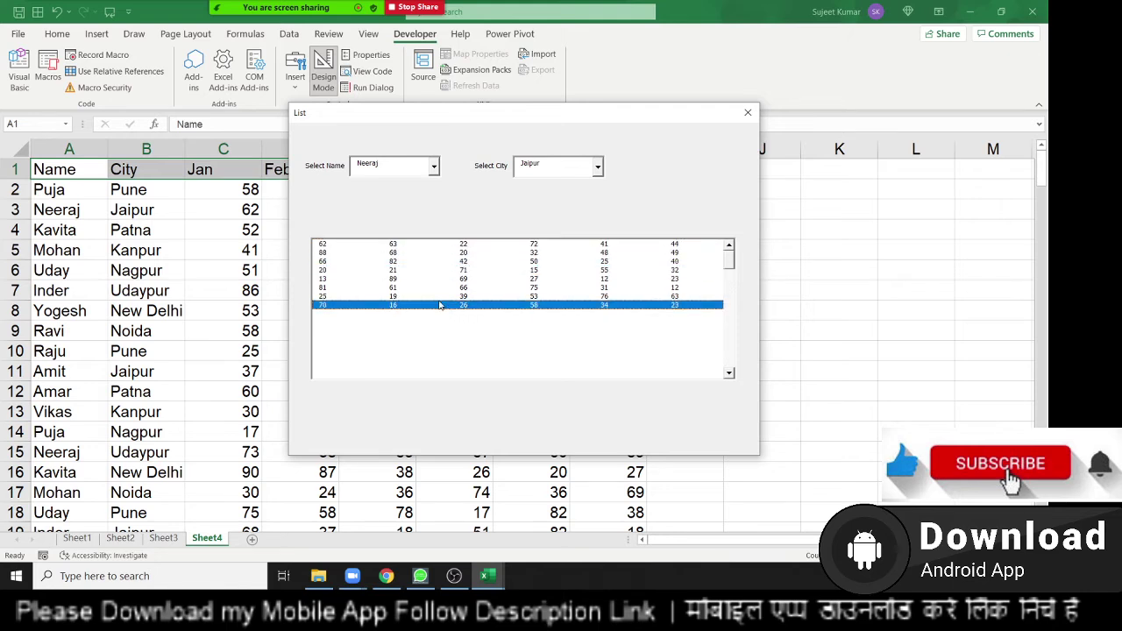
left_click(434, 279)
left_click(430, 254)
left_click(431, 245)
left_click(437, 270)
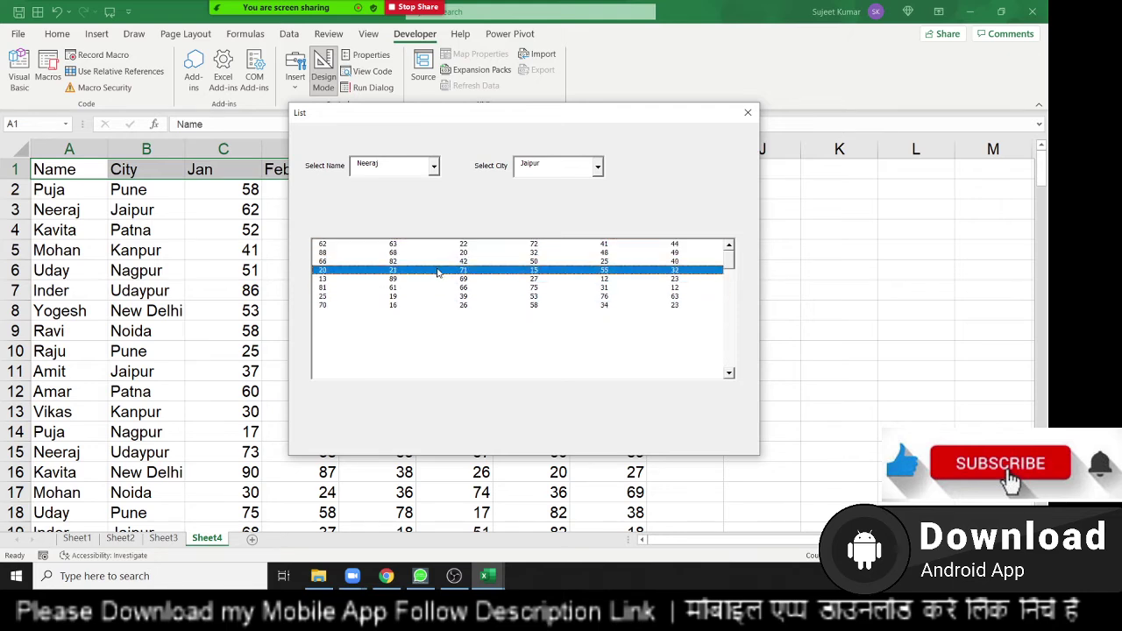
left_click(447, 298)
Step: Close the running form and create an empty ListBox1_Click procedure from the list box
left_click(747, 112)
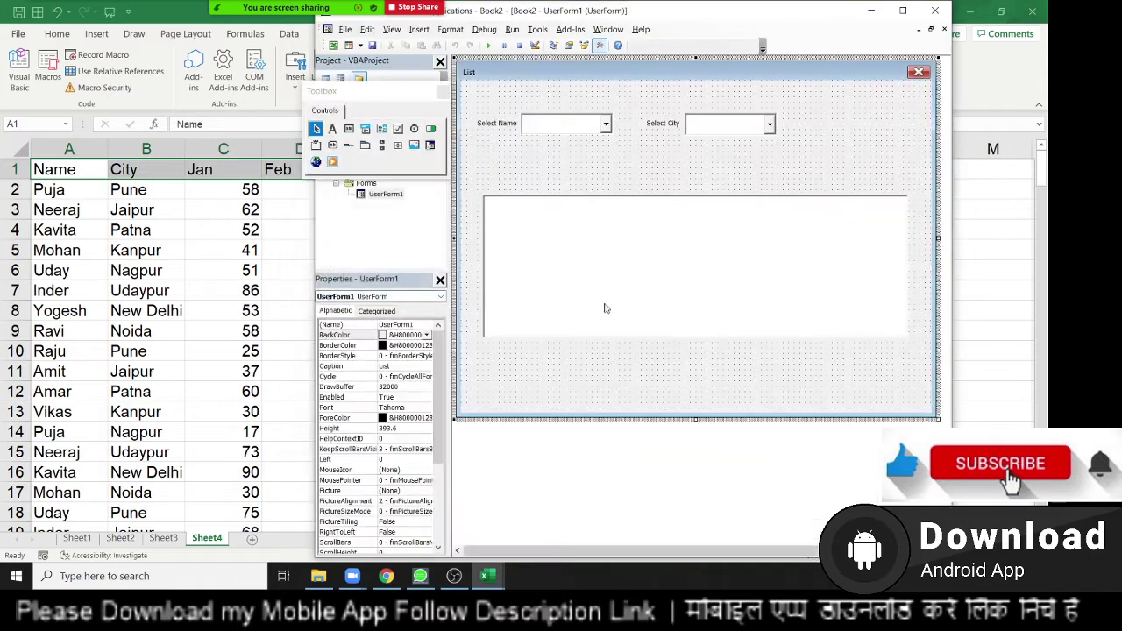
double_click(712, 240)
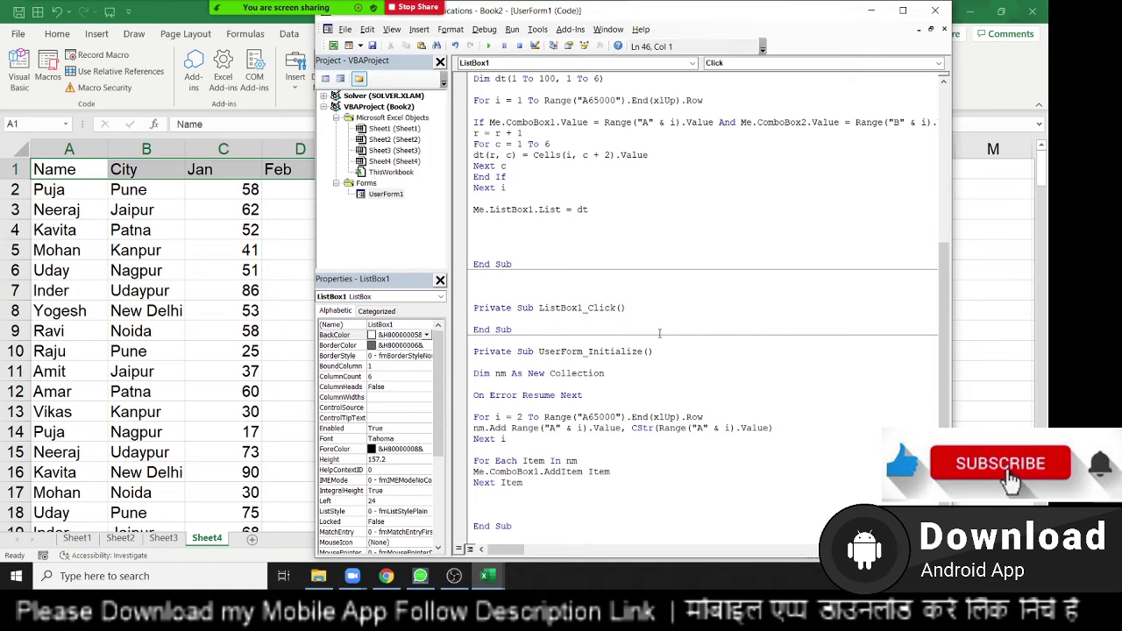
scroll(652, 324, "up", 1)
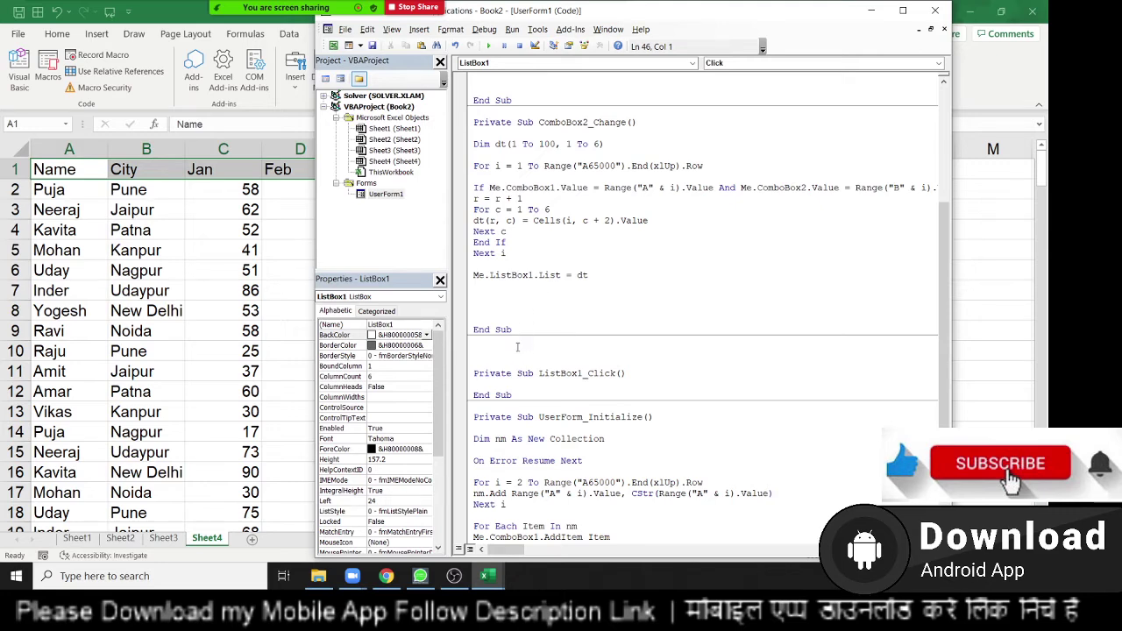
double_click(582, 275)
Step: Add a For o = 1 To 6 loop header below the Dim line in ComboBox2_Change
left_click(607, 144)
key("Return")
key("Return")
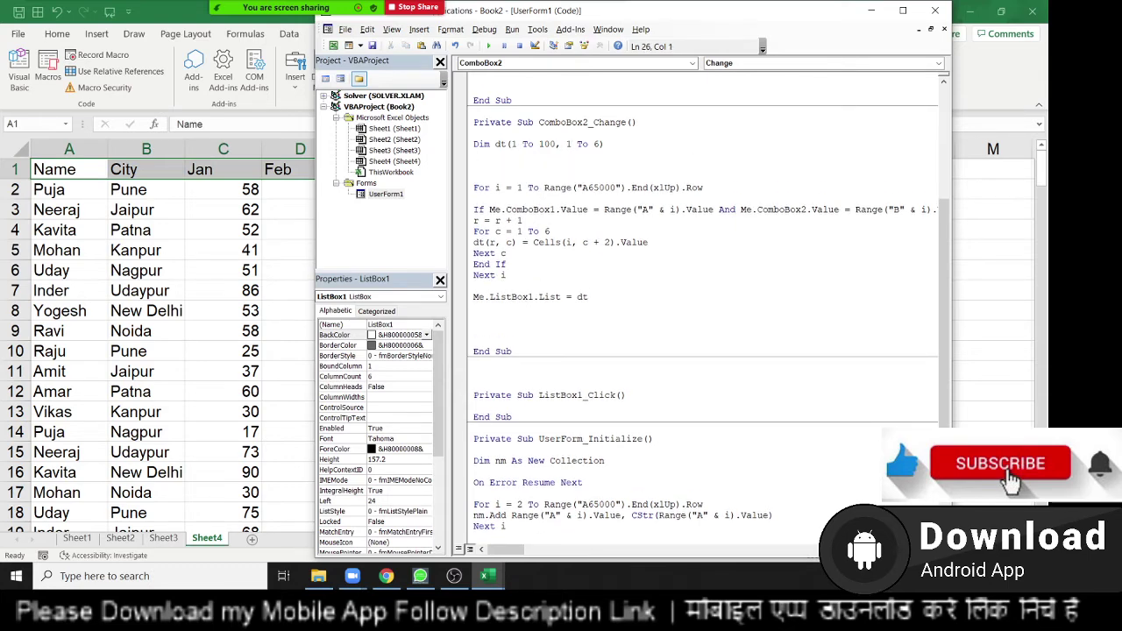
left_click(474, 165)
type("dt")
key("BackSpace")
key("BackSpace")
key("Return")
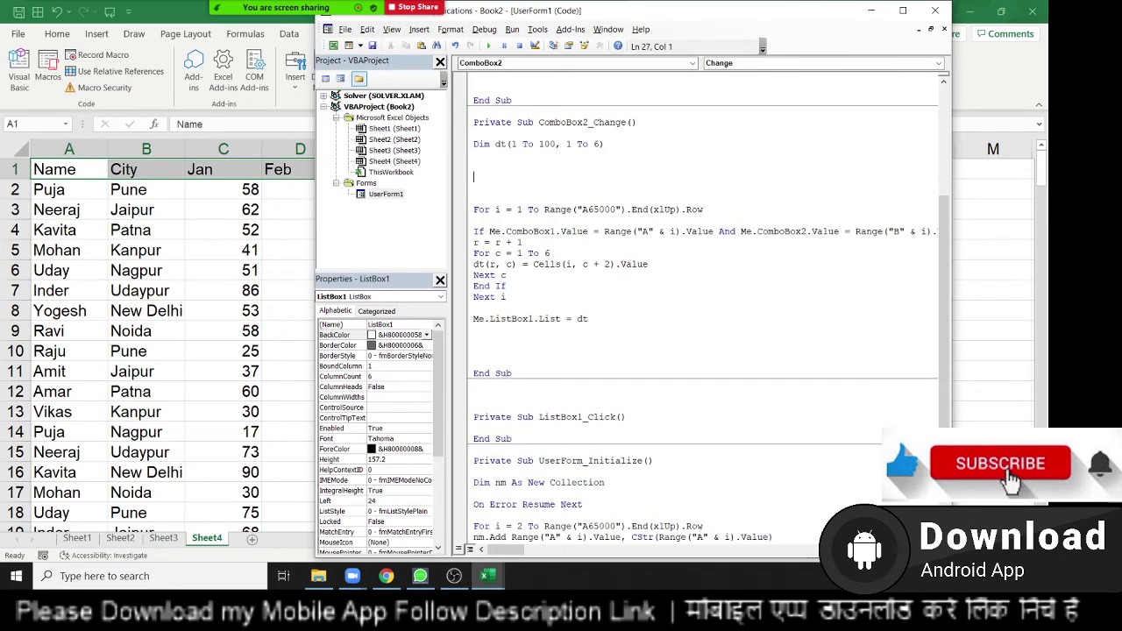
key("Up")
type("f")
type("or i ")
type("1 ")
type("to 6")
key("Return")
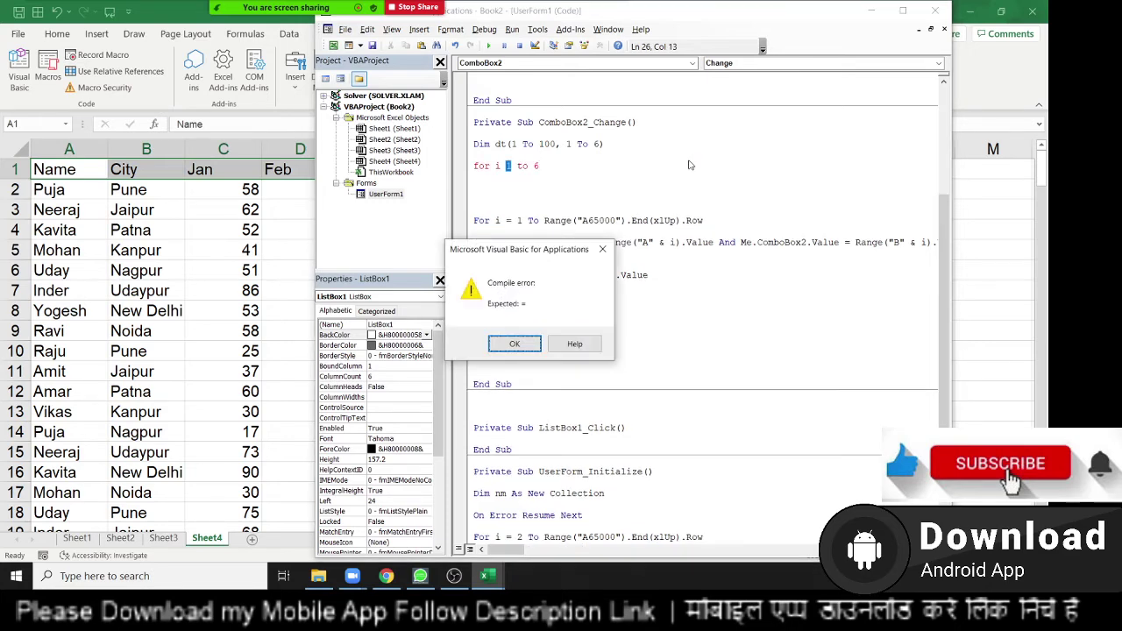
key("Return")
key("Left")
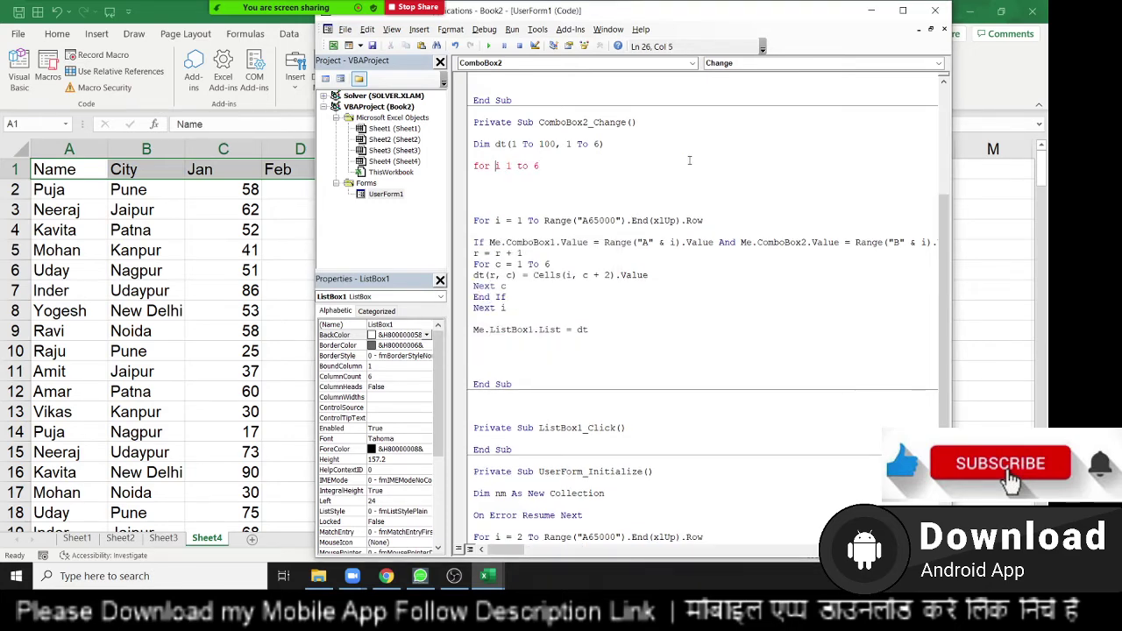
key("BackSpace")
type("c=")
key("Down")
Step: Fill the loop with dt(1, o) = Cells(1, o + 2).Value, close it with Next o, and add r = 1
type("dt")
type("(1")
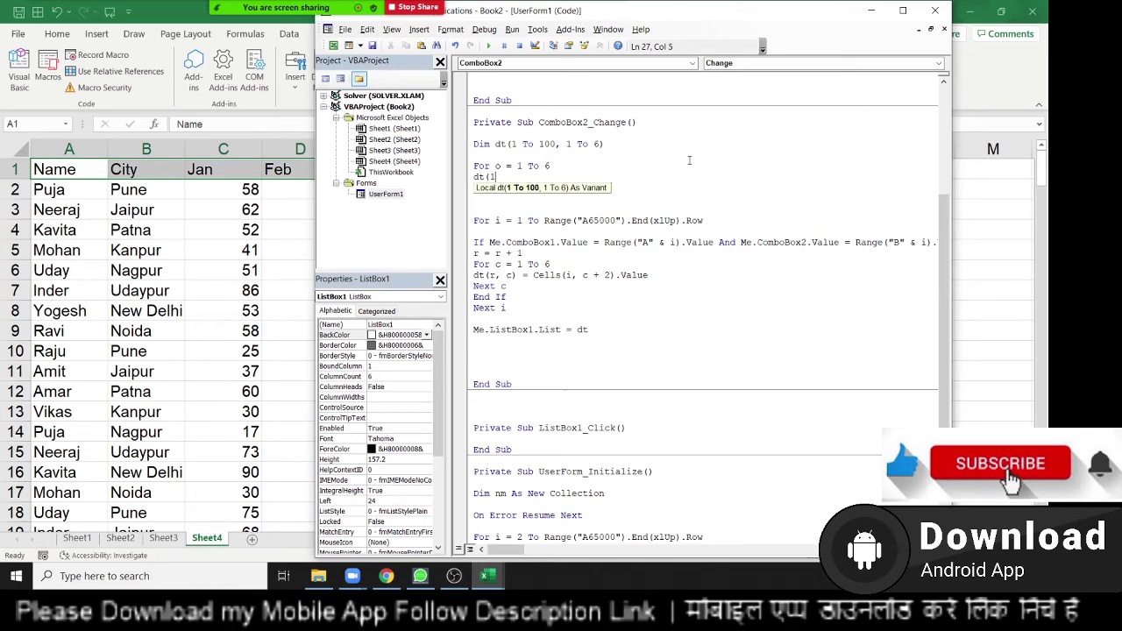
type(",o")
type(")")
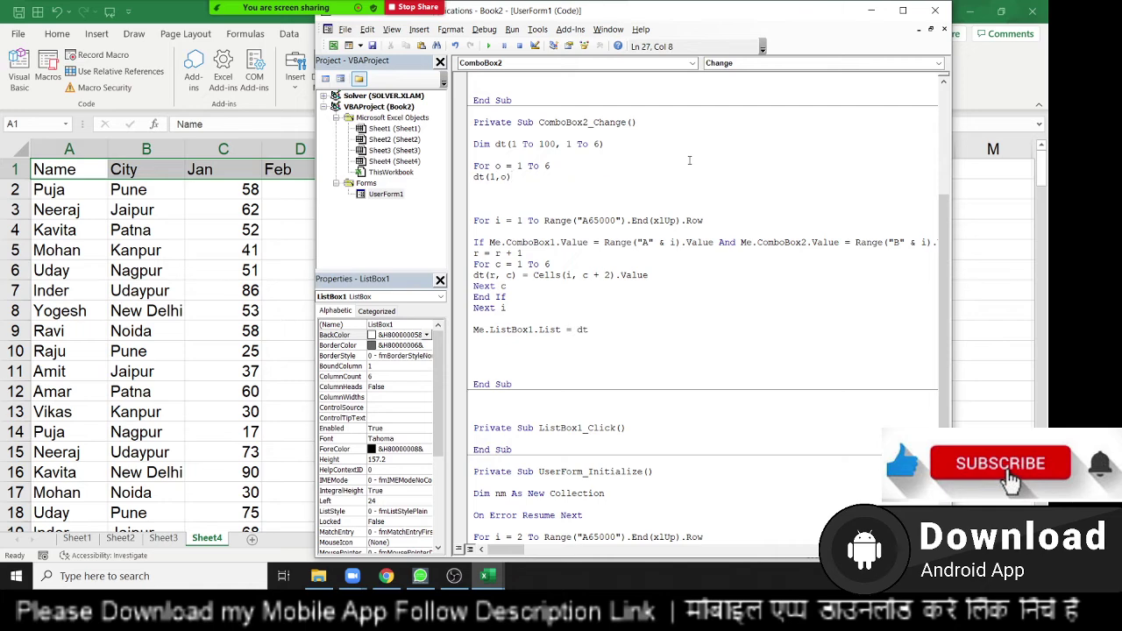
type("=cells")
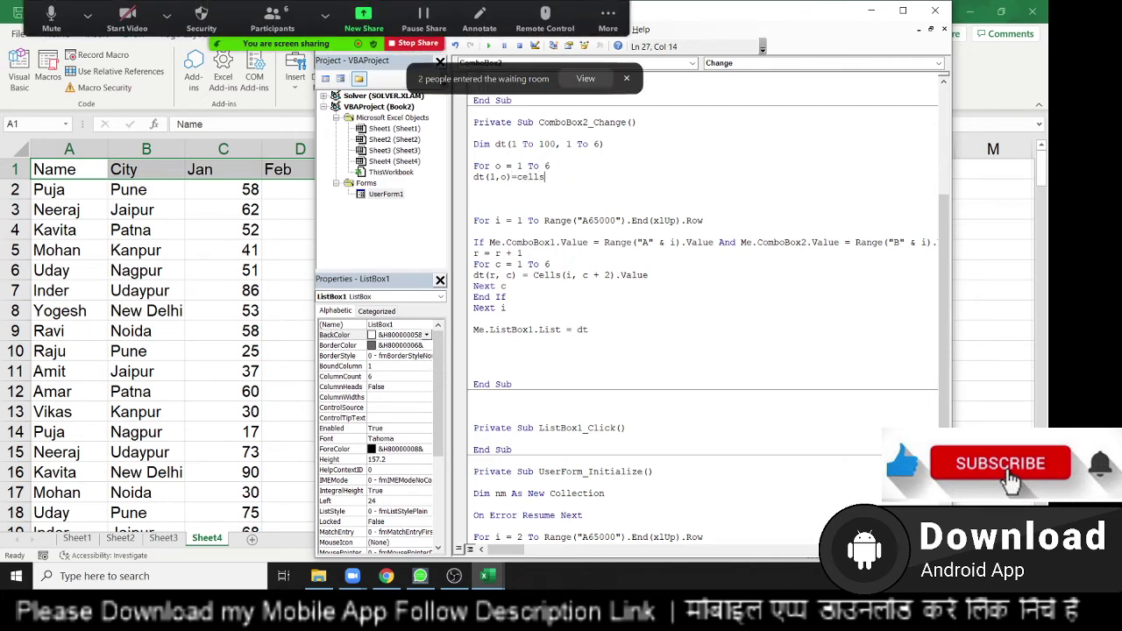
type("(1")
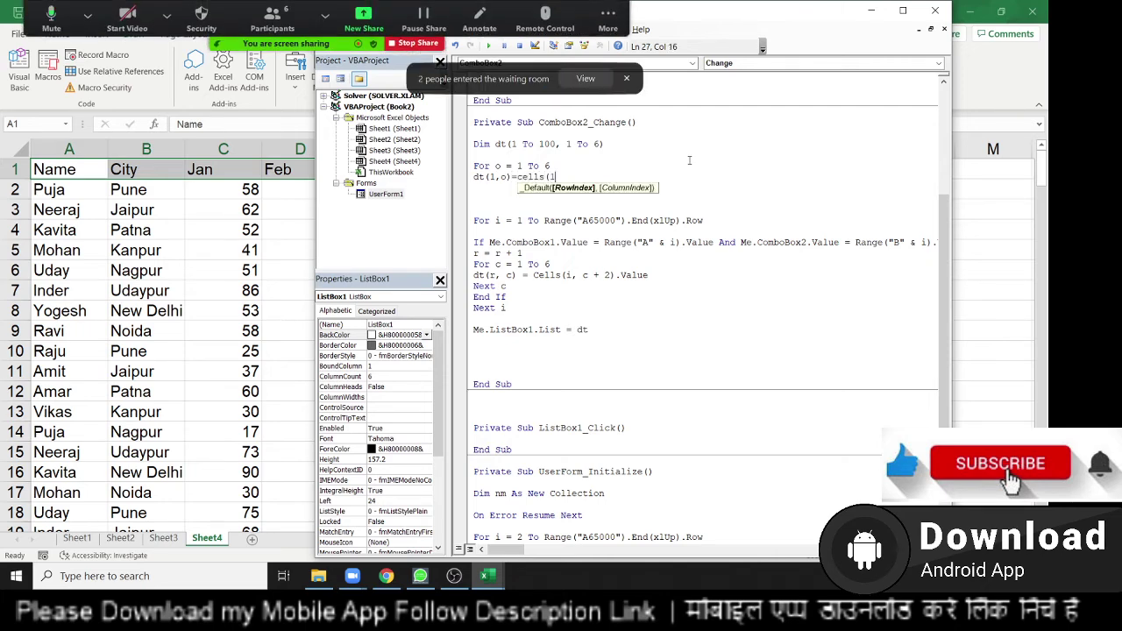
type(",")
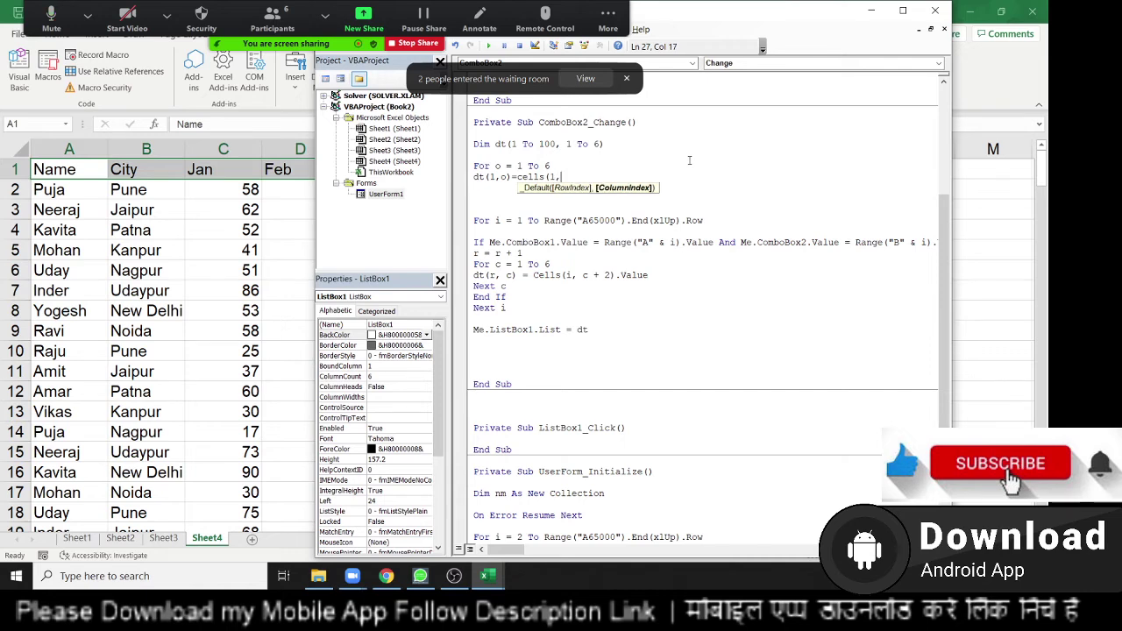
type("o+")
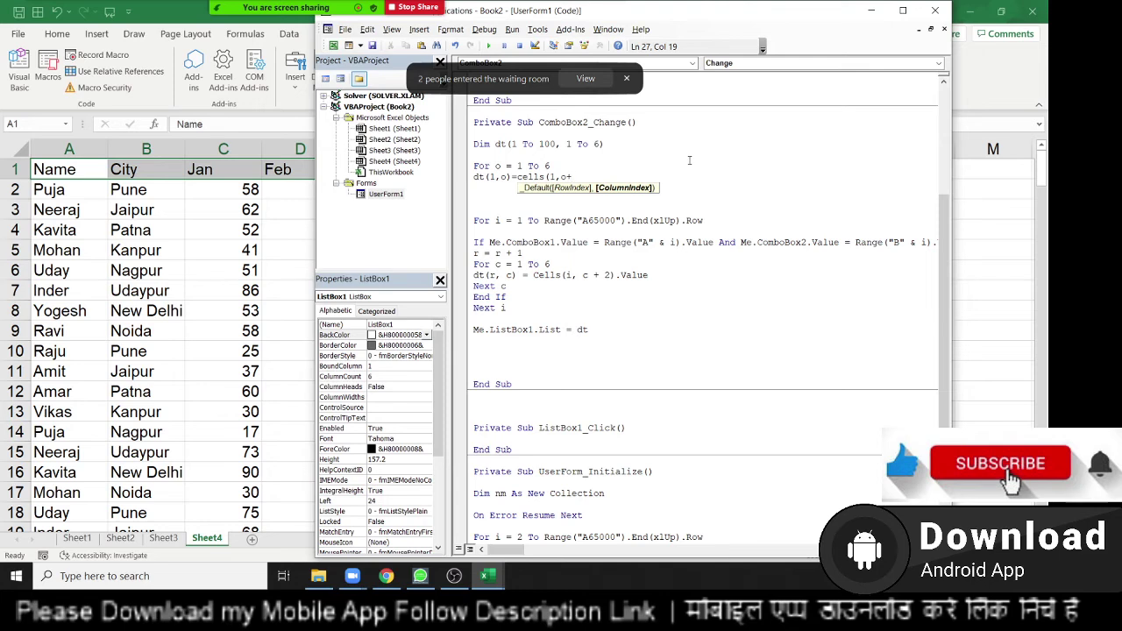
type("2)")
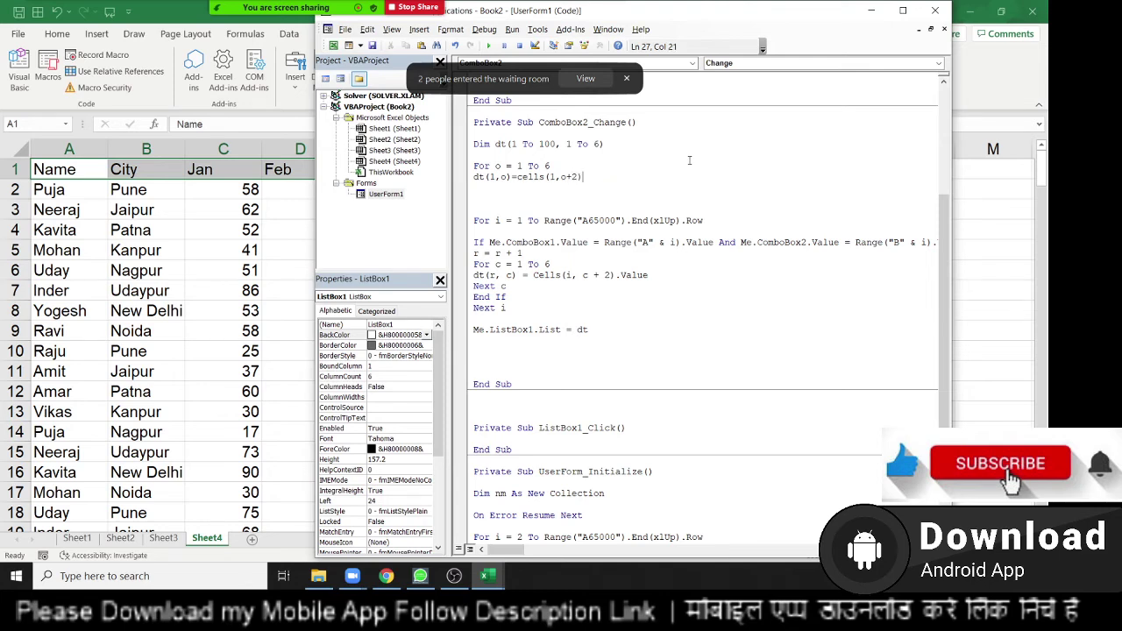
type("Value")
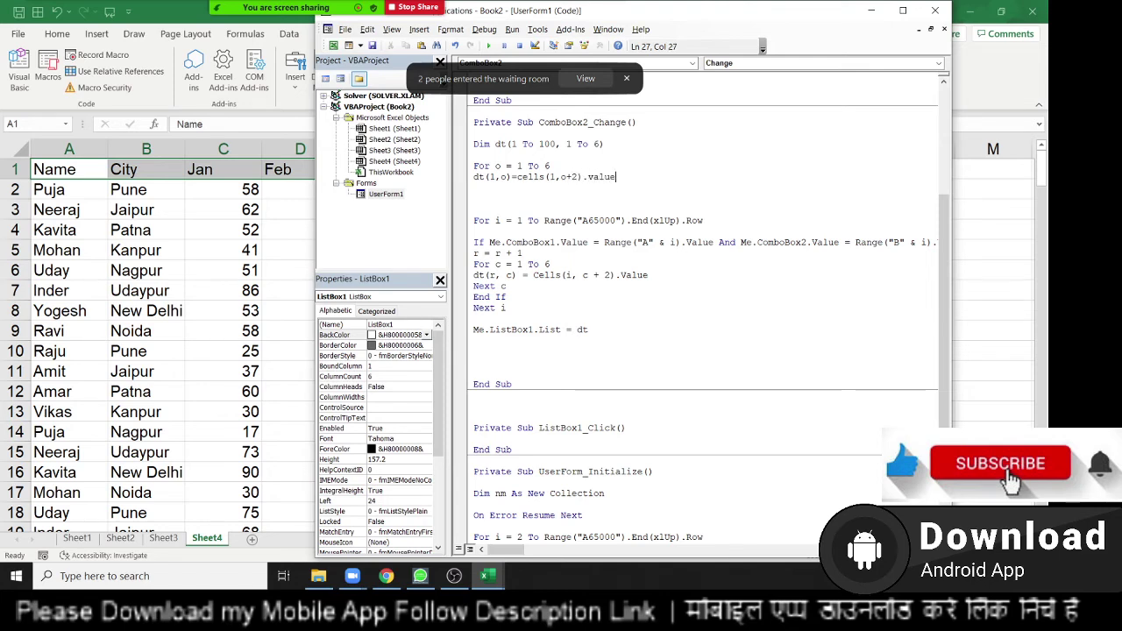
key("Return")
type("next ")
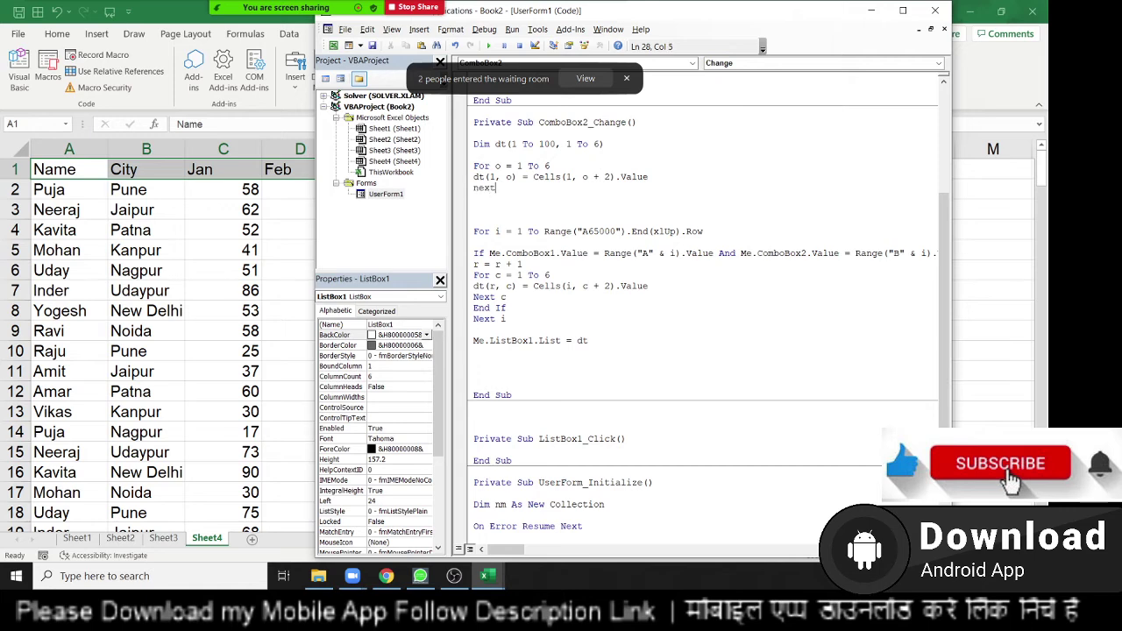
type("o")
scroll(599, 225, "down", 1)
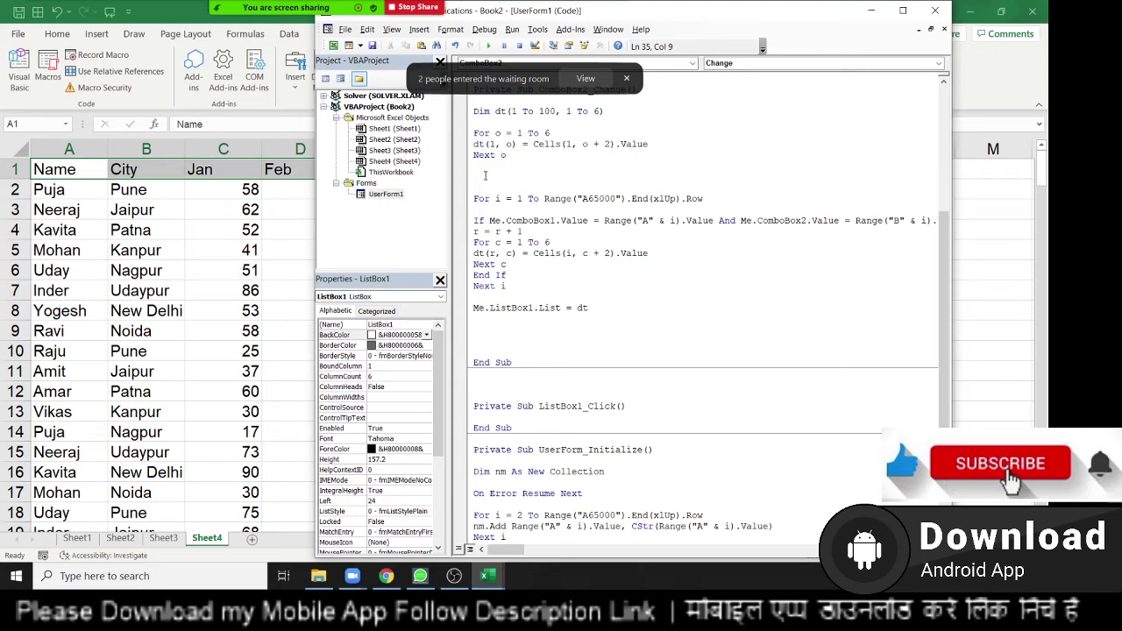
left_click(485, 165)
type("r = ")
type("1")
Step: Run the List form, filter by the first name with Pune, and check the results list
left_click(509, 183)
left_click(489, 45)
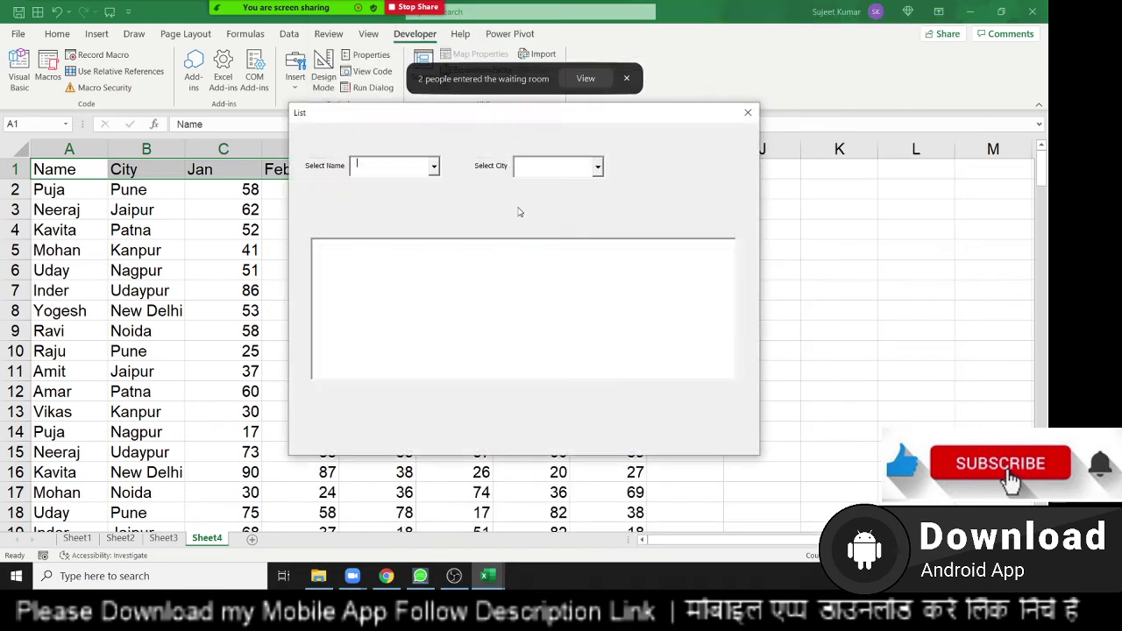
left_click(434, 166)
left_click(394, 184)
left_click(597, 167)
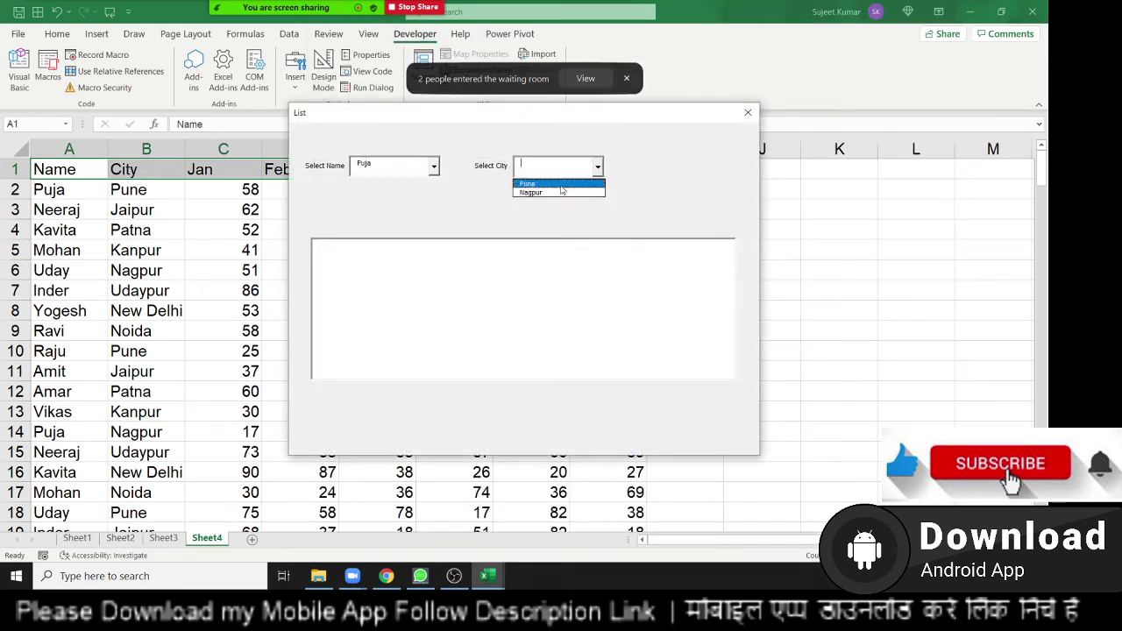
left_click(553, 181)
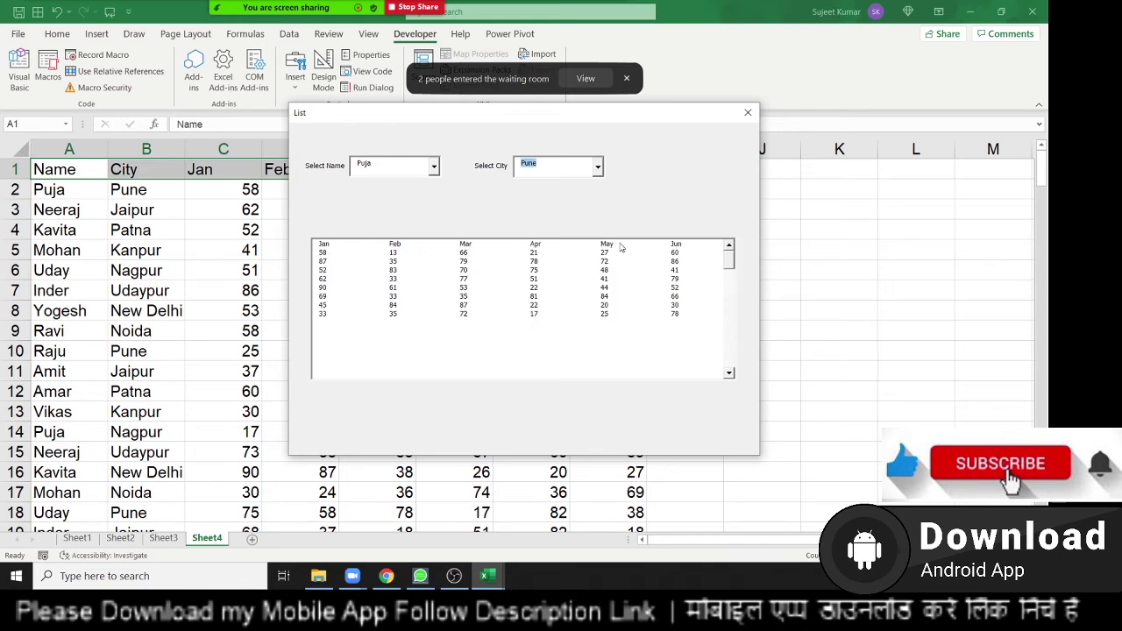
mouse_move(625, 272)
left_mouse_down()
mouse_move(519, 289)
mouse_move(514, 247)
left_mouse_up()
Step: Filter by the second name with Jaipur and inspect the 25/19/39 row
left_click(434, 167)
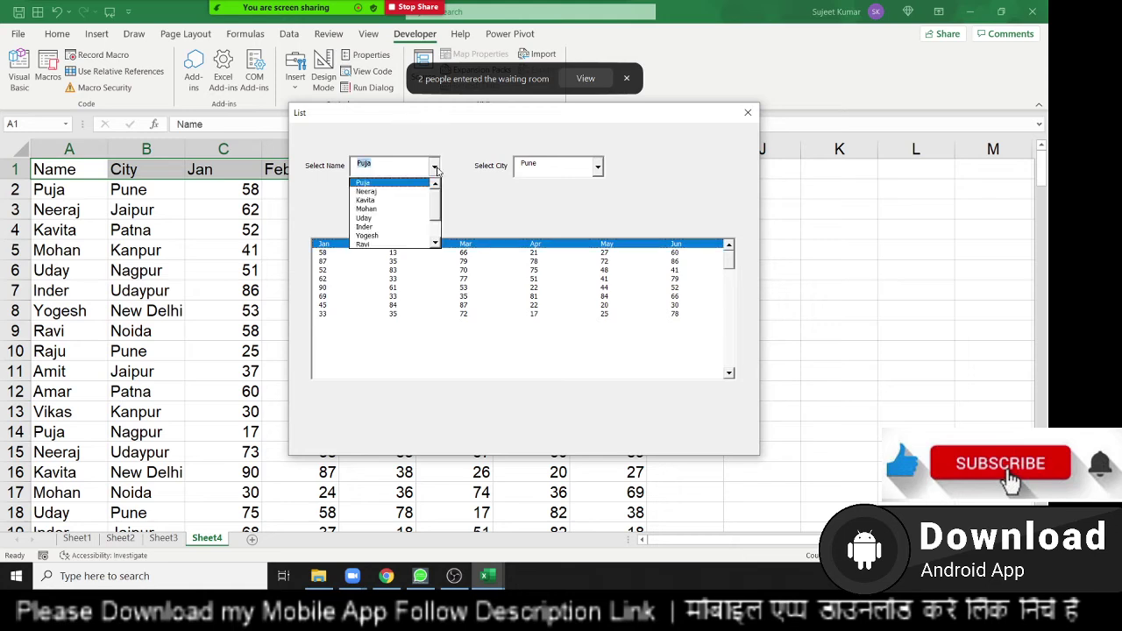
left_click(404, 192)
left_click(597, 166)
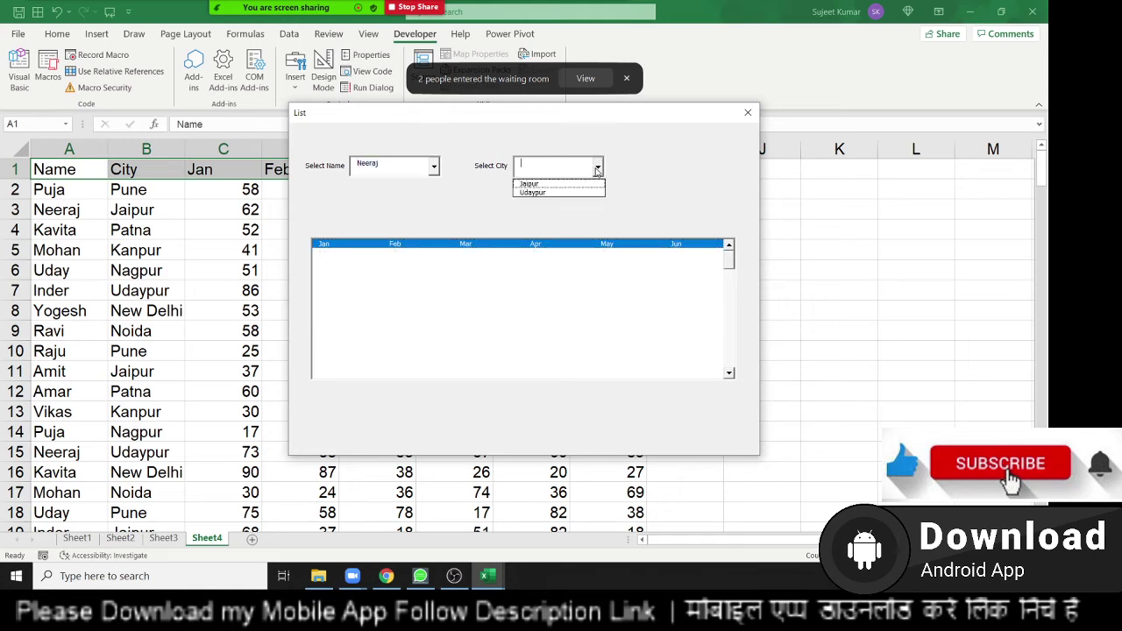
left_click(575, 185)
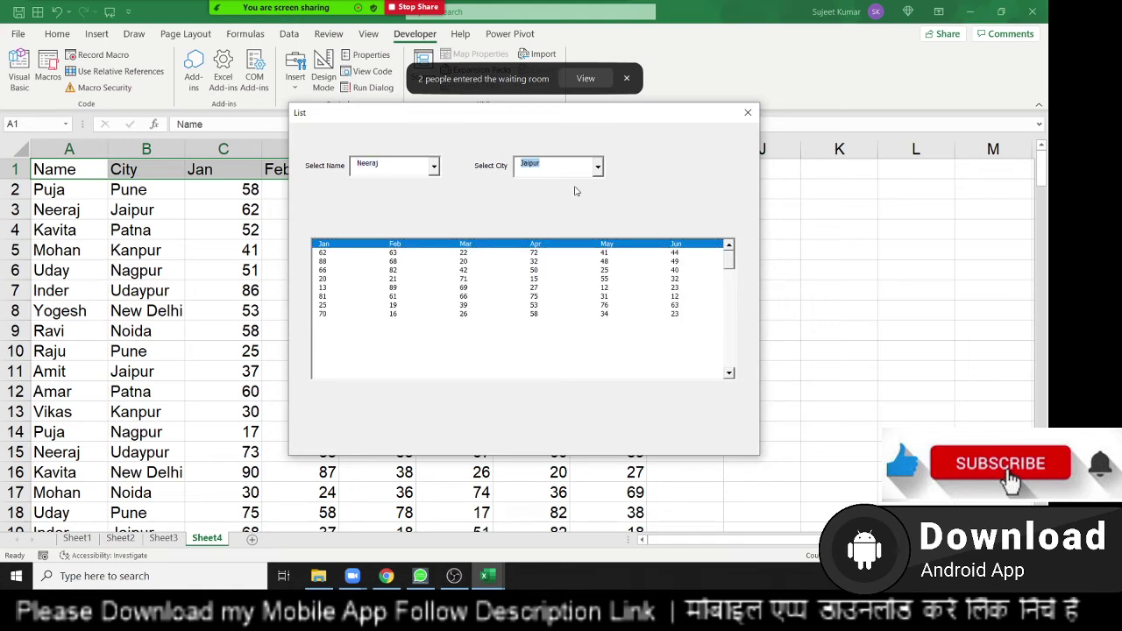
left_click(548, 254)
left_click_drag(545, 290, 545, 305)
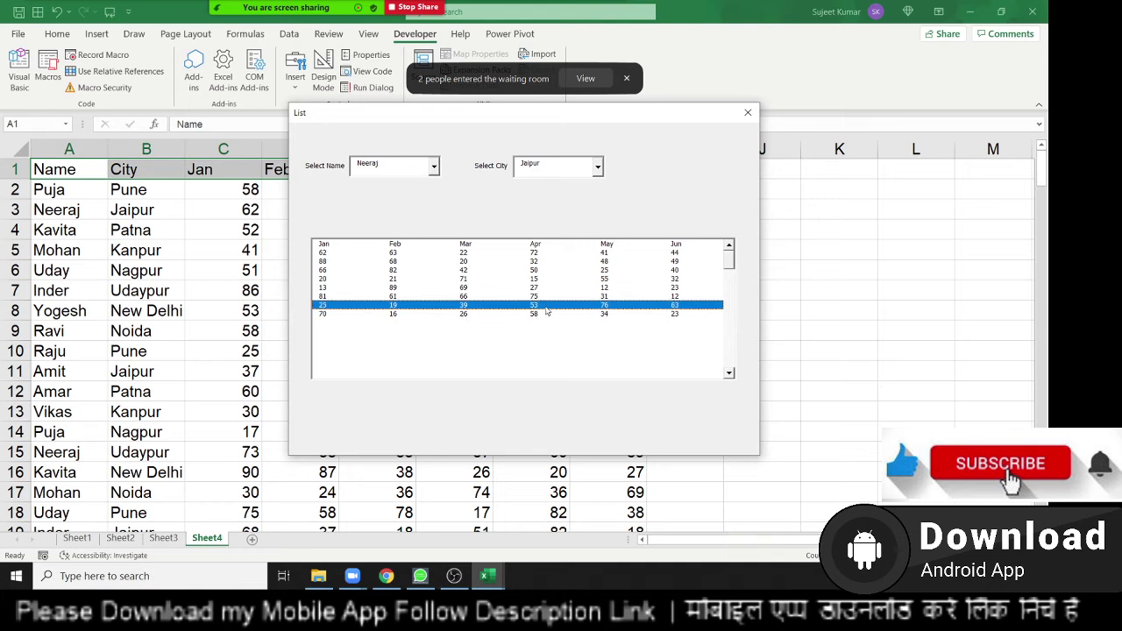
Step: Filter by a different name with Kanpur as the city
left_click(598, 166)
left_click(433, 166)
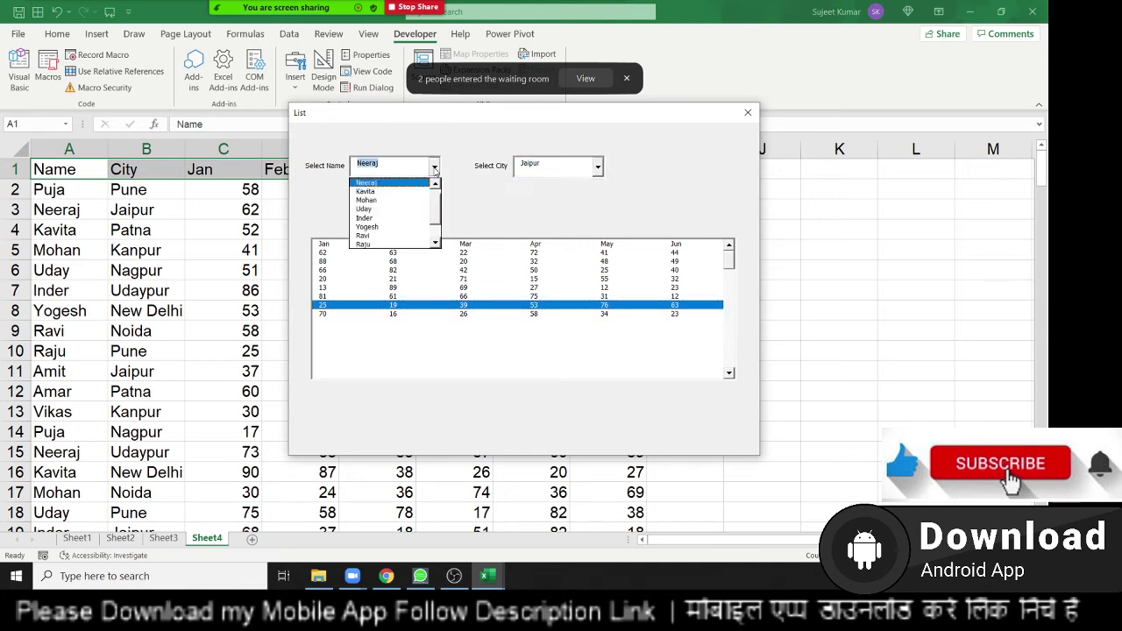
left_click(412, 200)
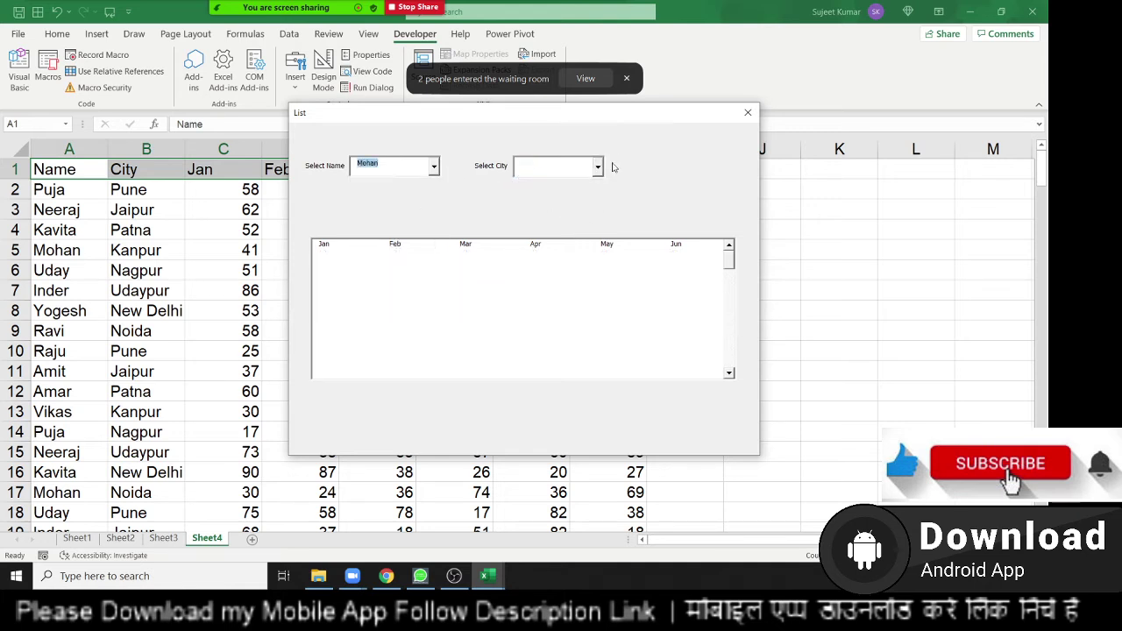
left_click(597, 168)
left_click(582, 183)
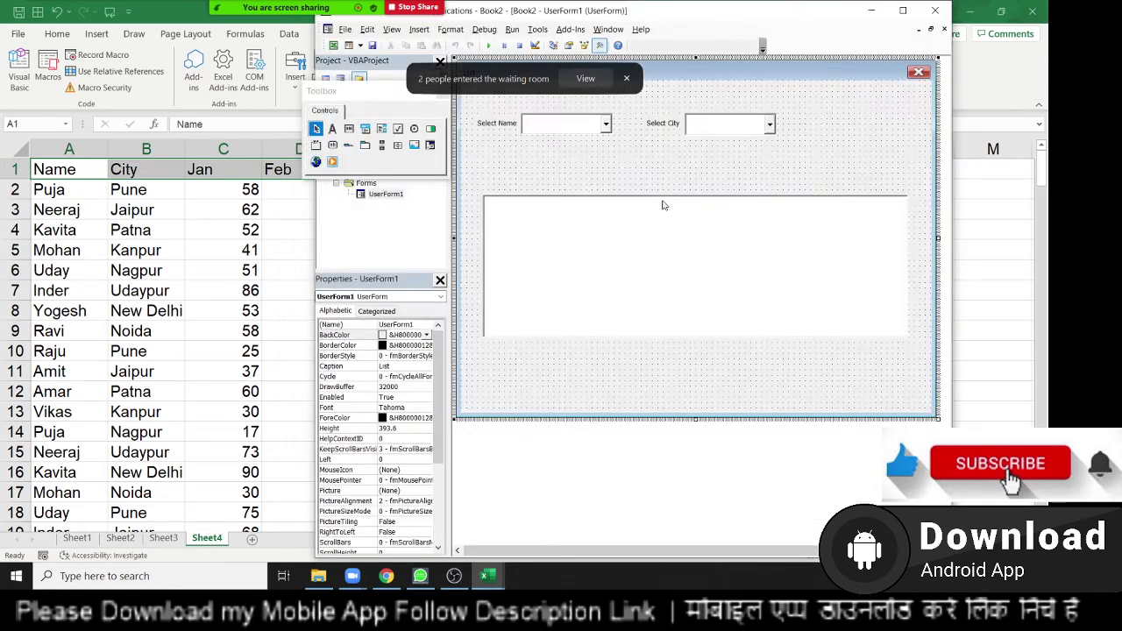
Step: Close the running List form and dismiss the waiting-room notification
left_click(748, 112)
left_click(625, 79)
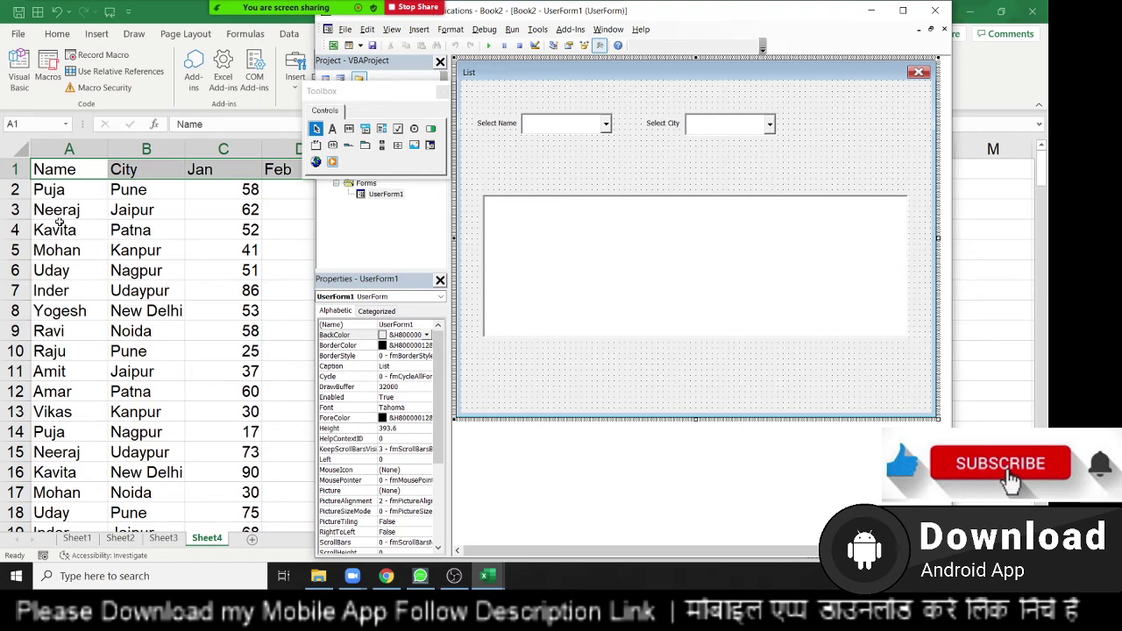
double_click(541, 131)
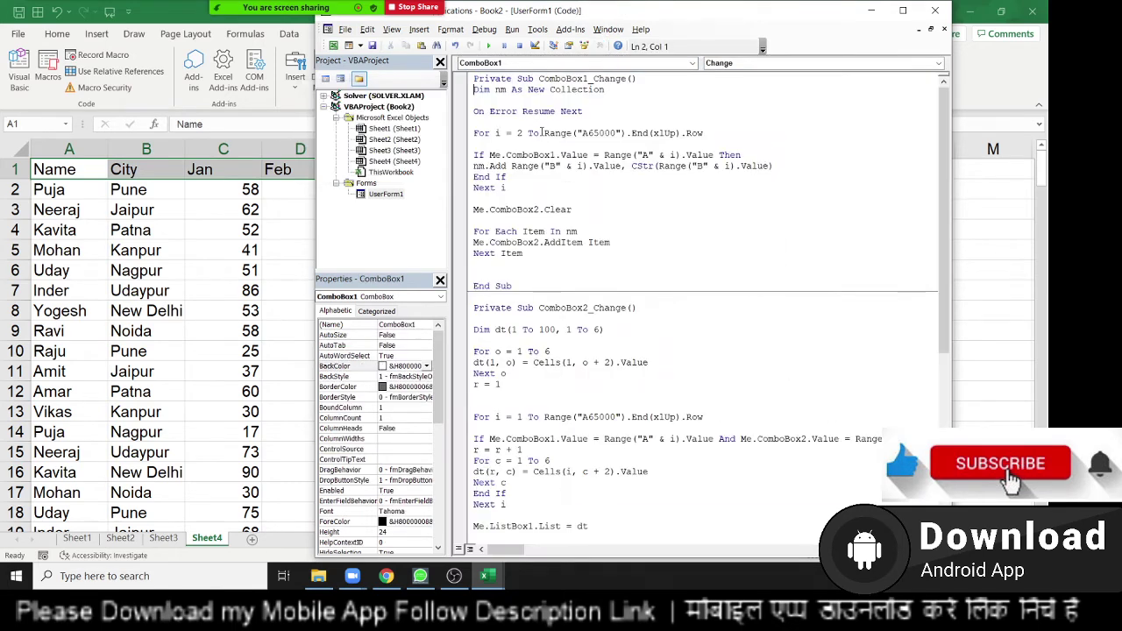
scroll(559, 175, "down", 4)
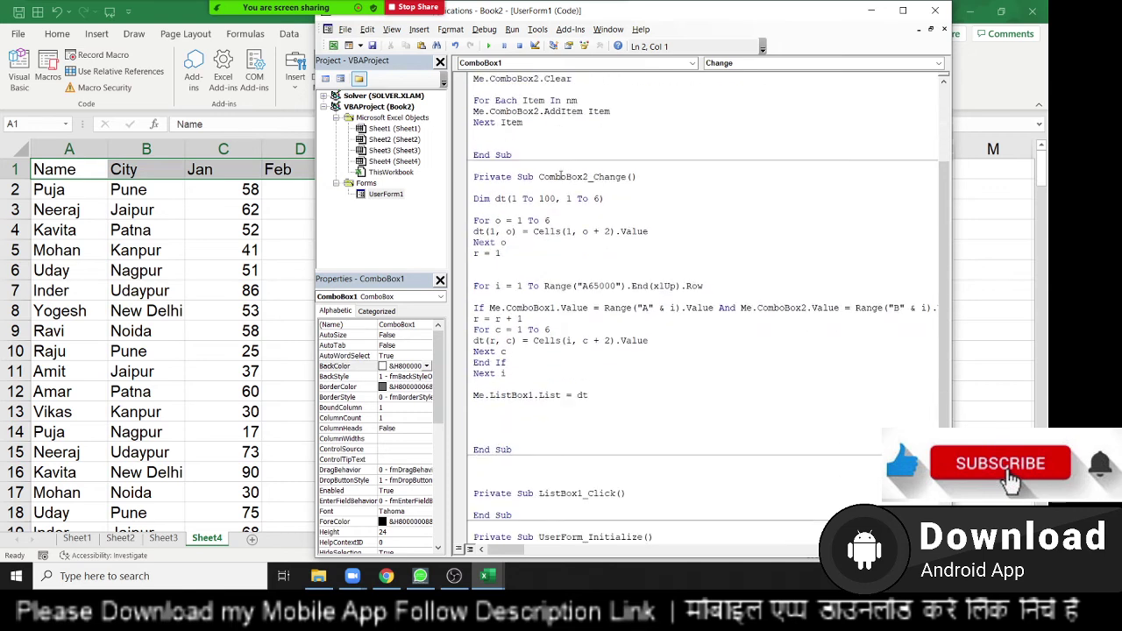
scroll(539, 263, "down", 5)
scroll(563, 275, "down", 1)
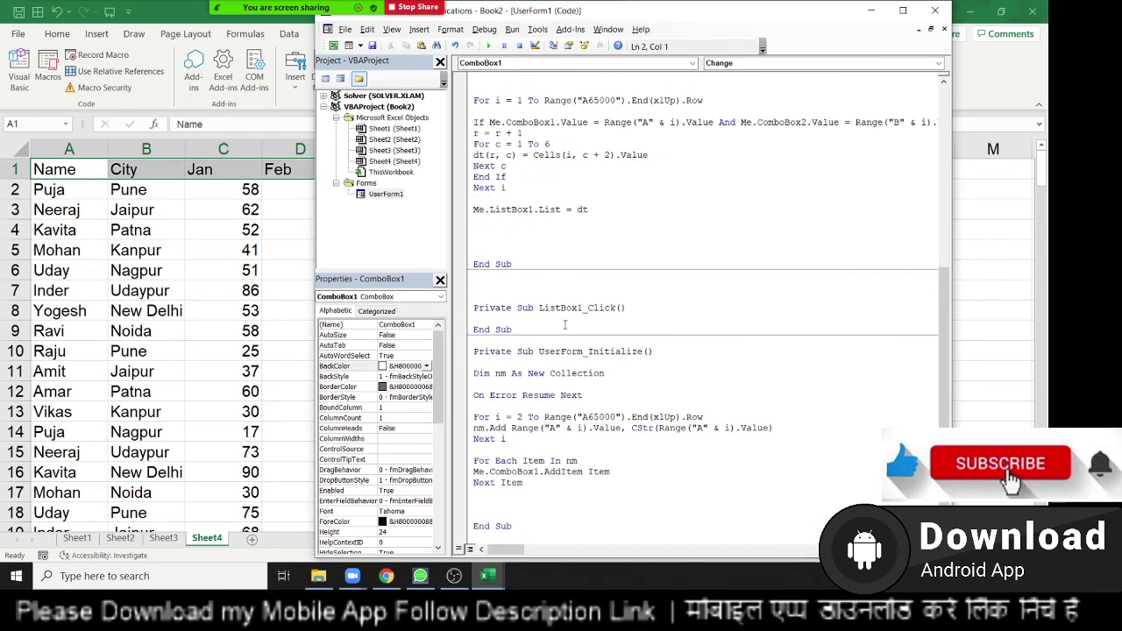
left_click(565, 392)
double_click(552, 351)
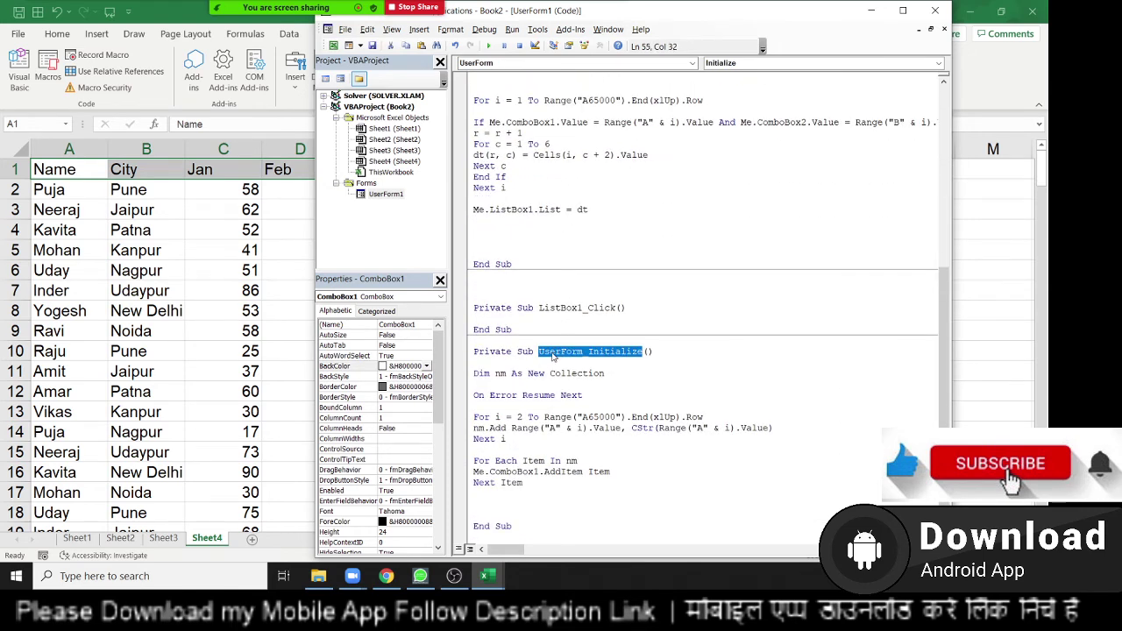
left_click(552, 351)
double_click(552, 351)
left_click_drag(567, 483, 478, 373)
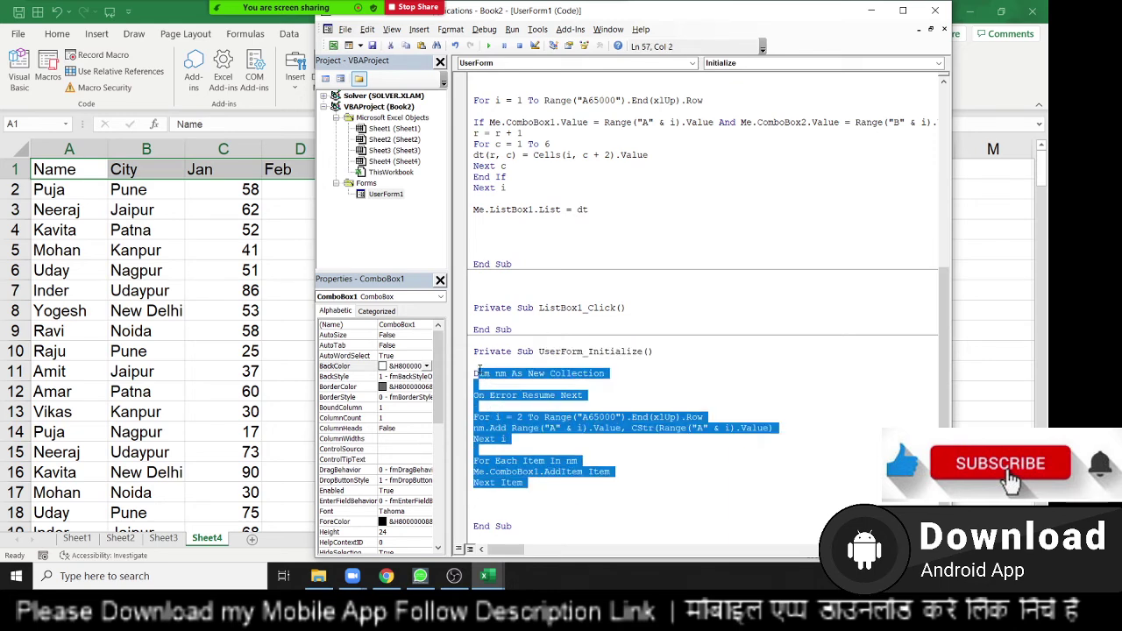
left_click(523, 422)
left_click_drag(528, 374, 605, 374)
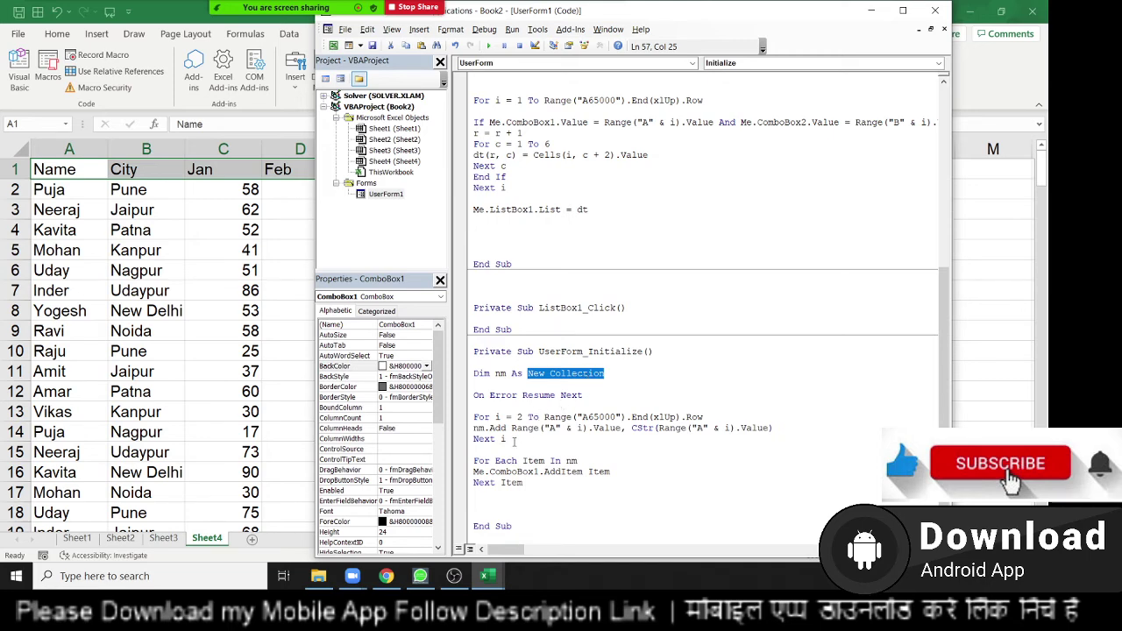
left_click_drag(514, 442, 479, 417)
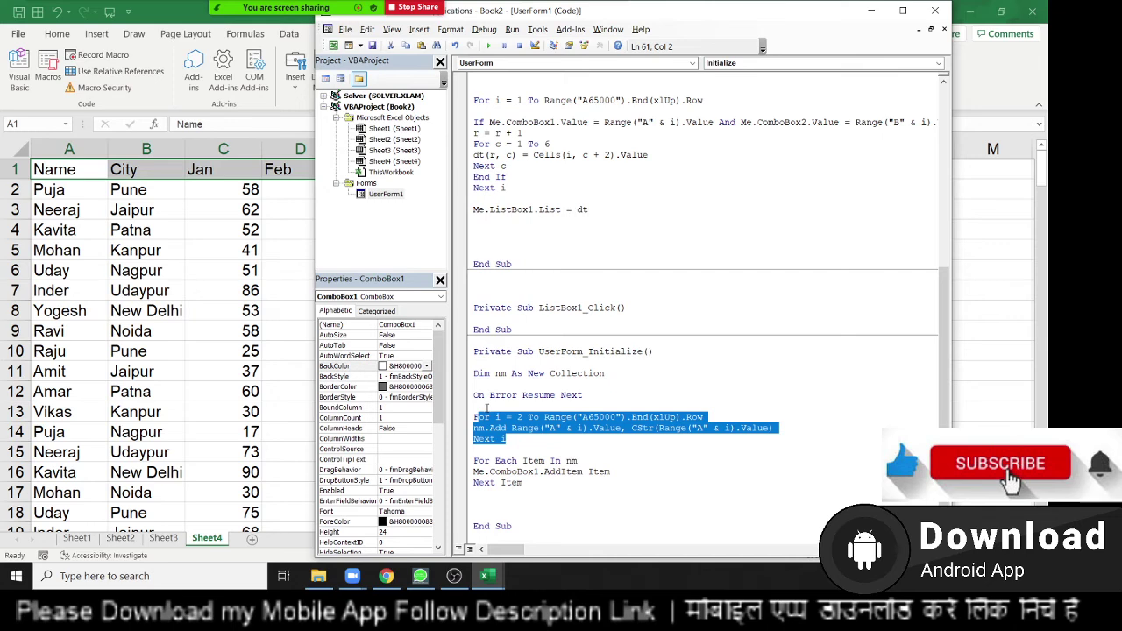
left_click_drag(582, 395, 474, 395)
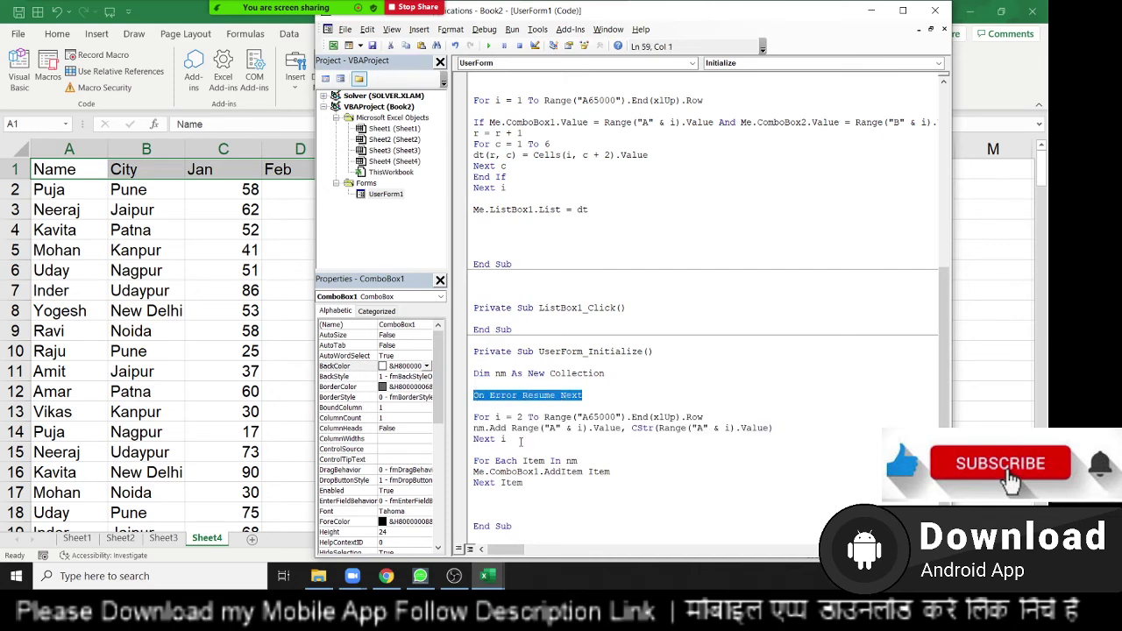
left_click_drag(507, 438, 470, 419)
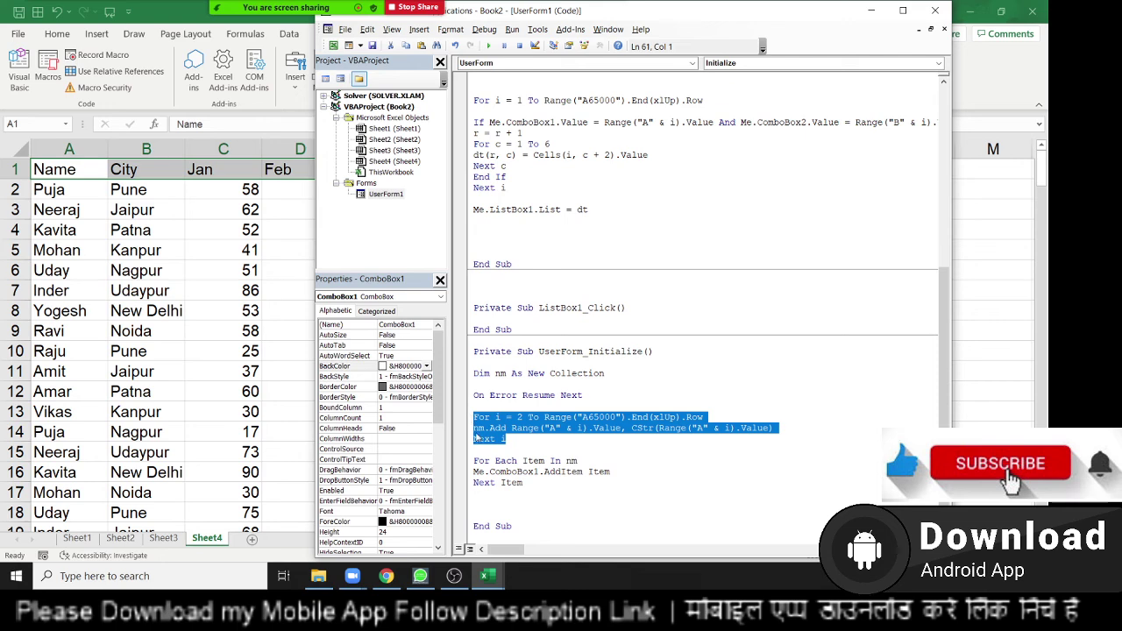
left_click_drag(478, 471, 604, 473)
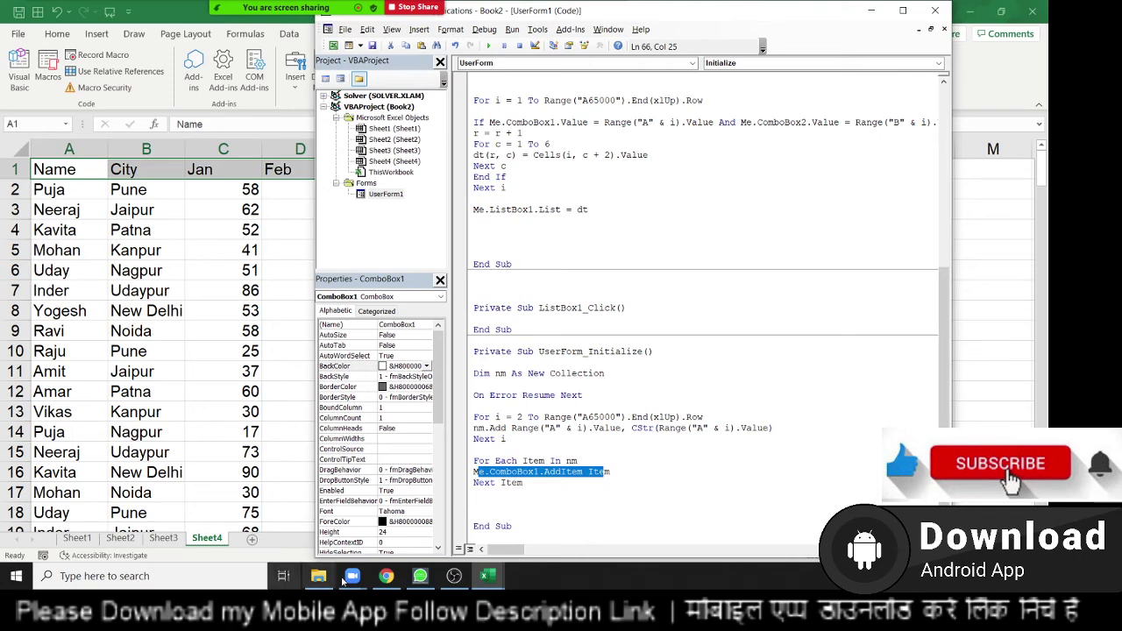
left_click(477, 502)
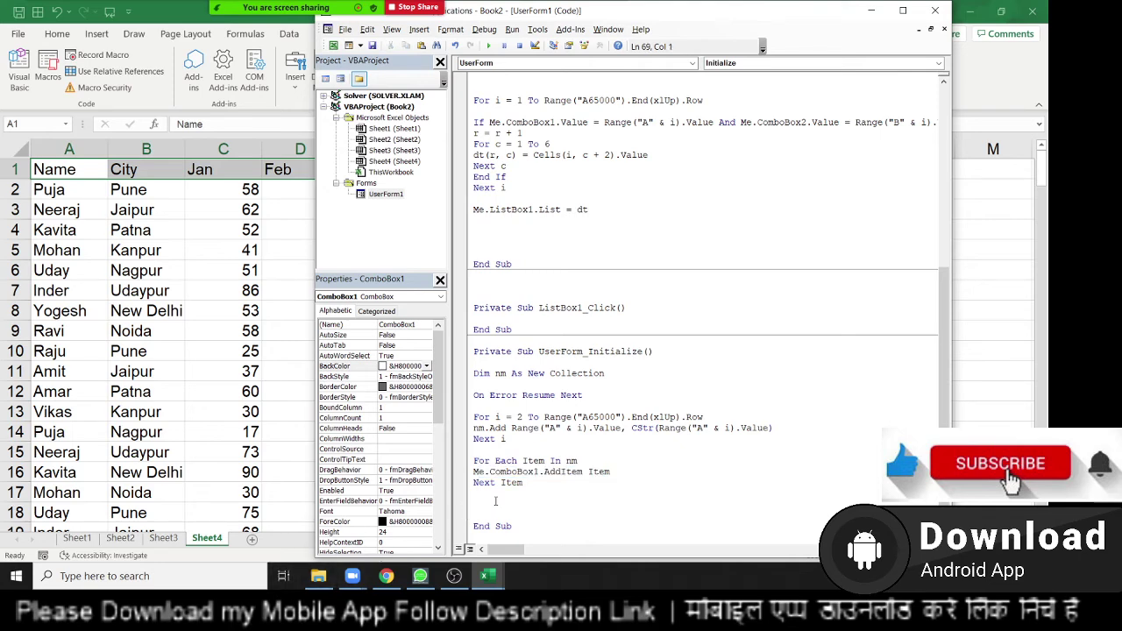
type("r = ")
type("1")
key("Return")
type("r=")
type("5")
key("Return")
left_click(474, 505)
key("shift+Down")
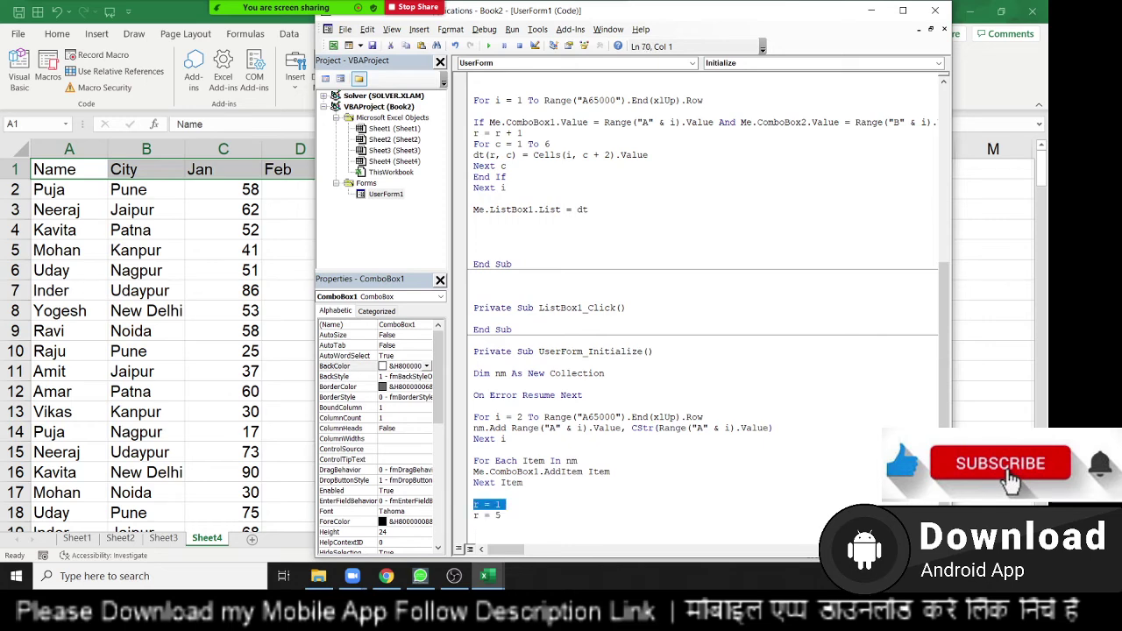
key("Down")
key("shift+Down")
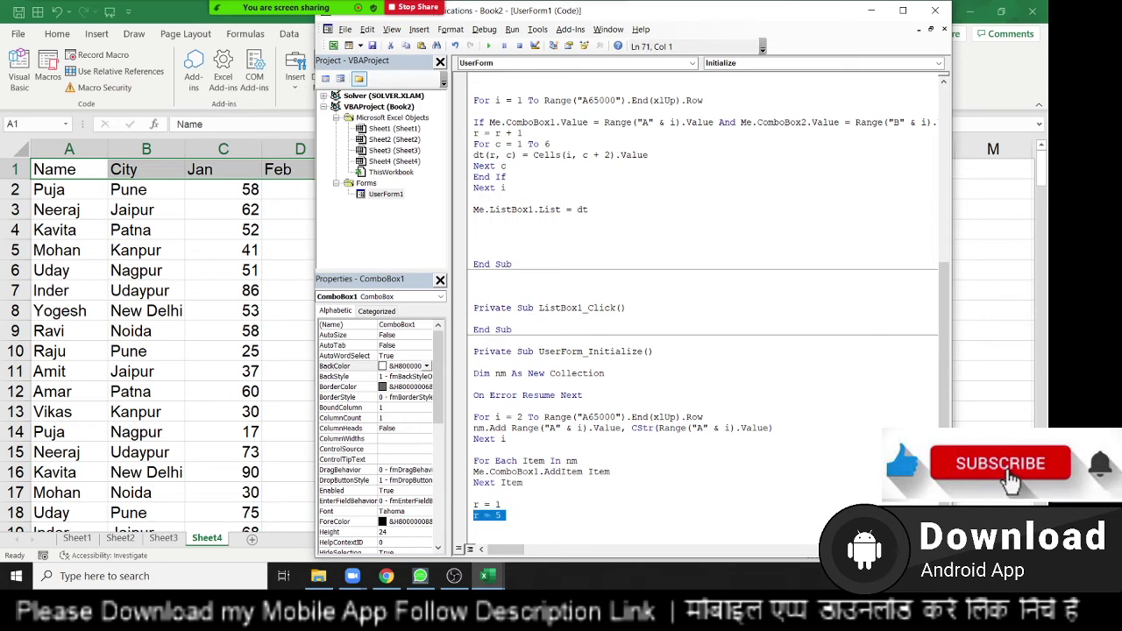
left_click(474, 505)
key("Down")
key("Right")
key("Right")
key("Right")
key("Delete")
type("1")
key("shift+Up")
key("shift+Up")
key("shift+Up")
key("ctrl+x")
Step: Look over the loop lines, then select the empty ListBox1_Click procedure block
left_click(474, 395)
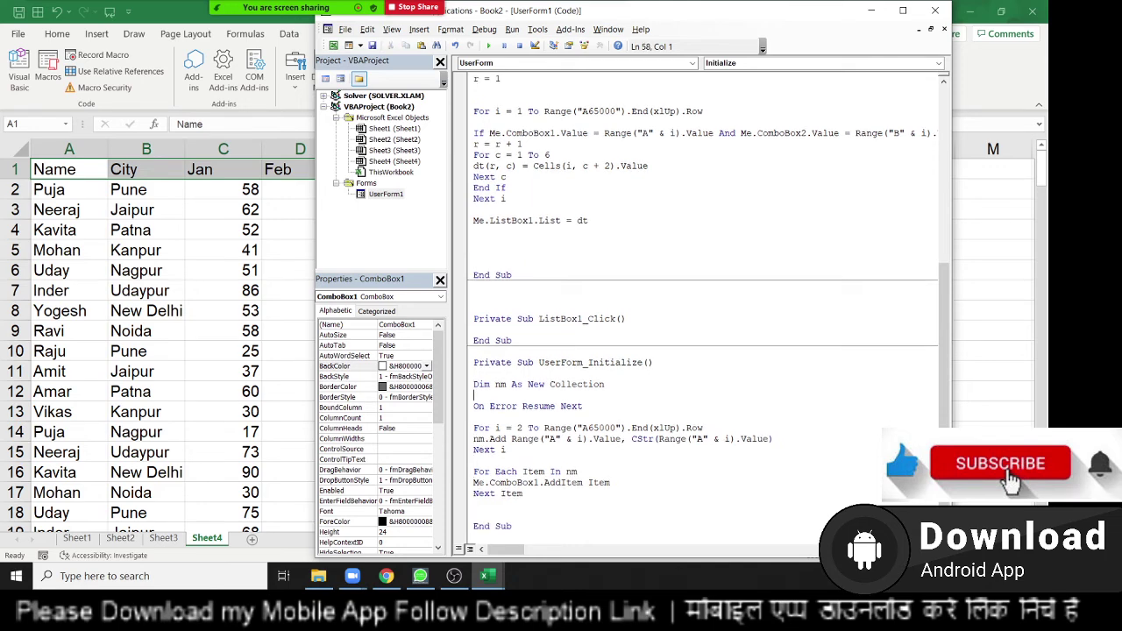
left_click(474, 428)
key("shift+Down")
key("shift+Down")
key("shift+Down")
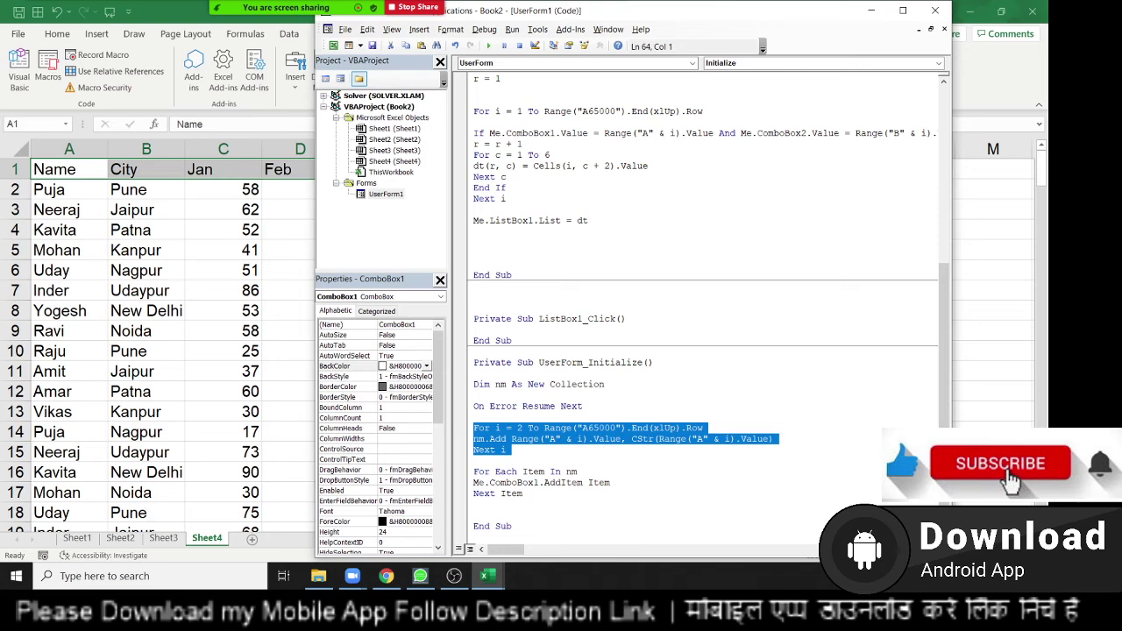
left_click(474, 460)
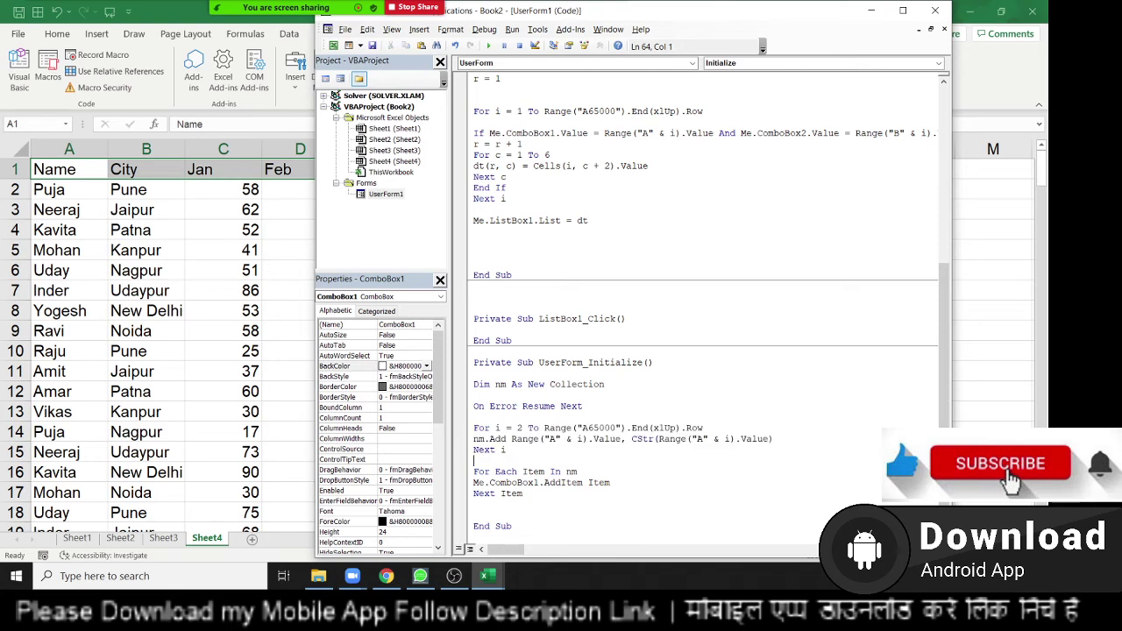
key("shift+Down")
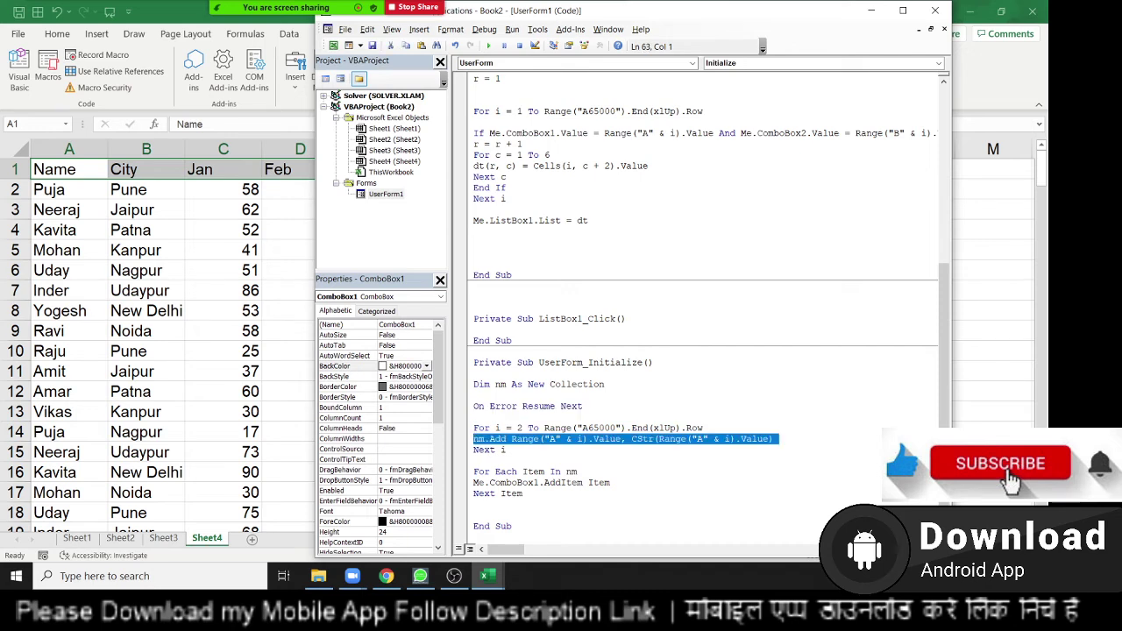
key("Down")
key("shift+Down")
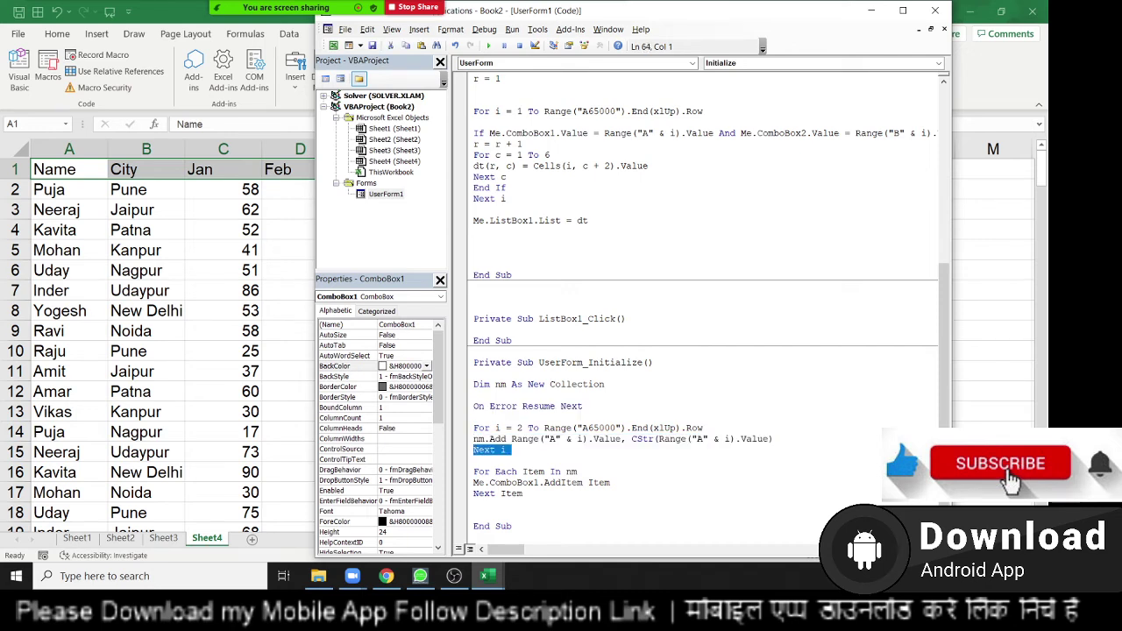
key("Up")
left_click_drag(474, 438, 489, 449)
left_click(489, 450)
key("shift+Down")
key("shift+Down")
key("shift+Down")
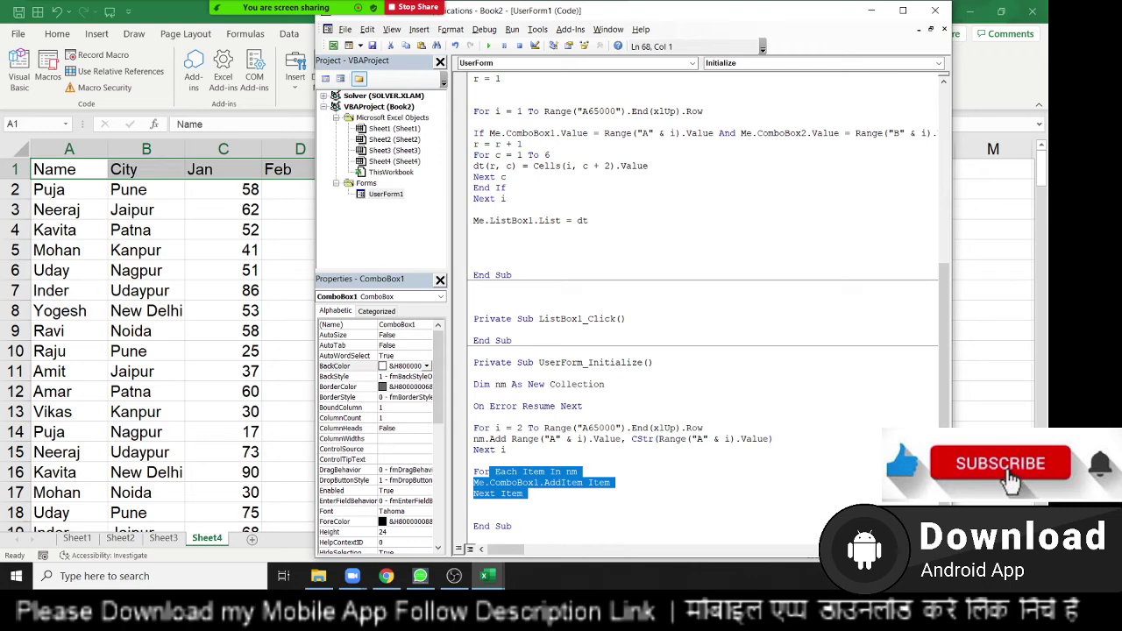
left_click(474, 460)
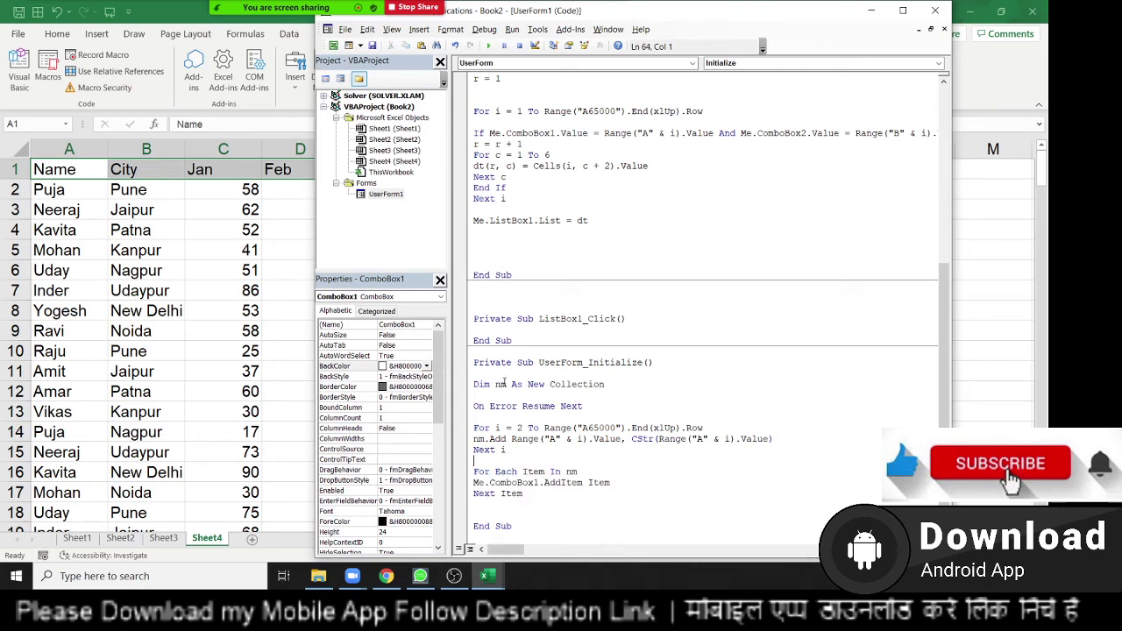
left_click_drag(520, 344, 467, 319)
Step: Delete the empty ListBox1_Click procedure and review ComboBox1_Change's name-matching If and nm.Add lines
key("Delete")
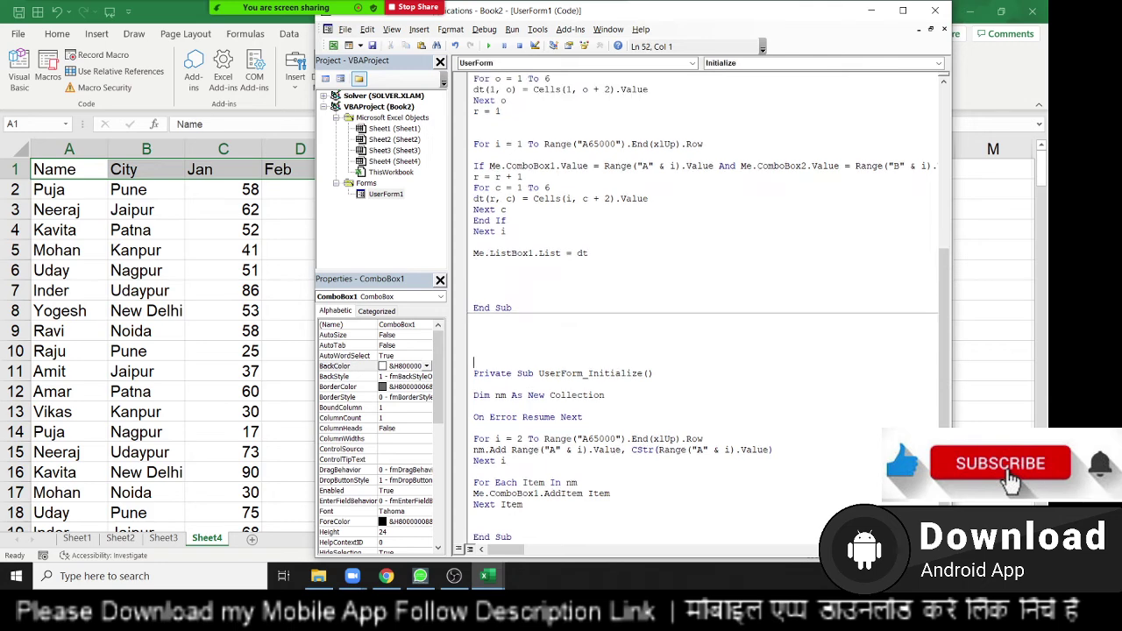
scroll(526, 351, "up", 1)
scroll(613, 420, "up", 1)
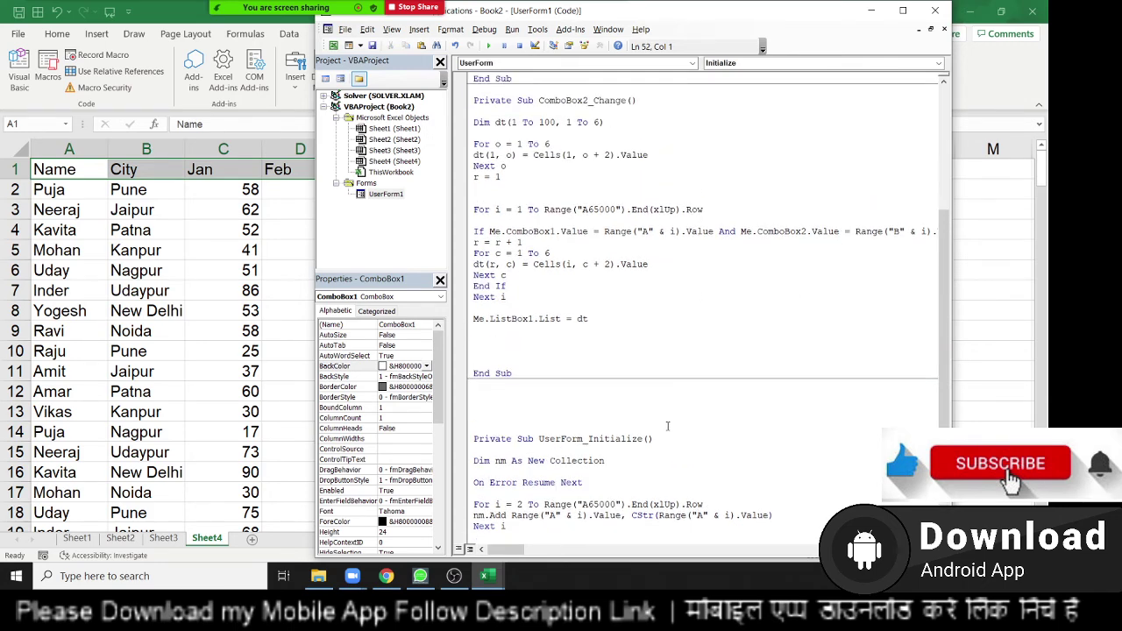
scroll(657, 412, "up", 2)
scroll(652, 390, "up", 2)
scroll(631, 307, "up", 2)
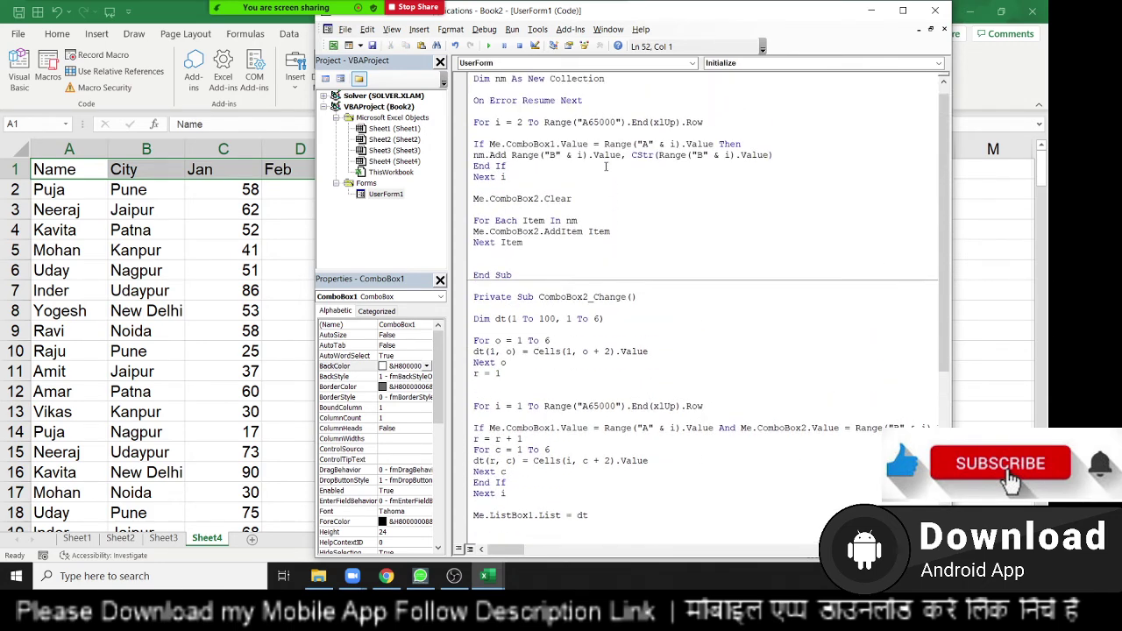
left_click(603, 171)
scroll(603, 171, "up", 1)
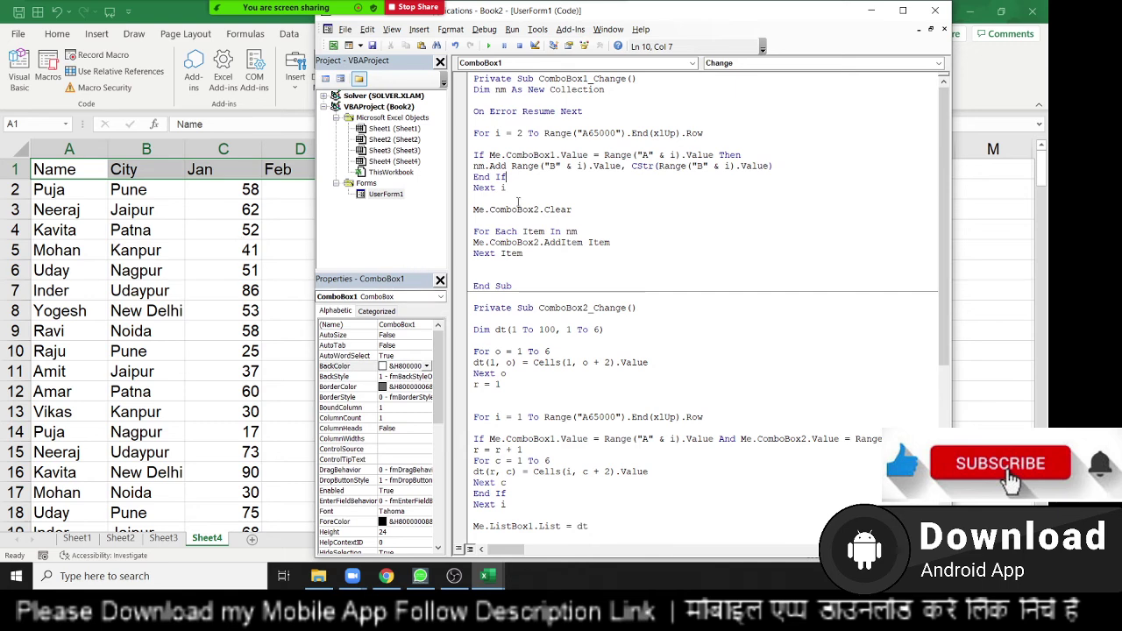
left_click_drag(742, 155, 492, 156)
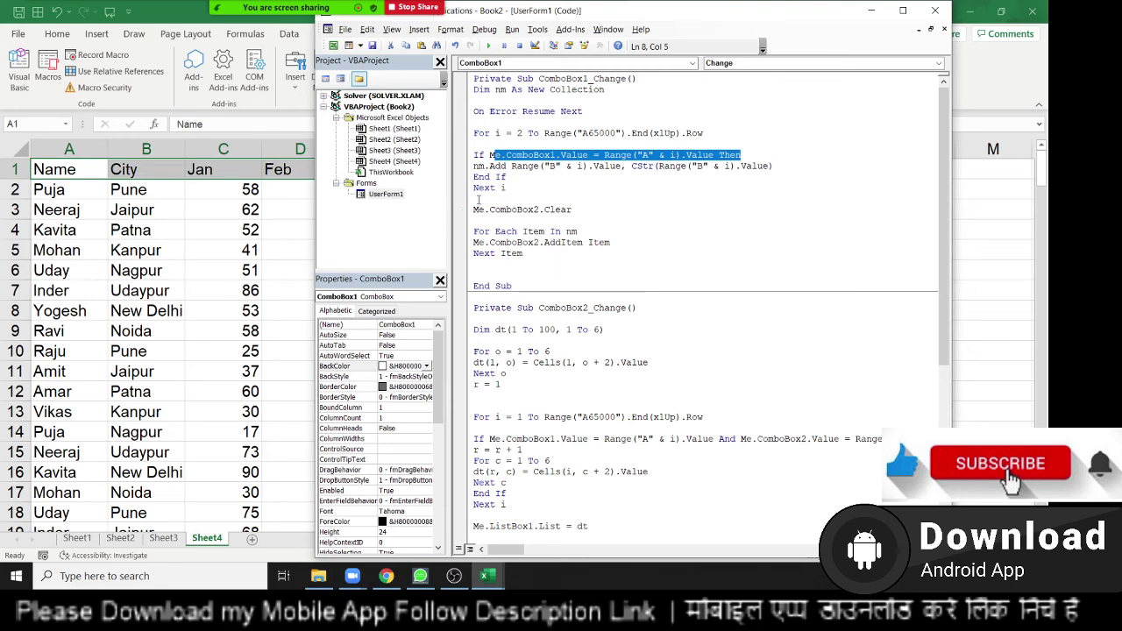
left_click(478, 165)
left_click_drag(474, 165, 788, 169)
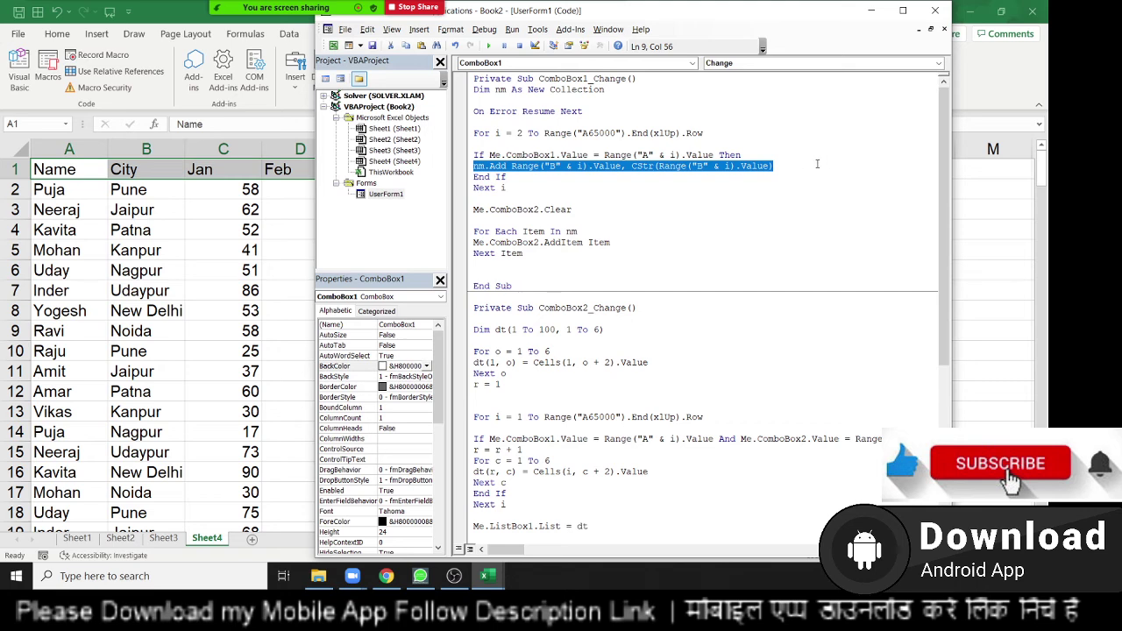
Step: Review the On Error Resume Next line and the ComboBox1 AddItem statement
scroll(749, 229, "down", 4)
scroll(584, 375, "down", 3)
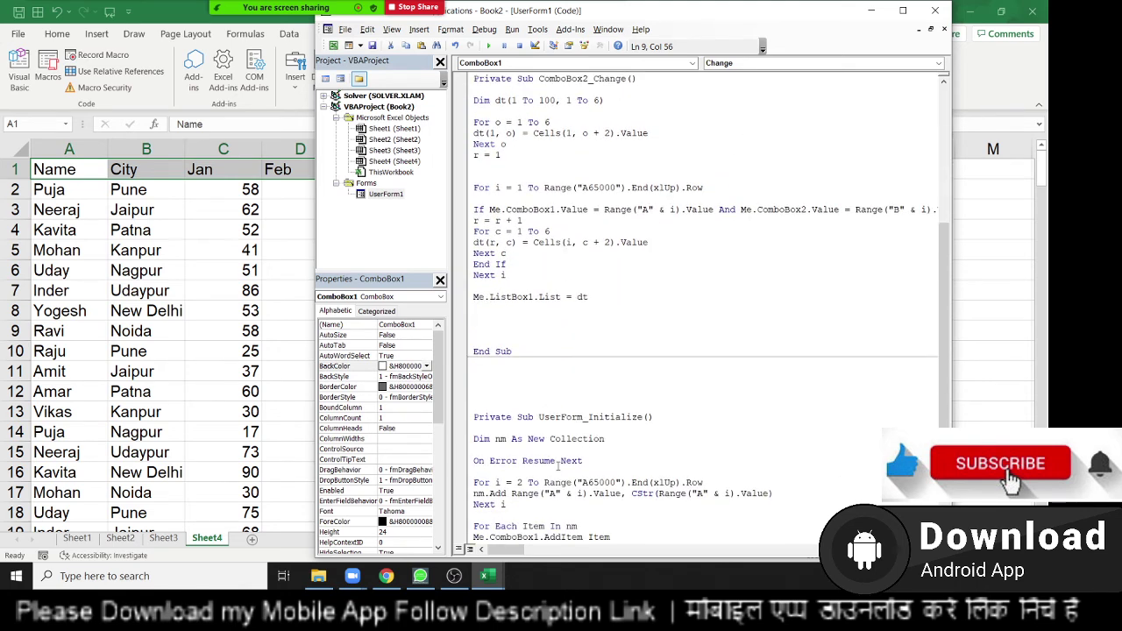
left_click(556, 460)
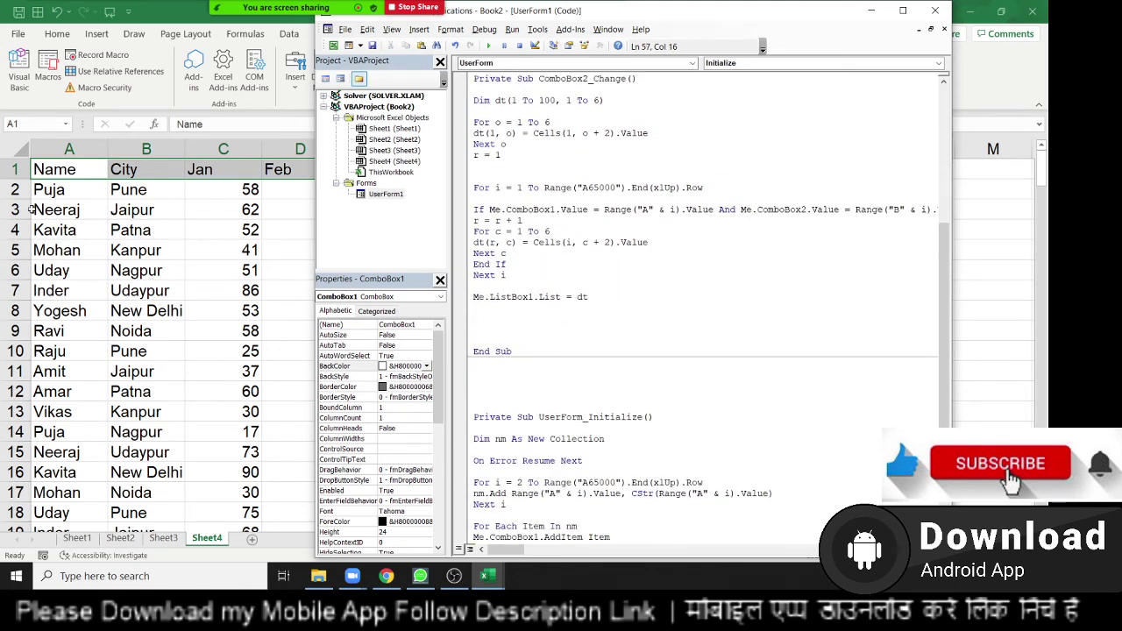
scroll(752, 208, "up", 3)
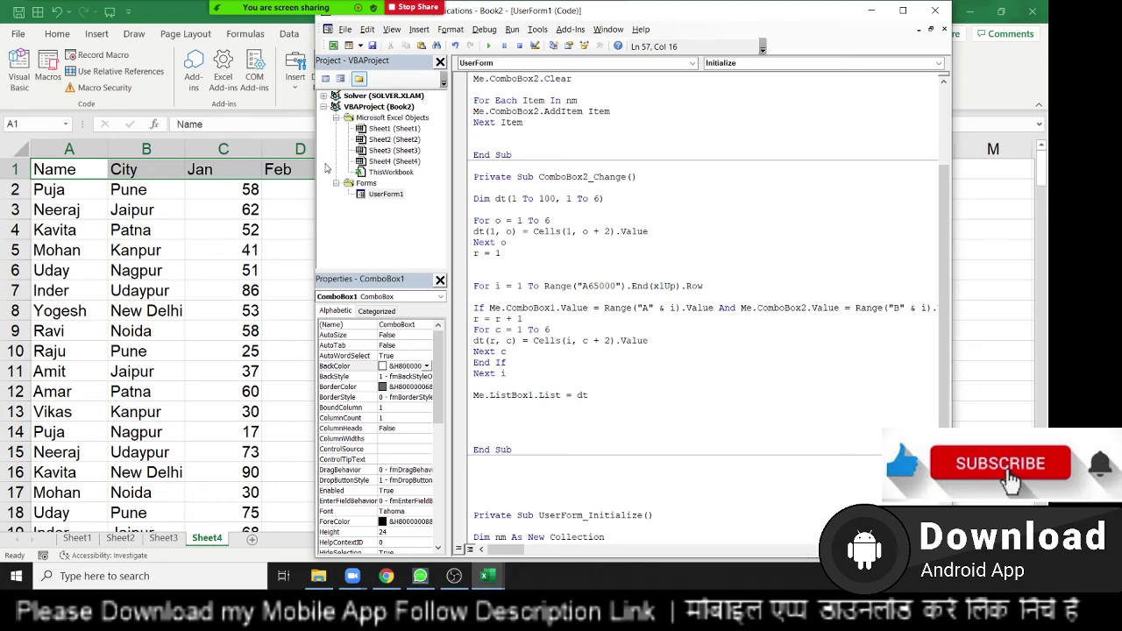
scroll(599, 308, "up", 3)
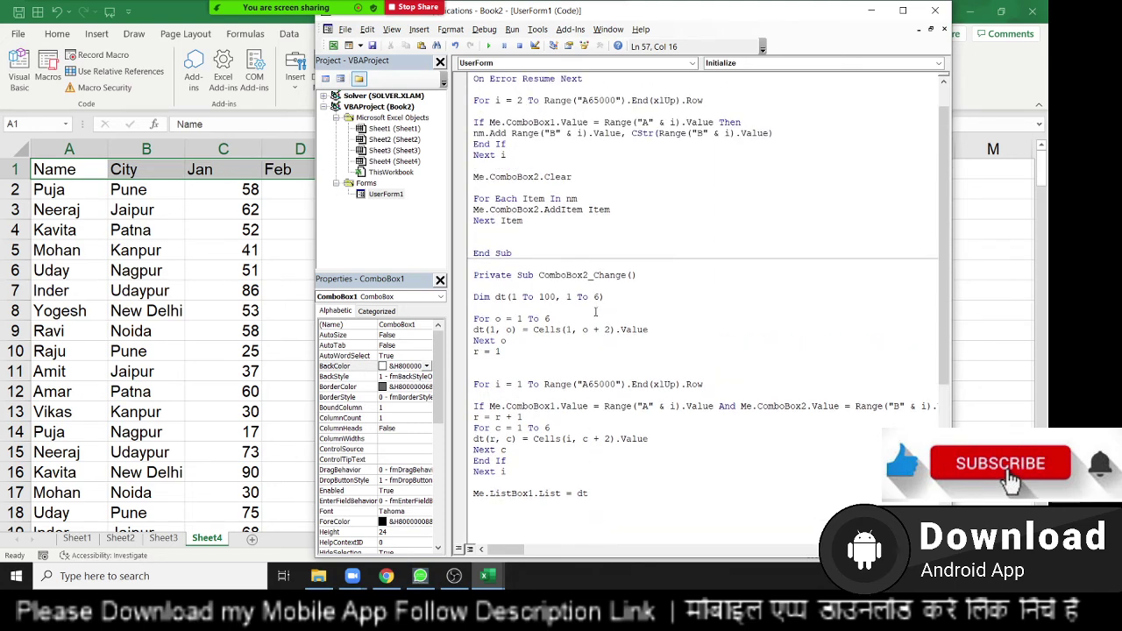
scroll(596, 312, "down", 1)
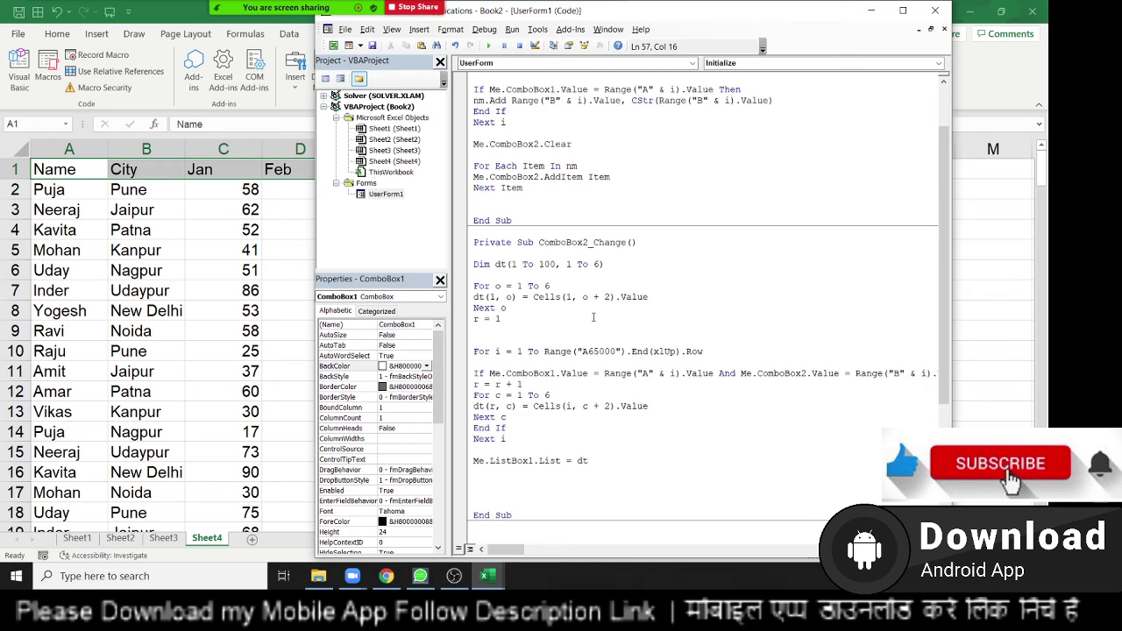
scroll(595, 313, "down", 4)
scroll(593, 318, "down", 1)
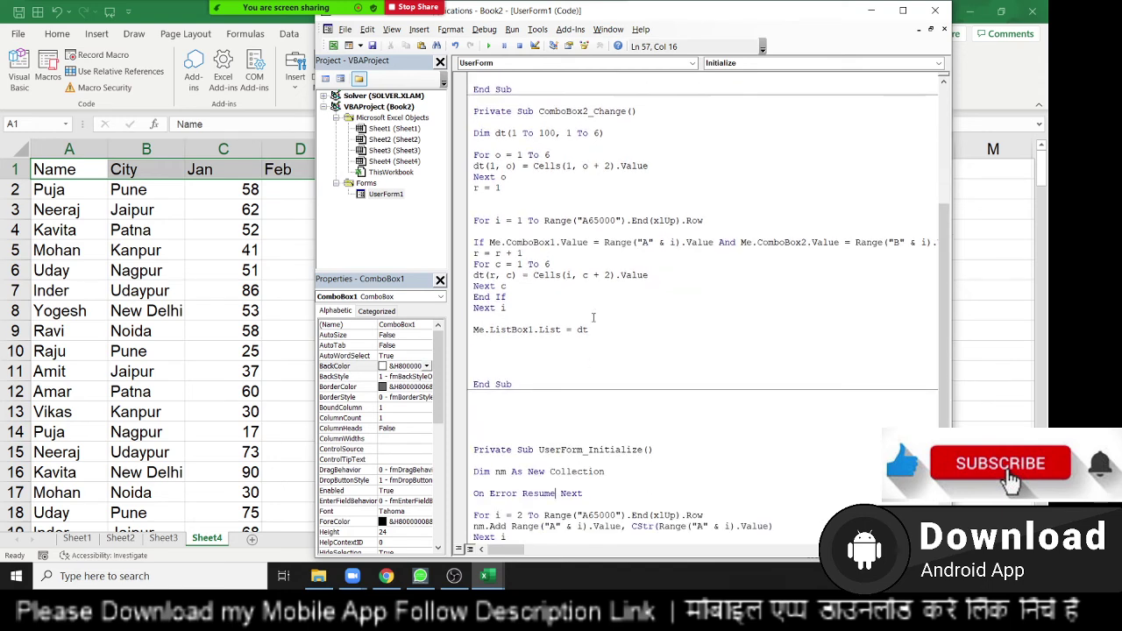
scroll(587, 351, "down", 3)
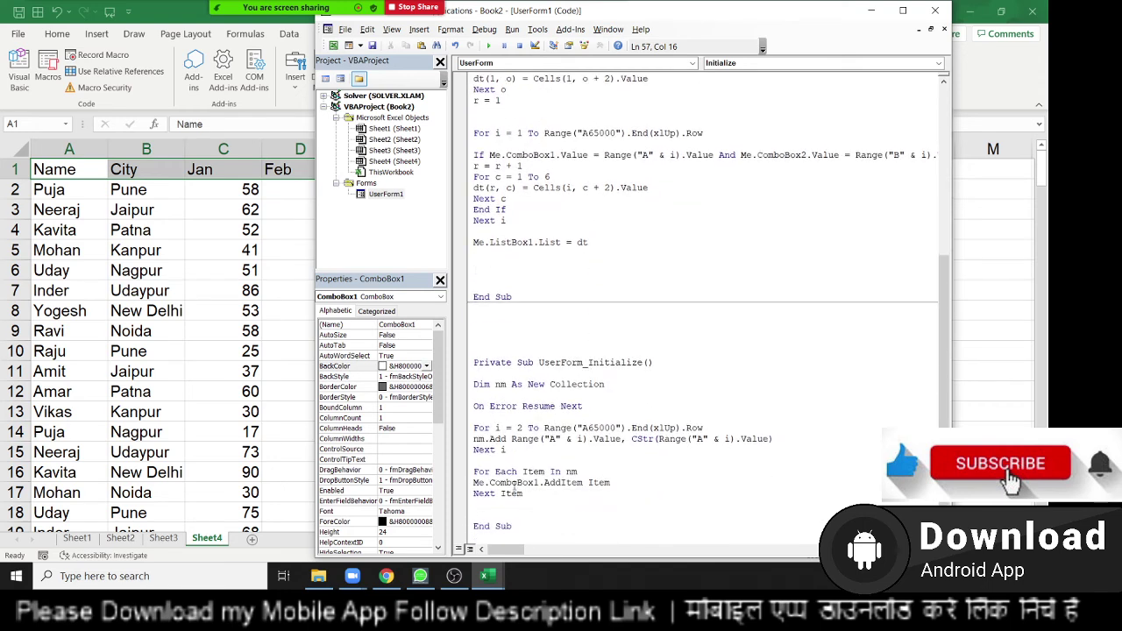
left_click_drag(511, 483, 612, 483)
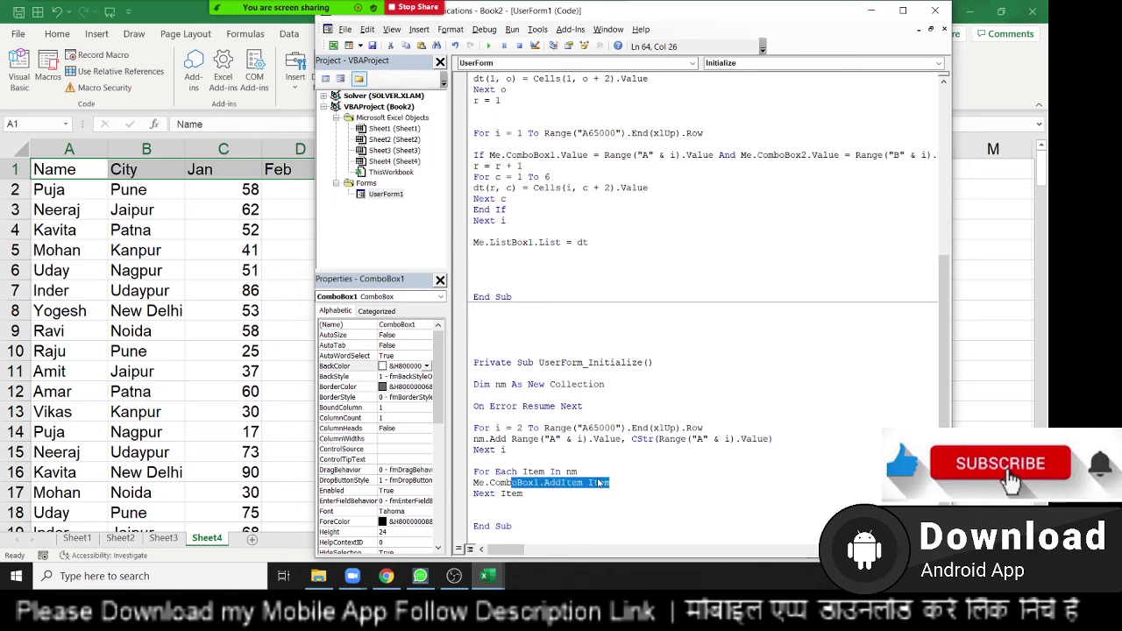
Step: Create a new ListBox1_Click stub from the ListBox1 control on the UserForm1 design
double_click(394, 194)
left_click(554, 246)
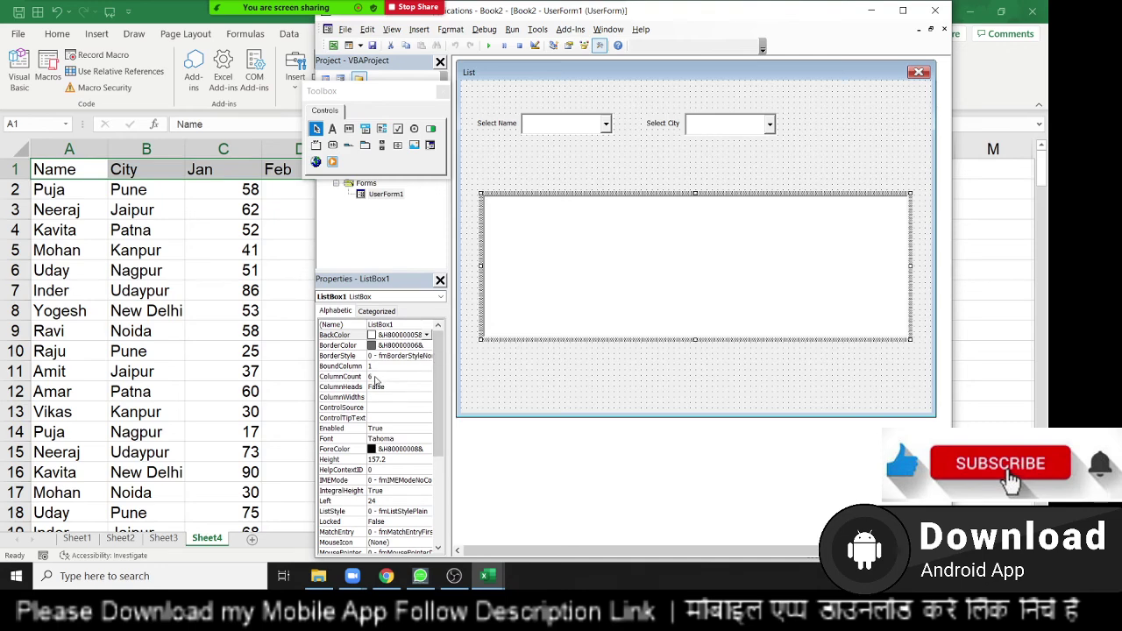
double_click(557, 260)
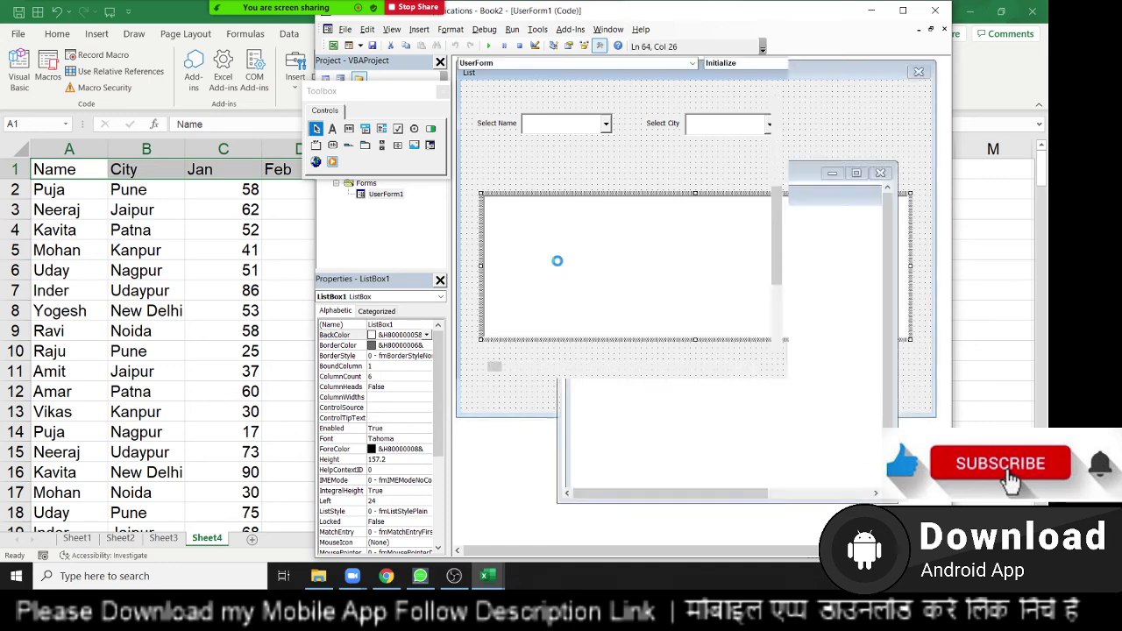
scroll(553, 256, "up", 1)
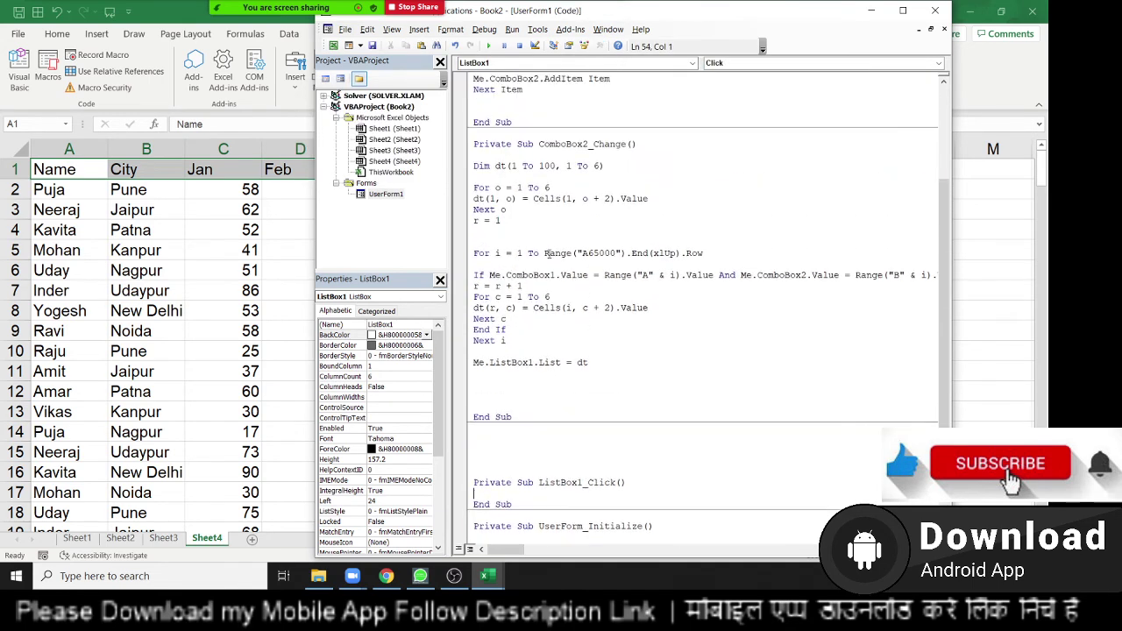
Step: Review the dt array bounds (1 To 100, 1 To 6), the For o header loop and r = 1
left_click_drag(506, 166, 633, 171)
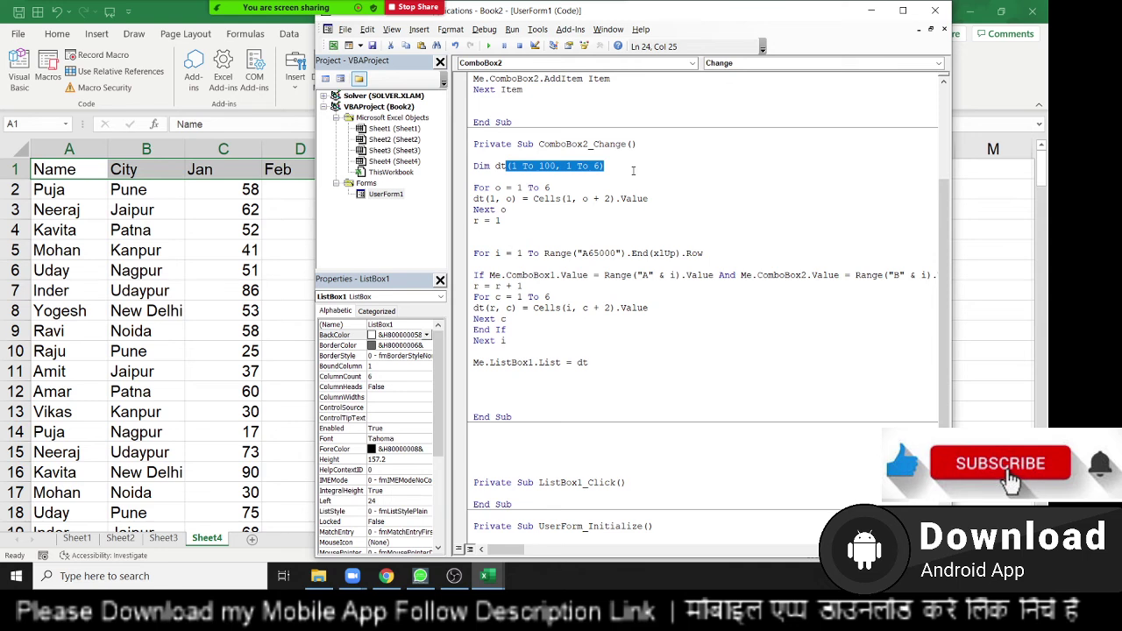
left_click(511, 166)
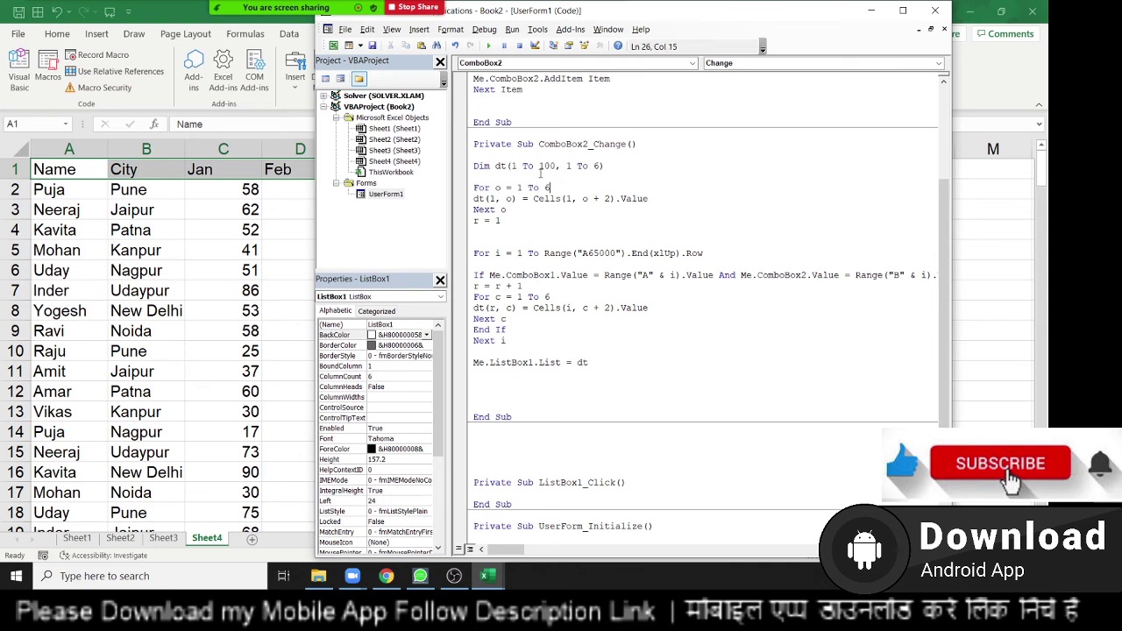
left_click_drag(514, 167, 607, 166)
left_click_drag(474, 187, 508, 209)
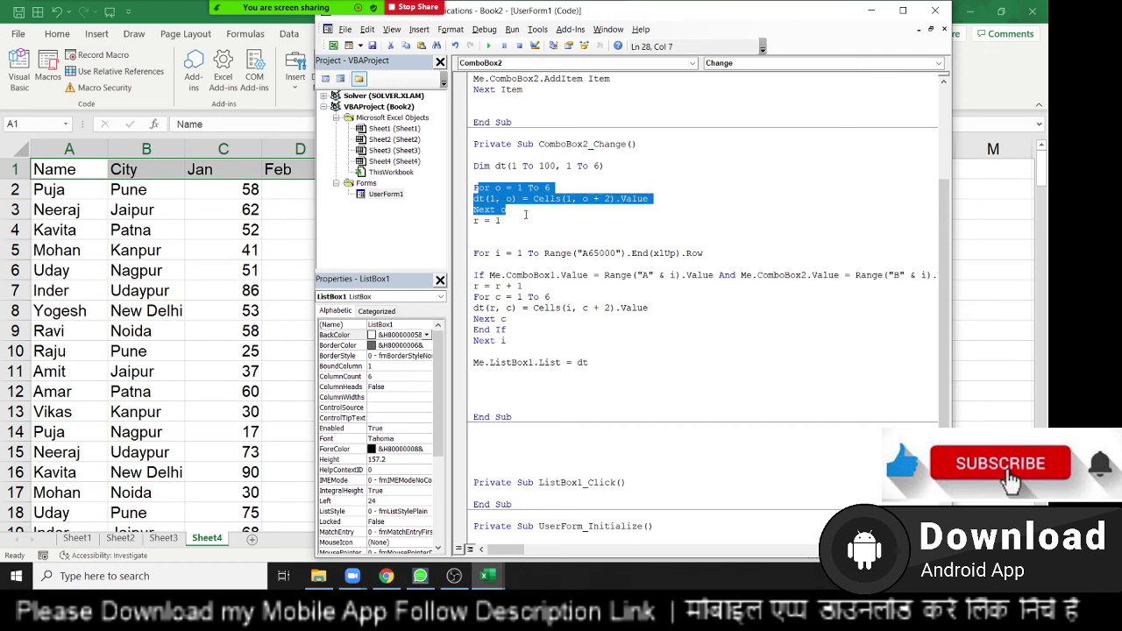
left_click(550, 216)
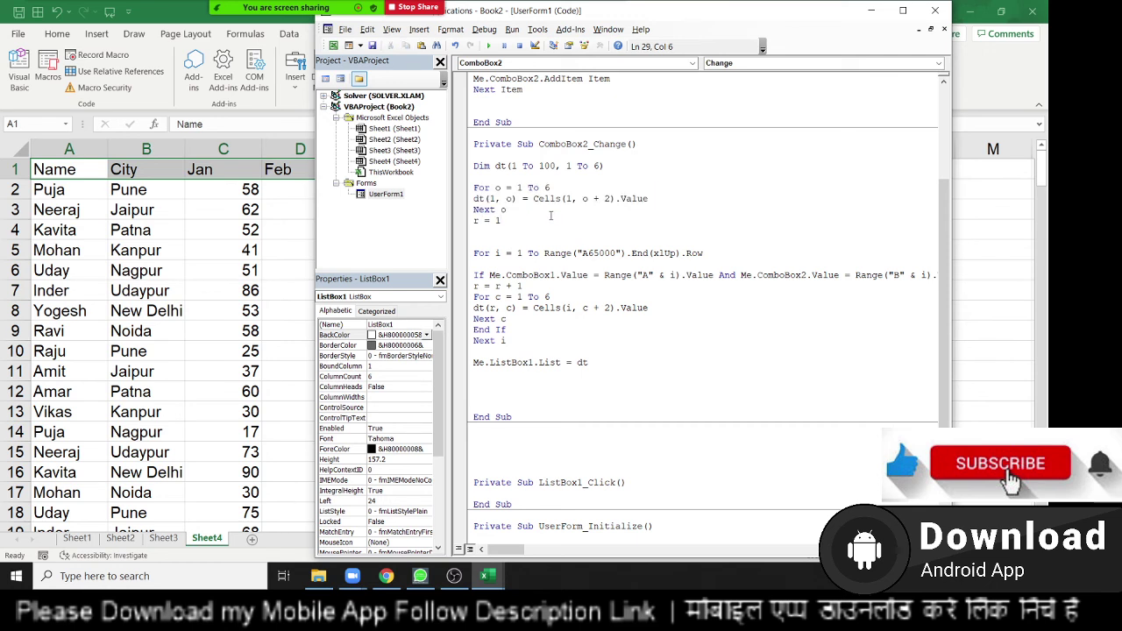
scroll(550, 216, "down", 2)
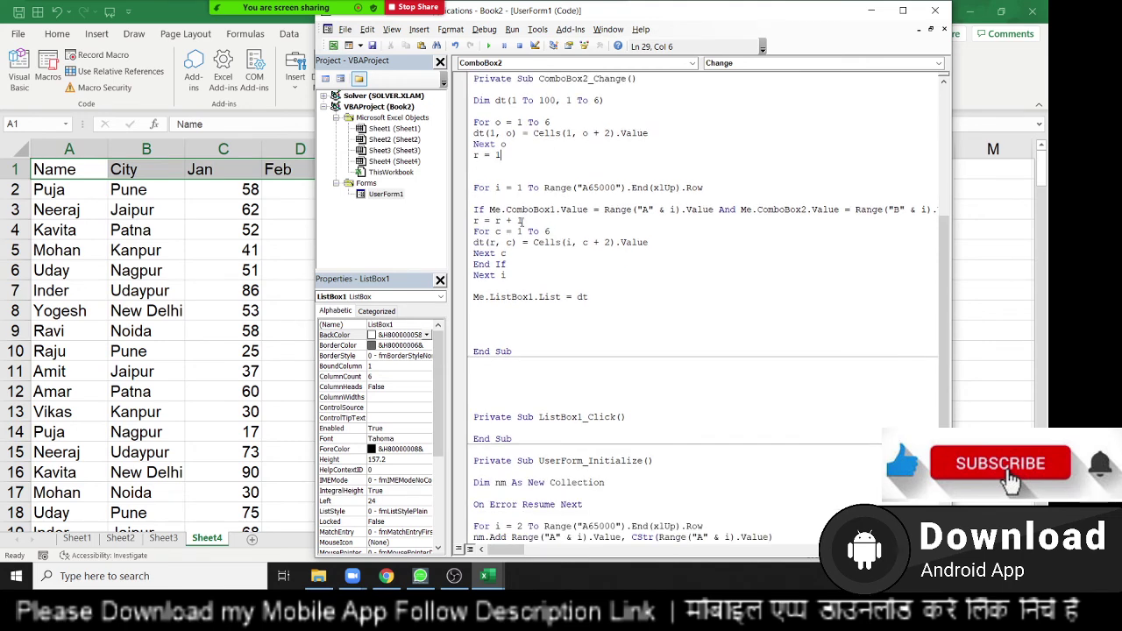
Step: Review the name-and-city If test, the dt(r, c) copy line and Me.ListBox1.List = dt
double_click(478, 209)
left_click_drag(604, 209, 654, 211)
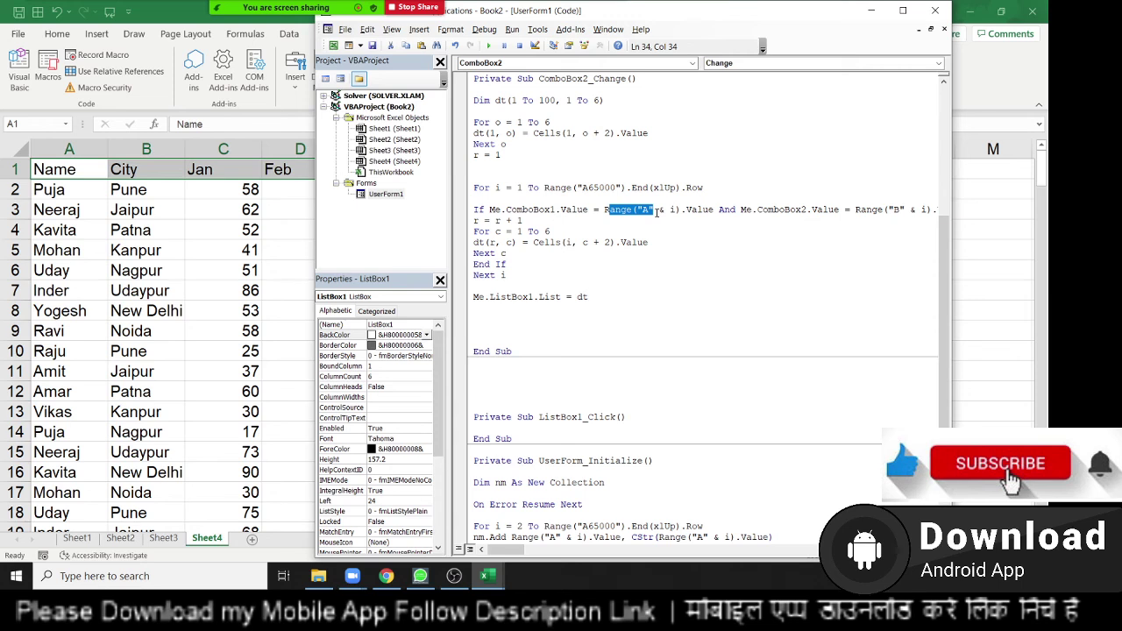
left_click_drag(866, 211, 891, 212)
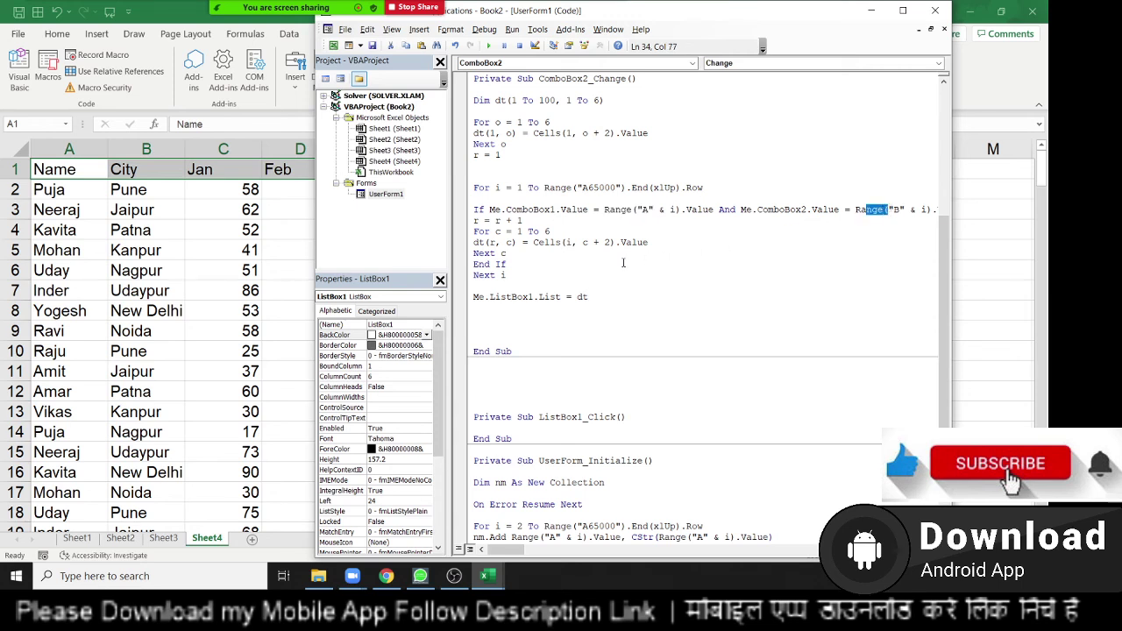
scroll(623, 263, "down", 1)
left_click(477, 210)
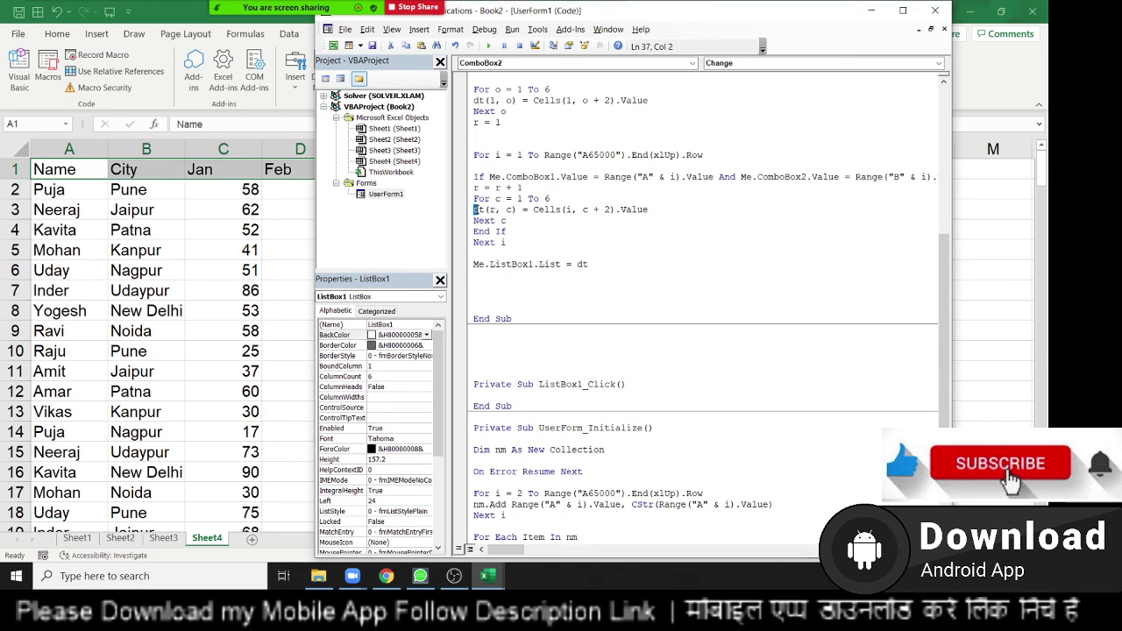
left_click_drag(475, 210, 649, 210)
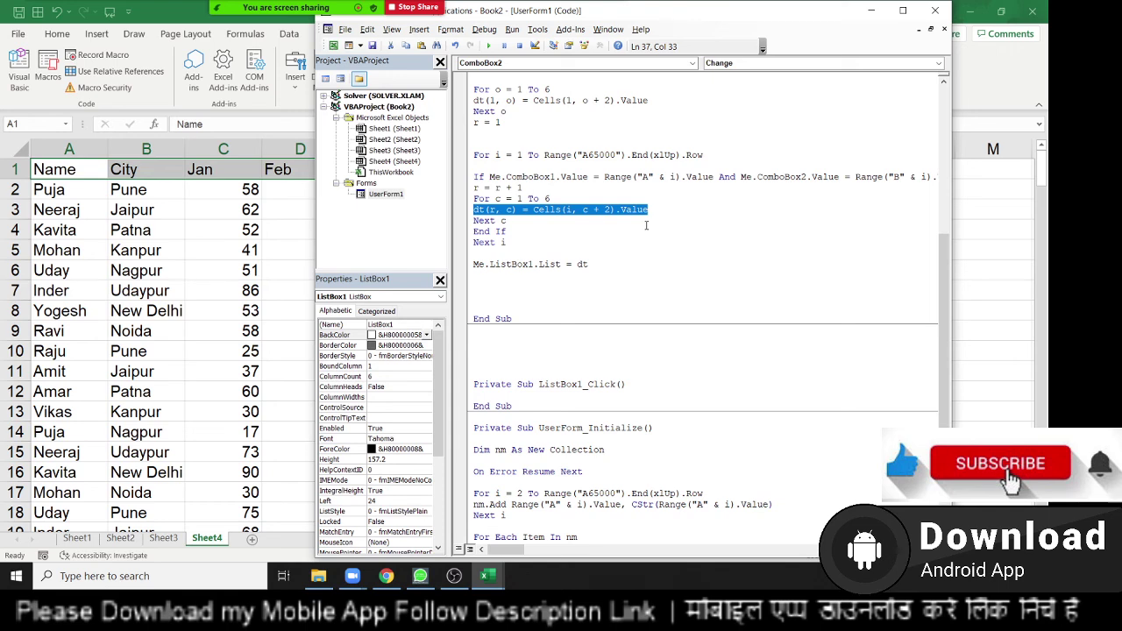
left_click_drag(628, 264, 467, 265)
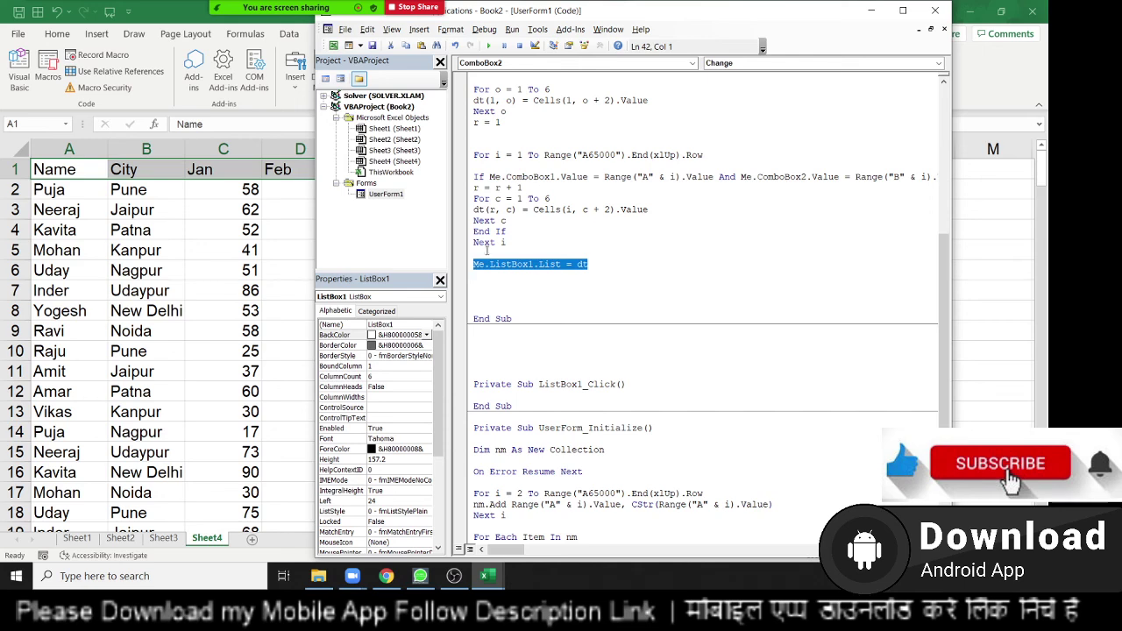
Step: Select the entire UserForm1 module code with Ctrl+A
scroll(505, 222, "up", 7)
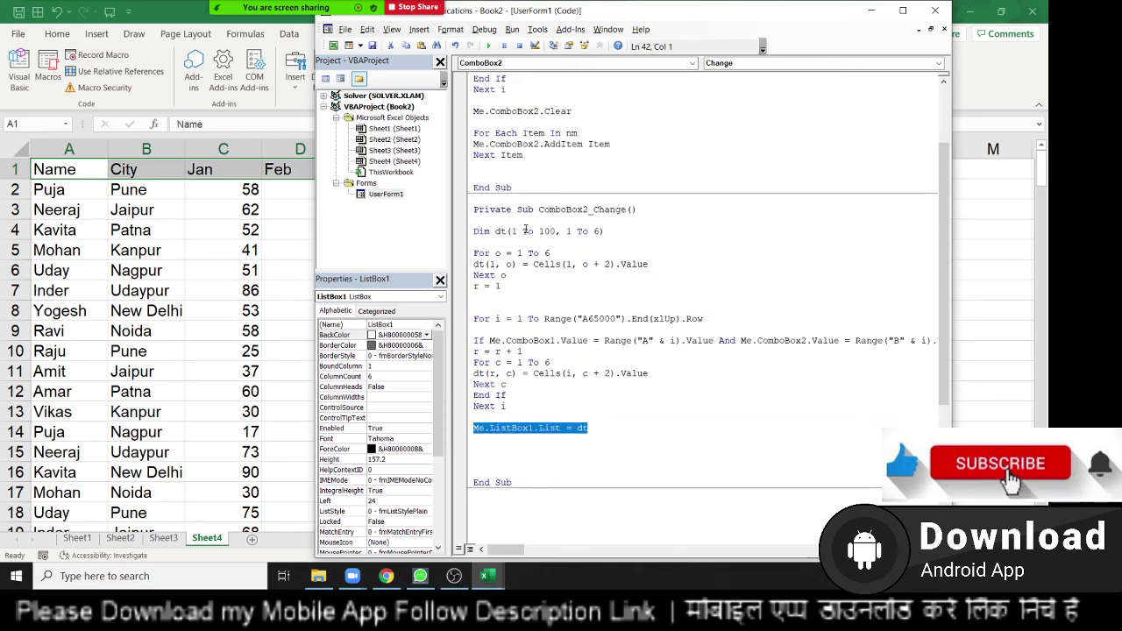
scroll(529, 232, "up", 1)
left_click(530, 220)
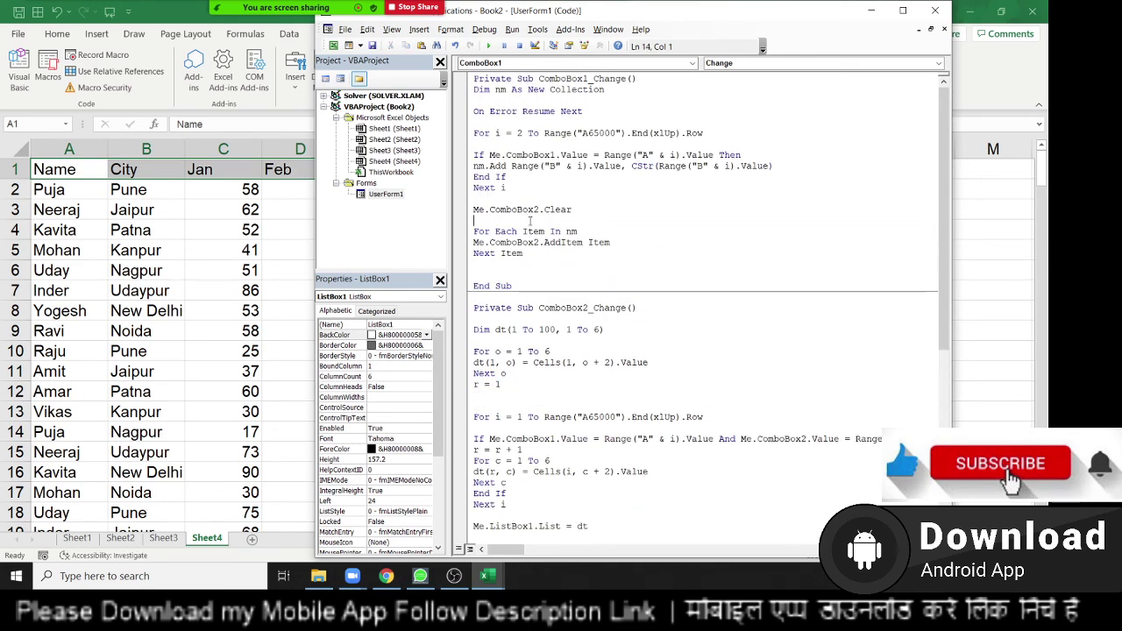
key("ctrl+a")
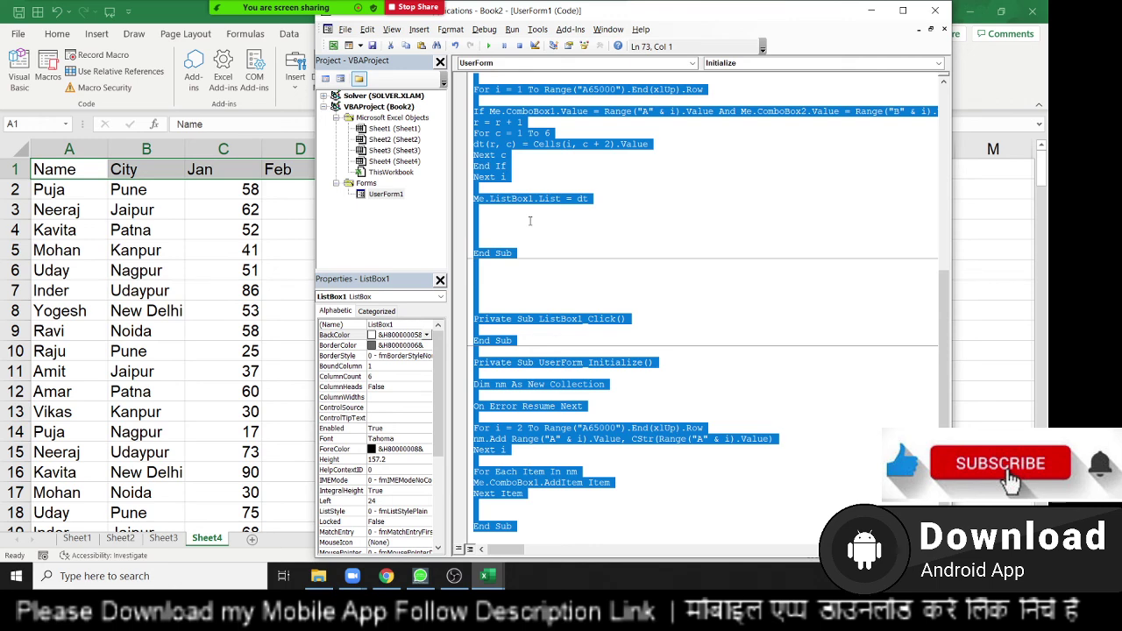
Step: Start a new Gmail message and paste the copied VBA code into its body
left_click(388, 577)
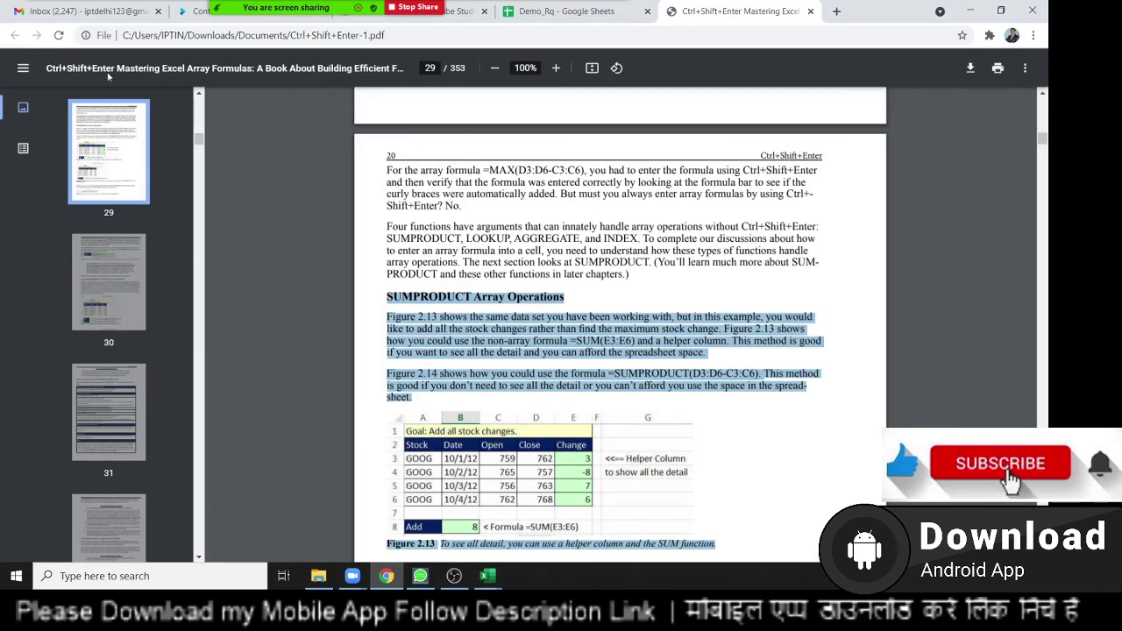
left_click(83, 11)
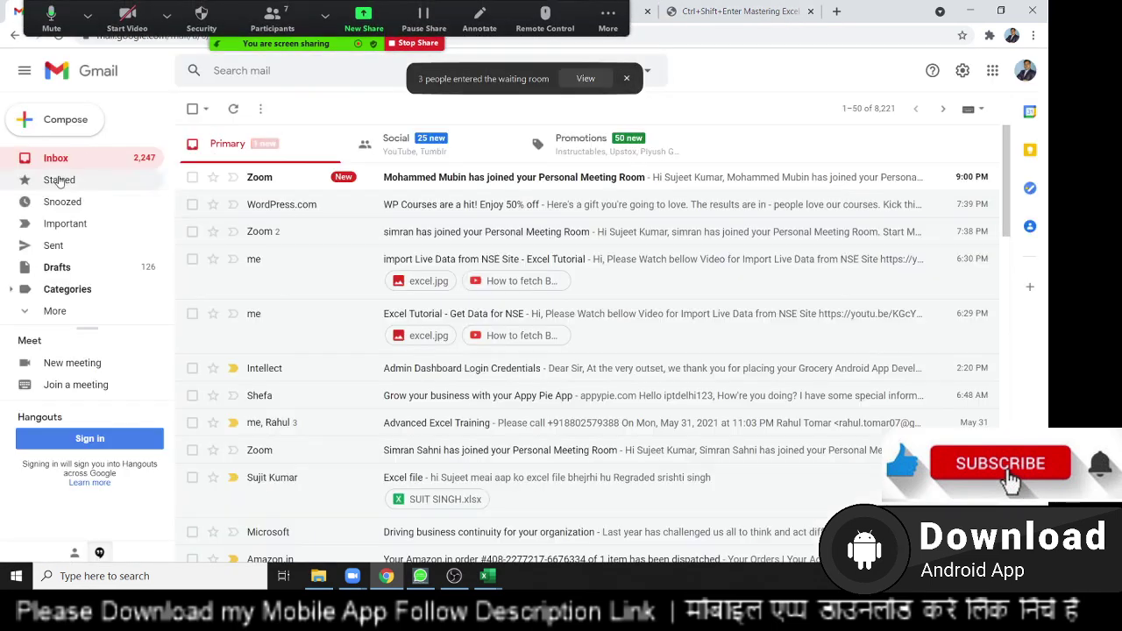
left_click(53, 120)
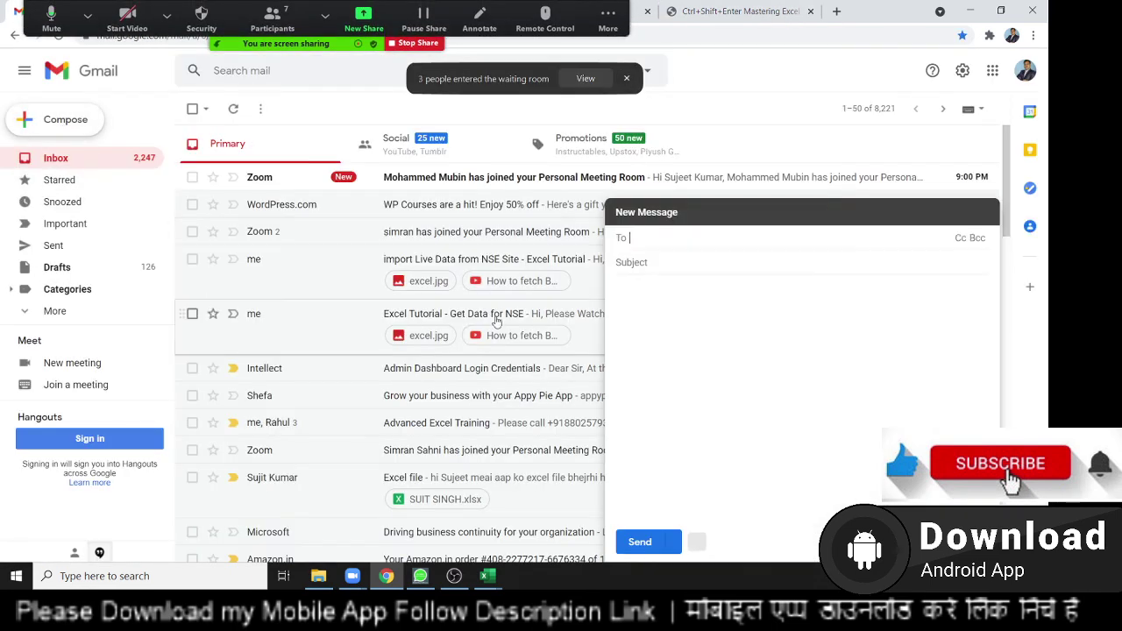
left_click(672, 318)
key("ctrl+v")
scroll(668, 316, "up", 5)
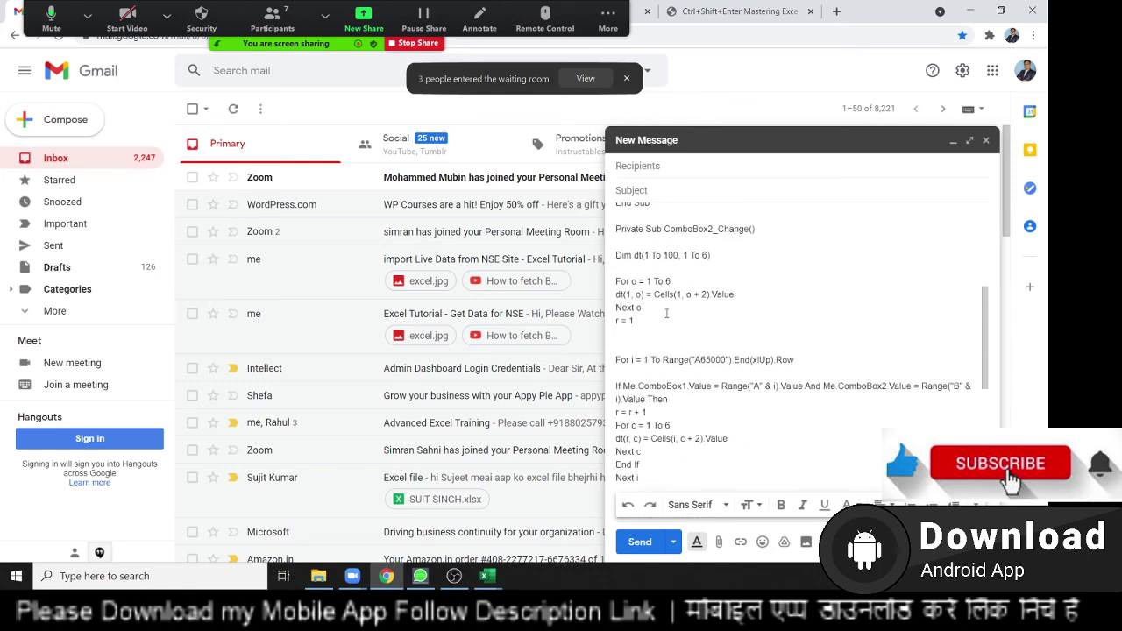
scroll(666, 311, "up", 5)
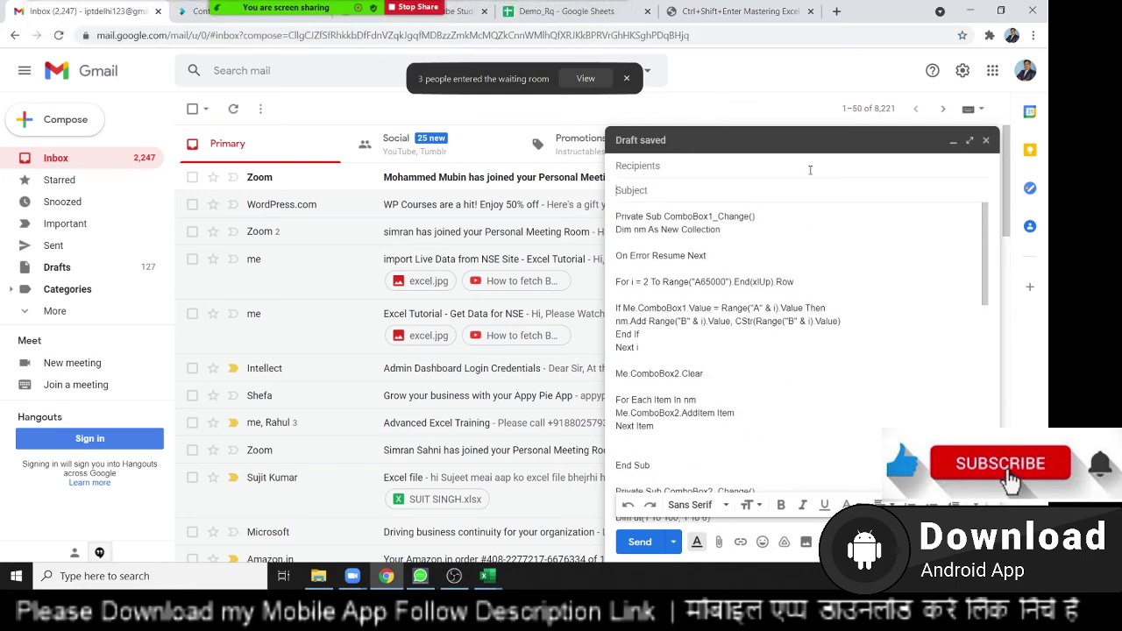
Step: Add the subject 'Code' and four recipients from contact suggestions, then send it
type("Cod")
type("e")
left_click(759, 168)
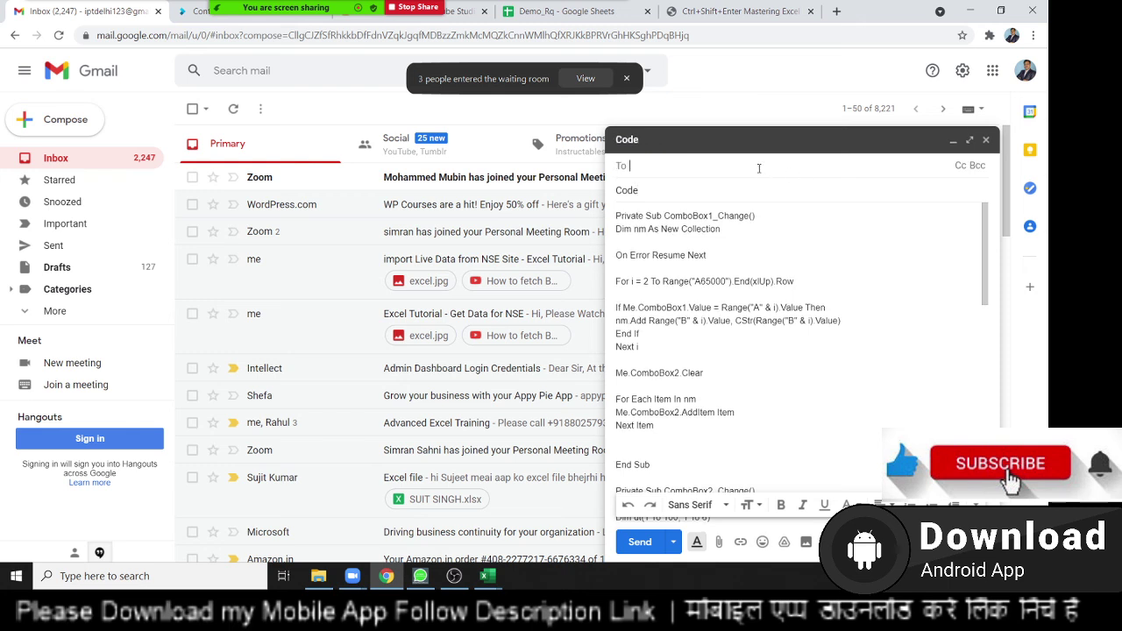
type("at")
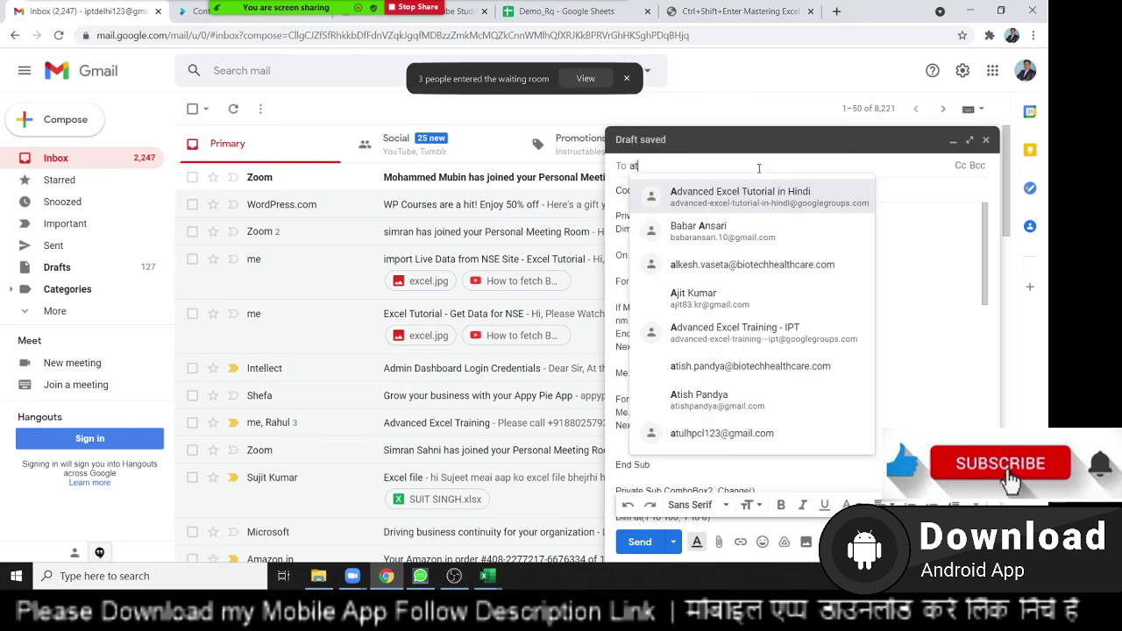
type("ish")
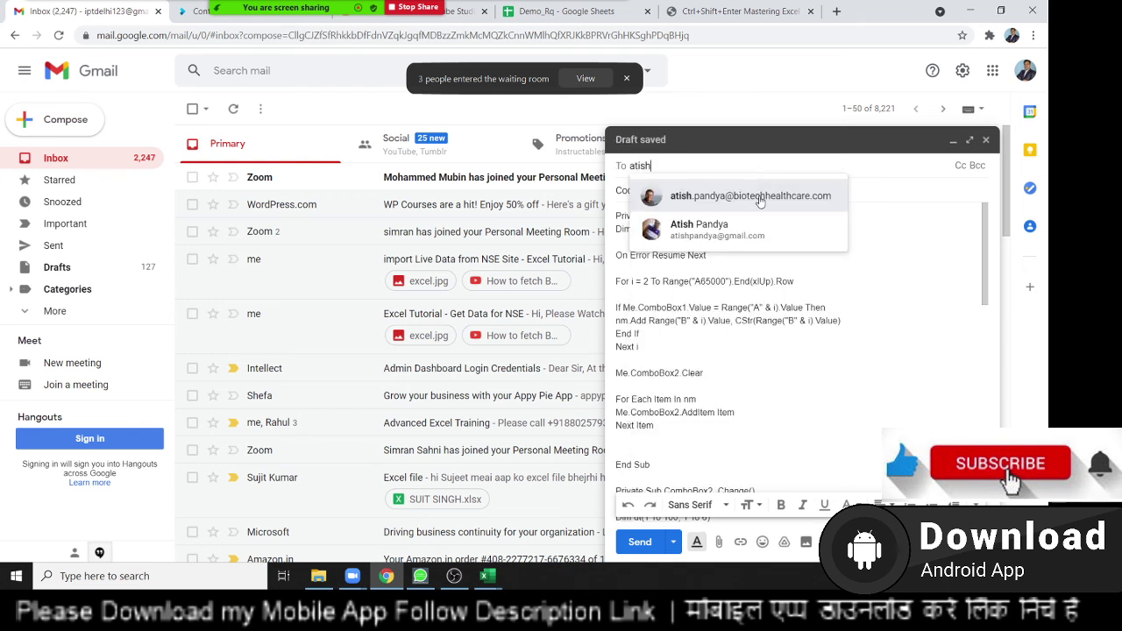
left_click(759, 196)
left_click(828, 168)
type("at")
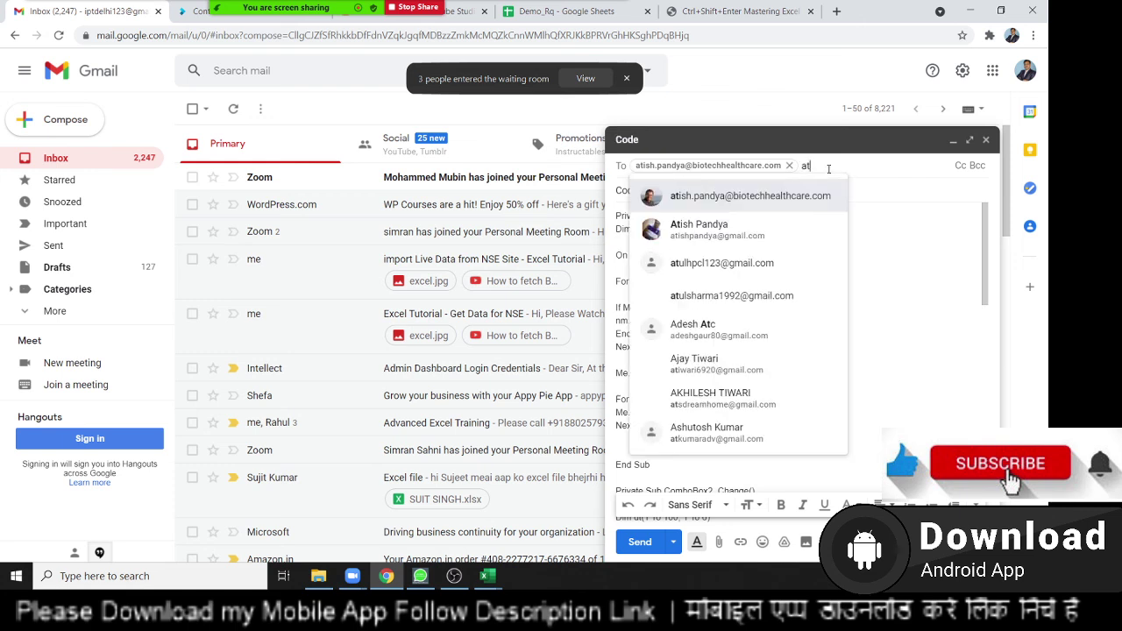
type("is")
left_click(699, 228)
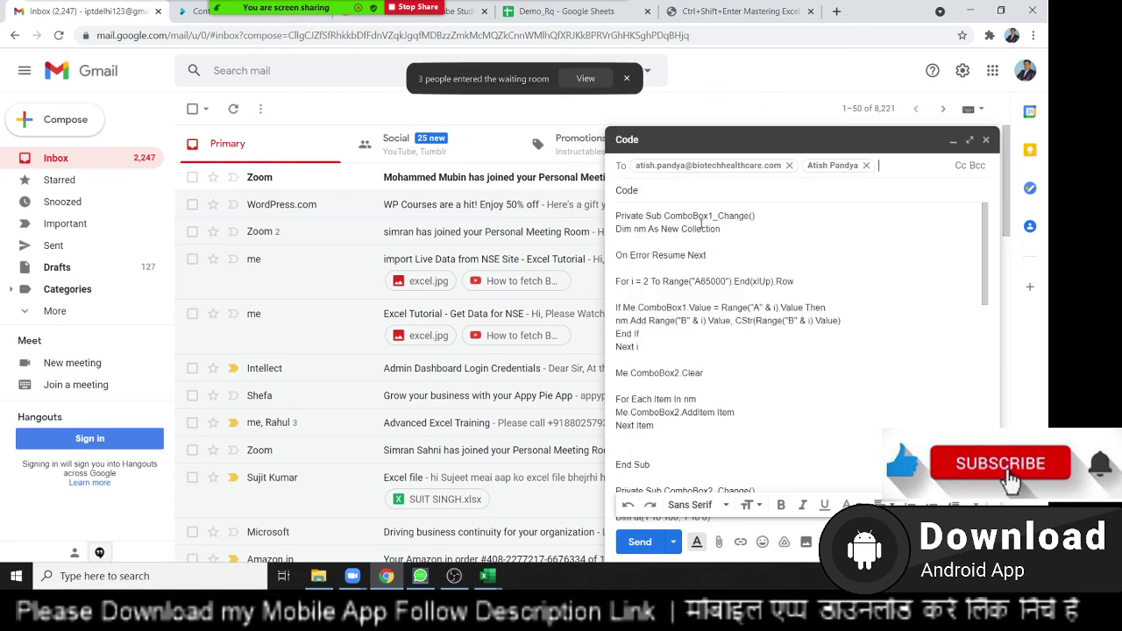
type("zahi")
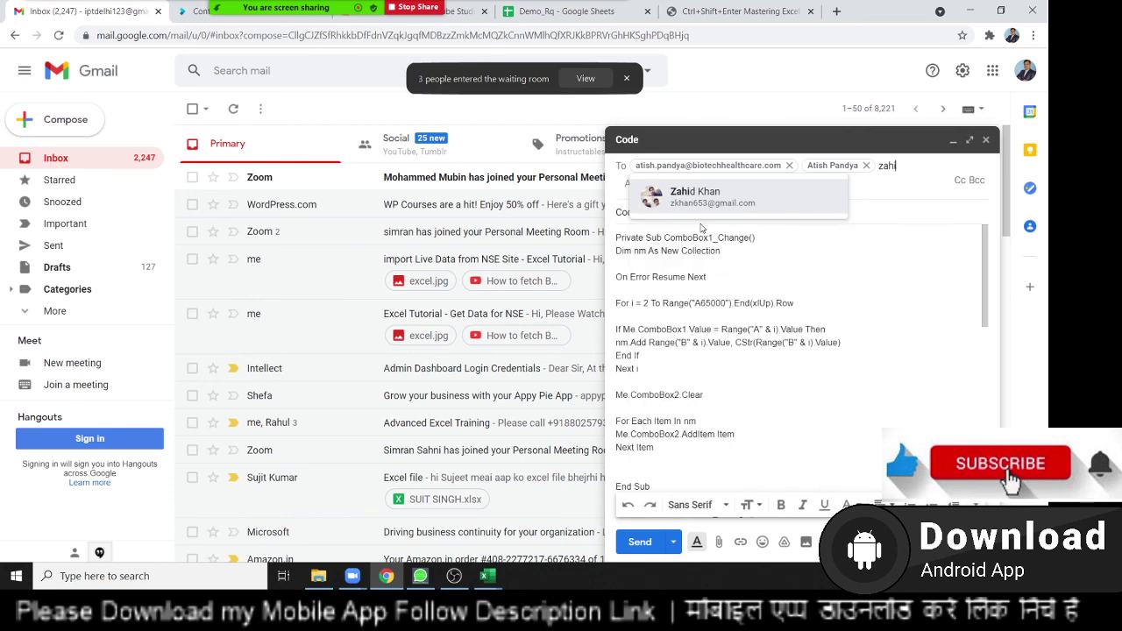
left_click(705, 207)
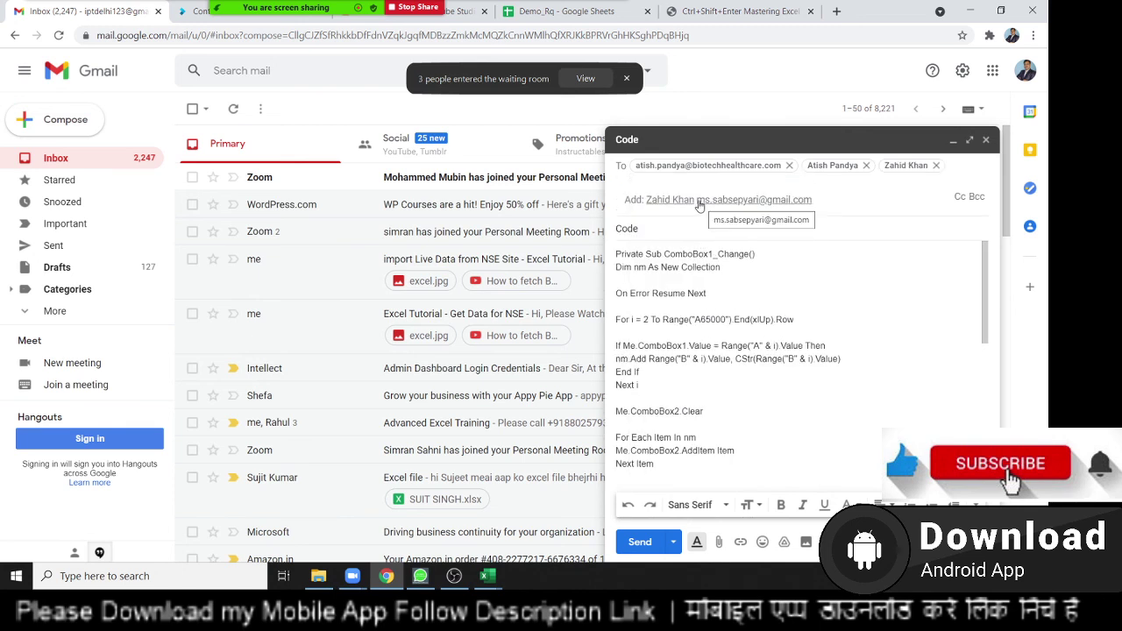
left_click(693, 200)
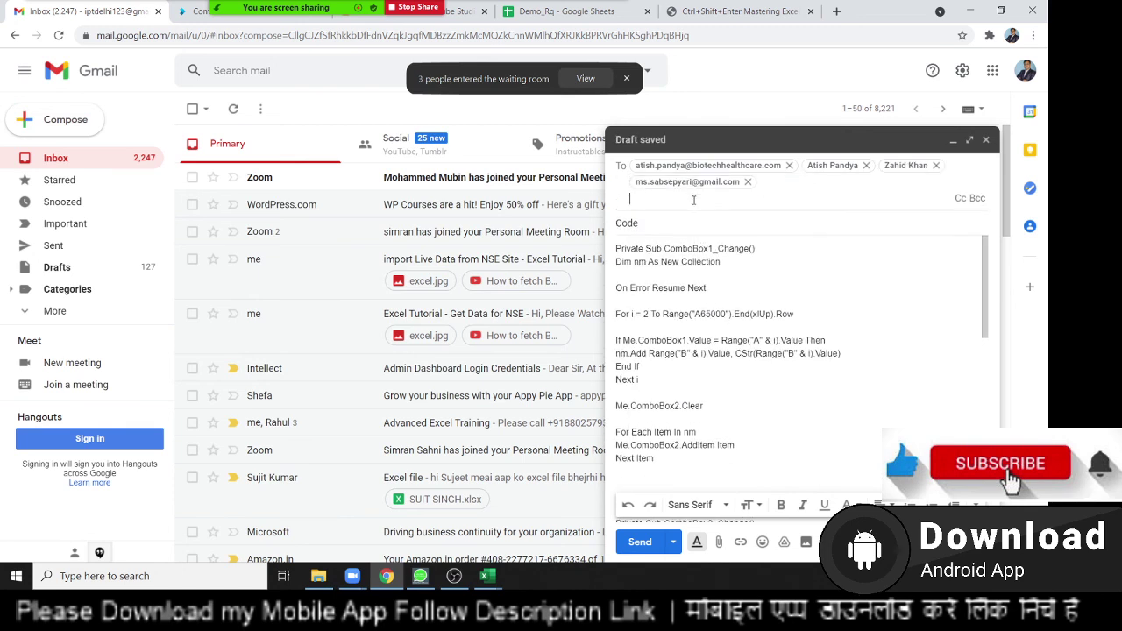
left_click(662, 538)
mouse_move(488, 575)
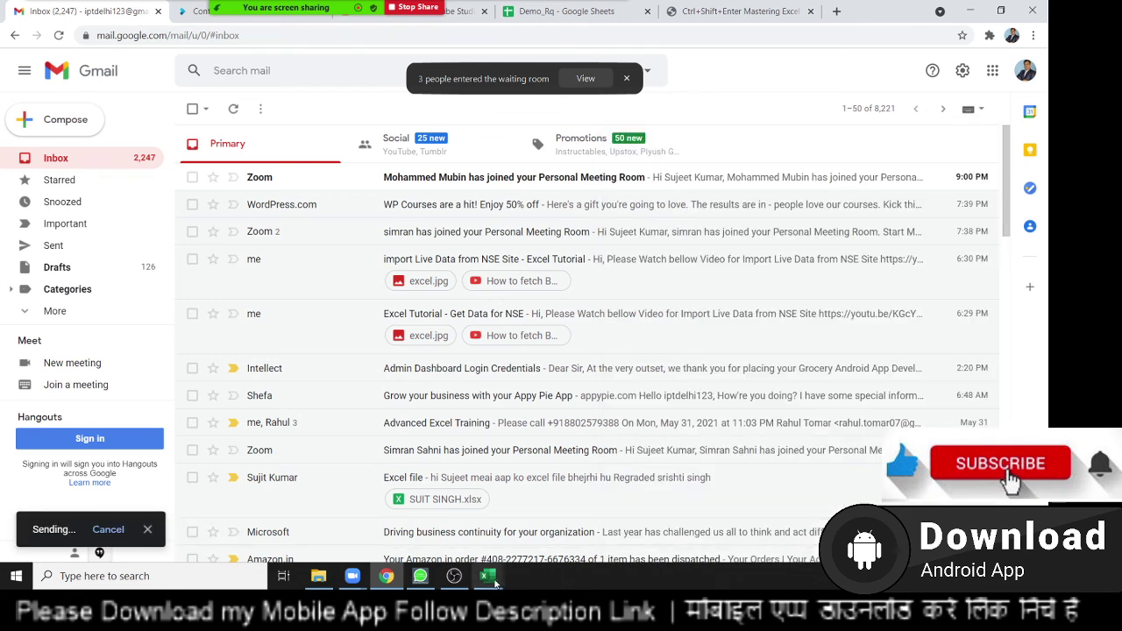
left_click(438, 517)
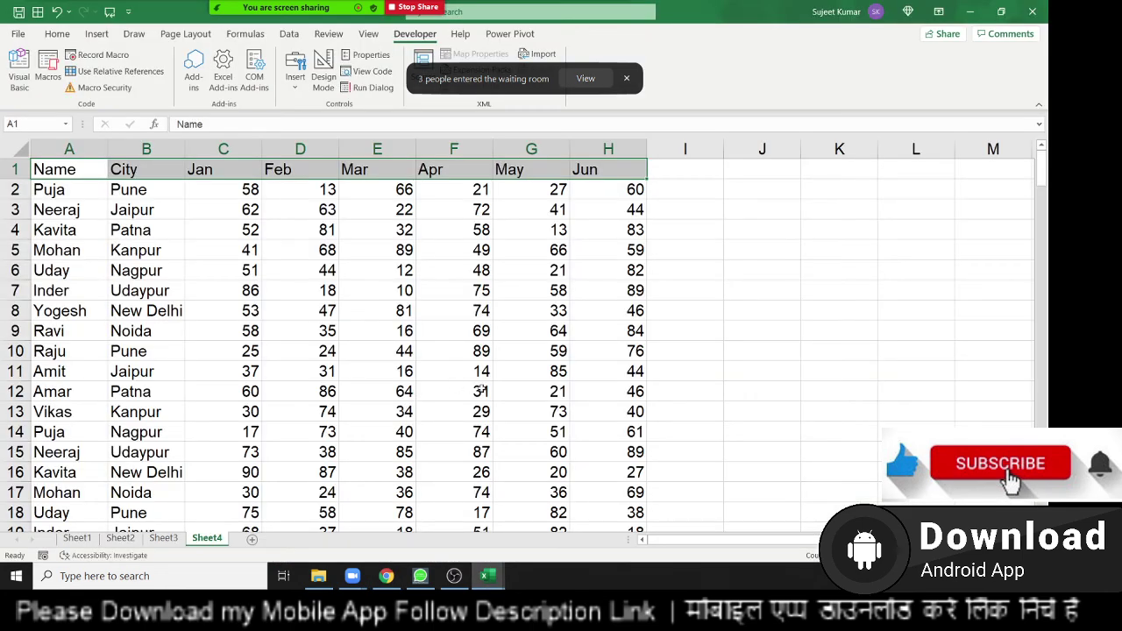
left_click(544, 552)
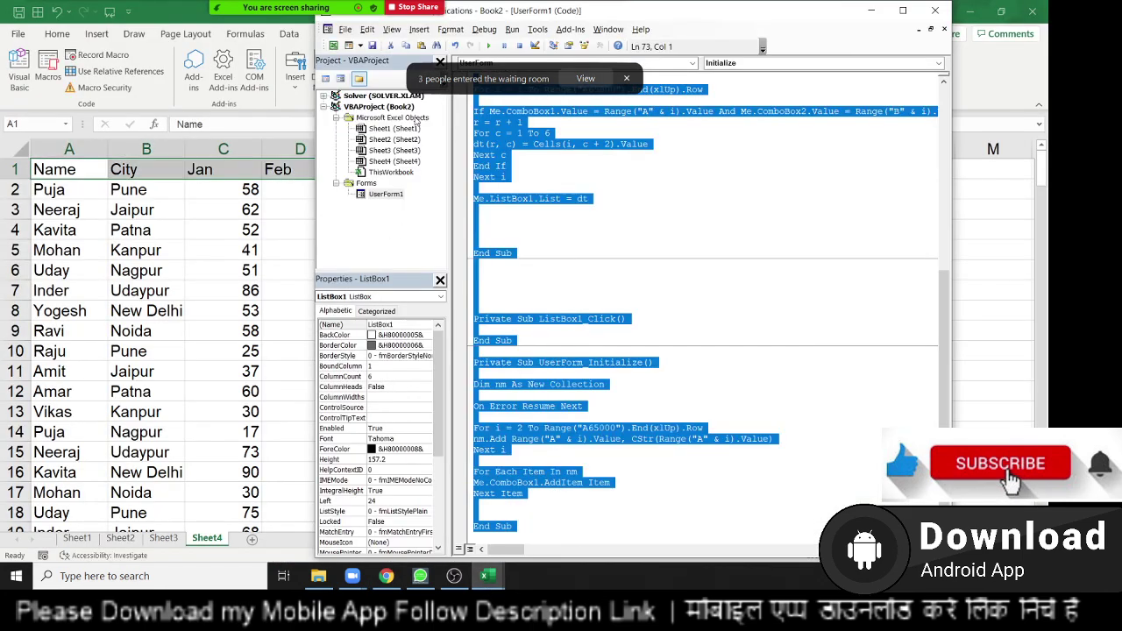
left_click(489, 46)
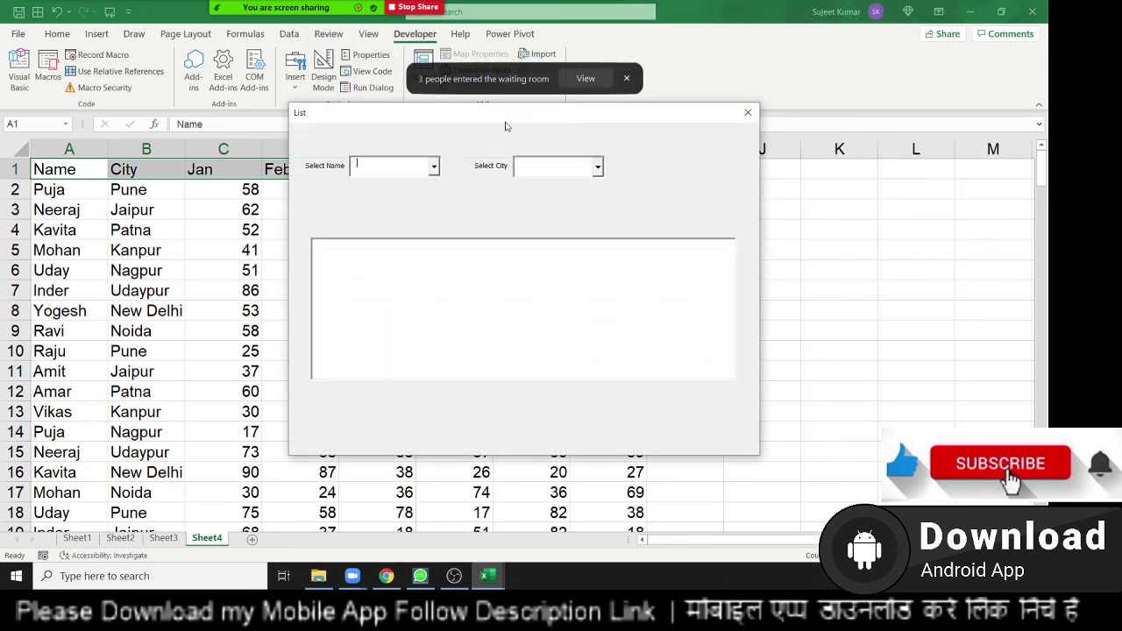
left_click(433, 167)
left_click(423, 182)
left_click(588, 169)
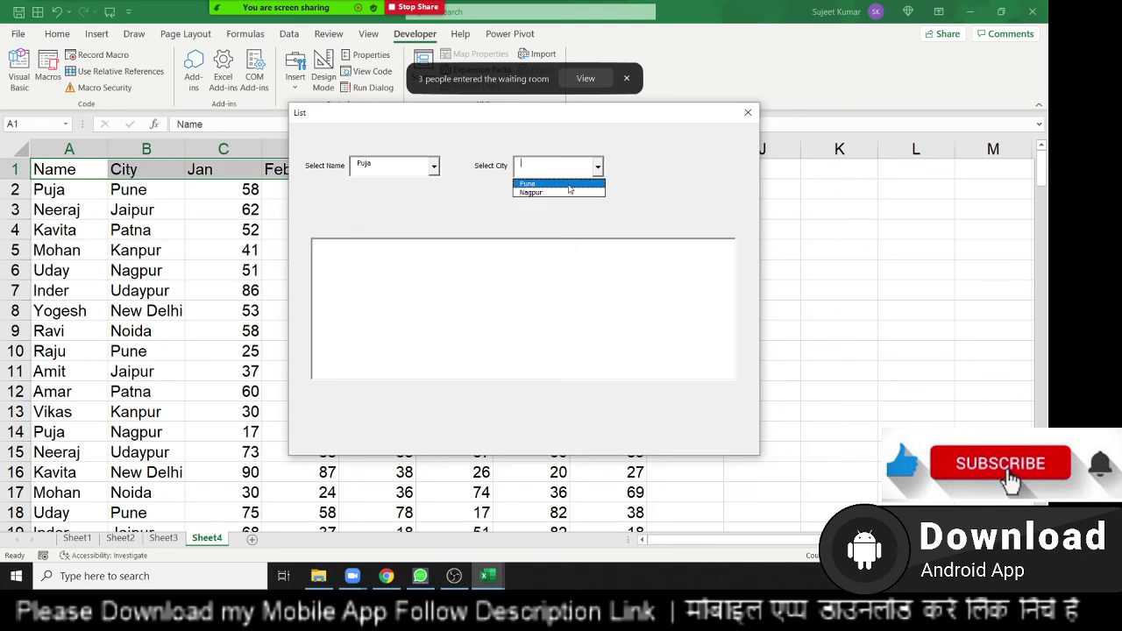
left_click(568, 187)
left_click(402, 271)
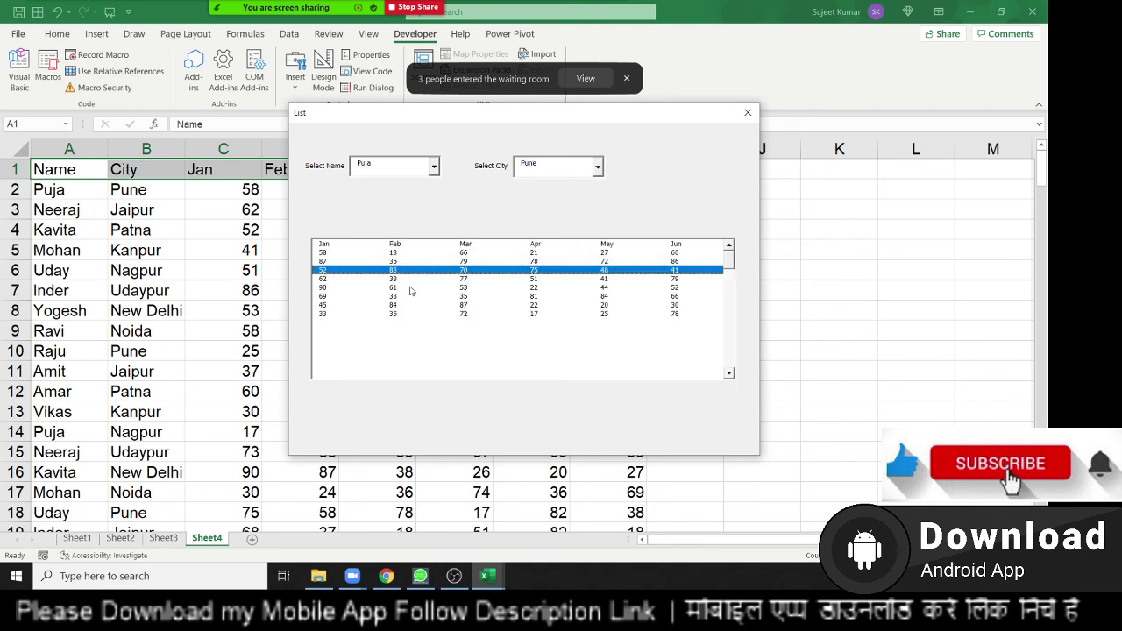
left_click(410, 290)
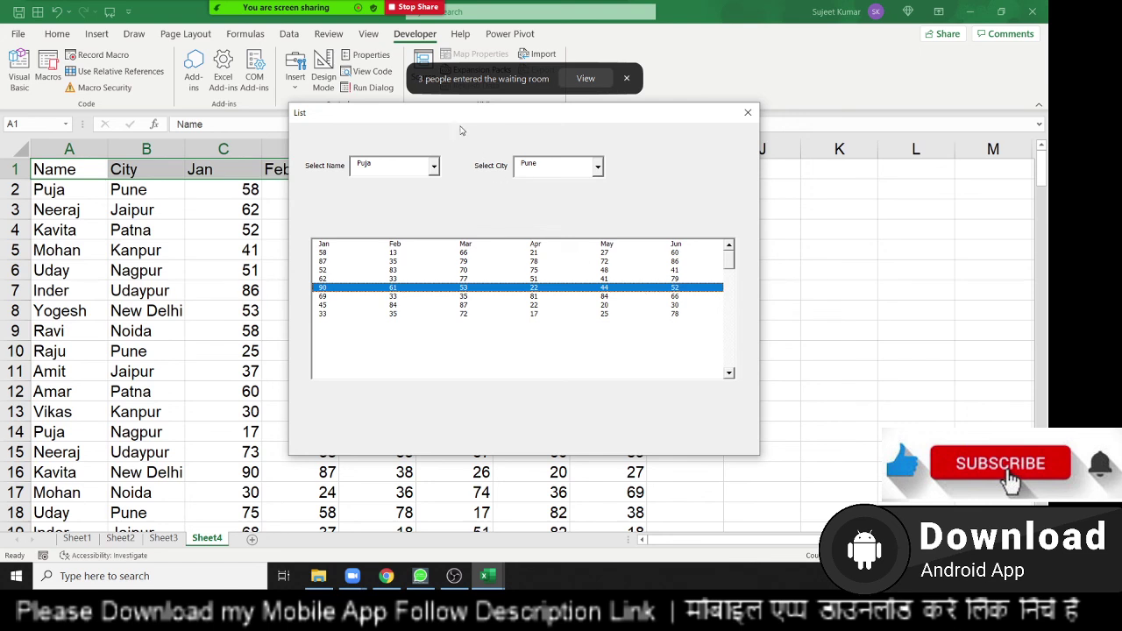
left_click_drag(456, 121, 664, 134)
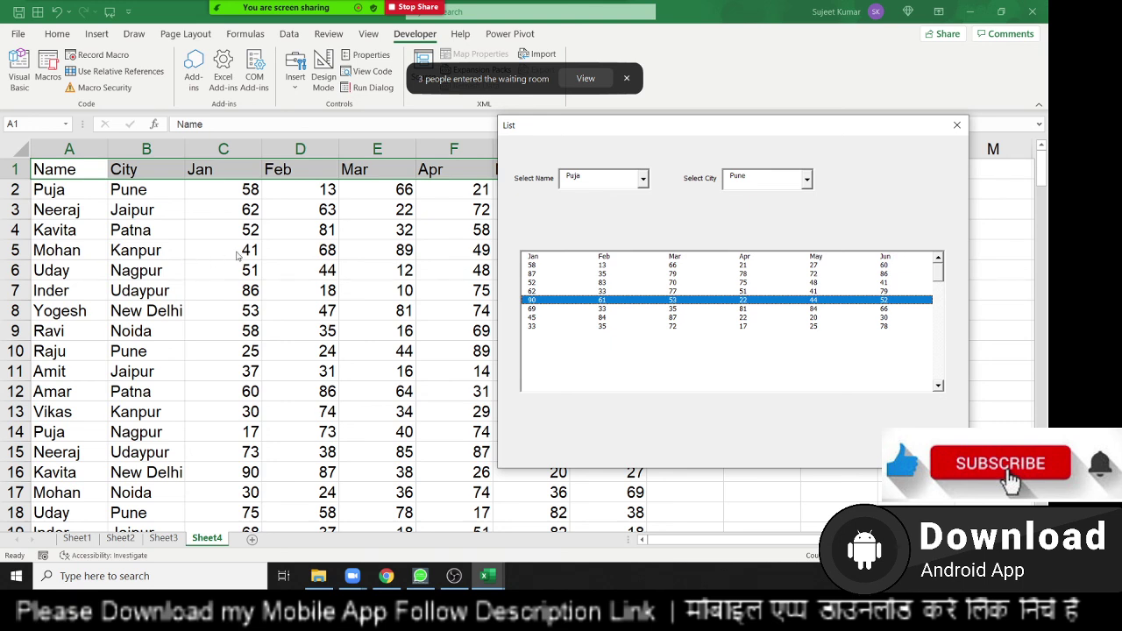
Step: Close the List form and the participants window, then end the meeting for all
left_click(956, 124)
left_click(584, 79)
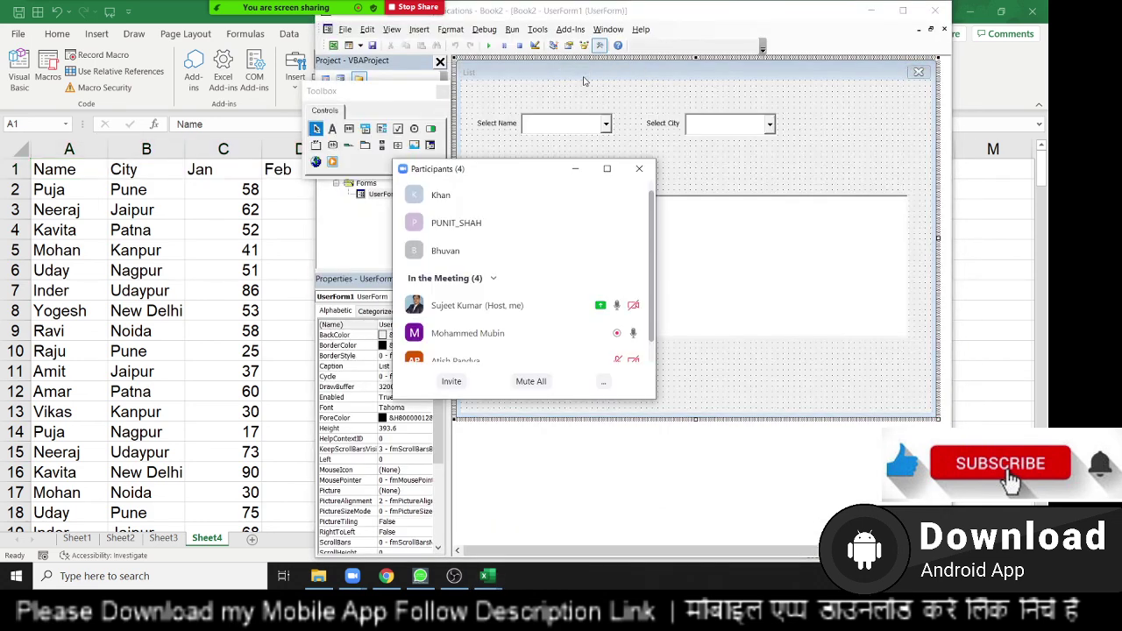
left_click(639, 170)
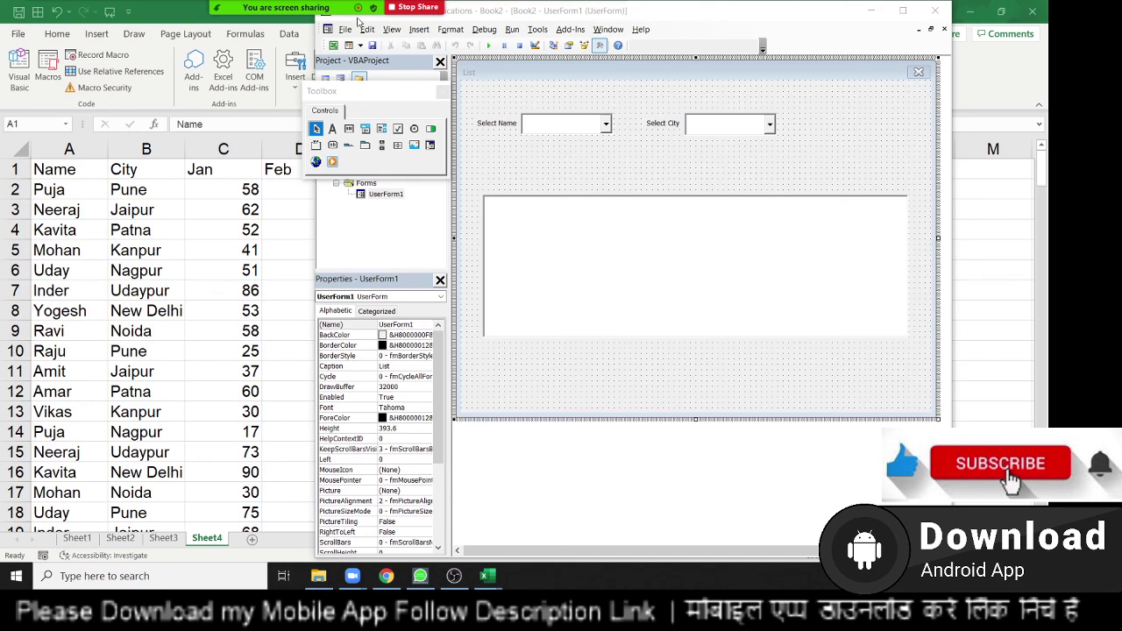
left_click(607, 17)
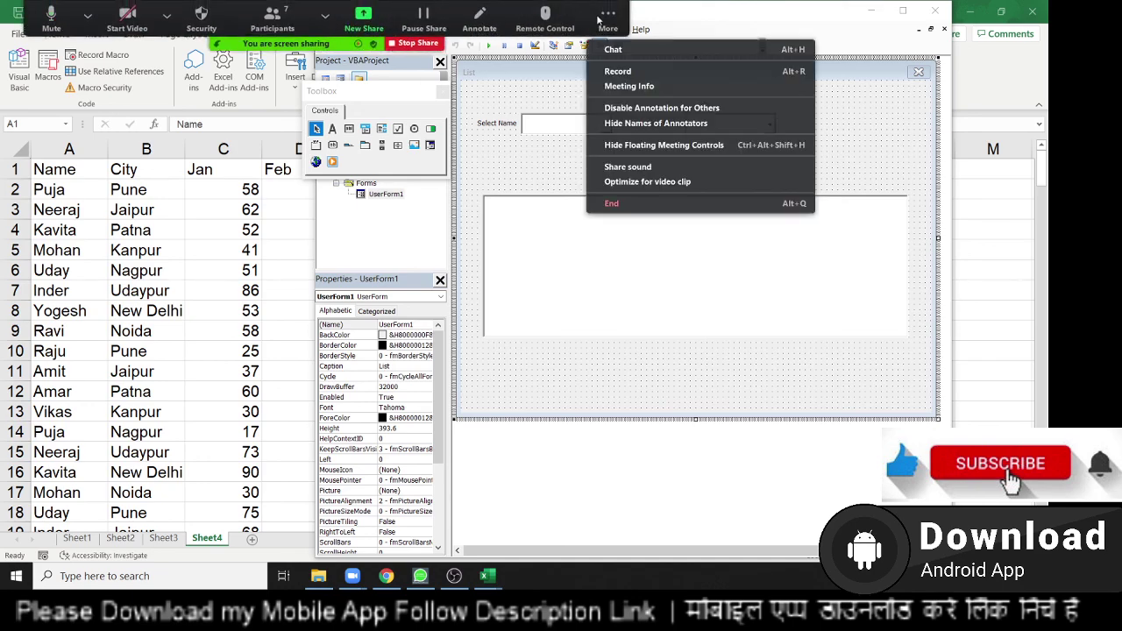
left_click(619, 207)
left_click(539, 250)
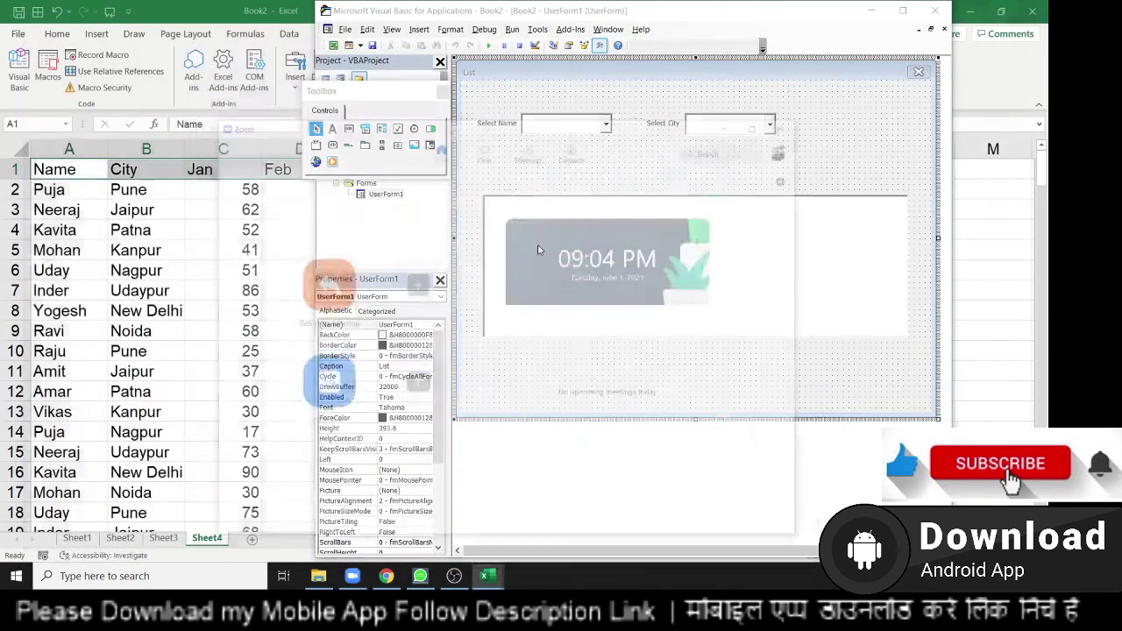